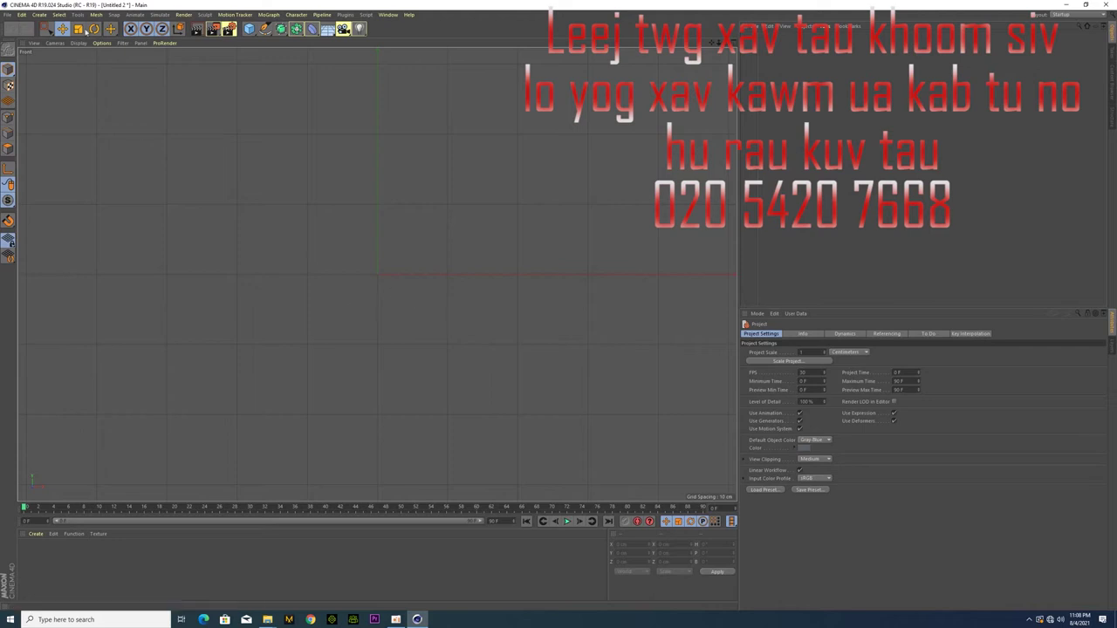
Step: With the Pen tool, place the first corner points of the stock outline along the rail
left_click(264, 28)
left_click(284, 42)
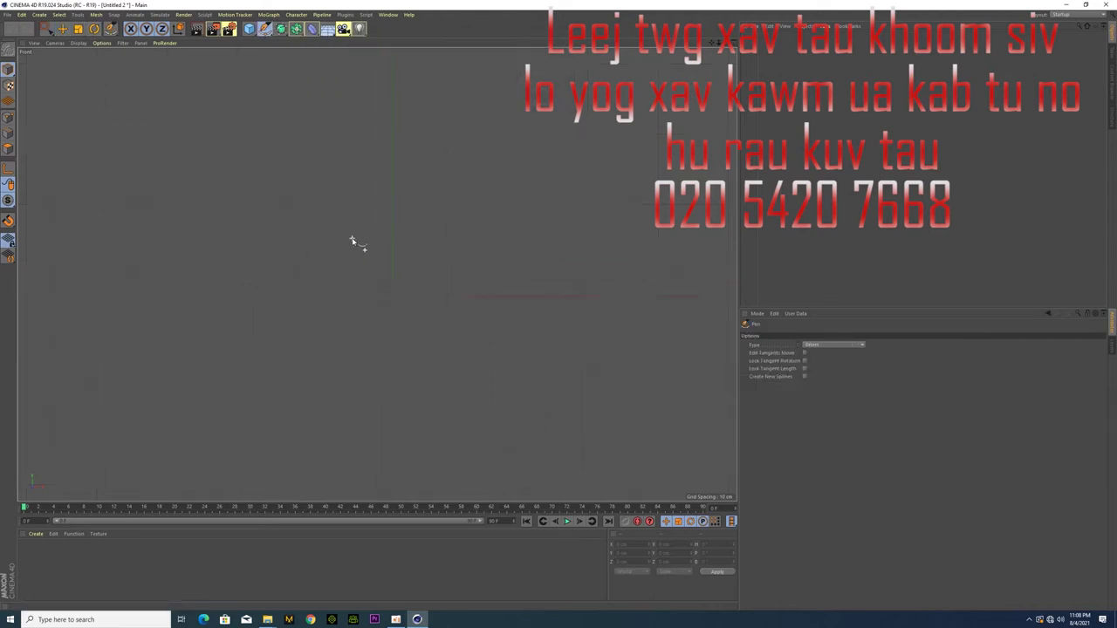
left_click(399, 241)
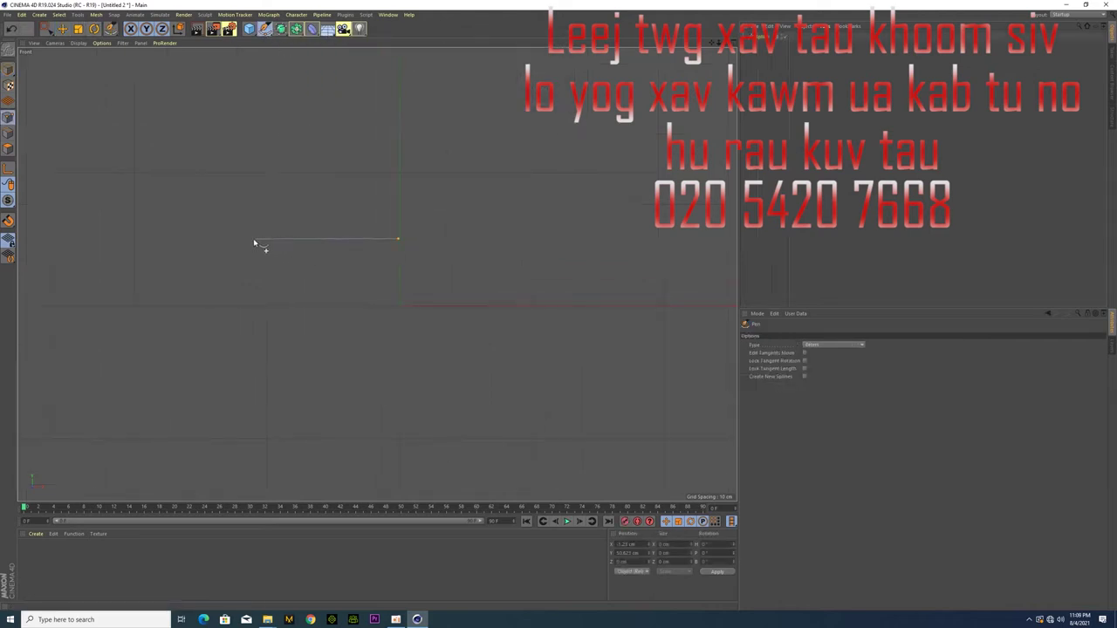
left_click(252, 267)
left_click(399, 267)
key("ctrl+z")
key("ctrl+z")
key("ctrl+z")
Step: Add smooth Bezier points down the curved grip and back along the rail
left_click(389, 302)
left_click_drag(412, 354, 435, 358)
left_click(504, 334)
left_click_drag(665, 265, 689, 265)
Step: Zoom and pan to review the whole outline, then leave the Pen tool for selection
scroll(693, 266, "down", 2)
scroll(693, 266, "down", 2)
middle_click_drag(694, 266, 399, 289)
scroll(567, 285, "up", 2)
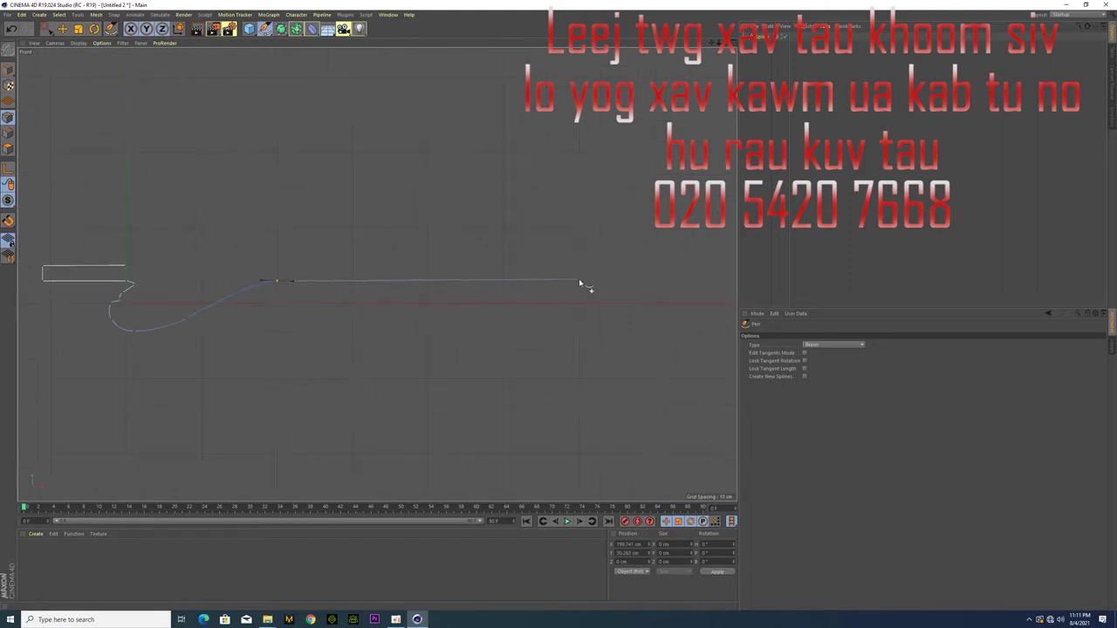
scroll(589, 283, "up", 2)
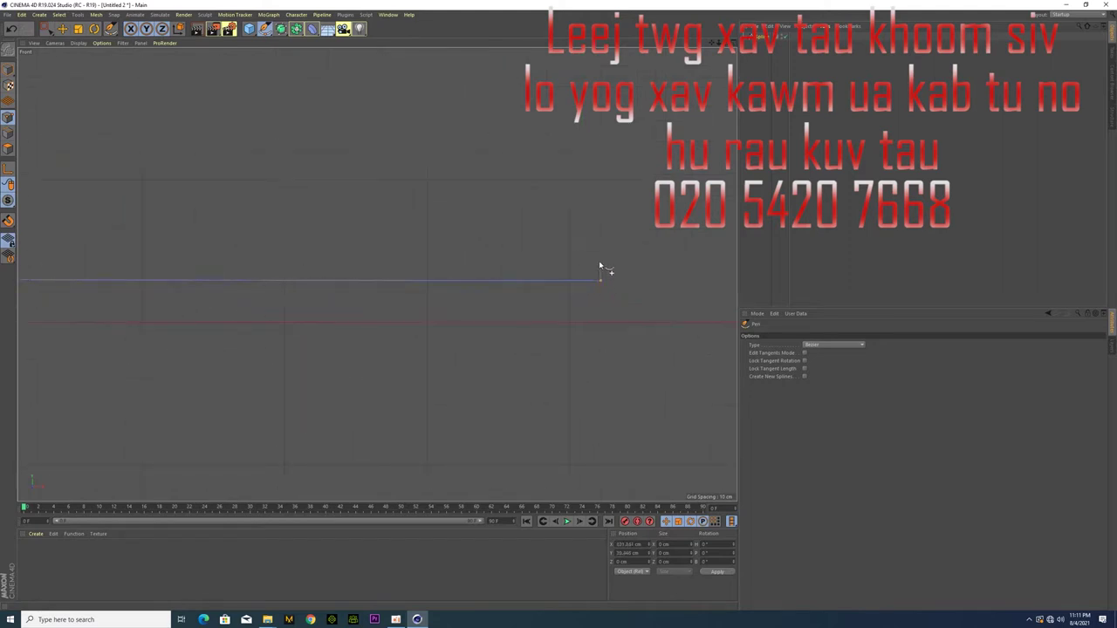
scroll(134, 260, "down", 2)
scroll(117, 255, "up", 2)
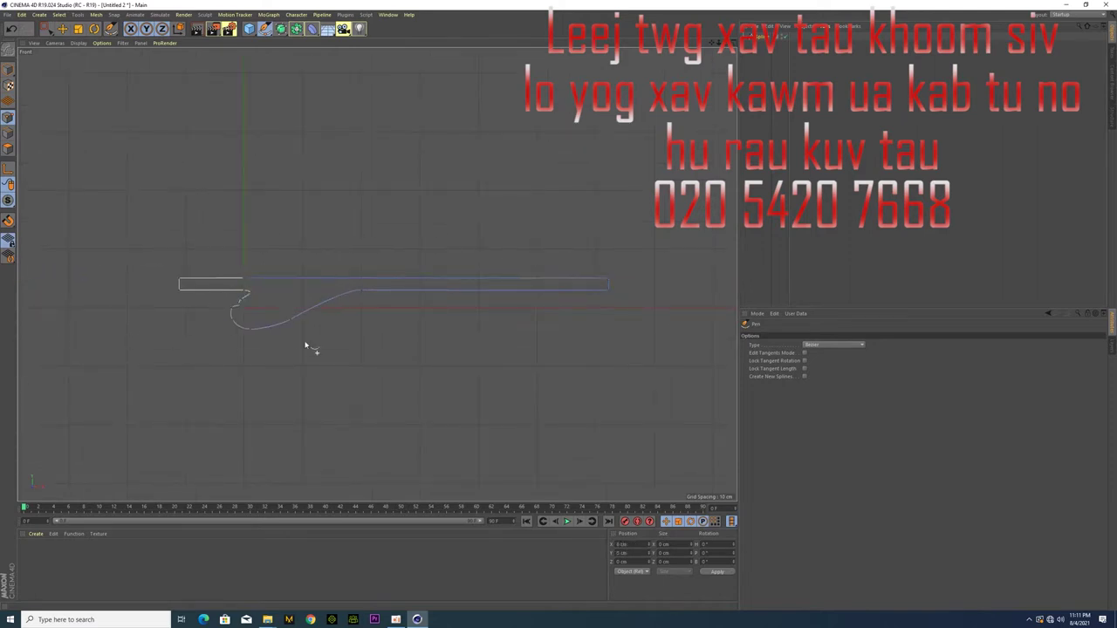
scroll(262, 345, "up", 1)
scroll(254, 314, "up", 1)
scroll(282, 304, "up", 2)
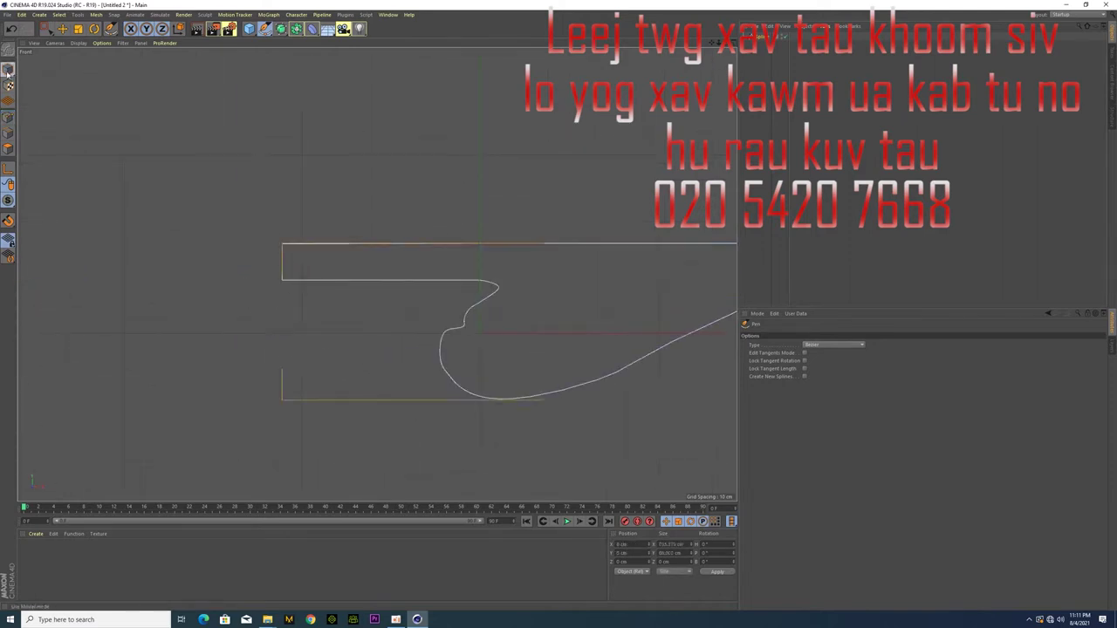
left_click_drag(46, 28, 79, 62)
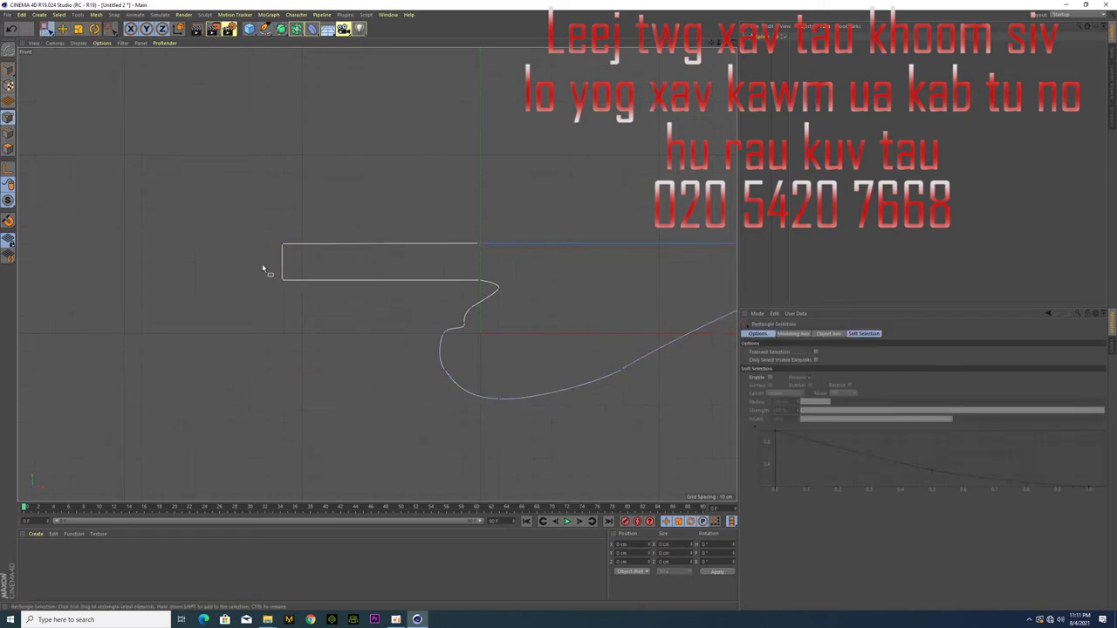
Step: Slide the rectangle left along X and raise the selected outline points slightly
left_click(102, 43)
left_click(282, 257)
left_click_drag(387, 264, 294, 259)
scroll(453, 286, "down", 3)
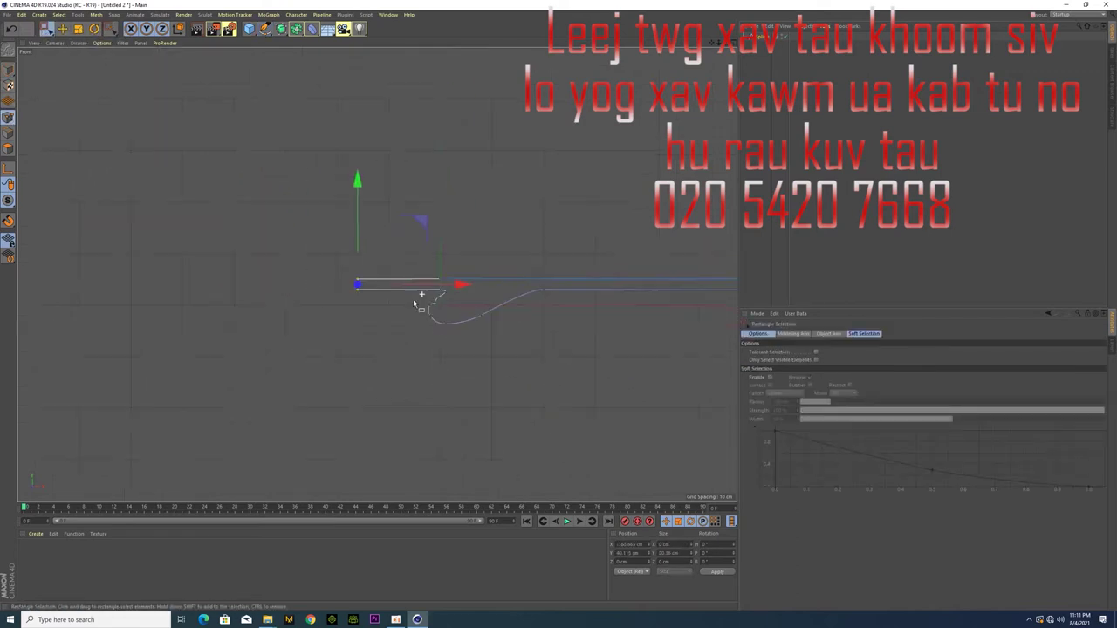
middle_click_drag(492, 306, 365, 324, "alt")
left_click_drag(654, 308, 265, 260)
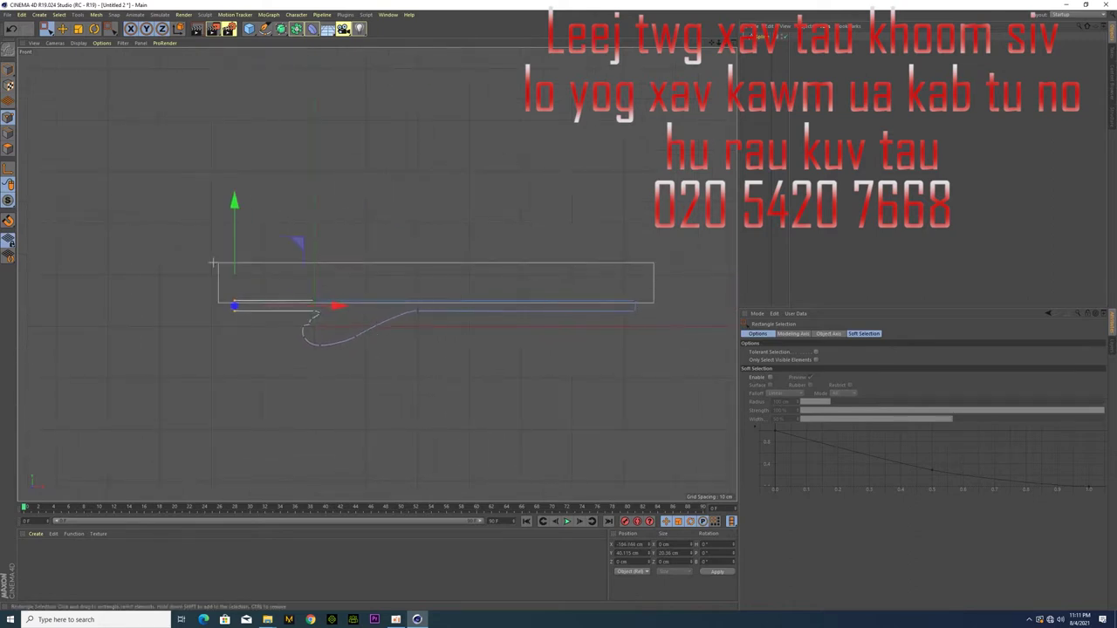
left_click_drag(433, 199, 434, 191)
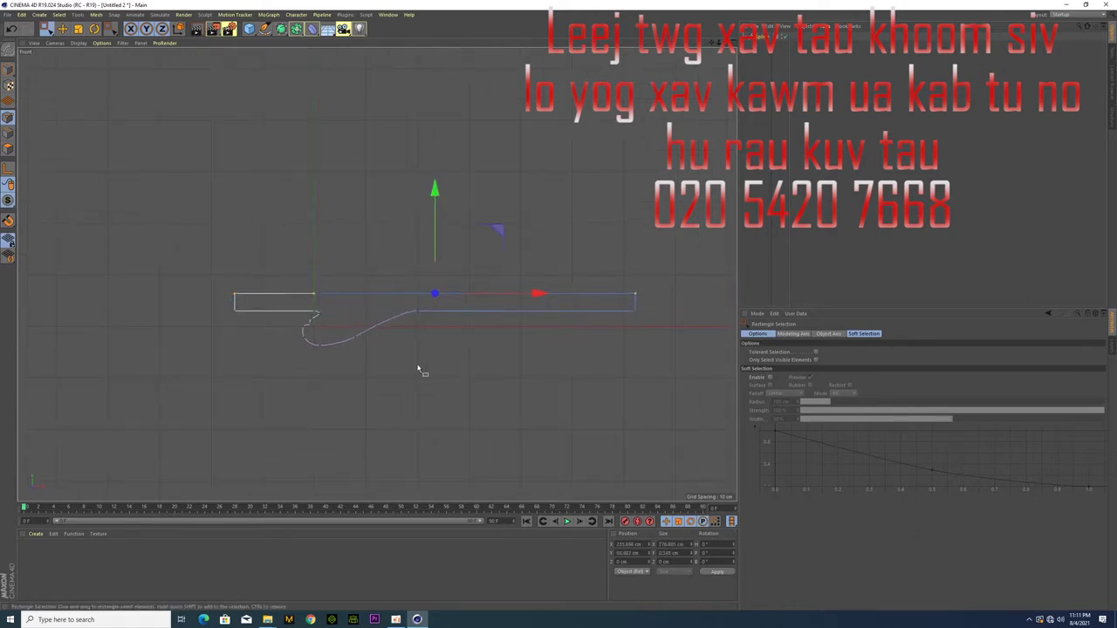
scroll(247, 313, "up", 2)
scroll(224, 311, "up", 2)
Step: Raise the rectangle's lower-left corner point into alignment
left_click(194, 309)
left_click_drag(195, 210, 199, 188)
scroll(414, 349, "down", 3)
scroll(472, 327, "up", 1)
scroll(462, 332, "up", 1)
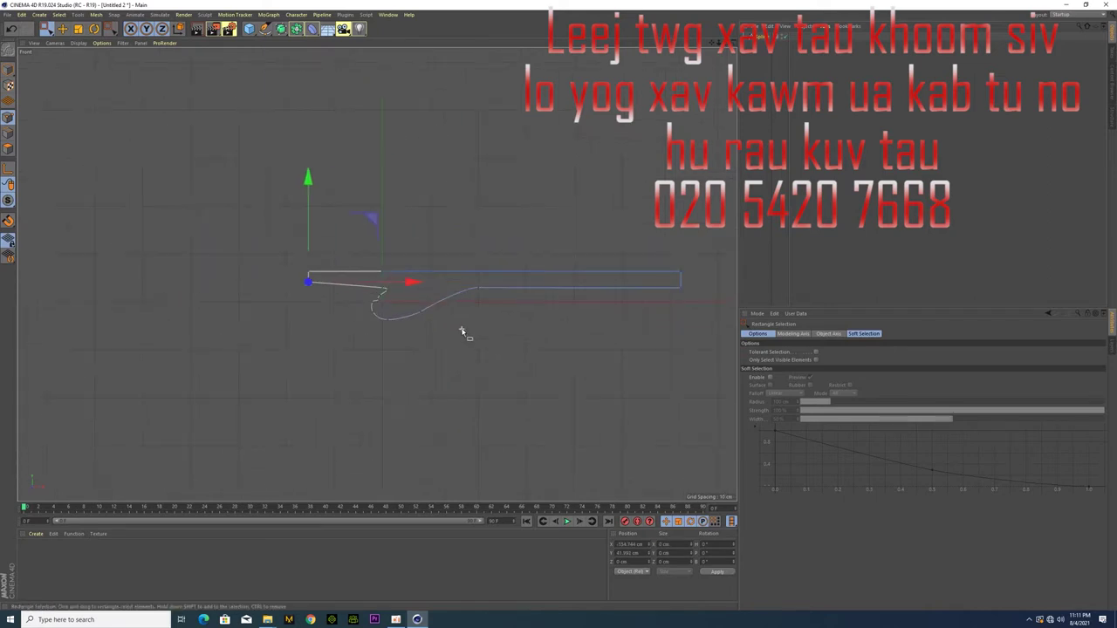
Step: Add an Extrude generator with the outline spline as its child, then inspect the solid stock
middle_click(379, 298)
middle_click(564, 253)
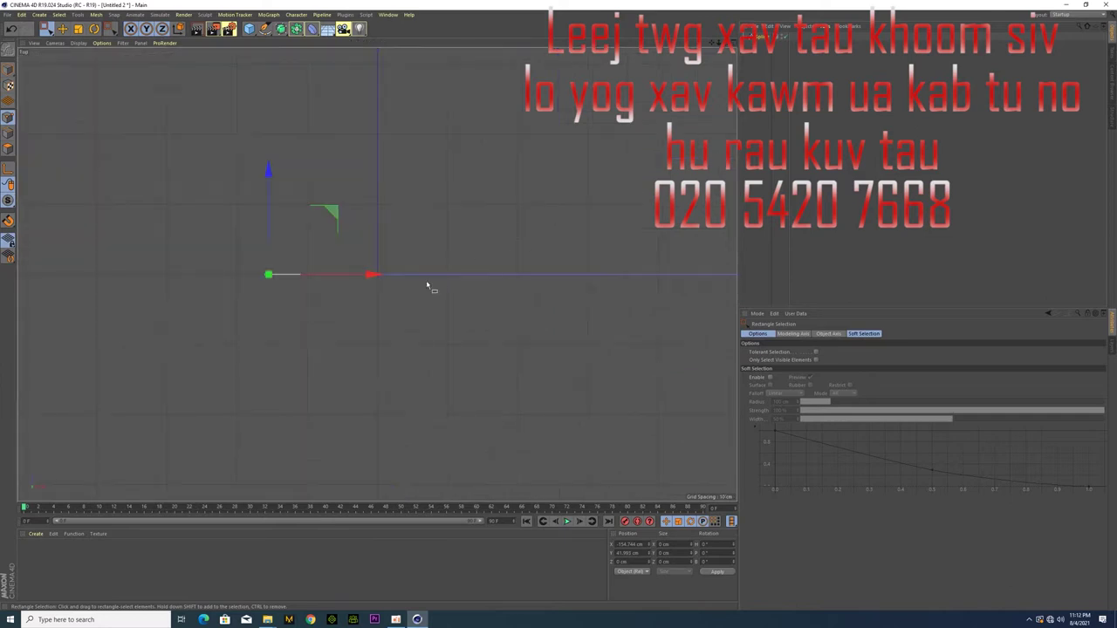
key("s")
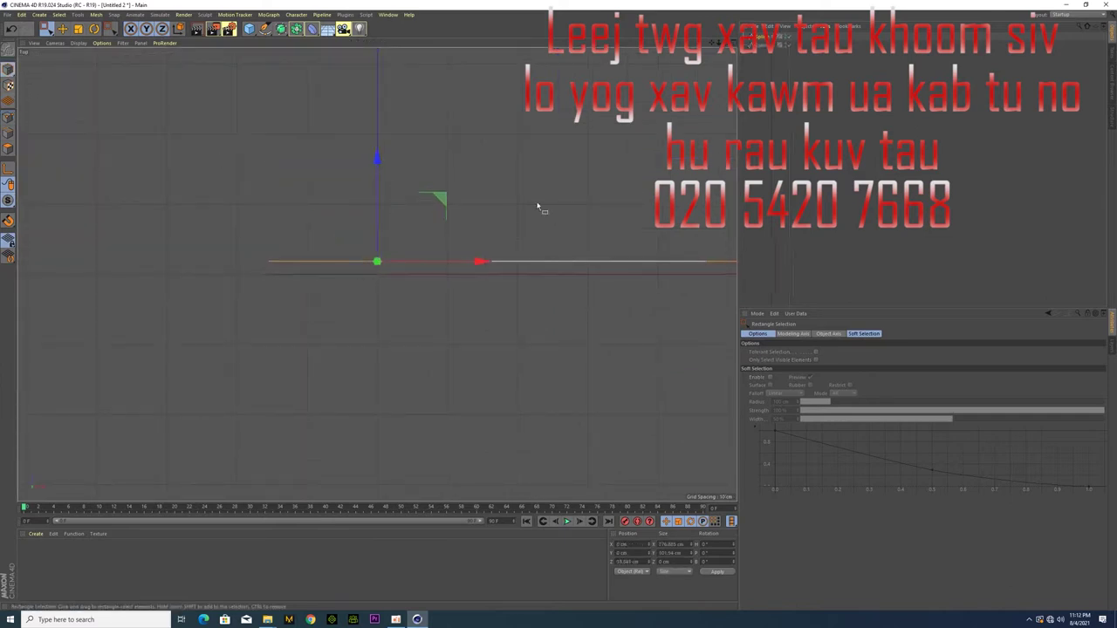
middle_click(292, 53)
middle_click(291, 53)
left_click(280, 29)
left_click(380, 41)
left_click_drag(772, 46, 768, 37)
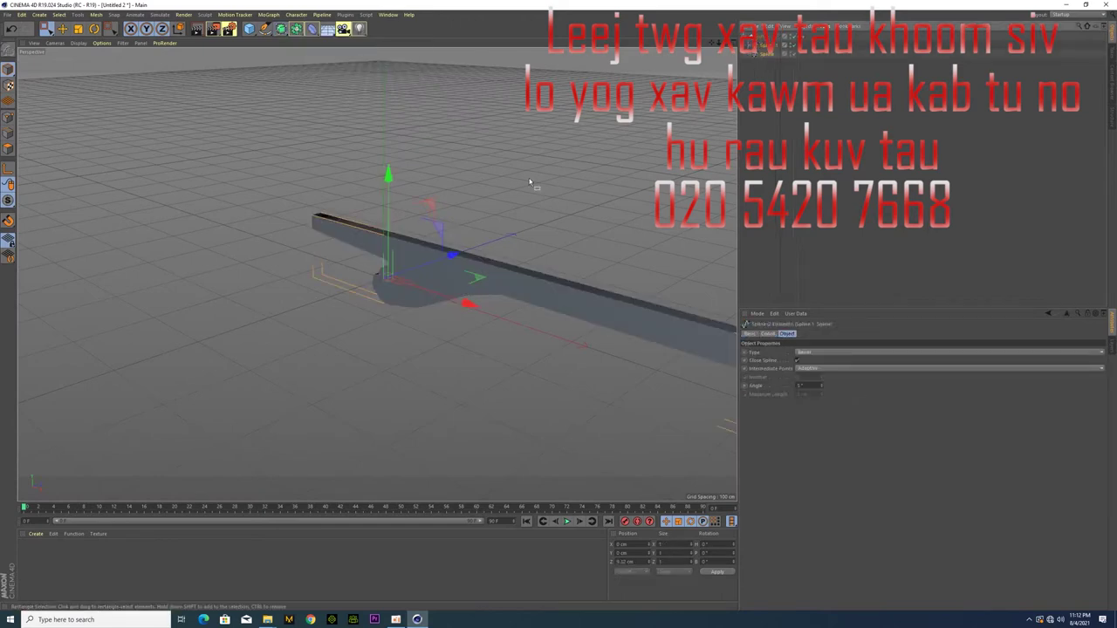
mouse_move(565, 310)
left_mouse_down("alt")
mouse_move(473, 305)
mouse_move(588, 316)
mouse_move(369, 309)
mouse_move(593, 312)
mouse_move(402, 299)
left_mouse_up("alt")
middle_click(402, 299)
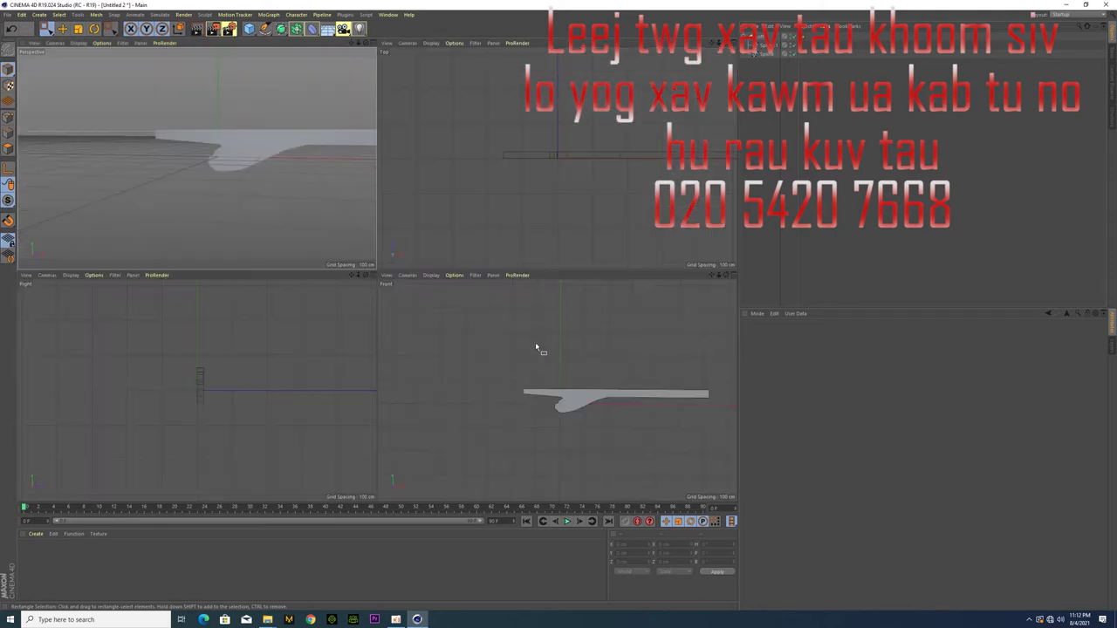
key("F4")
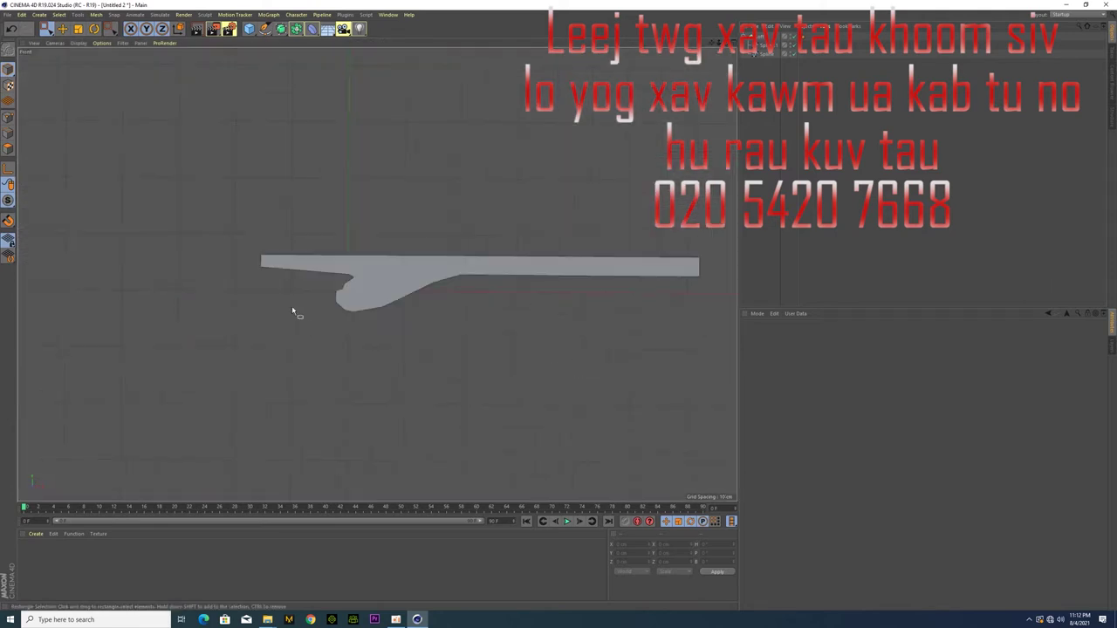
left_click(391, 270)
Step: Select the outline spline and nudge a grip-curve point left, up and right
left_click(391, 281)
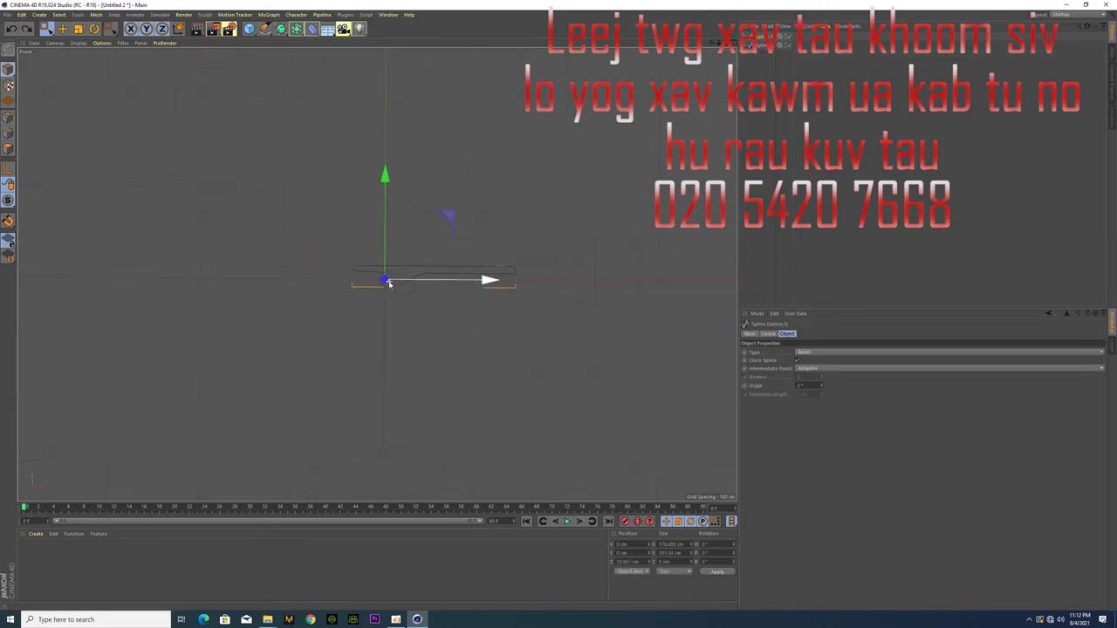
scroll(361, 295, "down", 4)
scroll(468, 267, "up", 6)
scroll(467, 267, "up", 3)
left_click(79, 43)
left_click(159, 110)
left_click_drag(410, 298, 325, 244)
left_click_drag(473, 286, 463, 288)
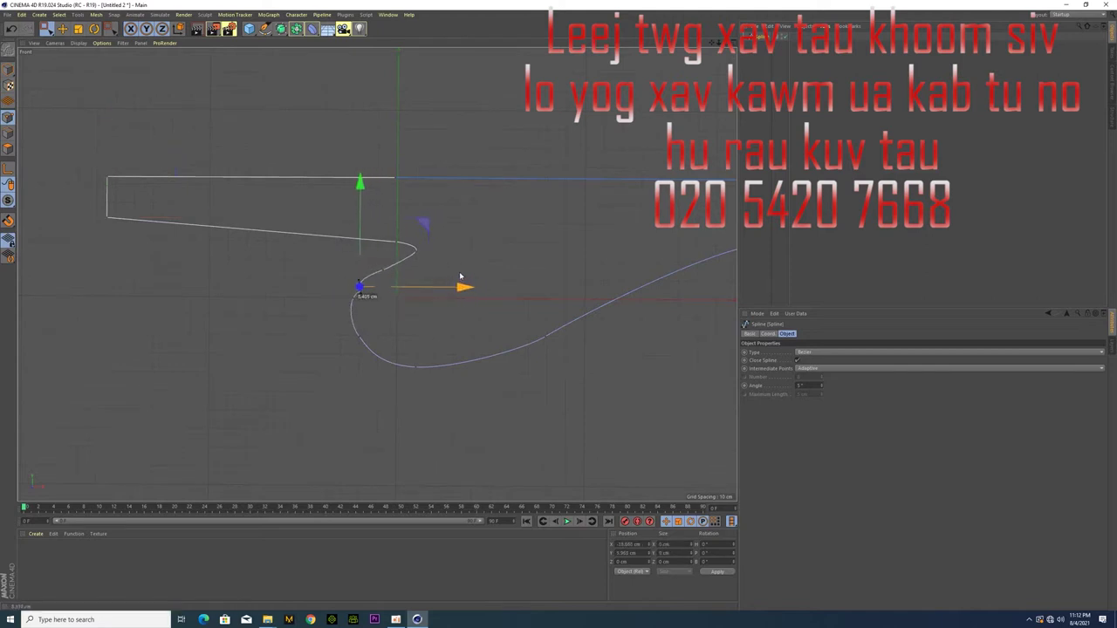
left_click_drag(362, 186, 394, 177)
left_click_drag(461, 277, 475, 278)
scroll(377, 266, "up", 3)
scroll(377, 264, "down", 2)
scroll(384, 294, "down", 1)
Step: Shift the grip's corner point left and lower its left point to deepen the curve
left_click(369, 279)
scroll(369, 279, "up", 1)
left_click(375, 281)
left_click(382, 233)
left_click_drag(381, 232, 370, 232)
scroll(371, 236, "down", 2)
scroll(369, 283, "up", 1)
left_click(365, 284)
scroll(479, 324, "down", 2)
scroll(370, 262, "up", 1)
scroll(410, 266, "down", 1)
scroll(391, 253, "up", 1)
left_click_drag(335, 236, 336, 236)
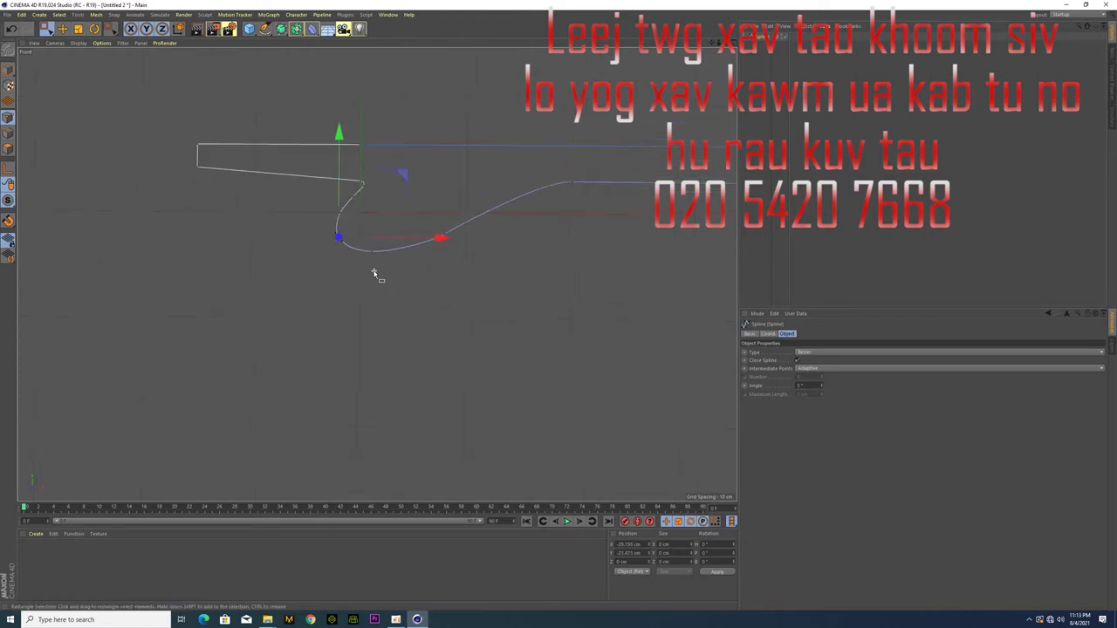
Step: Loft the outline into a solid stock and create a new material
middle_click(513, 290)
middle_click(585, 220)
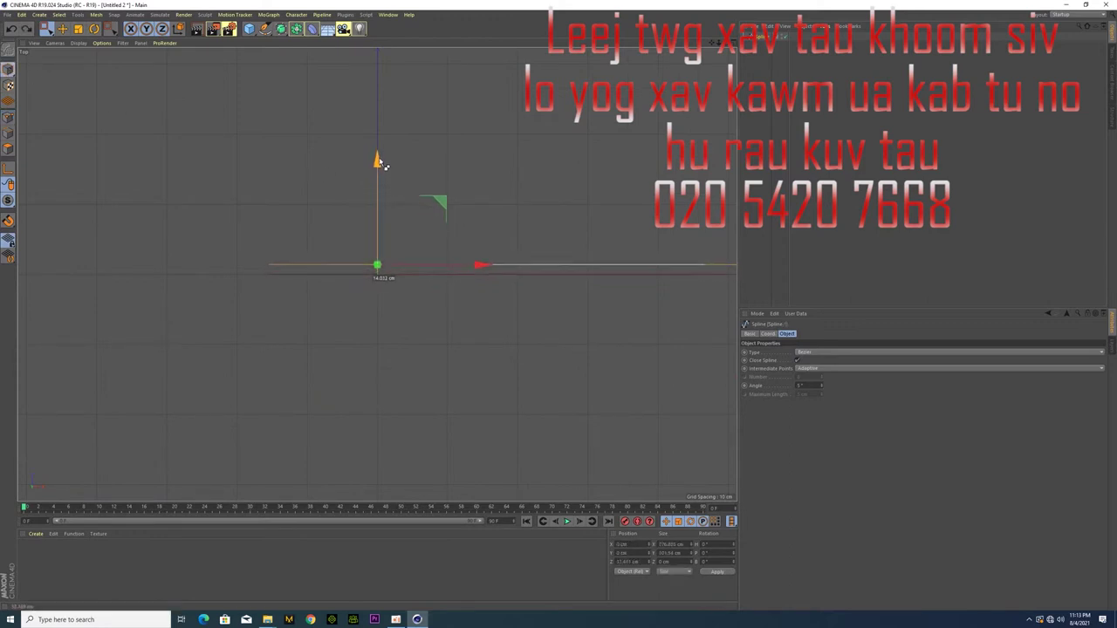
middle_click(379, 159)
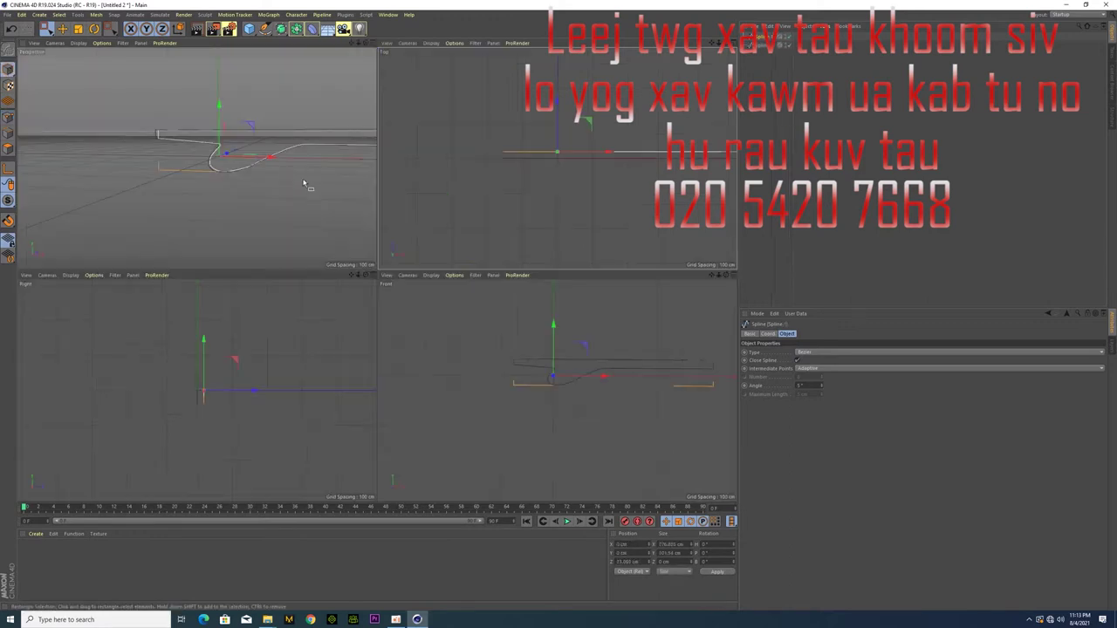
left_click(249, 29)
left_click(281, 29)
left_click(377, 41)
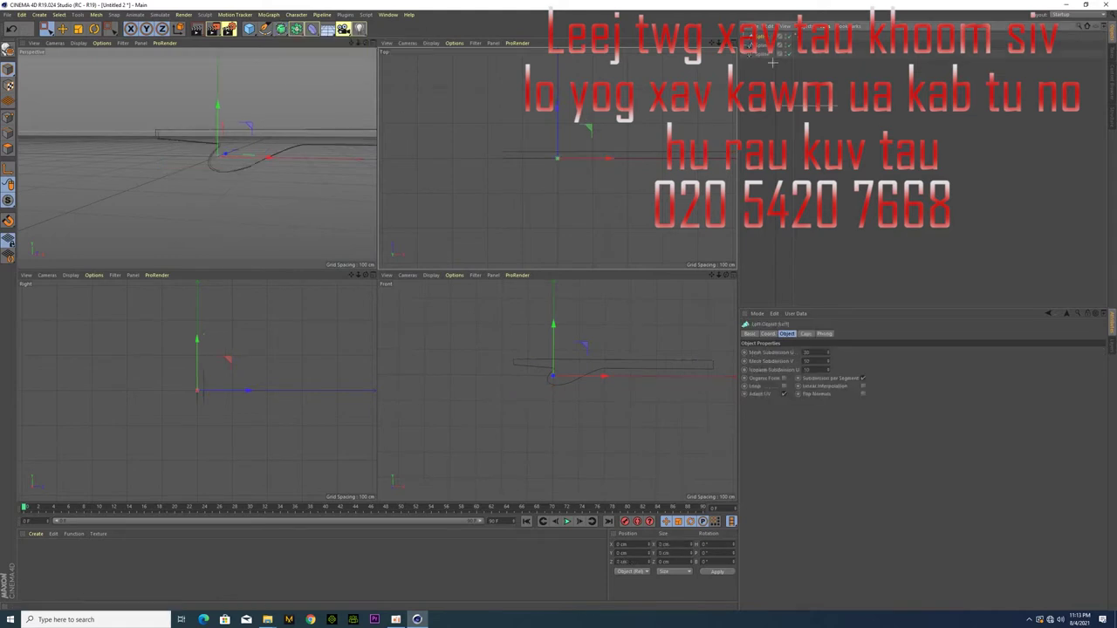
left_click(292, 210)
mouse_move(292, 210)
left_mouse_down("alt")
mouse_move(224, 207)
mouse_move(331, 195)
left_mouse_up("alt")
double_click(69, 553)
Step: Load a wood image into the material's Color texture and apply it to the stock
double_click(27, 549)
left_click(410, 150)
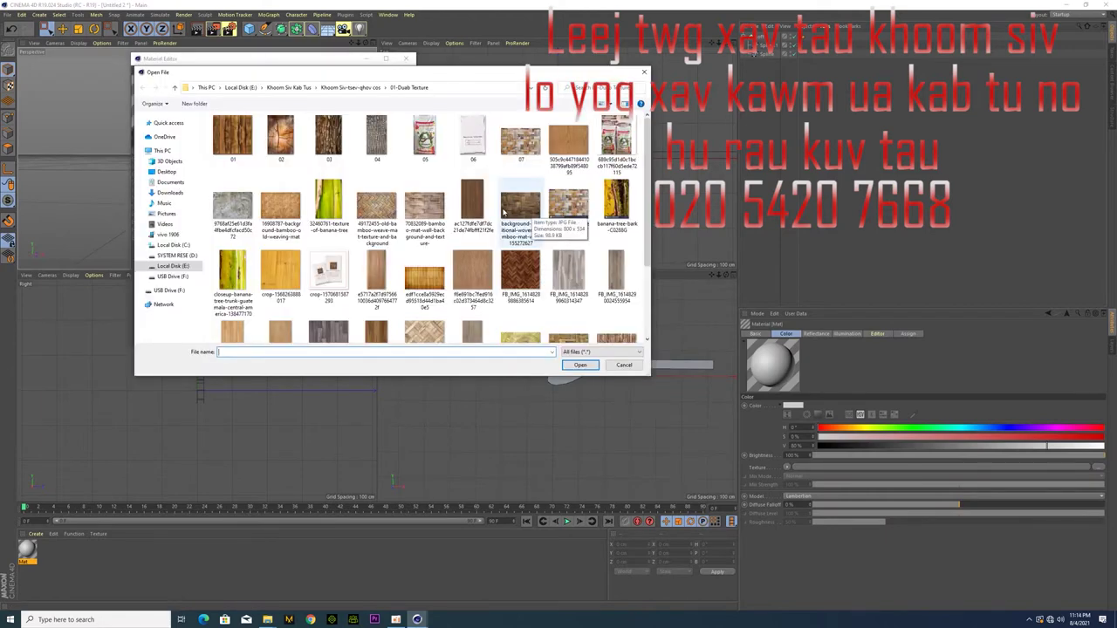
left_click(568, 140)
scroll(529, 262, "down", 2)
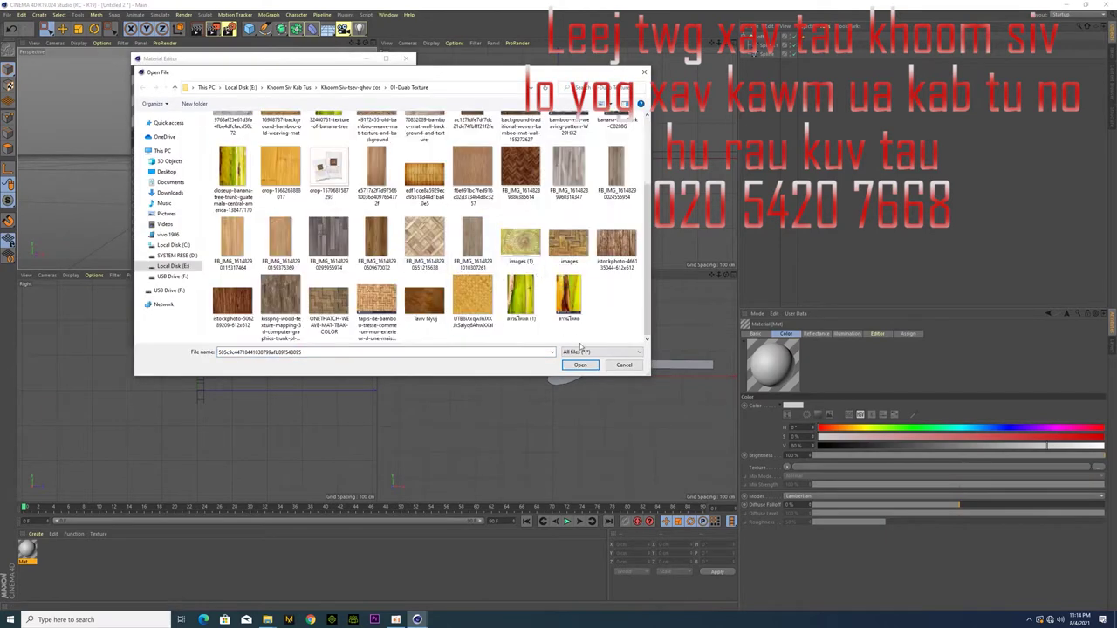
left_click(581, 365)
left_click(569, 335)
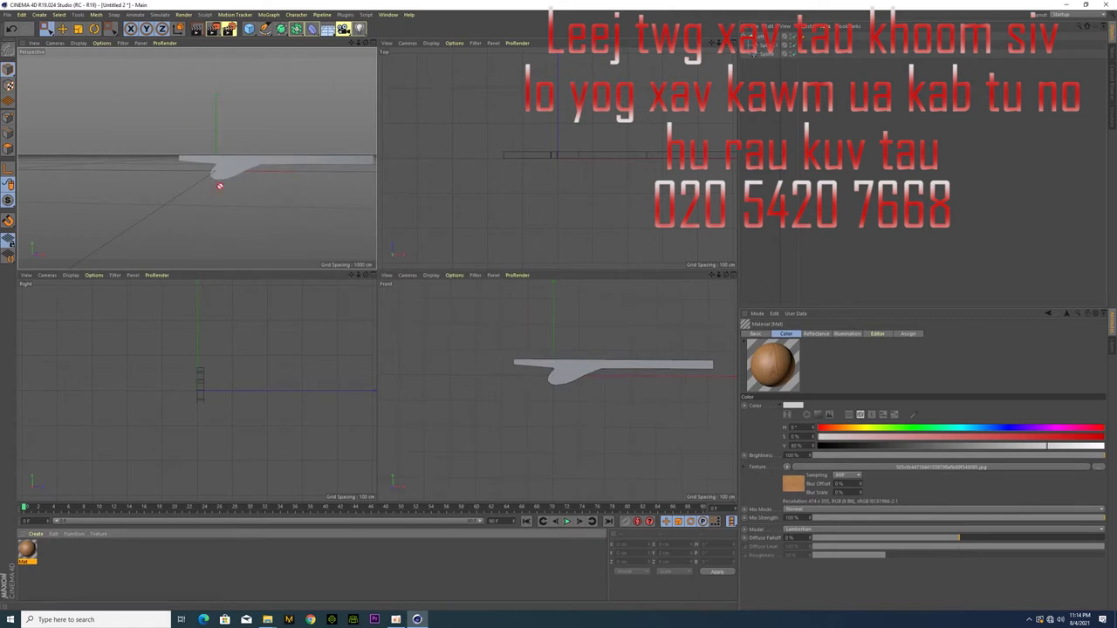
left_click_drag(195, 194, 245, 170)
Step: Try Cylindrical, Cubic, UVW Mapping and Shrink Wrapping projections on the texture tag
middle_click(281, 227)
left_click(812, 369)
left_click(810, 392)
left_click(807, 370)
left_click(805, 390)
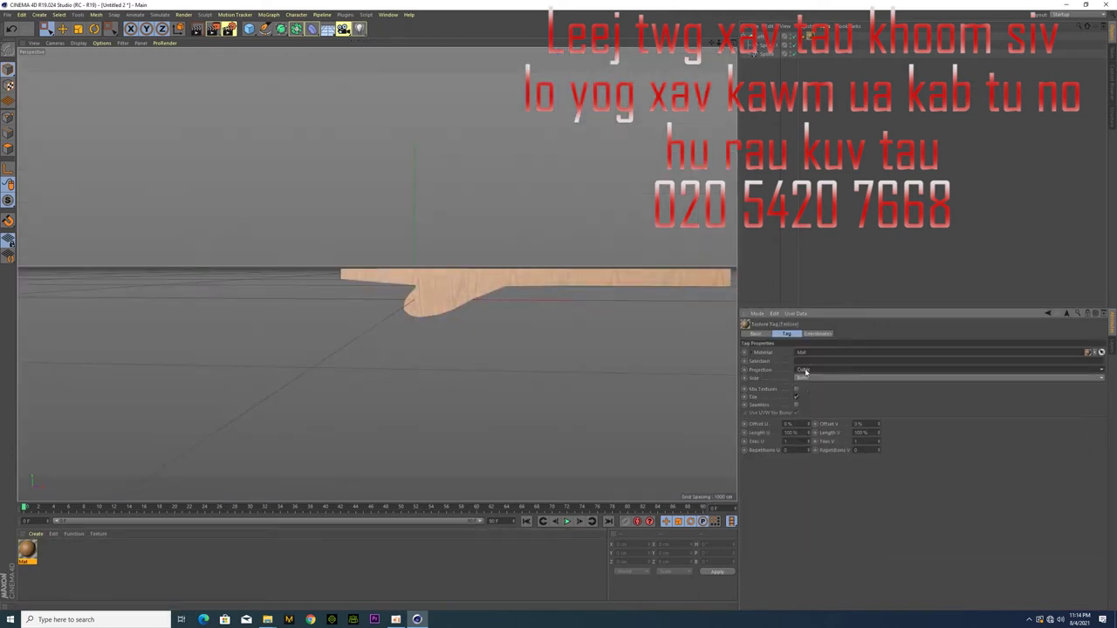
left_click(809, 375)
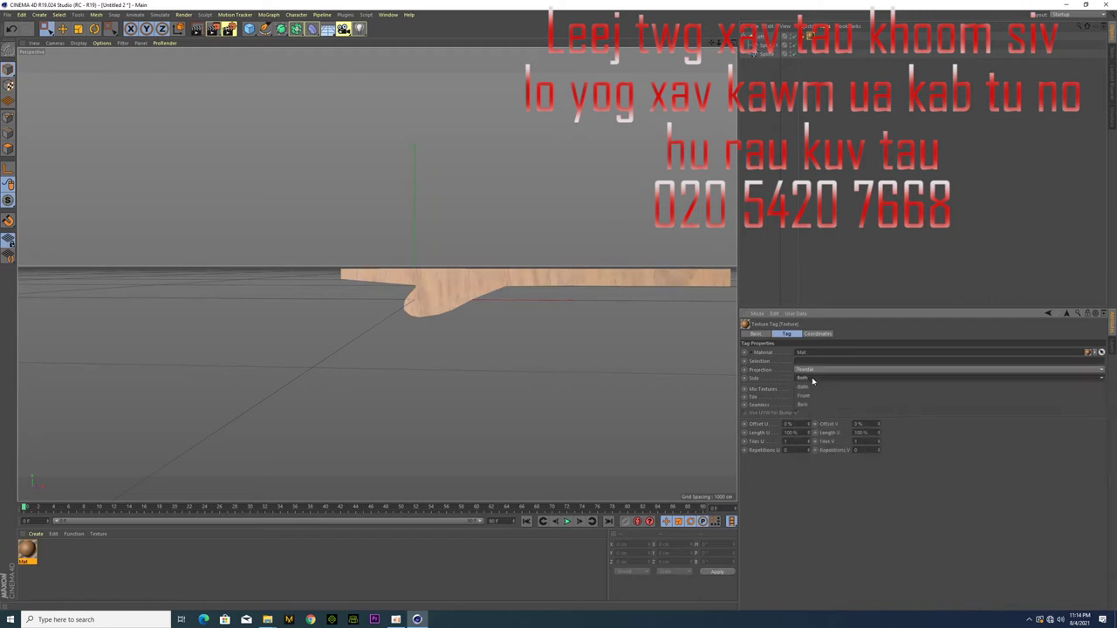
left_click(807, 370)
left_click(810, 432)
left_click(810, 370)
left_click(812, 443)
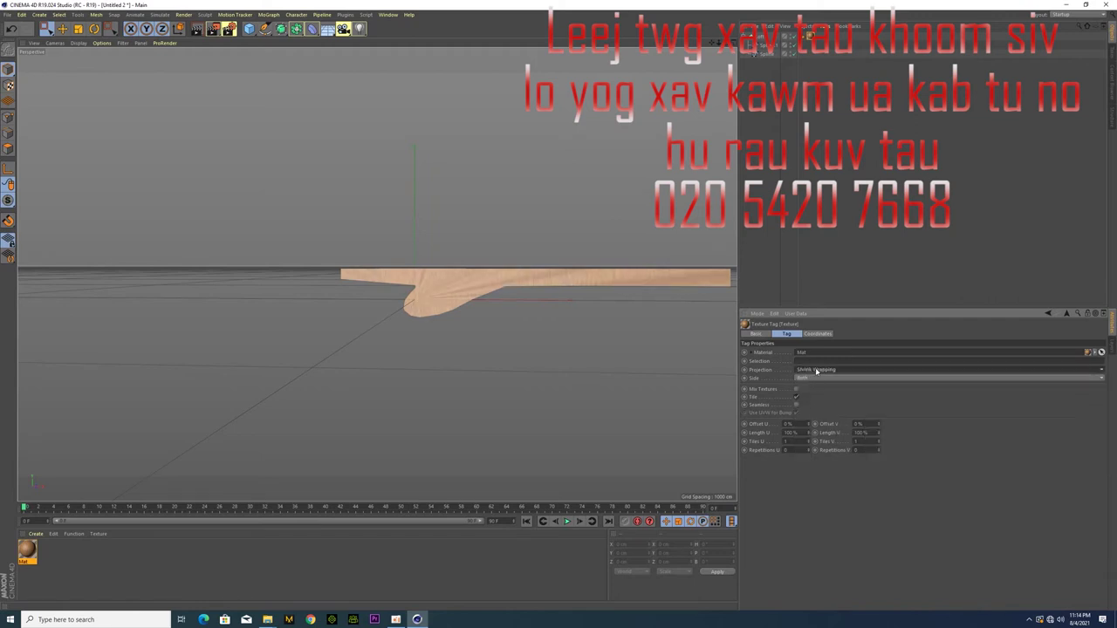
Step: Settle on Cylindrical projection and set Length U to 50%
left_click(816, 370)
left_click(811, 390)
left_click(808, 370)
left_click(807, 390)
left_click(790, 434)
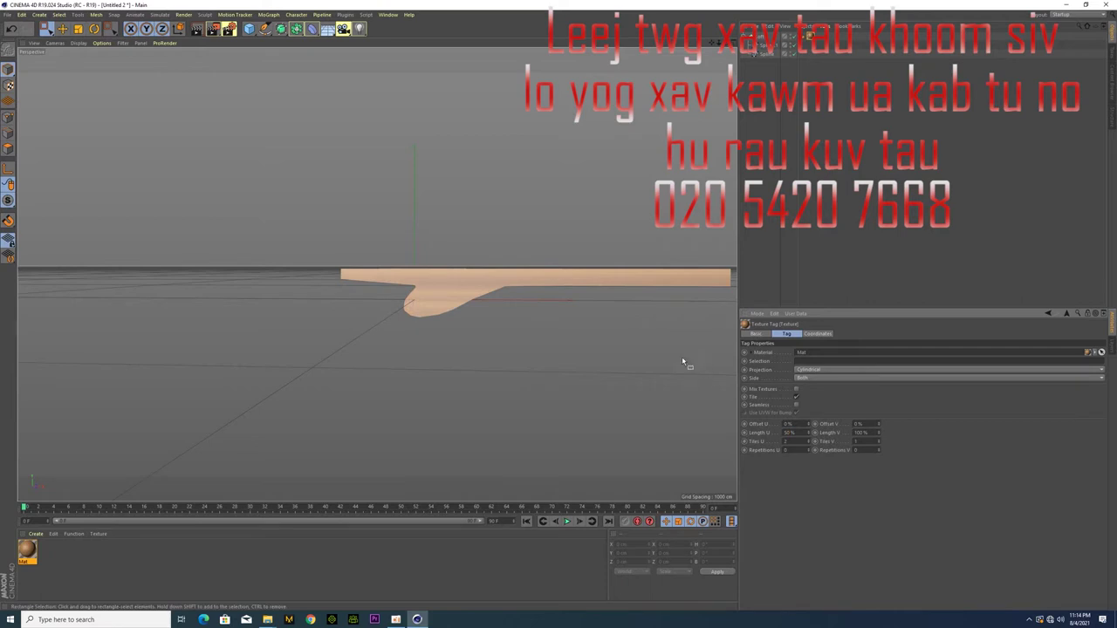
key("Tab")
Step: Select the textured stock, show wireframe over shading, and switch to box selection
mouse_move(488, 345)
left_mouse_down("alt")
mouse_move(339, 338)
mouse_move(535, 335)
mouse_move(463, 332)
mouse_move(447, 357)
mouse_move(486, 331)
mouse_move(384, 364)
mouse_move(374, 333)
mouse_move(424, 323)
mouse_move(542, 345)
mouse_move(437, 374)
mouse_move(439, 343)
mouse_move(423, 328)
left_mouse_up("alt")
left_click(423, 328)
left_click(78, 43)
left_click(110, 80)
left_click(8, 117)
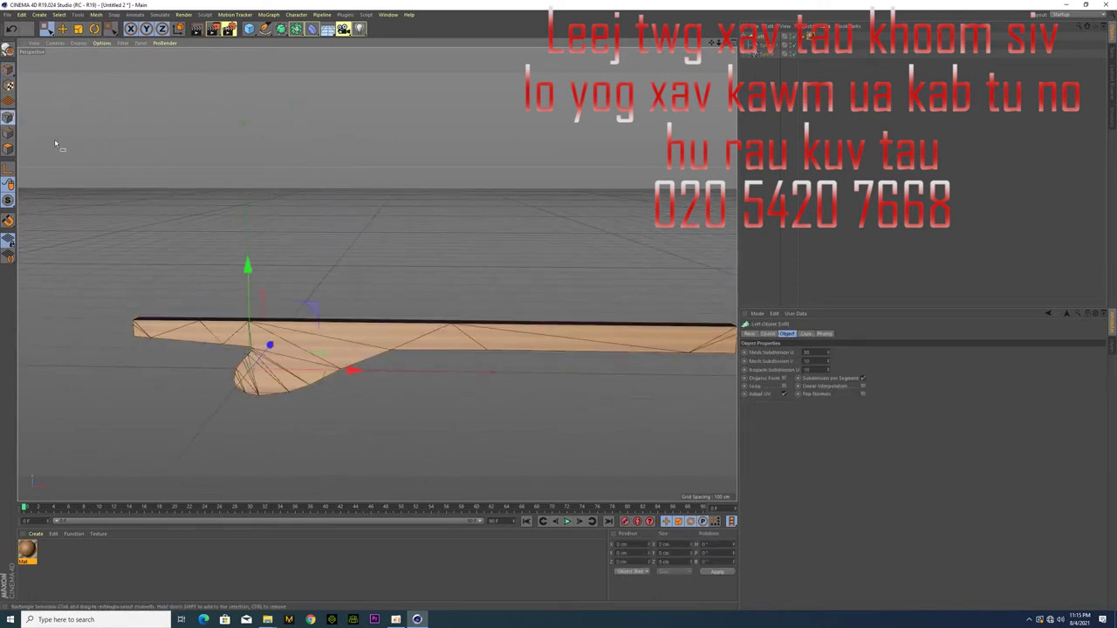
left_click(48, 30)
left_click(82, 49)
mouse_move(349, 274)
left_mouse_down("alt")
mouse_move(379, 349)
mouse_move(284, 295)
mouse_move(280, 336)
mouse_move(217, 267)
mouse_move(461, 287)
mouse_move(531, 323)
left_mouse_up("alt")
Step: In Polygons mode, make the Loft stock an editable polygon object
left_click(8, 148)
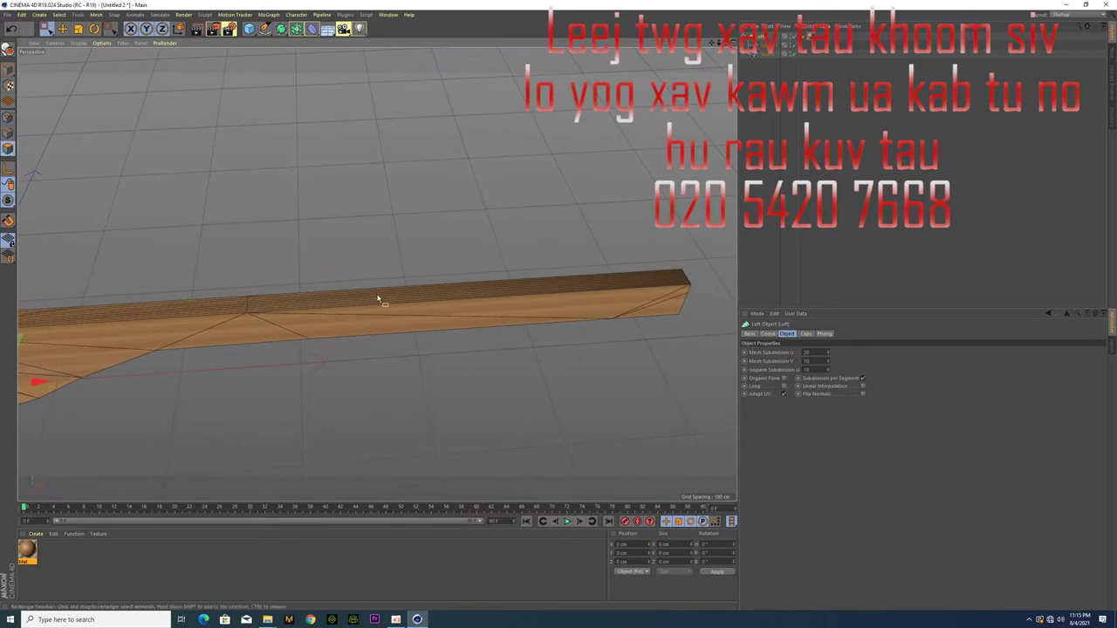
left_click(101, 42)
left_click(114, 150)
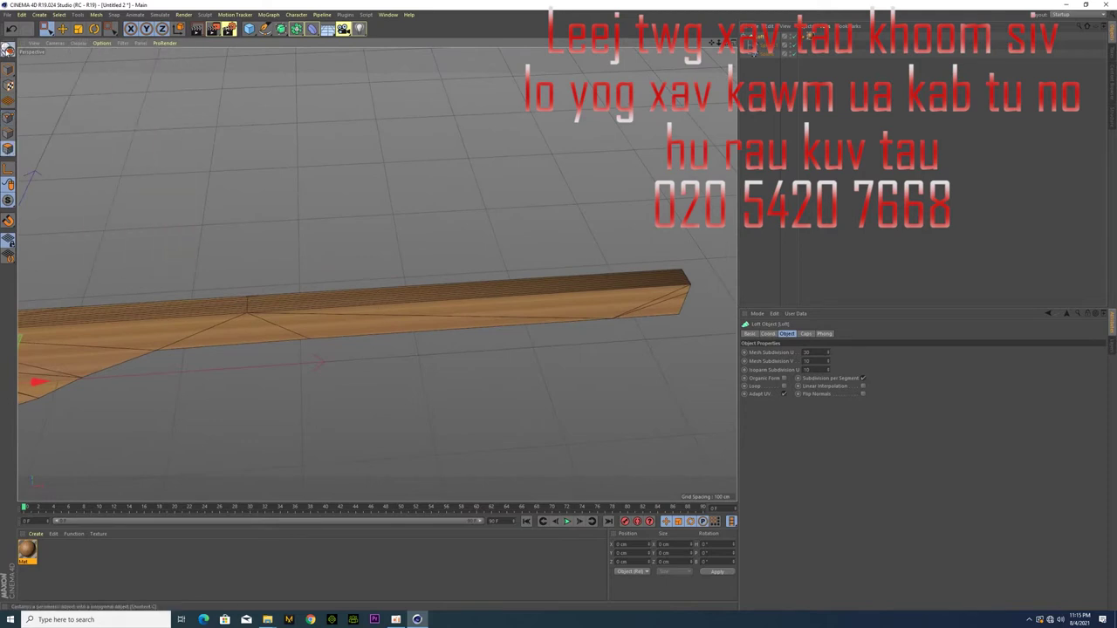
mouse_move(269, 291)
left_mouse_down("alt")
mouse_move(429, 314)
mouse_move(319, 367)
mouse_move(375, 274)
mouse_move(413, 278)
mouse_move(179, 87)
left_mouse_up("alt")
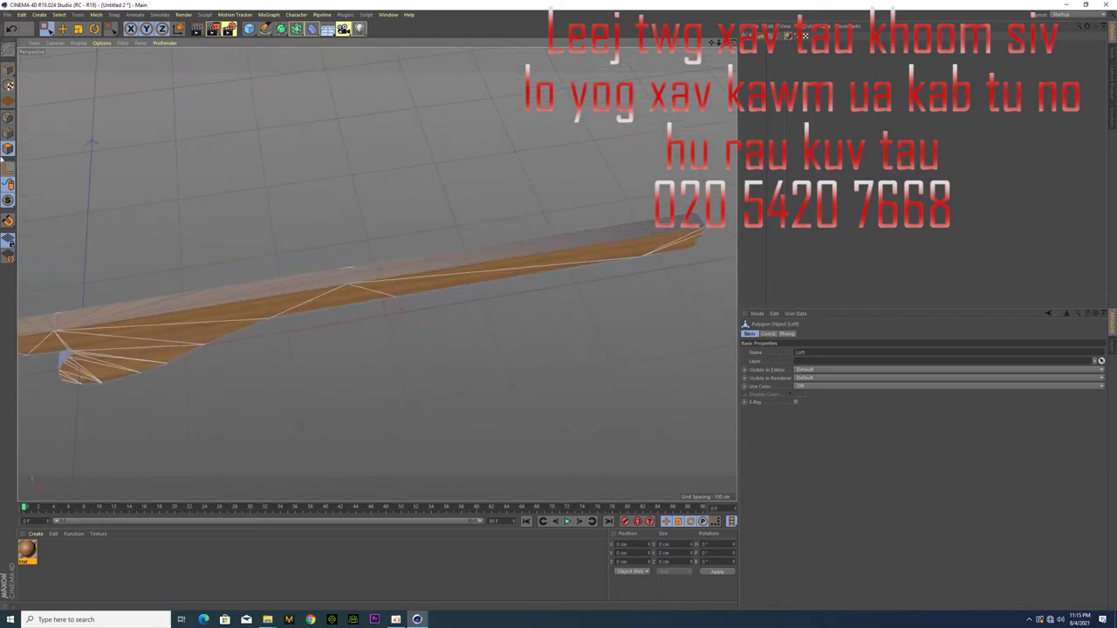
Step: Use Line Cut to add a new edge across the top of the stock
left_click(46, 29)
left_click(87, 57)
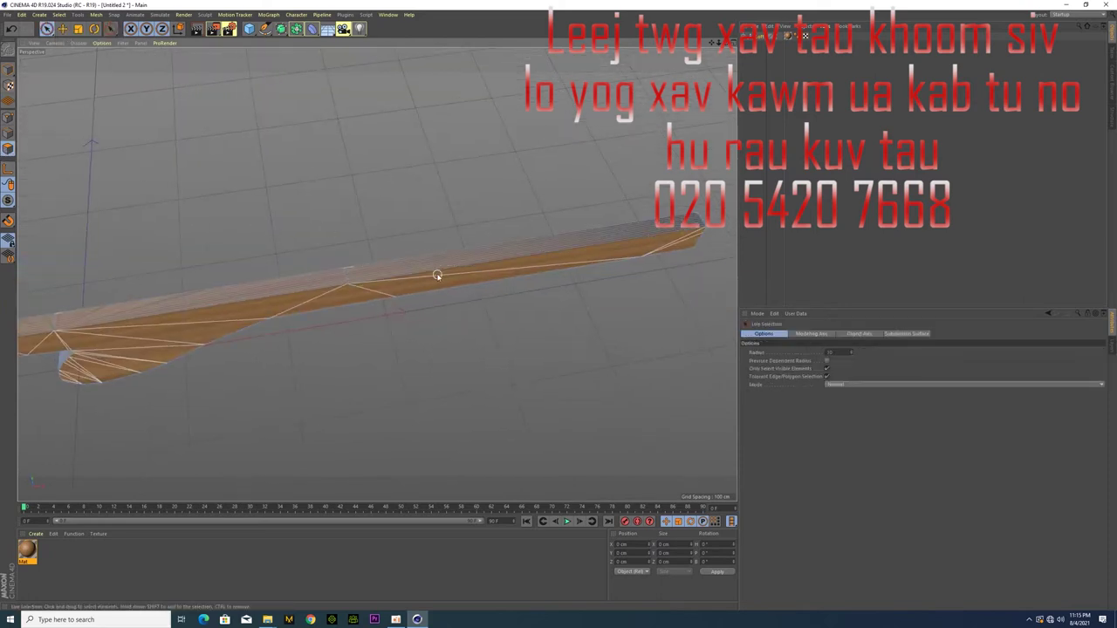
right_click(448, 250)
left_click(493, 278)
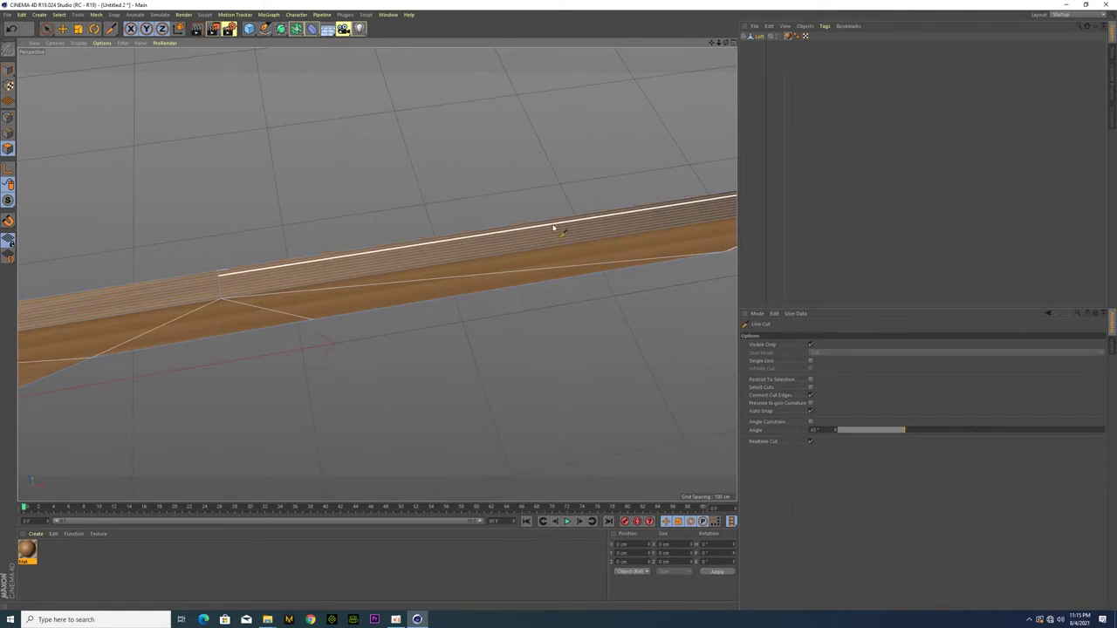
left_click(550, 225)
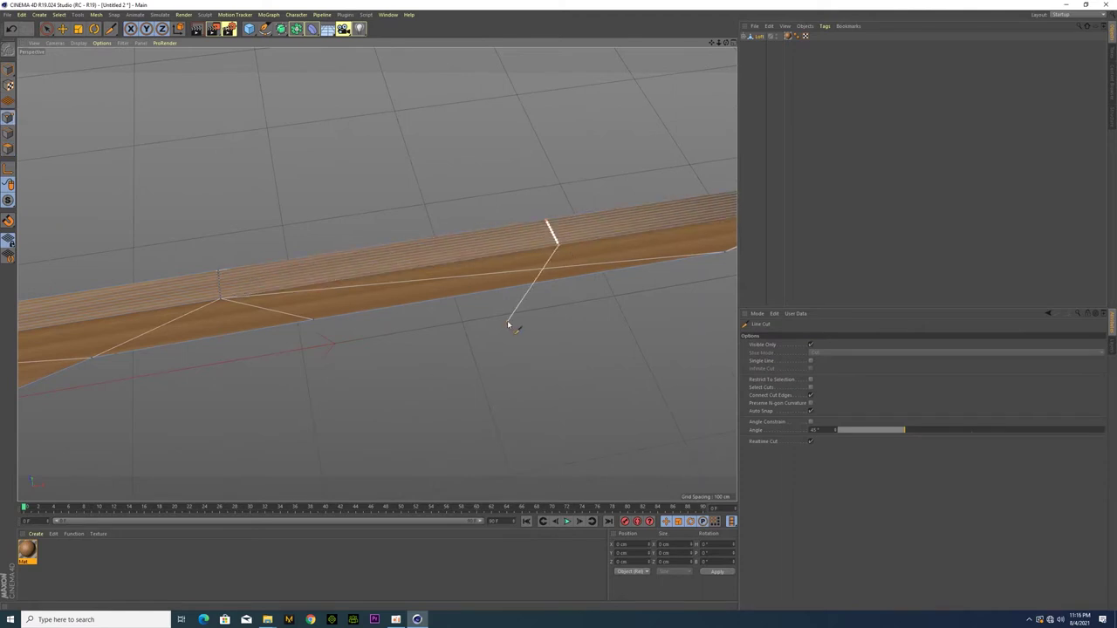
key("space")
mouse_move(407, 273)
left_mouse_down("alt")
mouse_move(244, 294)
mouse_move(224, 233)
mouse_move(339, 279)
mouse_move(374, 270)
mouse_move(220, 213)
left_mouse_up("alt")
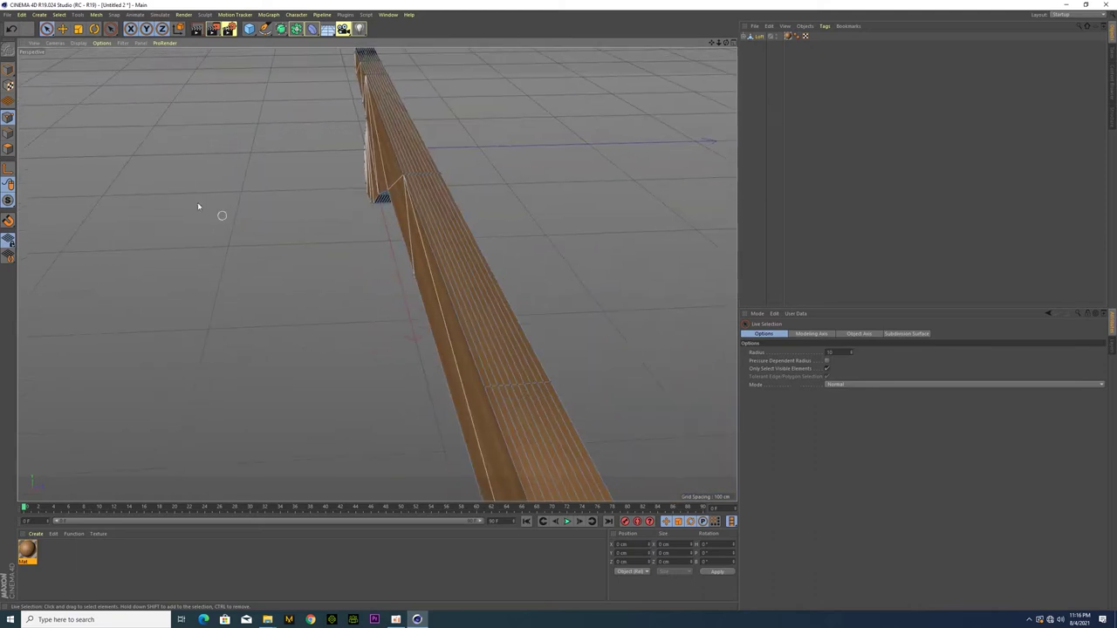
Step: Box-select the new points and nudge them slightly upward along Y
left_click(94, 56)
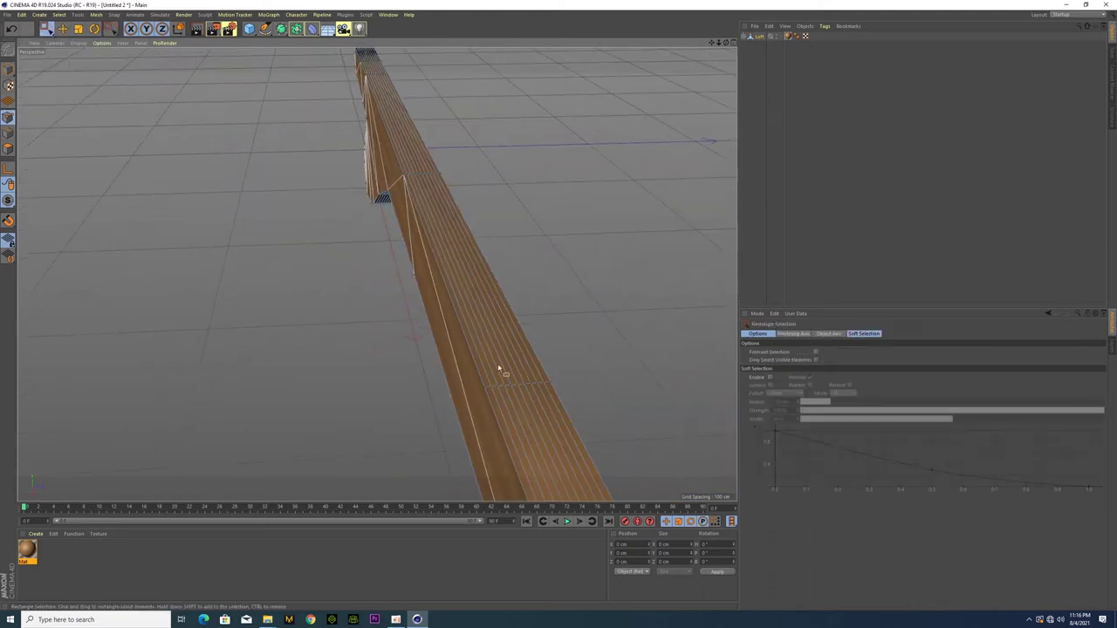
left_click_drag(530, 395, 514, 392, "alt")
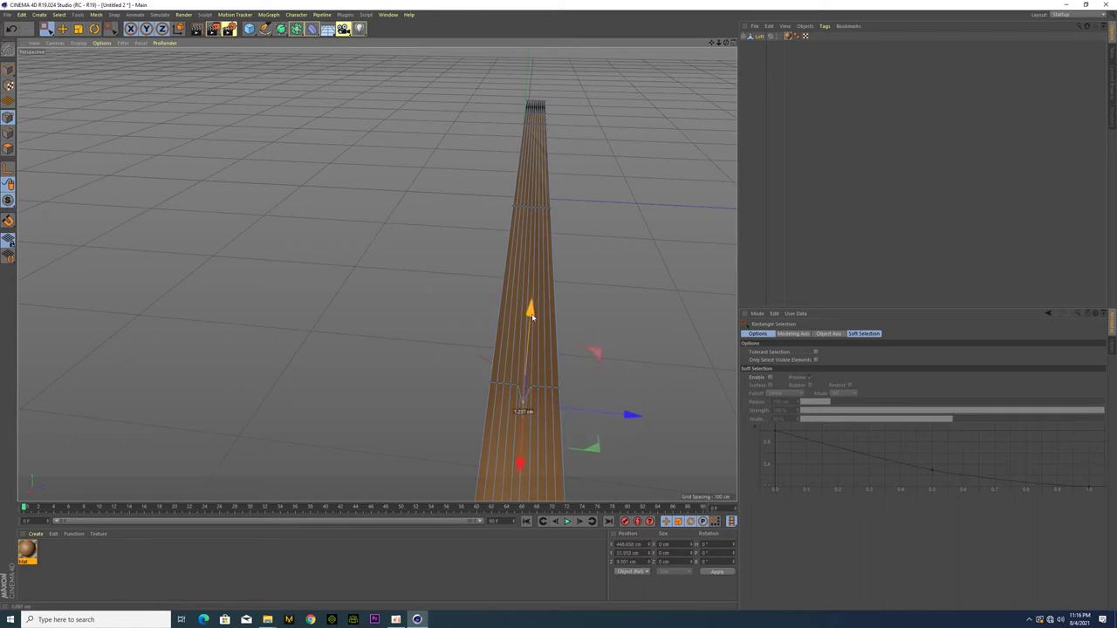
left_click_drag(531, 316, 556, 377, "alt")
key("ctrl+z")
mouse_move(402, 375)
left_mouse_down("alt")
mouse_move(506, 411)
mouse_move(462, 394)
mouse_move(475, 290)
left_mouse_up("alt")
Step: In Polygons mode, freehand-select a strip of polygons along the stock's top
left_click(8, 148)
left_click(47, 29)
left_click(87, 41)
left_click_drag(47, 236, 458, 254)
Step: Line Cut across the end of the stock's top strip
right_click(462, 253)
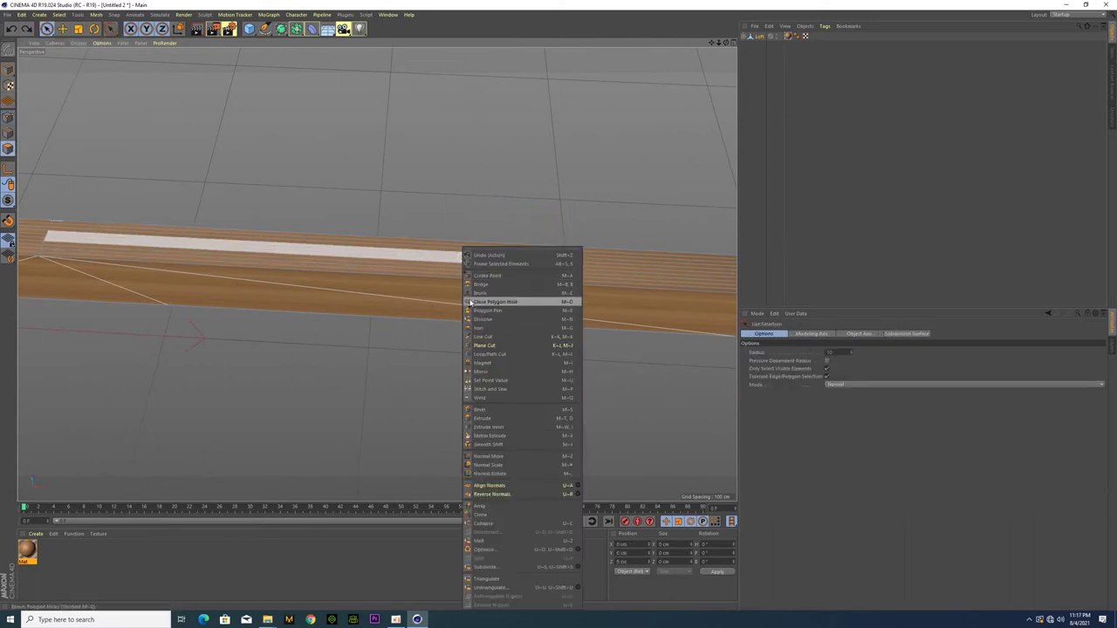
left_click(483, 336)
left_click(480, 244)
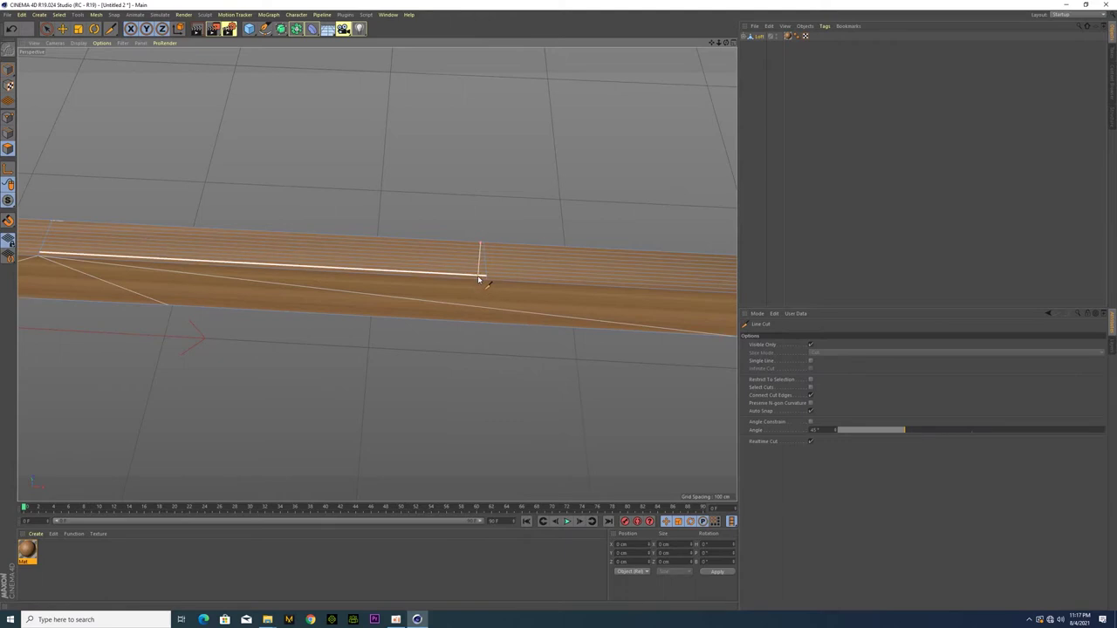
left_click(481, 281)
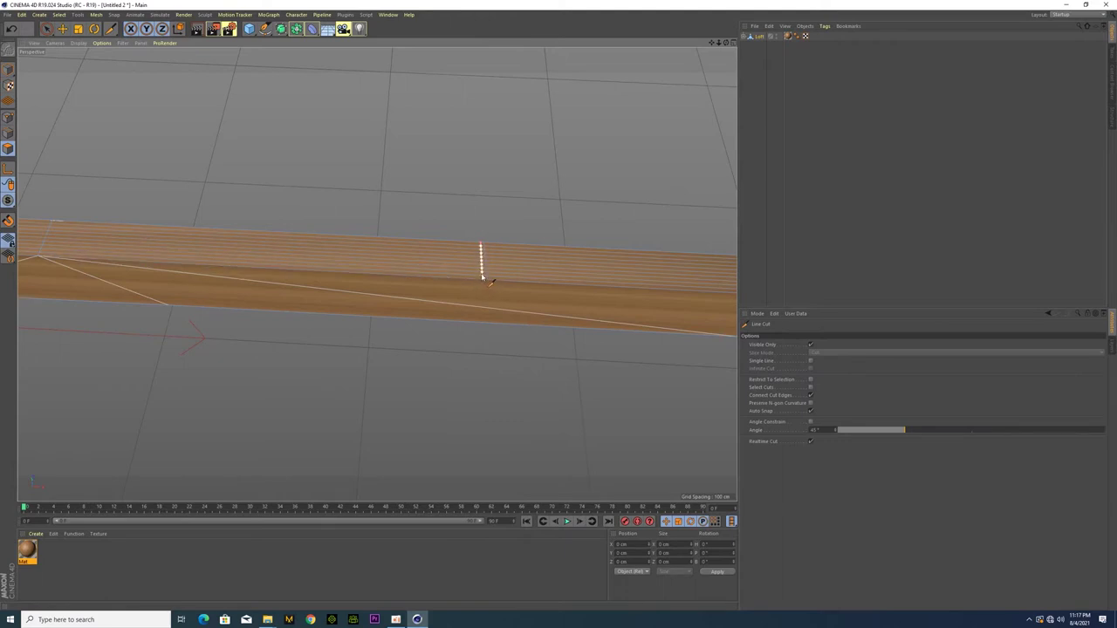
key("space")
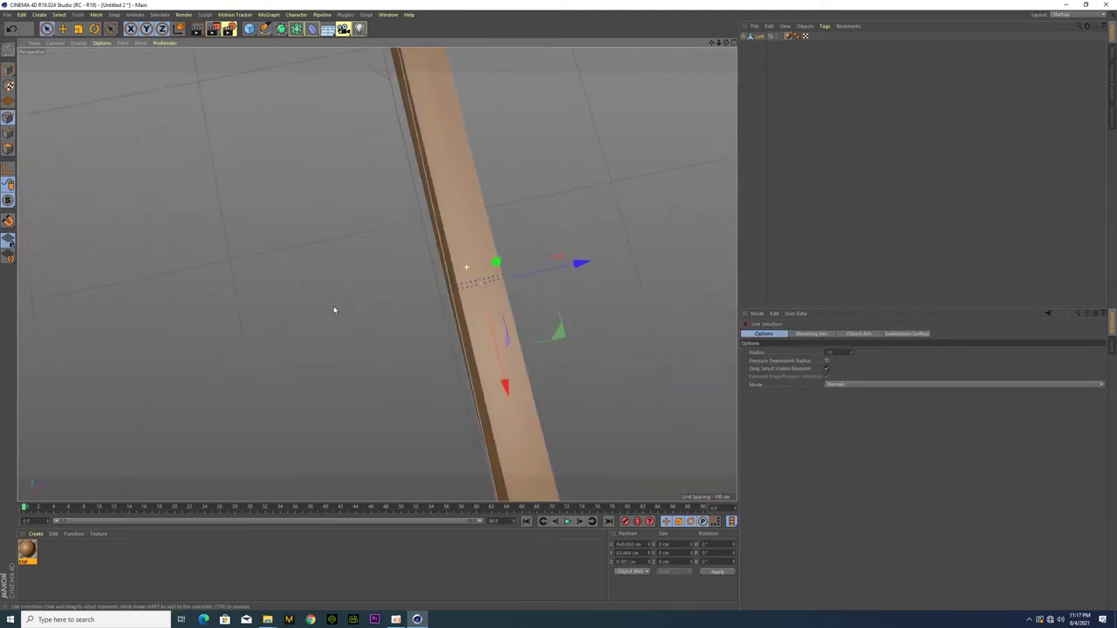
Step: Raise the strip's selected centre points into a ridge along the top rail
mouse_move(467, 259)
left_mouse_down("alt")
mouse_move(352, 312)
mouse_move(341, 251)
mouse_move(266, 362)
left_mouse_up("alt")
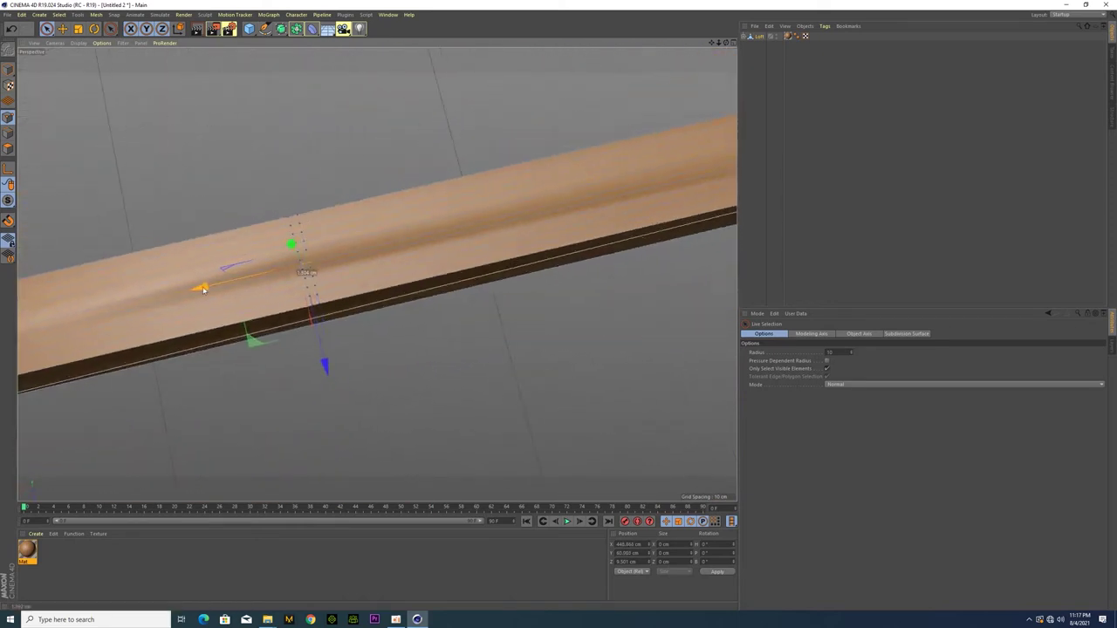
mouse_move(207, 292)
left_mouse_down("alt")
mouse_move(409, 242)
mouse_move(501, 180)
mouse_move(518, 207)
mouse_move(348, 414)
left_mouse_up("alt")
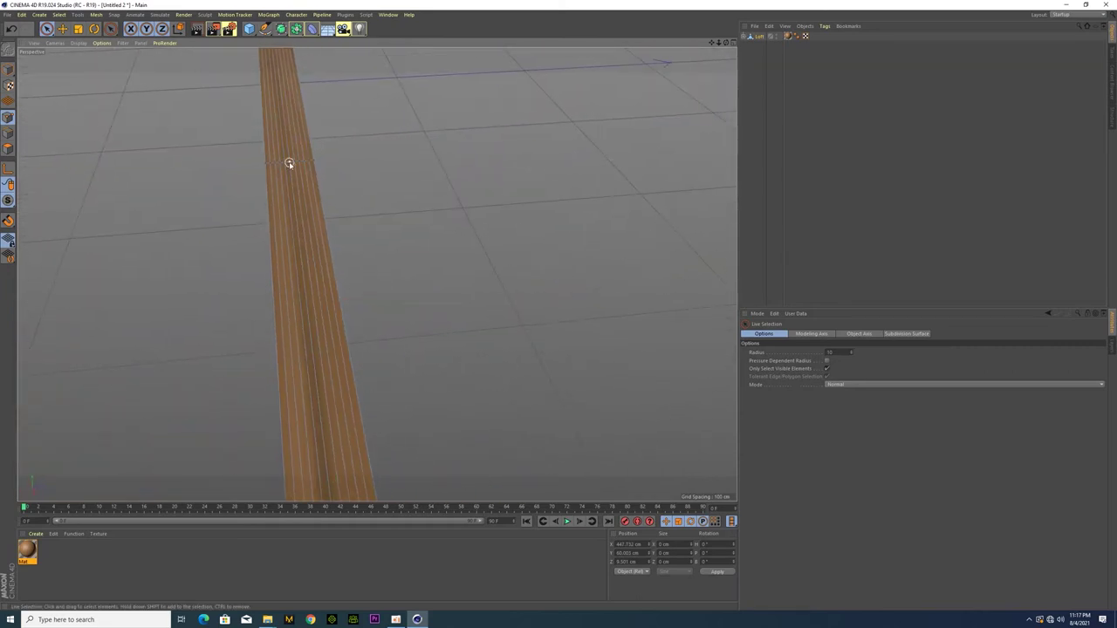
mouse_move(283, 84)
left_mouse_down("alt")
mouse_move(404, 407)
mouse_move(312, 169)
mouse_move(358, 382)
mouse_move(329, 287)
mouse_move(369, 319)
left_mouse_up("alt")
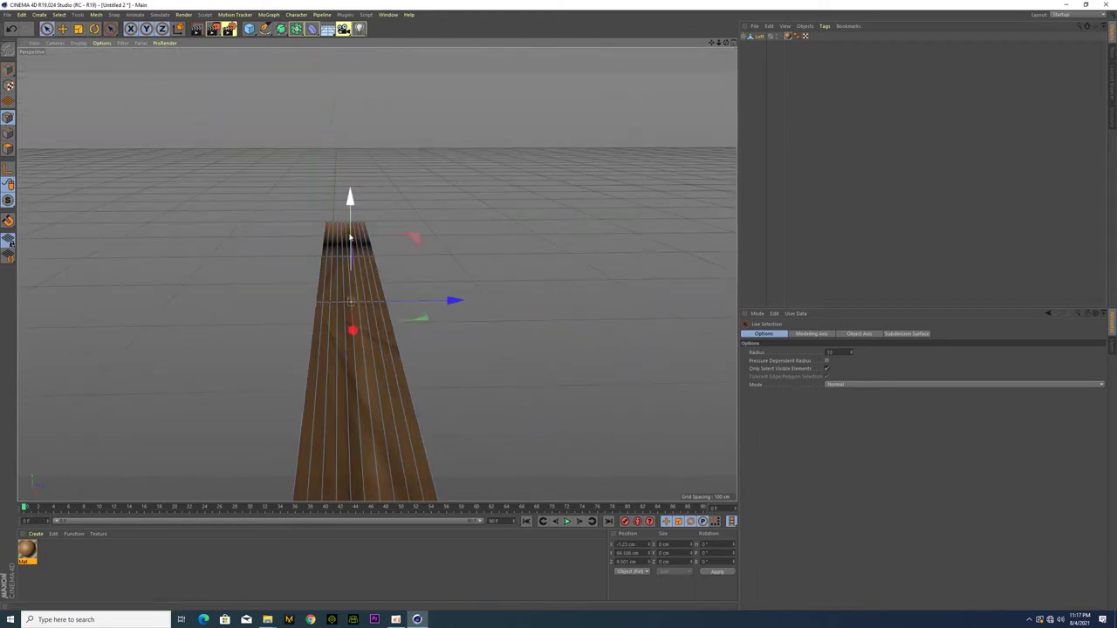
scroll(348, 257, "up", 2)
scroll(348, 256, "up", 3)
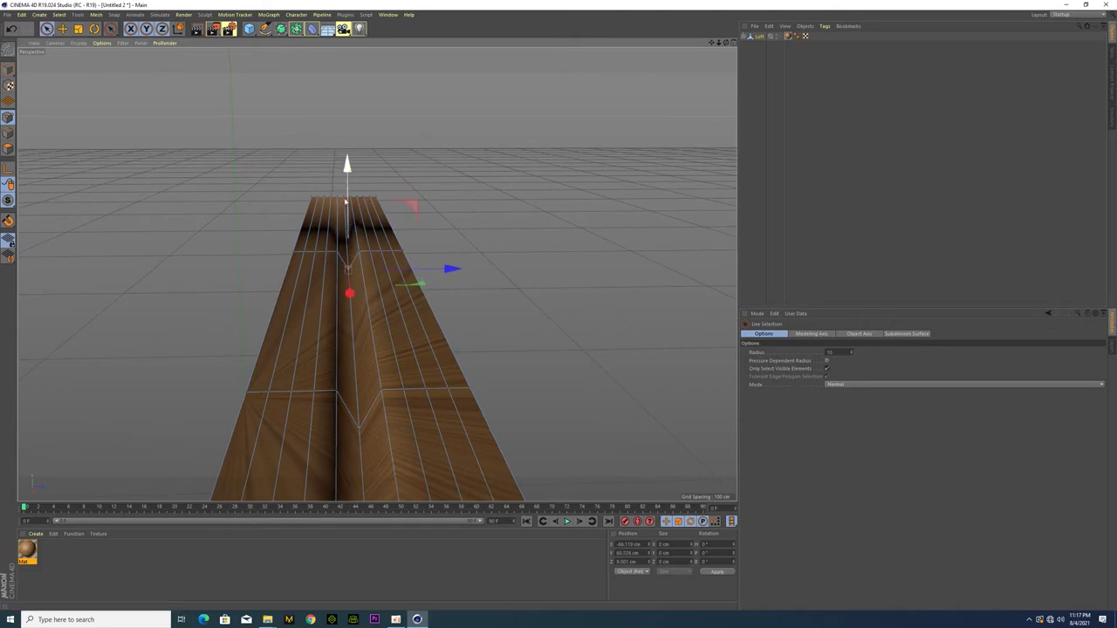
mouse_move(343, 171)
left_mouse_down()
mouse_move(343, 101)
mouse_move(205, 334)
mouse_move(230, 387)
mouse_move(329, 287)
mouse_move(374, 404)
mouse_move(346, 393)
mouse_move(379, 274)
mouse_move(334, 421)
mouse_move(332, 406)
mouse_move(334, 421)
mouse_move(353, 418)
left_mouse_up()
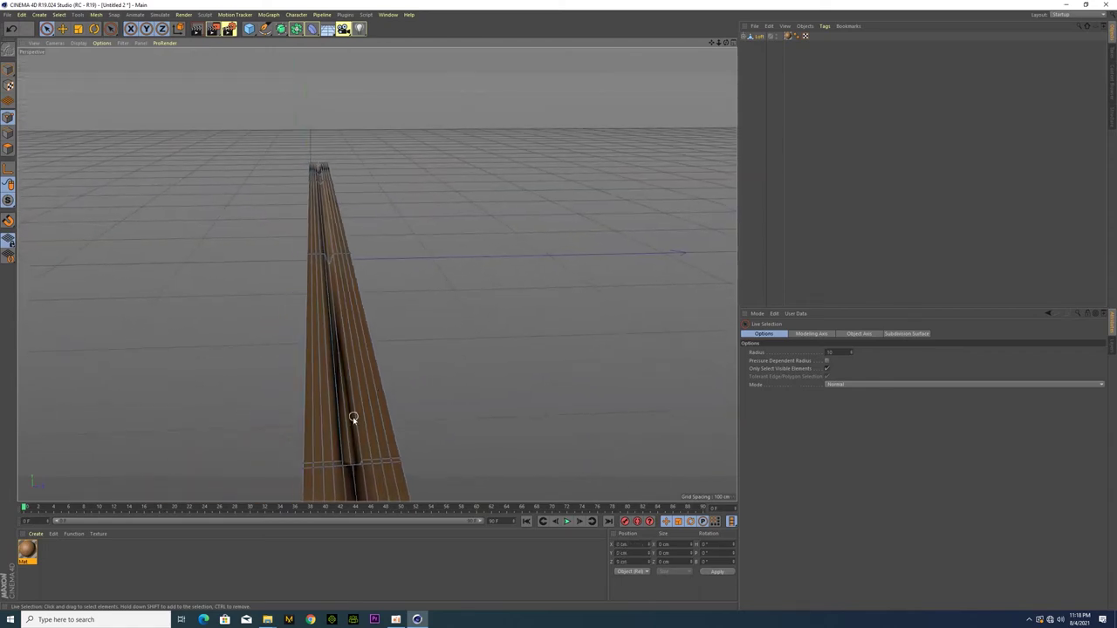
Step: Select the polygon strips making up the raised top rail
left_click(8, 148)
left_click(342, 388)
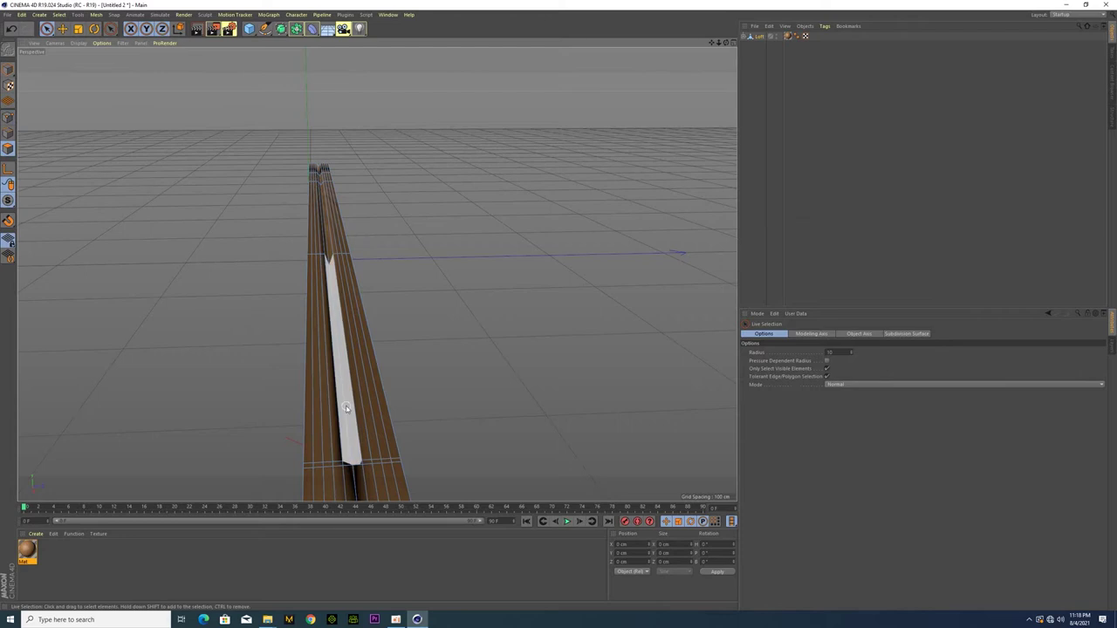
scroll(349, 407, "up", 1)
mouse_move(348, 408)
left_mouse_down("alt")
mouse_move(433, 418)
mouse_move(441, 431)
left_mouse_up("alt")
scroll(442, 431, "up", 5)
mouse_move(399, 481)
left_mouse_down("alt")
mouse_move(308, 413)
mouse_move(429, 327)
mouse_move(379, 274)
mouse_move(490, 325)
mouse_move(520, 200)
left_mouse_up("alt")
left_click(428, 327)
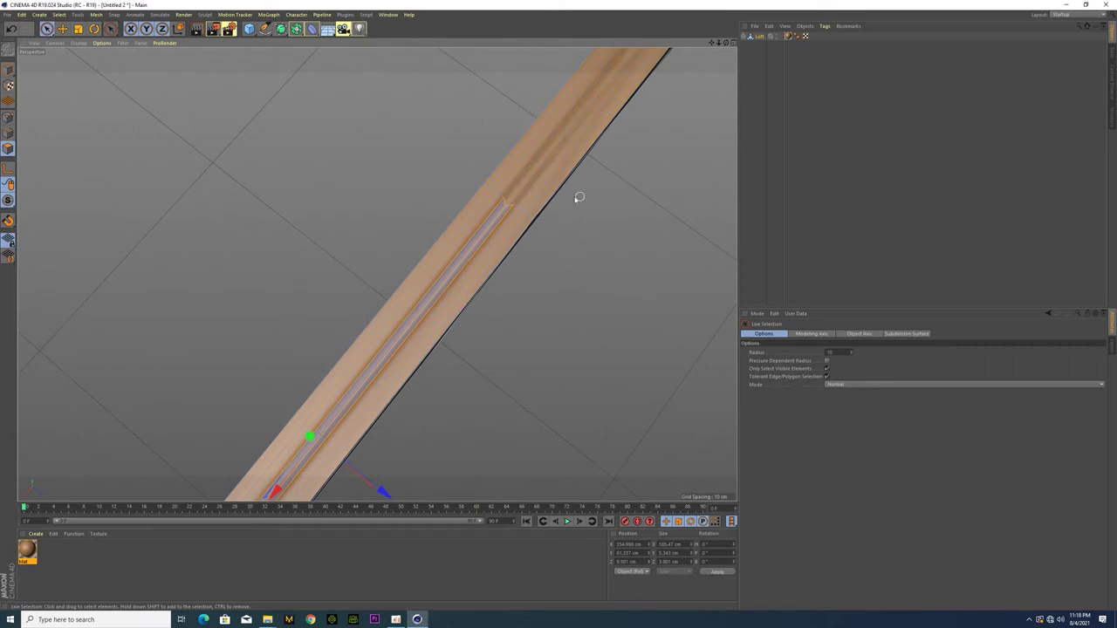
left_click(524, 188)
mouse_move(636, 170)
left_mouse_down("alt")
mouse_move(352, 461)
mouse_move(374, 271)
mouse_move(373, 343)
left_mouse_up("alt")
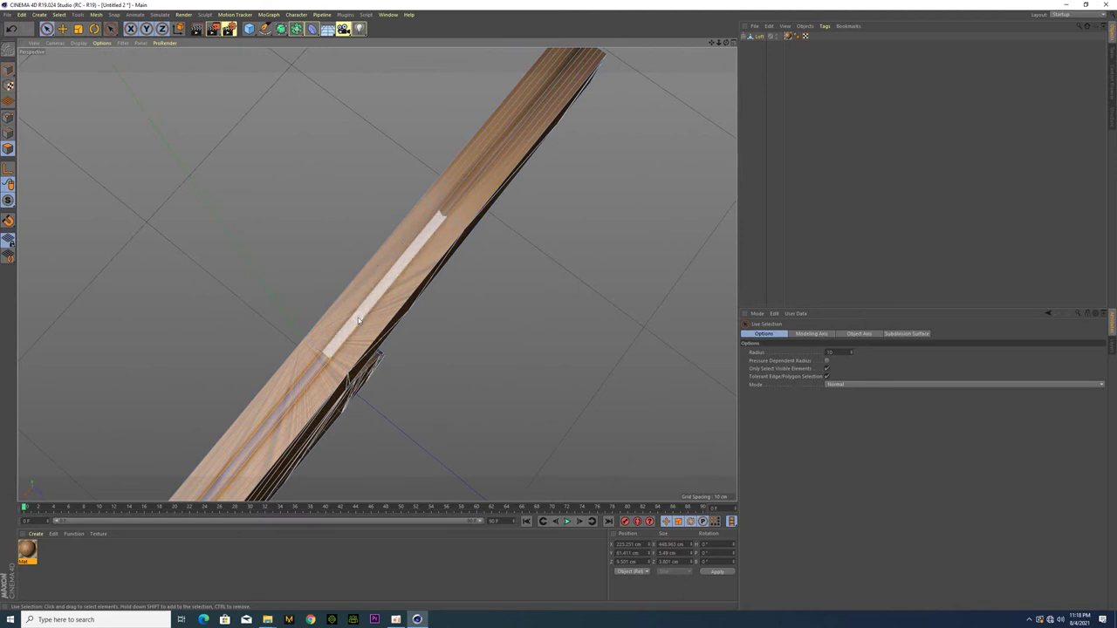
left_click(471, 225)
scroll(471, 225, "down", 2)
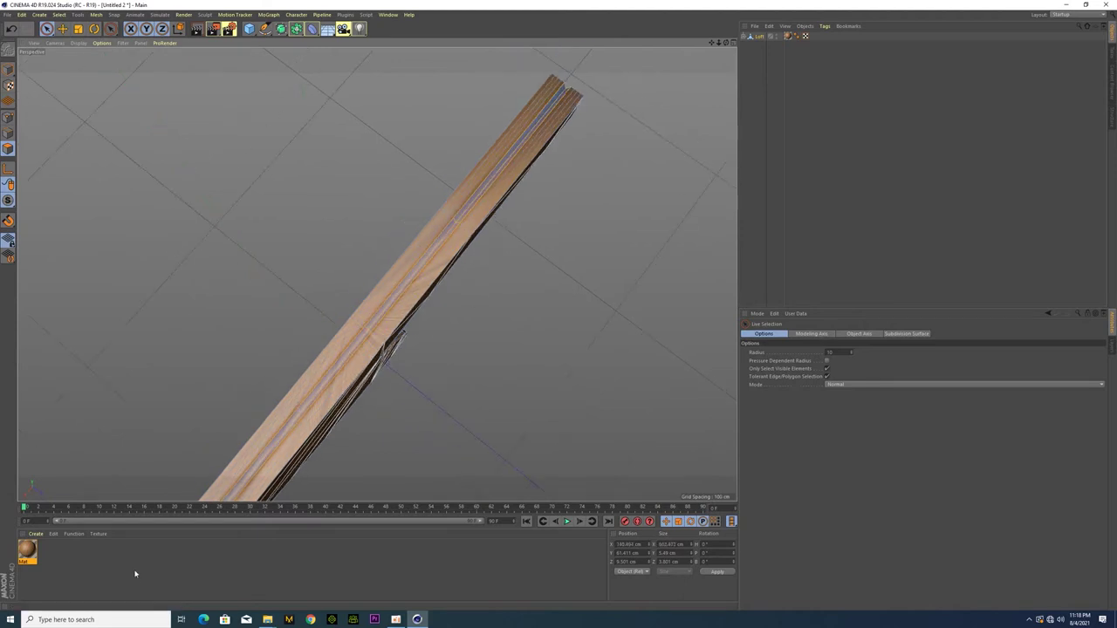
Step: Create a new material, Mat.1, and apply it to the selected strip
double_click(64, 562)
left_click_drag(323, 407, 325, 408)
mouse_move(448, 448)
left_mouse_down("alt")
mouse_move(442, 424)
mouse_move(329, 426)
left_mouse_up("alt")
left_click(27, 548)
Step: Load a wood image as Mat.1's Color texture, copying it into the project
double_click(26, 548)
left_click(349, 148)
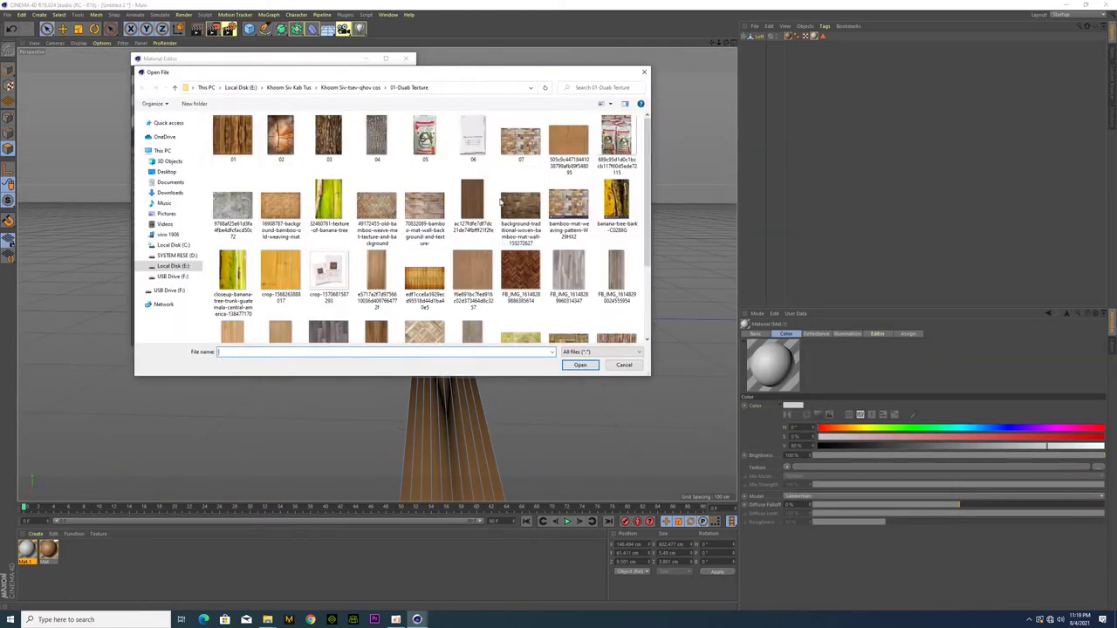
left_click(568, 275)
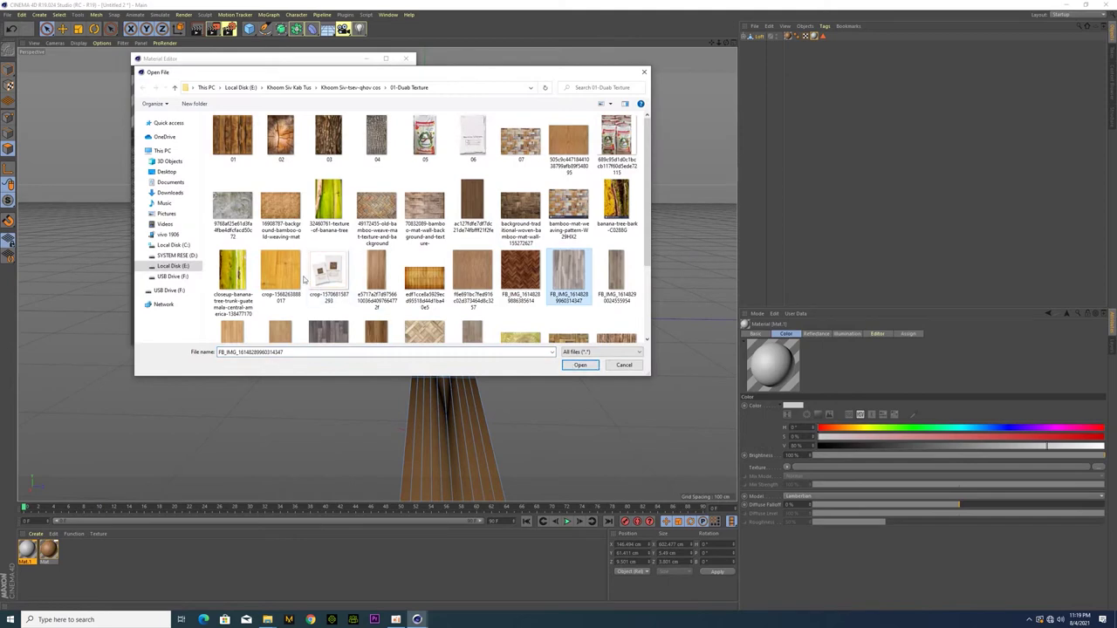
left_click(280, 135)
left_click(580, 364)
left_click(570, 337)
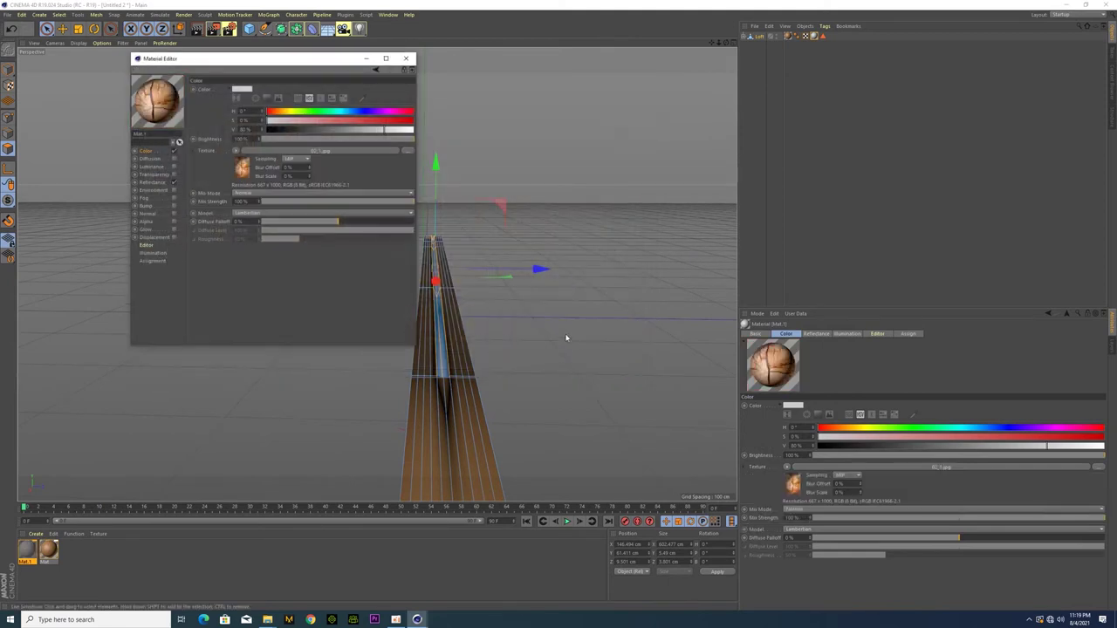
left_click(406, 58)
Step: Deselect and view the whole textured stock from the side
left_click(558, 334)
mouse_move(539, 339)
left_mouse_down("alt")
mouse_move(529, 368)
mouse_move(533, 335)
mouse_move(426, 355)
mouse_move(287, 404)
mouse_move(420, 372)
mouse_move(270, 216)
left_mouse_up("alt")
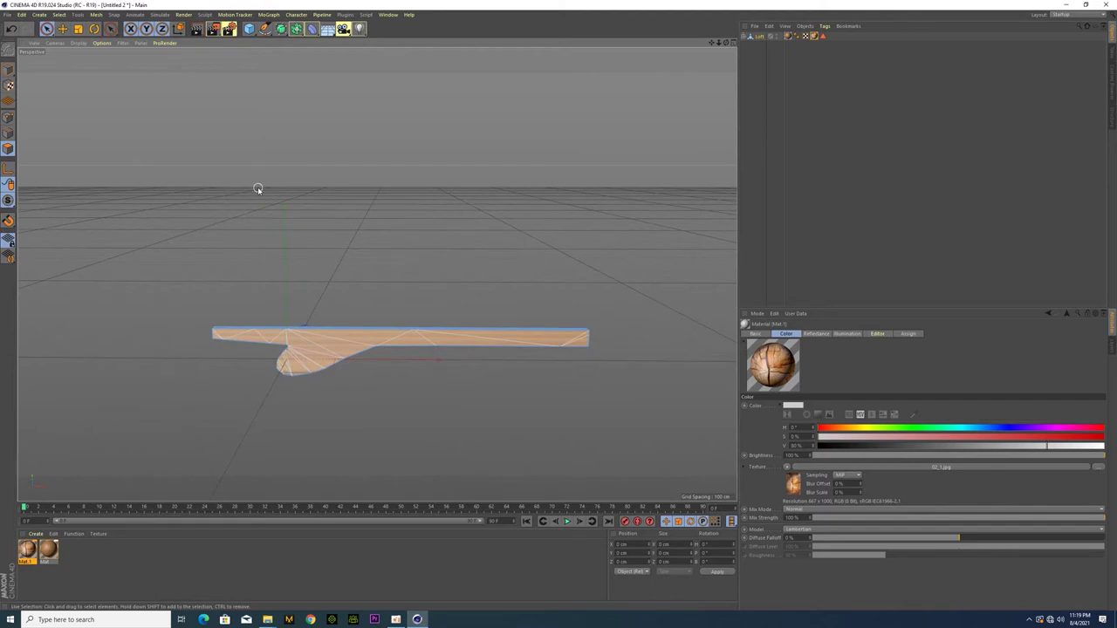
left_click(249, 29)
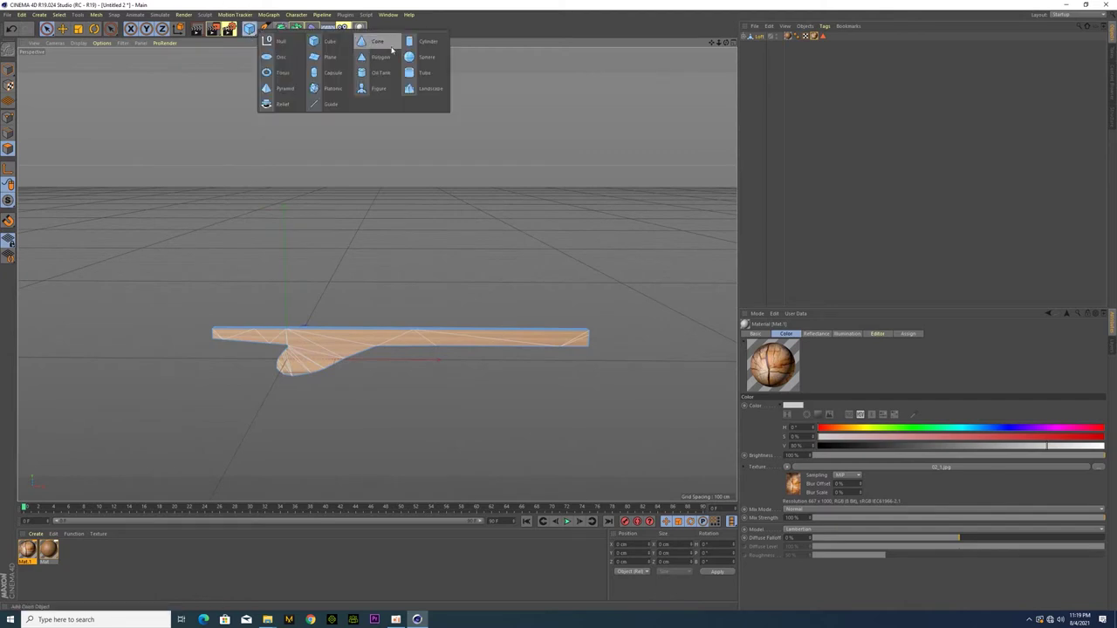
Step: Add a cylinder, make it editable, and stretch it to about twice its height
left_click(414, 49)
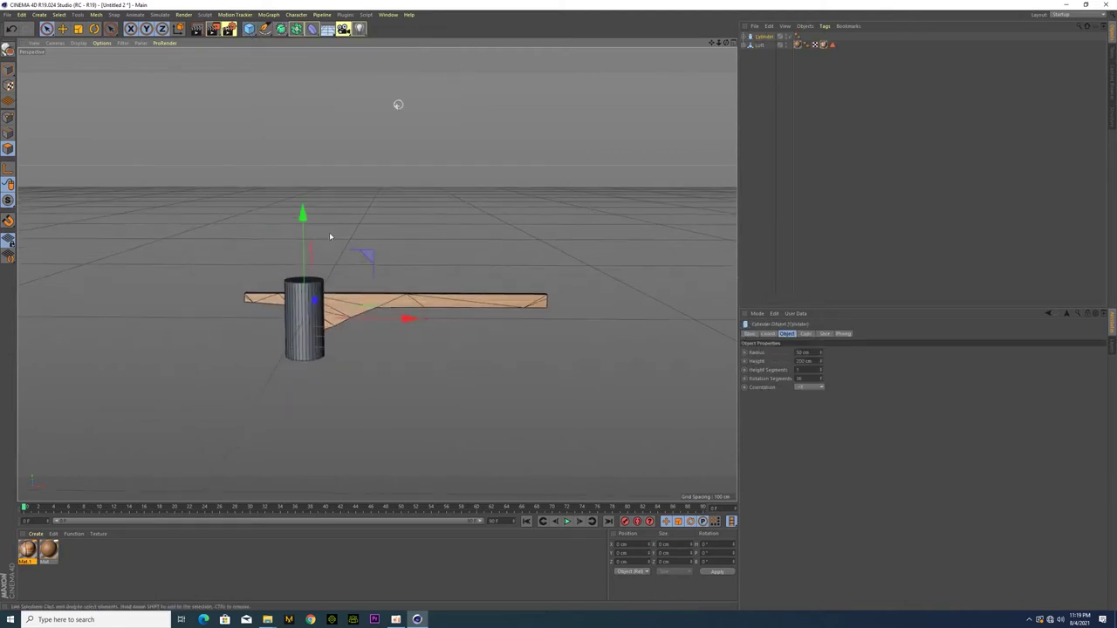
left_click(8, 50)
left_click(114, 44)
left_click(96, 56)
left_click(77, 28)
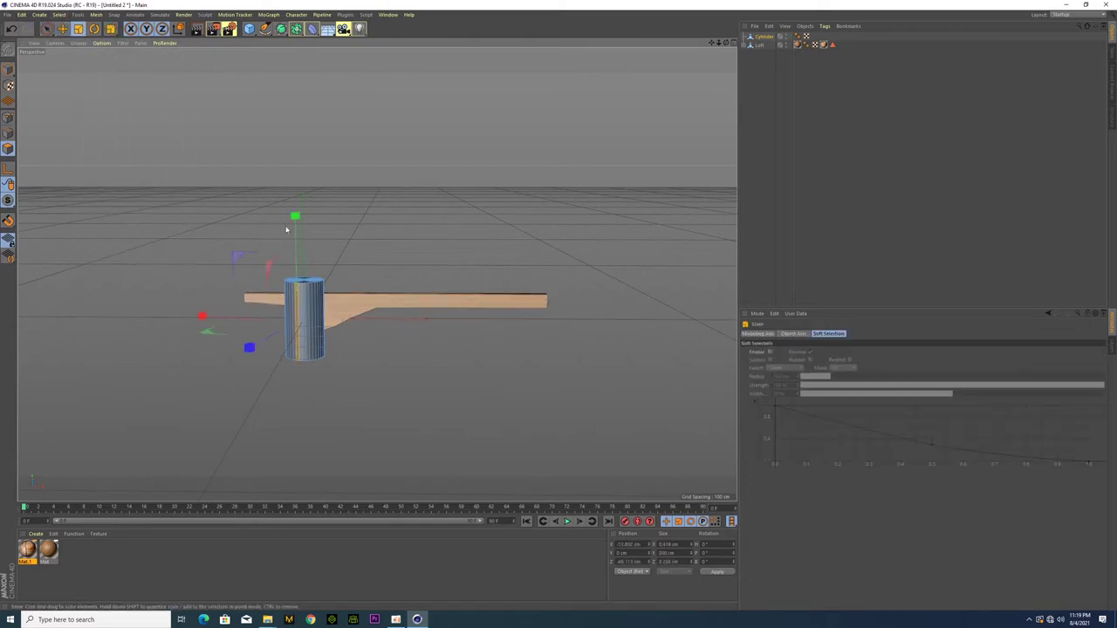
left_click_drag(295, 215, 419, 459)
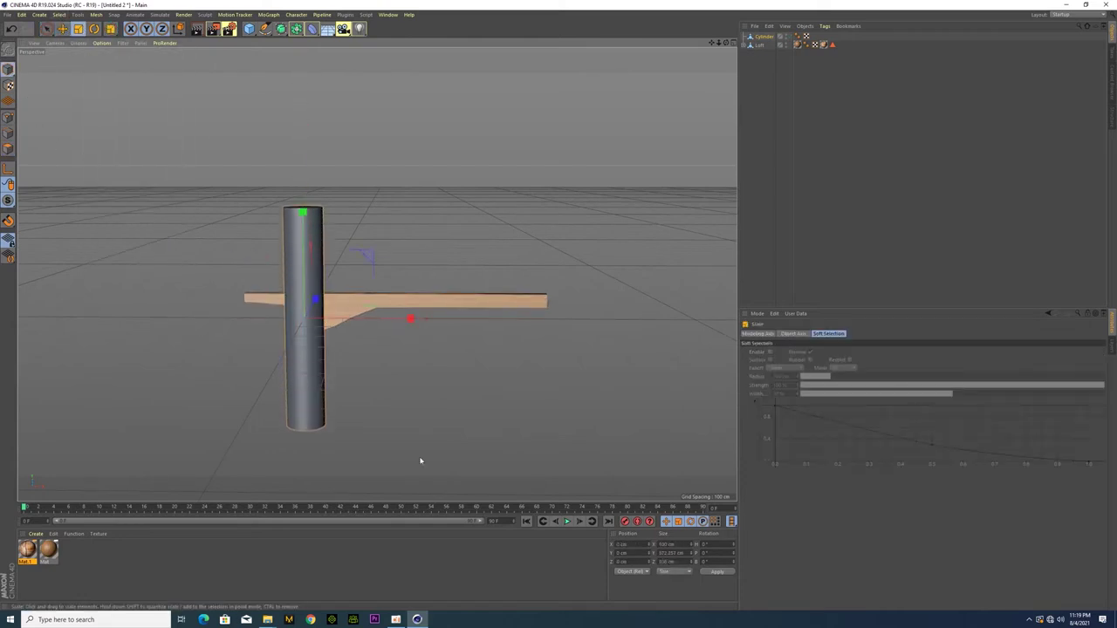
Step: Rotate the cylinder 90° to lie horizontally, with a slight tilt
key("r")
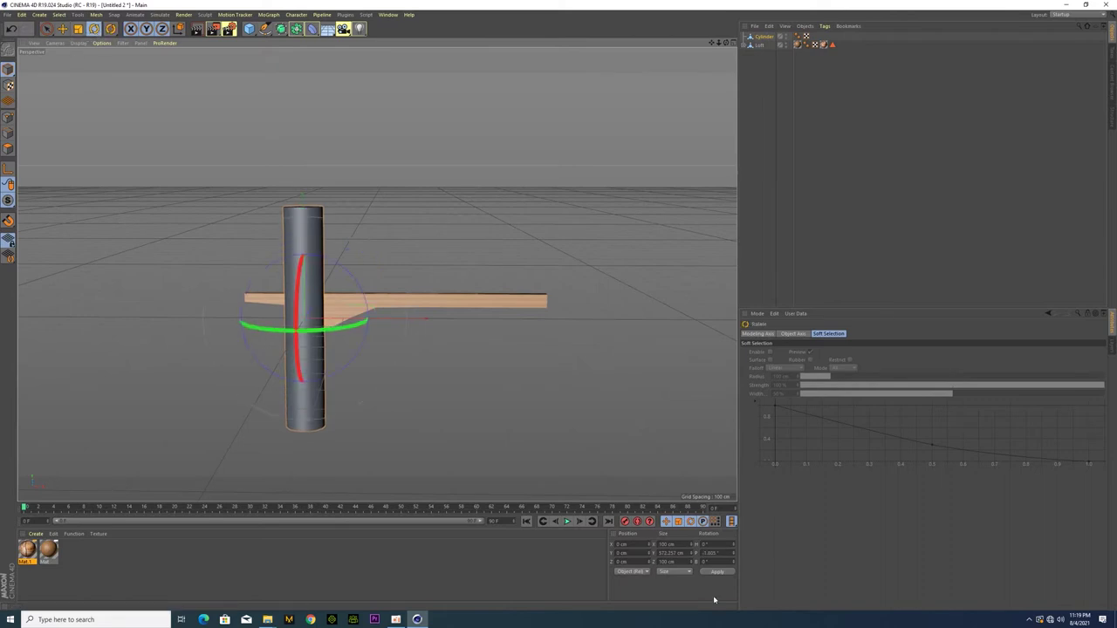
left_click(712, 553)
type("-90")
key("Return")
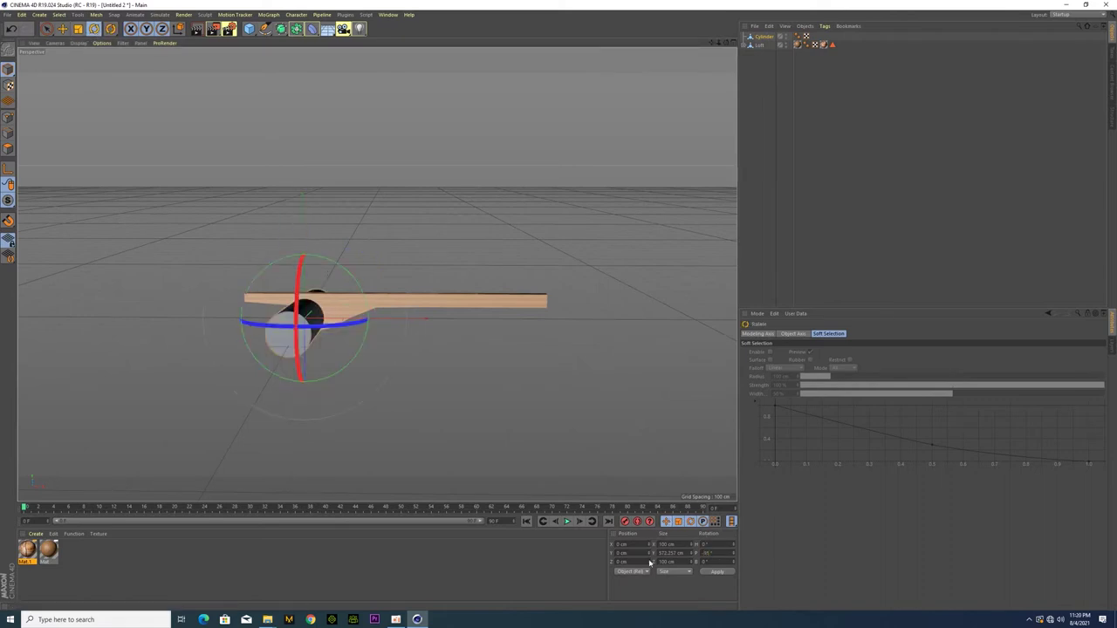
left_click_drag(222, 195, 279, 320, "alt")
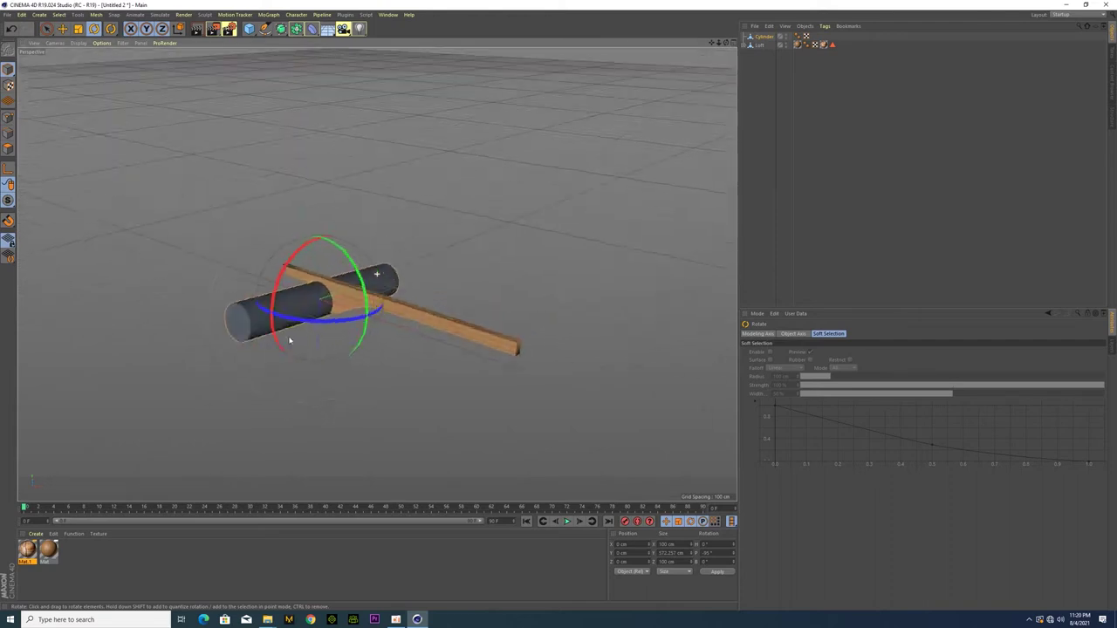
key("ctrl+z")
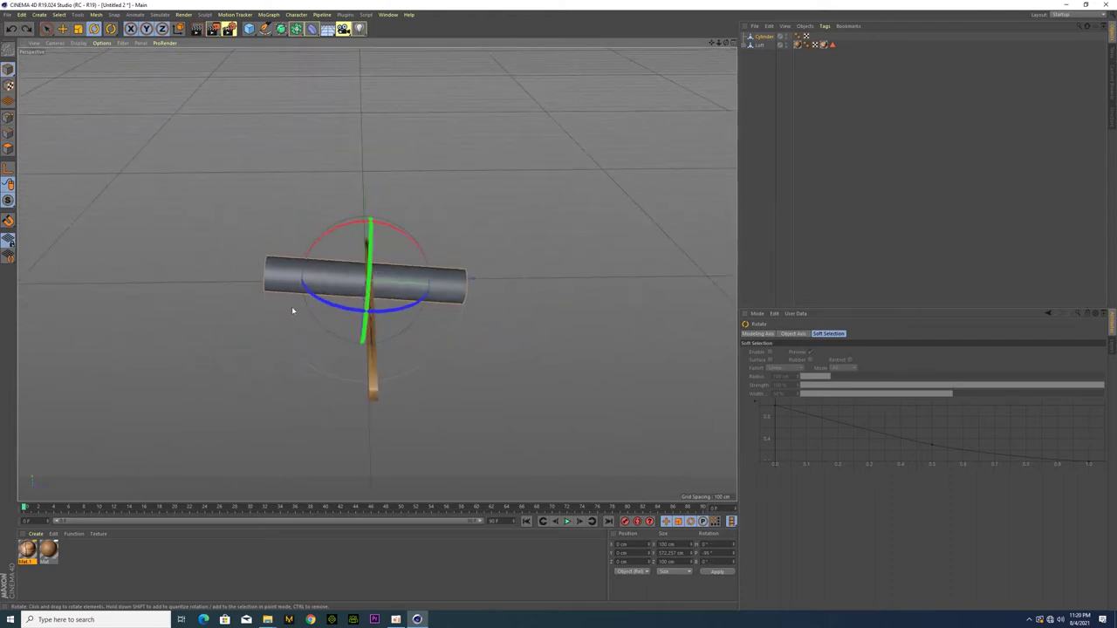
mouse_move(323, 232)
left_mouse_down()
mouse_move(289, 282)
mouse_move(228, 274)
mouse_move(341, 295)
left_mouse_up()
Step: Slim the cylinder's depth to about 72 cm and slide it crosswise under the stock
key("t")
mouse_move(367, 381)
left_mouse_down()
mouse_move(232, 361)
mouse_move(48, 17)
left_mouse_up()
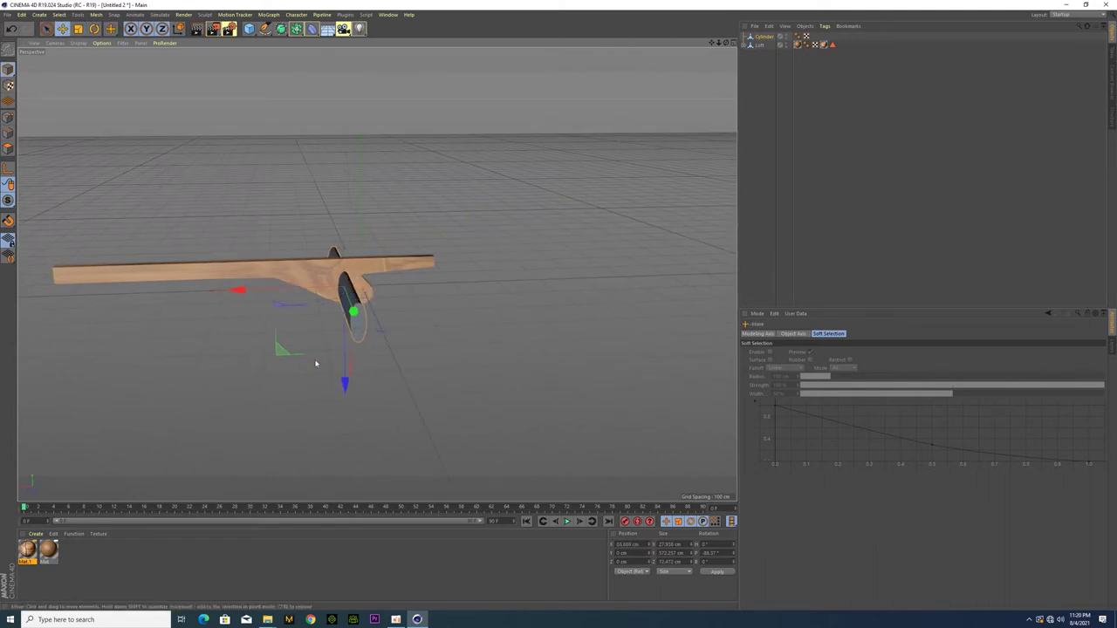
mouse_move(289, 289)
left_mouse_down()
mouse_move(341, 370)
mouse_move(528, 312)
mouse_move(513, 281)
left_mouse_up()
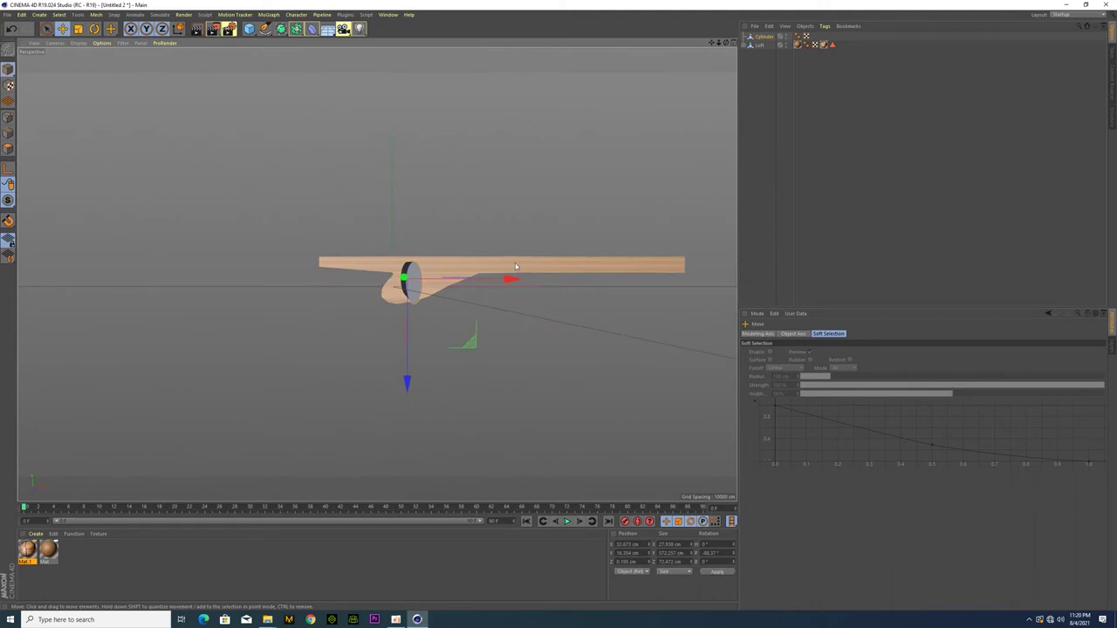
mouse_move(469, 342)
left_mouse_down("alt")
mouse_move(463, 351)
mouse_move(469, 309)
mouse_move(305, 347)
left_mouse_up("alt")
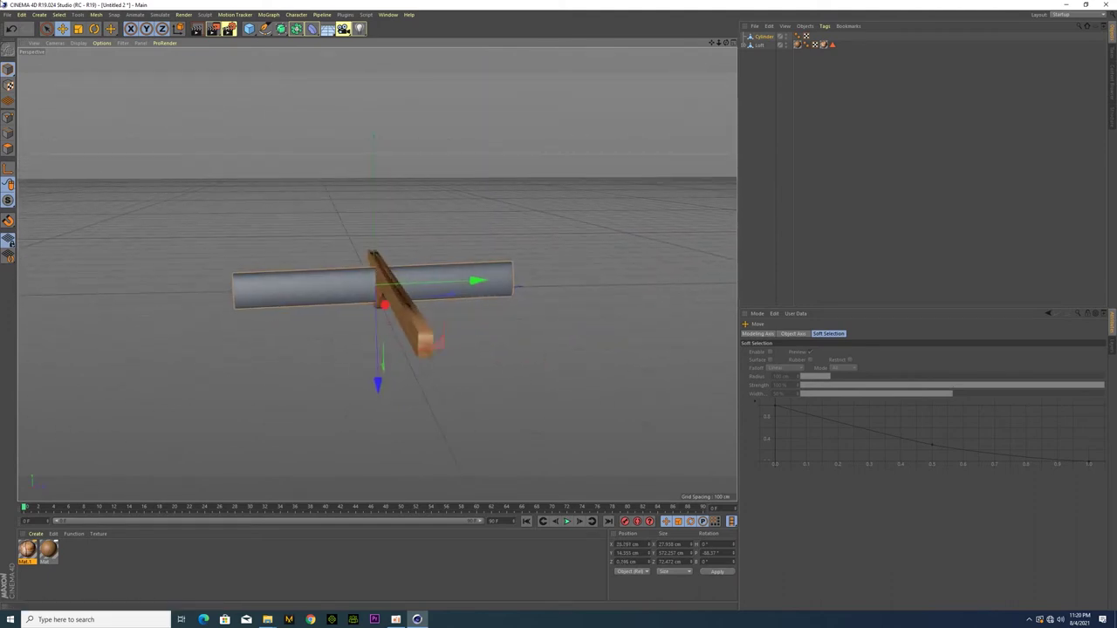
key("t")
mouse_move(475, 302)
left_mouse_down("alt")
mouse_move(399, 366)
mouse_move(402, 356)
left_mouse_up("alt")
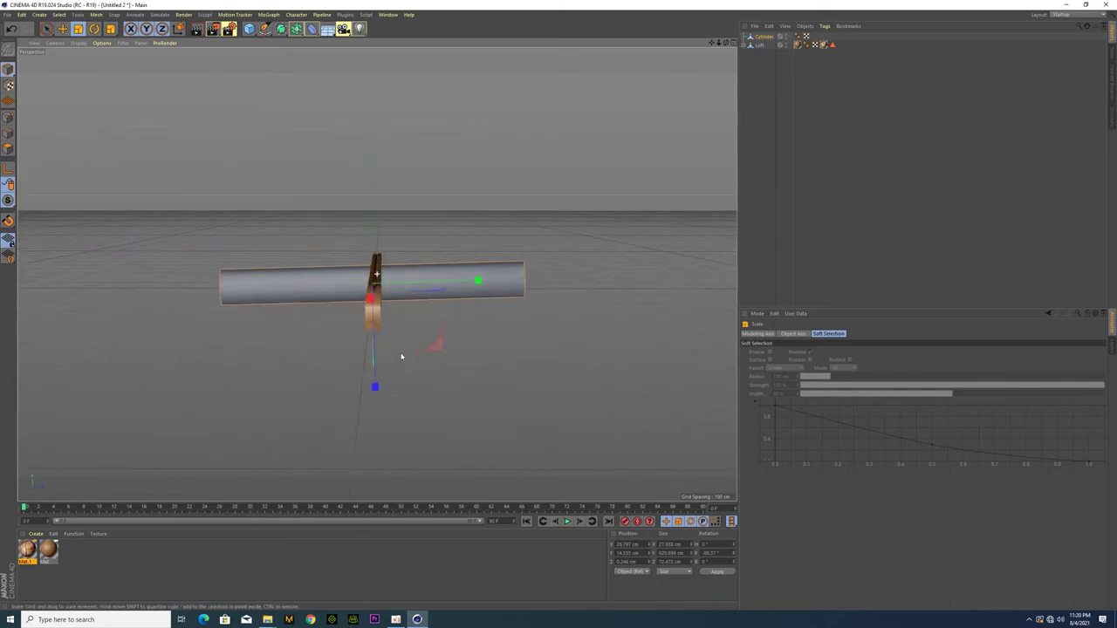
left_click(61, 29)
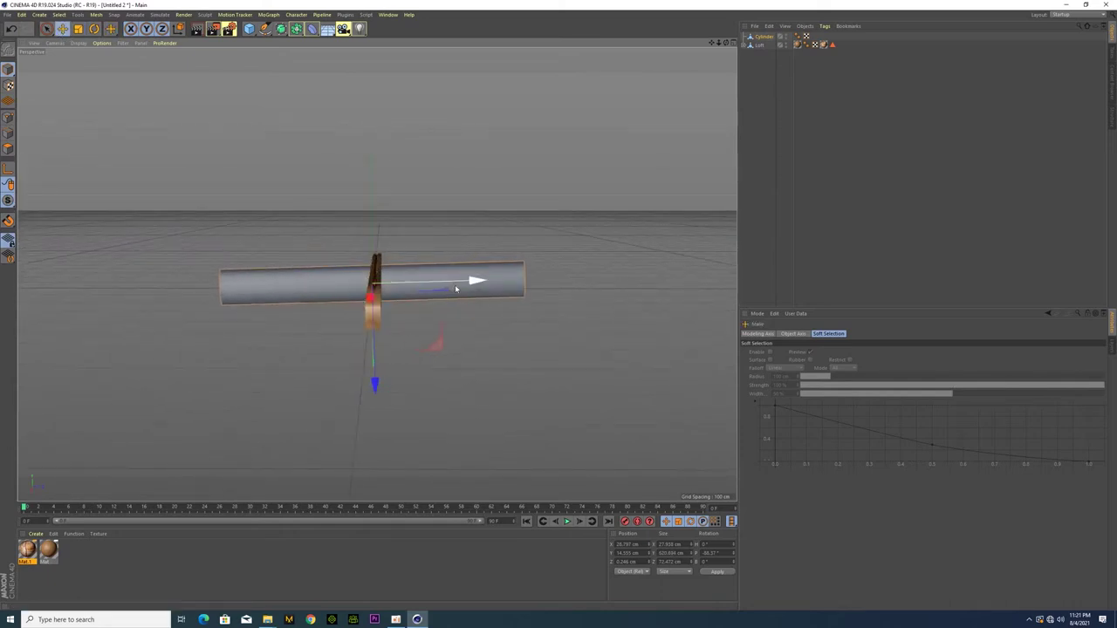
mouse_move(464, 286)
left_mouse_down("alt")
mouse_move(401, 387)
mouse_move(541, 351)
mouse_move(608, 366)
mouse_move(604, 351)
mouse_move(411, 353)
mouse_move(195, 419)
mouse_move(266, 381)
mouse_move(338, 301)
left_mouse_up("alt")
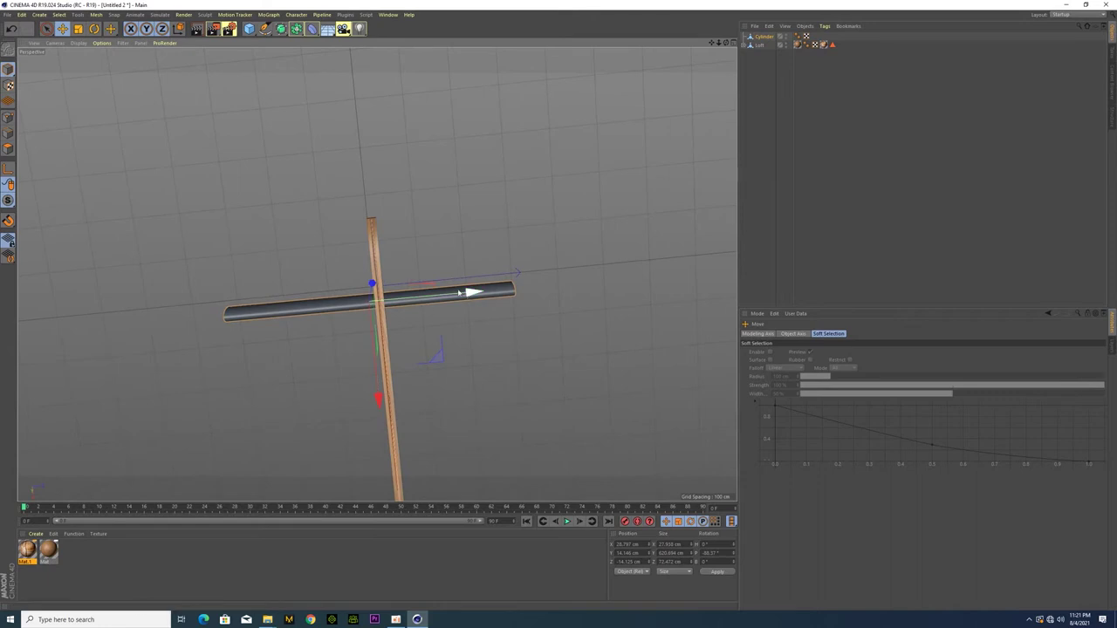
mouse_move(521, 392)
left_mouse_down("alt")
mouse_move(375, 282)
mouse_move(417, 320)
mouse_move(375, 303)
mouse_move(84, 30)
mouse_move(332, 365)
left_mouse_up("alt")
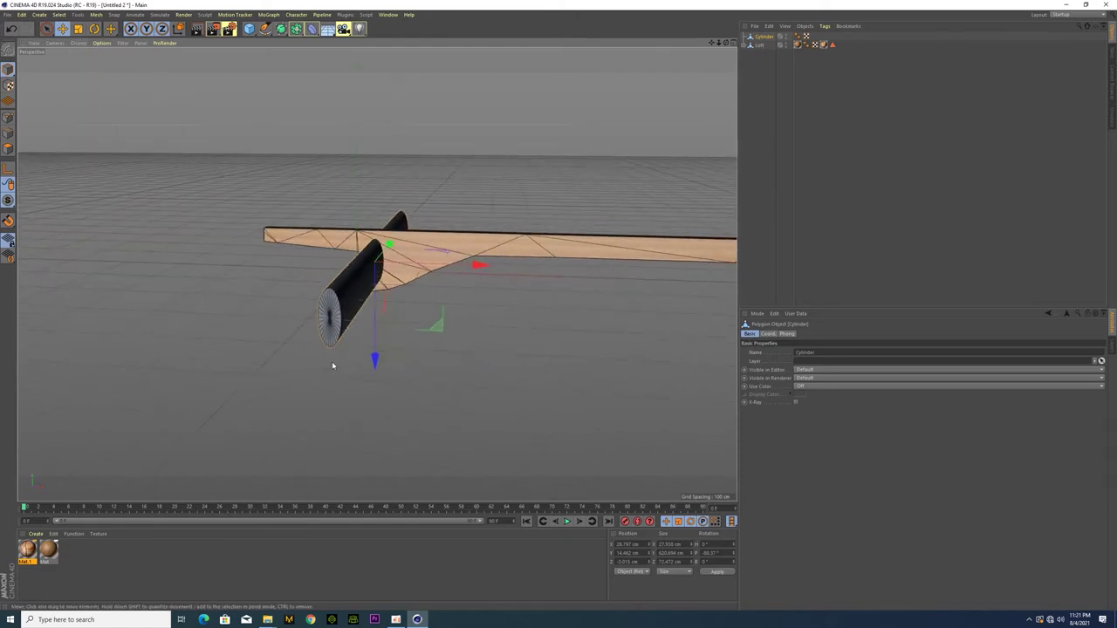
mouse_move(355, 302)
left_mouse_down("alt")
mouse_move(410, 326)
mouse_move(244, 354)
mouse_move(418, 338)
mouse_move(373, 349)
mouse_move(386, 332)
mouse_move(394, 340)
left_mouse_up("alt")
Step: Select the polygons at the cylinder's left end and enlarge them
key("Return")
left_click_drag(46, 28, 78, 56)
left_click_drag(354, 277, 442, 386)
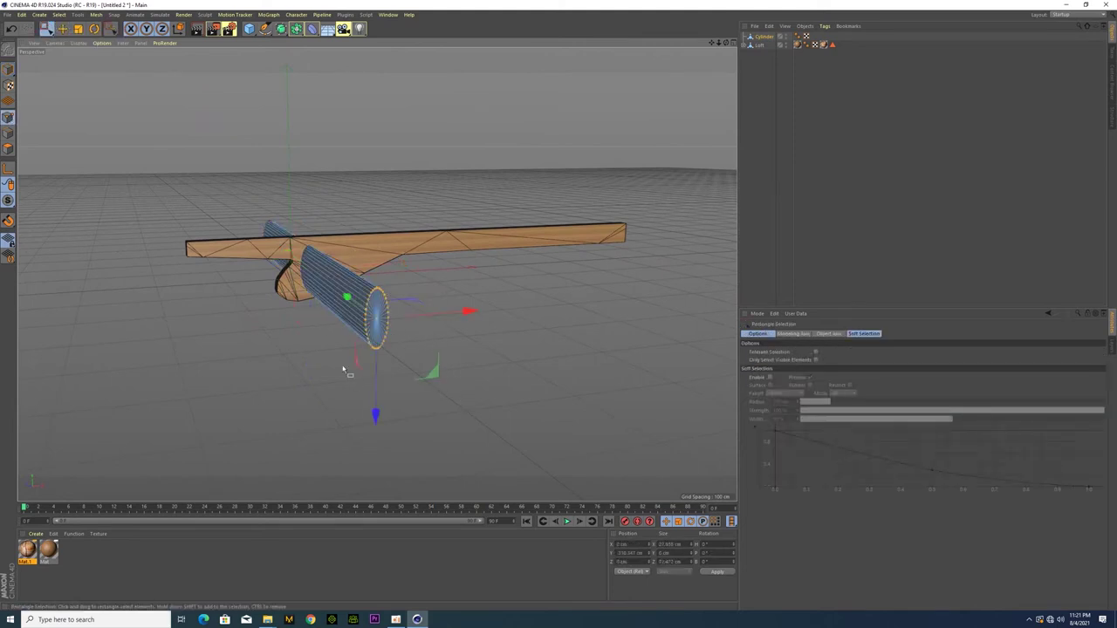
key("t")
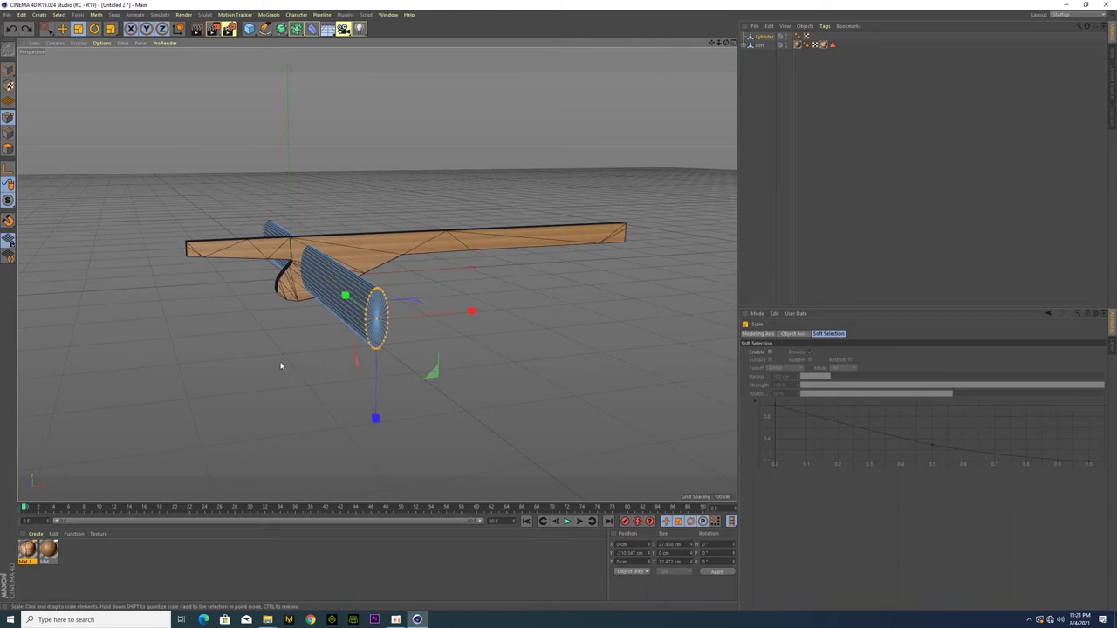
mouse_move(584, 394)
left_mouse_down("alt")
mouse_move(456, 416)
mouse_move(303, 406)
mouse_move(633, 356)
mouse_move(451, 367)
mouse_move(158, 300)
left_mouse_up("alt")
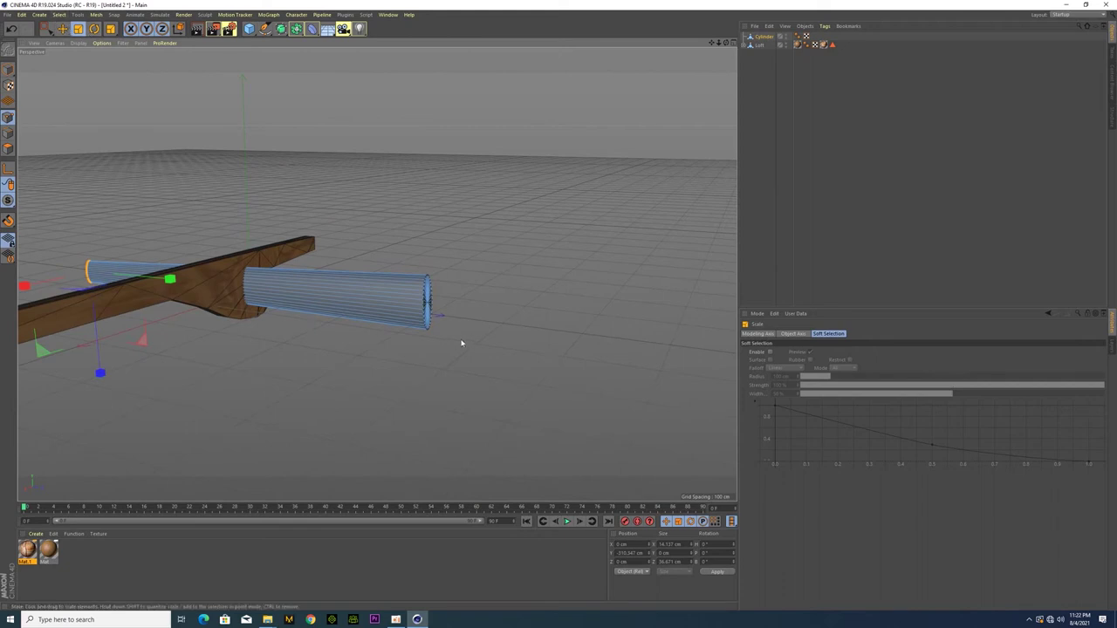
left_click_drag(407, 335, 415, 330)
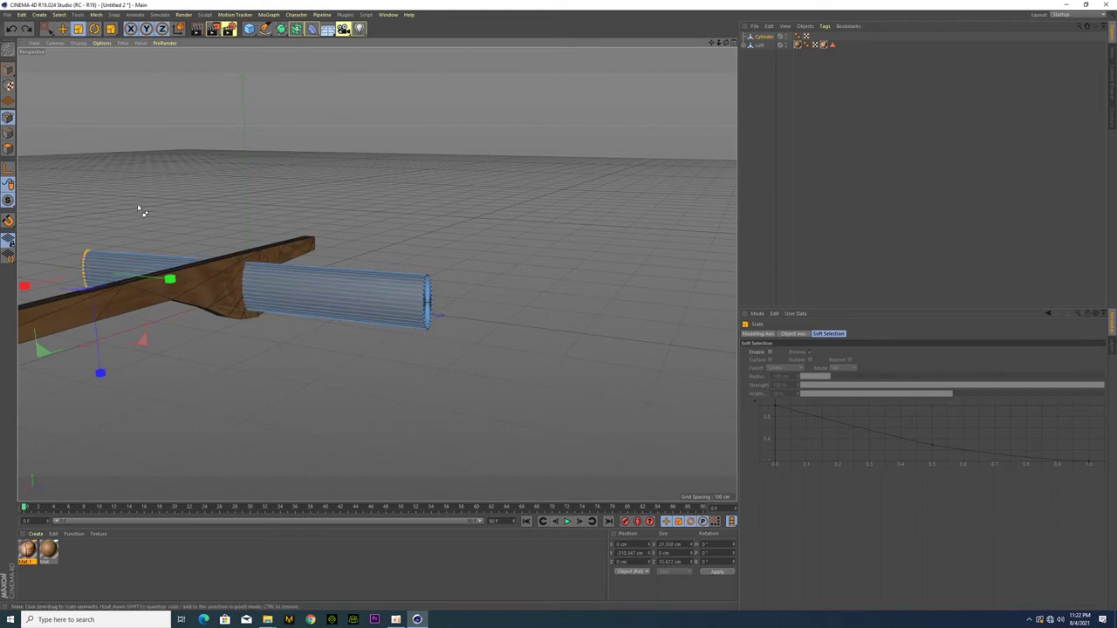
left_click_drag(447, 334, 447, 313)
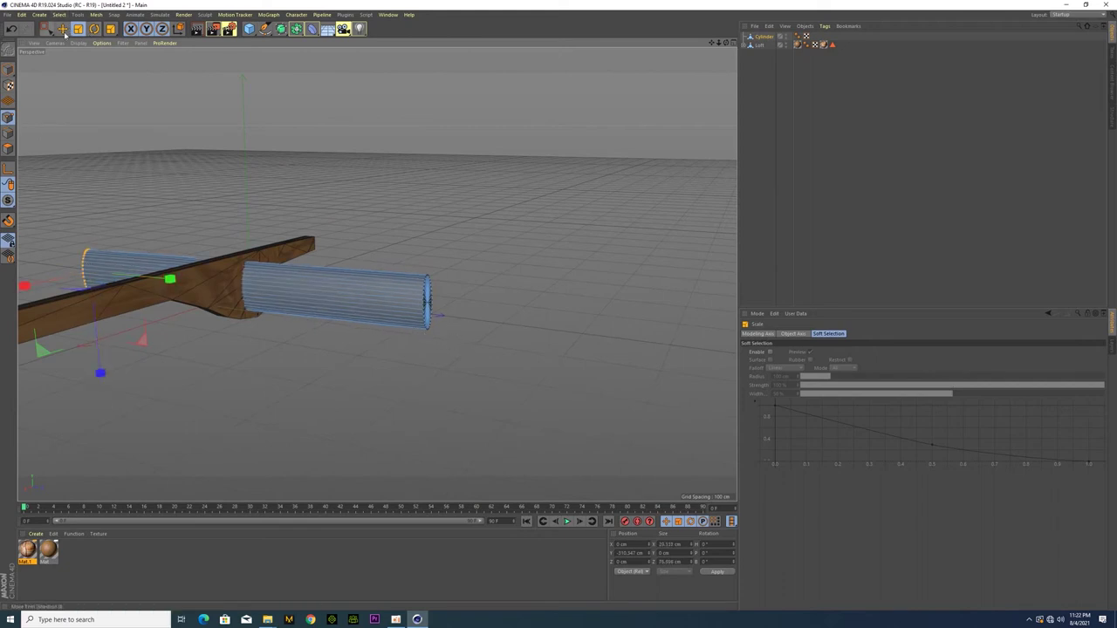
Step: Add the right end to the selection and scale both ends out to about 113%
left_click_drag(46, 29, 88, 57)
left_click_drag(407, 243, 477, 373, "shift")
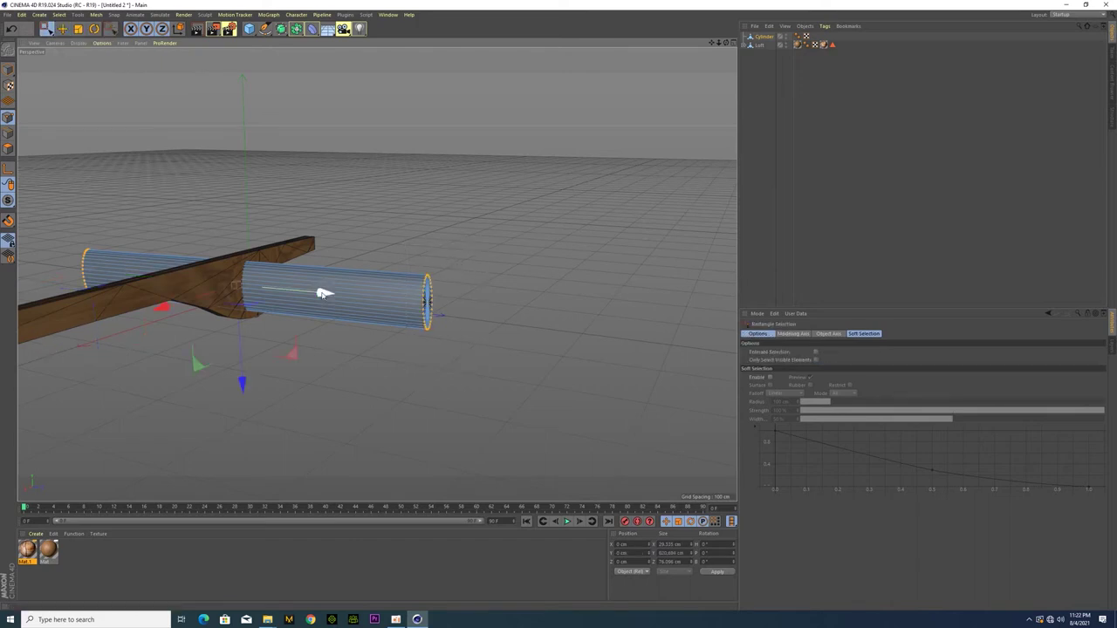
left_click(77, 29)
left_click_drag(361, 375, 392, 390)
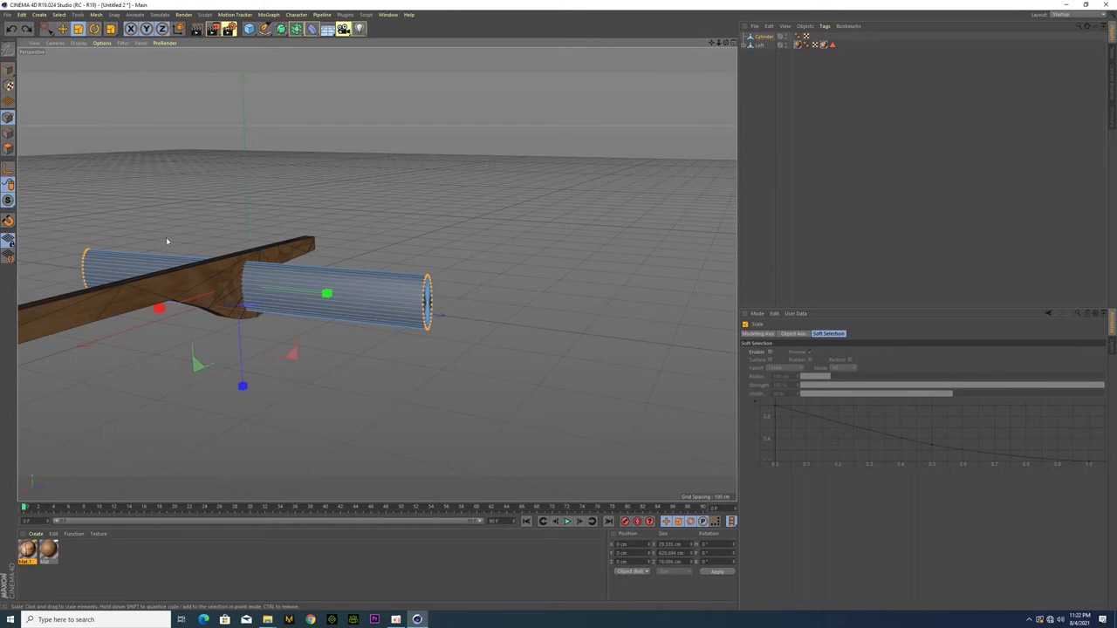
left_click_drag(334, 389, 387, 386)
mouse_move(279, 379)
left_mouse_down()
mouse_move(203, 349)
mouse_move(171, 383)
left_mouse_up()
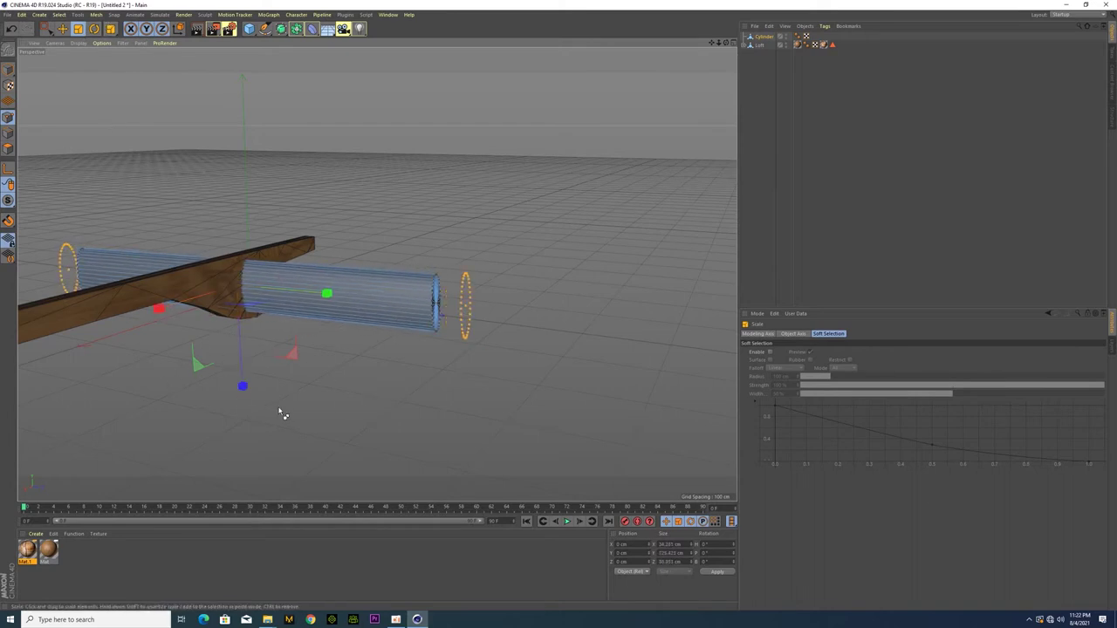
mouse_move(292, 307)
left_mouse_down("alt")
mouse_move(245, 393)
mouse_move(262, 331)
left_mouse_up("alt")
left_click(109, 31)
left_click(138, 41)
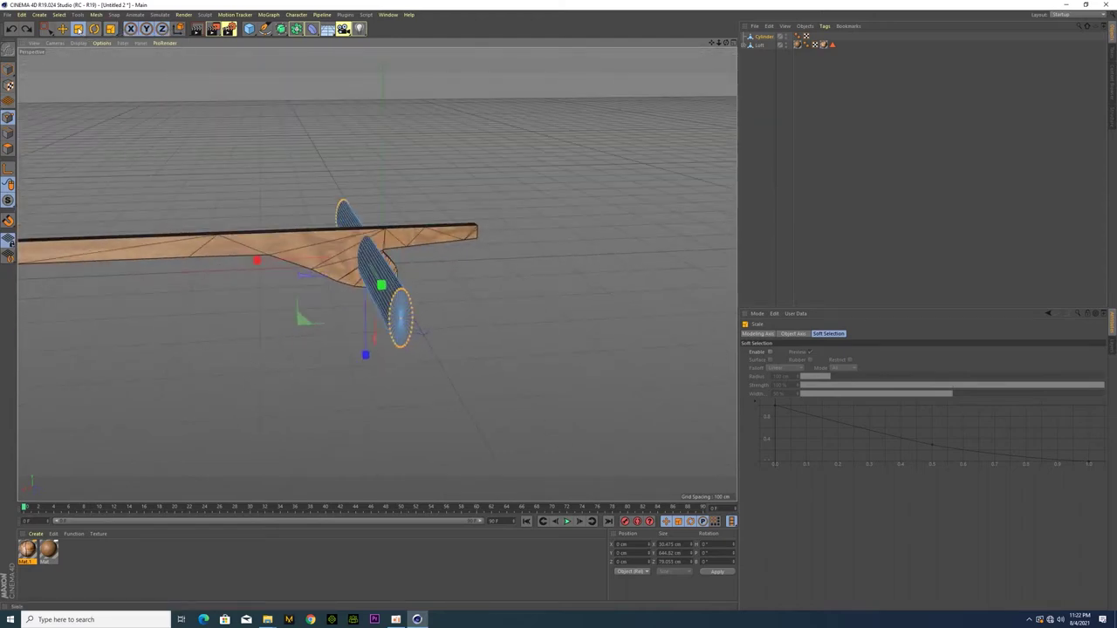
mouse_move(400, 367)
left_mouse_down()
mouse_move(304, 376)
mouse_move(318, 374)
mouse_move(266, 353)
mouse_move(675, 324)
left_mouse_up()
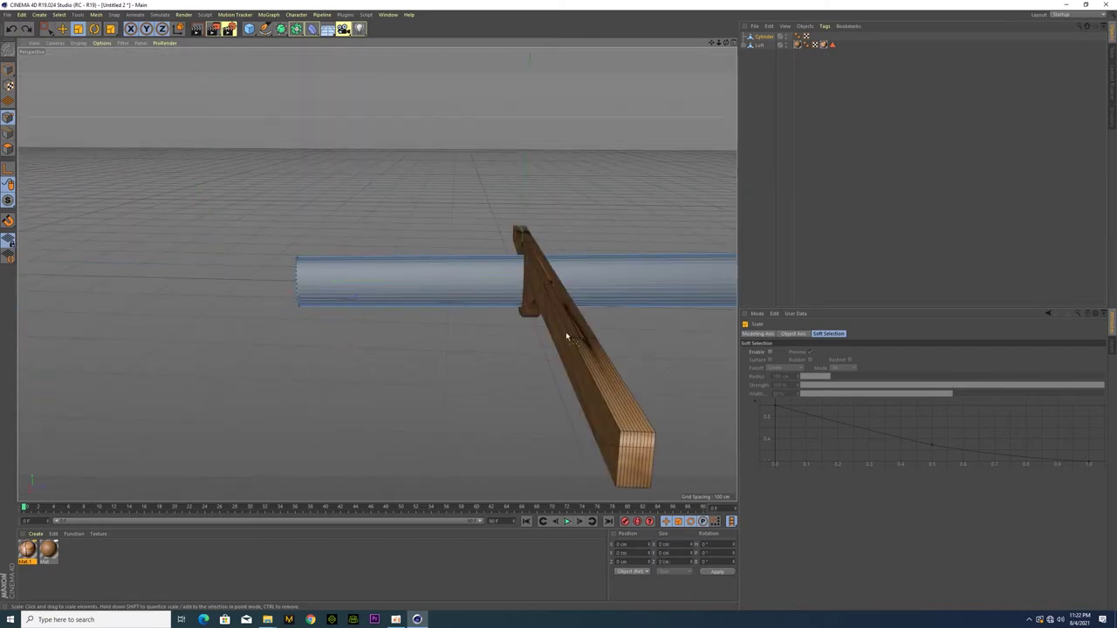
Step: Reorient the view so the limb runs horizontally, with box selection and Scale ready
left_click_drag(565, 334, 502, 320, "alt")
left_click_drag(634, 337, 625, 347, "alt")
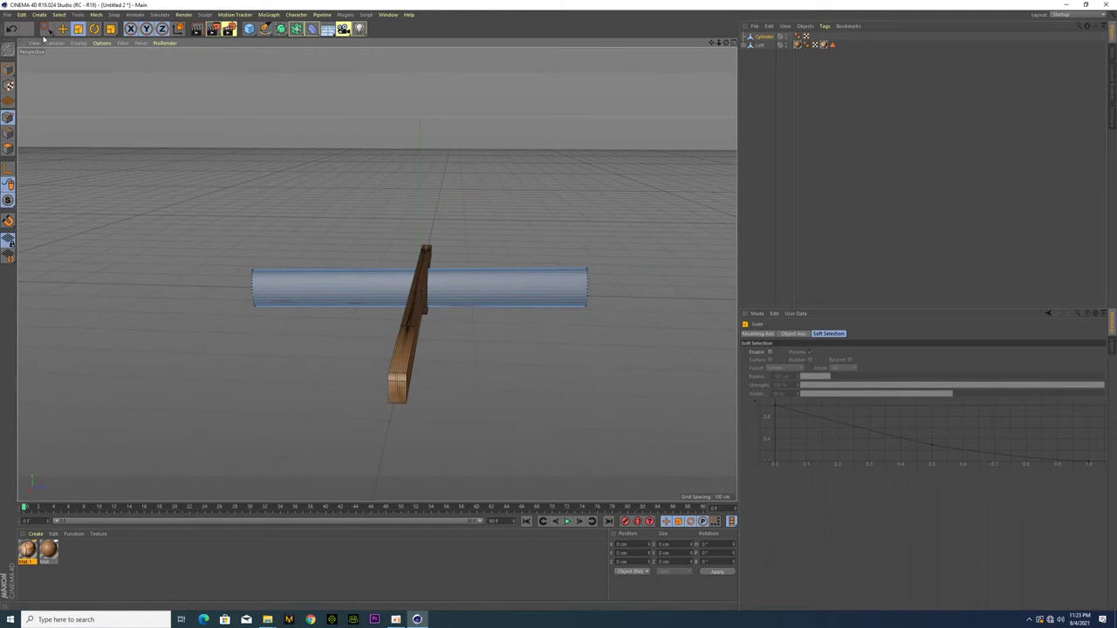
left_click_drag(45, 33, 69, 56)
left_click_drag(617, 317, 490, 406, "alt")
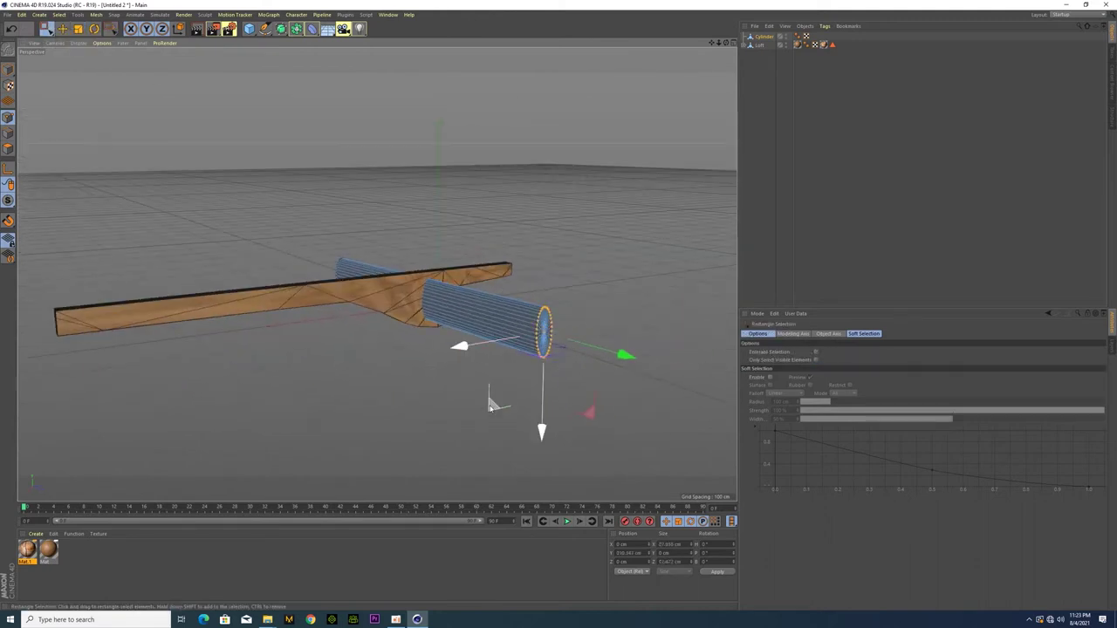
key("e")
key("t")
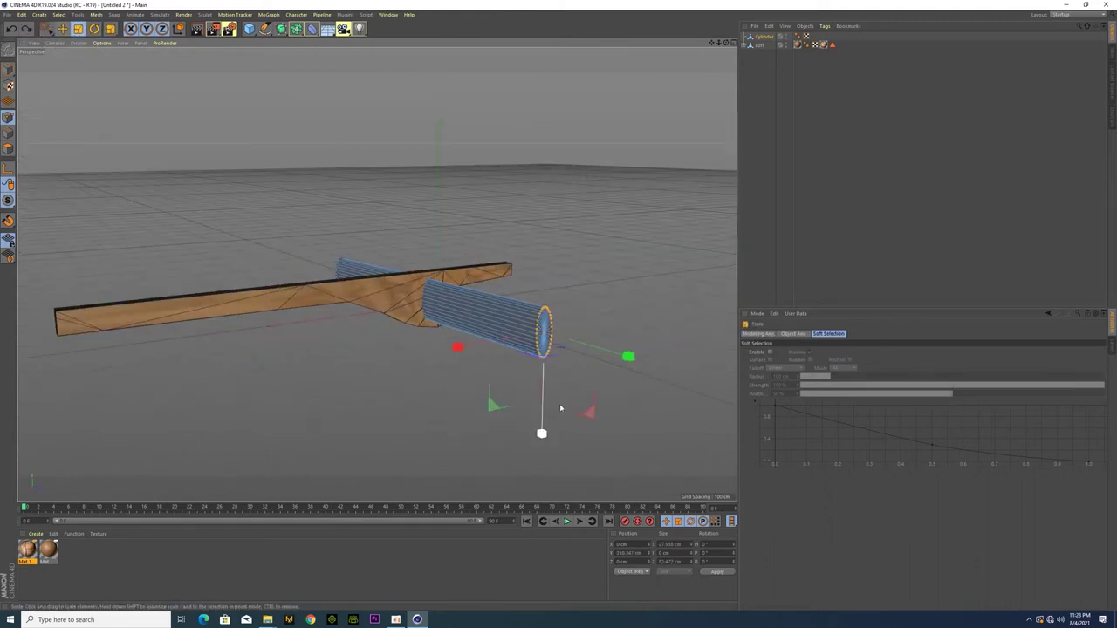
mouse_move(352, 341)
left_mouse_down("alt")
mouse_move(399, 331)
mouse_move(379, 349)
left_mouse_up("alt")
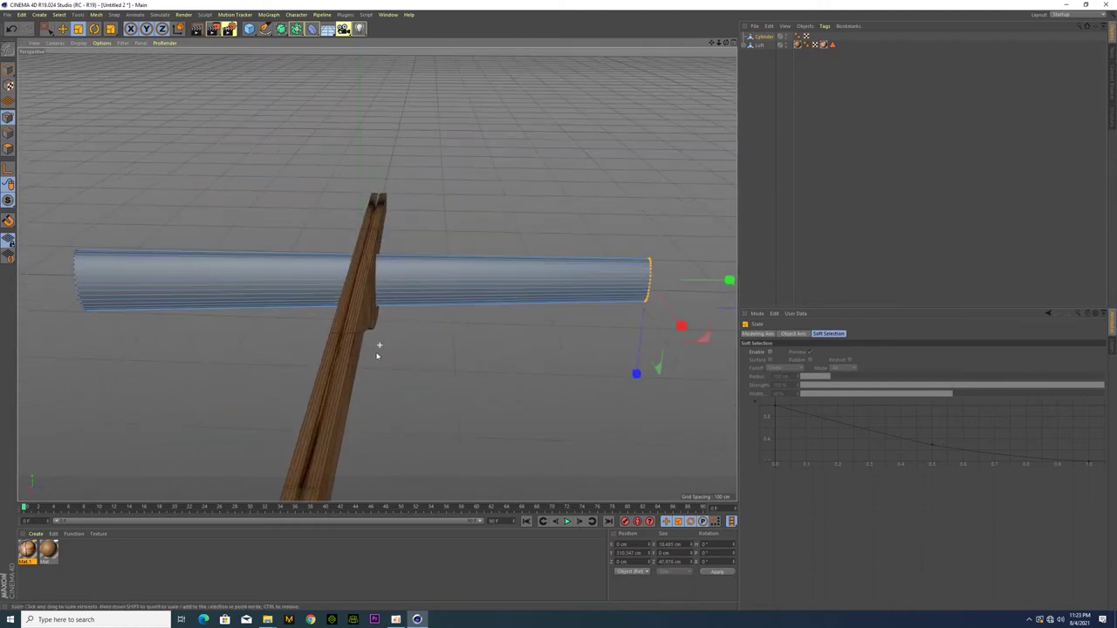
Step: In the Right view, Line Cut a vertical loop across the limb cylinder
right_click(384, 279)
left_click(397, 292)
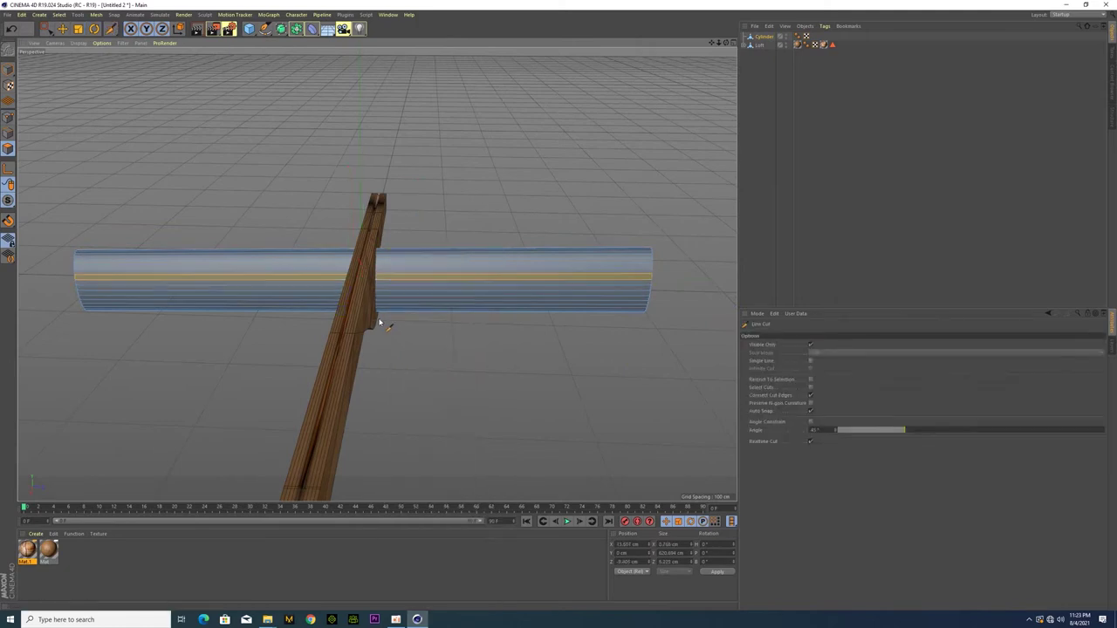
scroll(379, 323, "up", 5)
middle_click(489, 389)
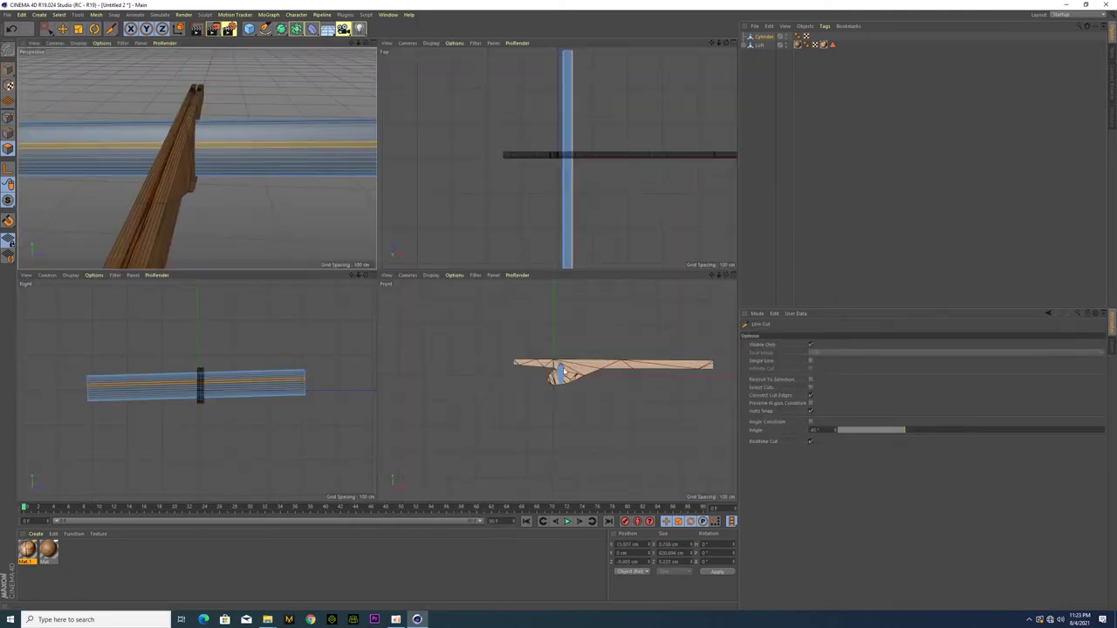
middle_click(256, 412)
scroll(390, 248, "up", 2)
left_click(375, 242)
left_click(375, 397)
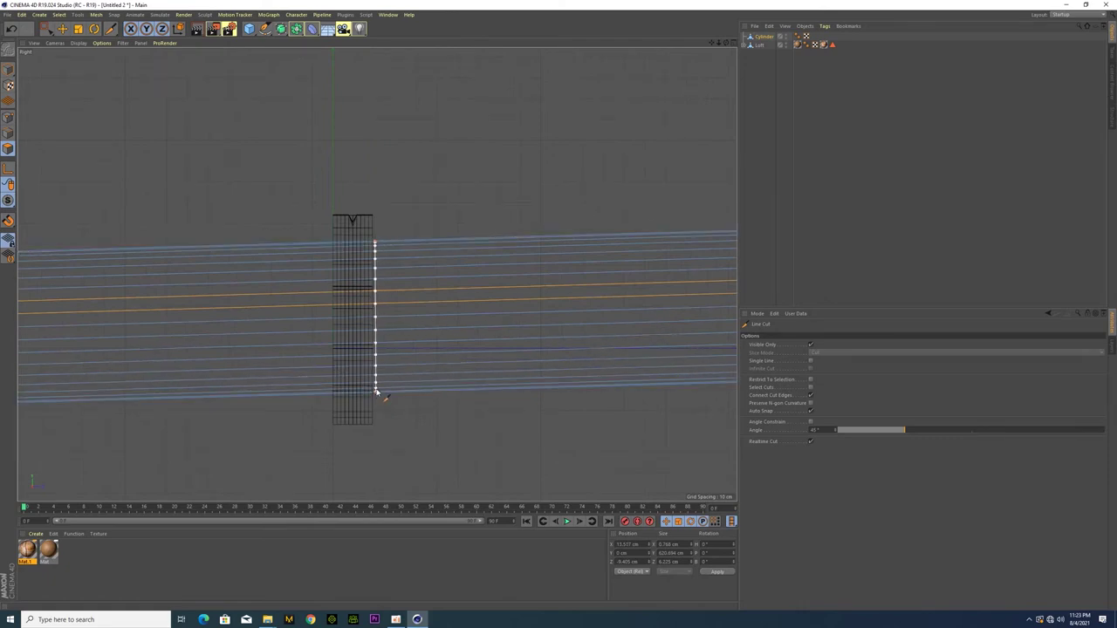
key("0")
Step: Line Cut a second vertical loop where the stock crosses the cylinder
key("F5")
middle_click(234, 204)
mouse_move(441, 356)
left_mouse_down("alt")
mouse_move(312, 354)
mouse_move(435, 328)
left_mouse_up("alt")
key("F5")
key("F3")
right_click(378, 291)
left_click(436, 385)
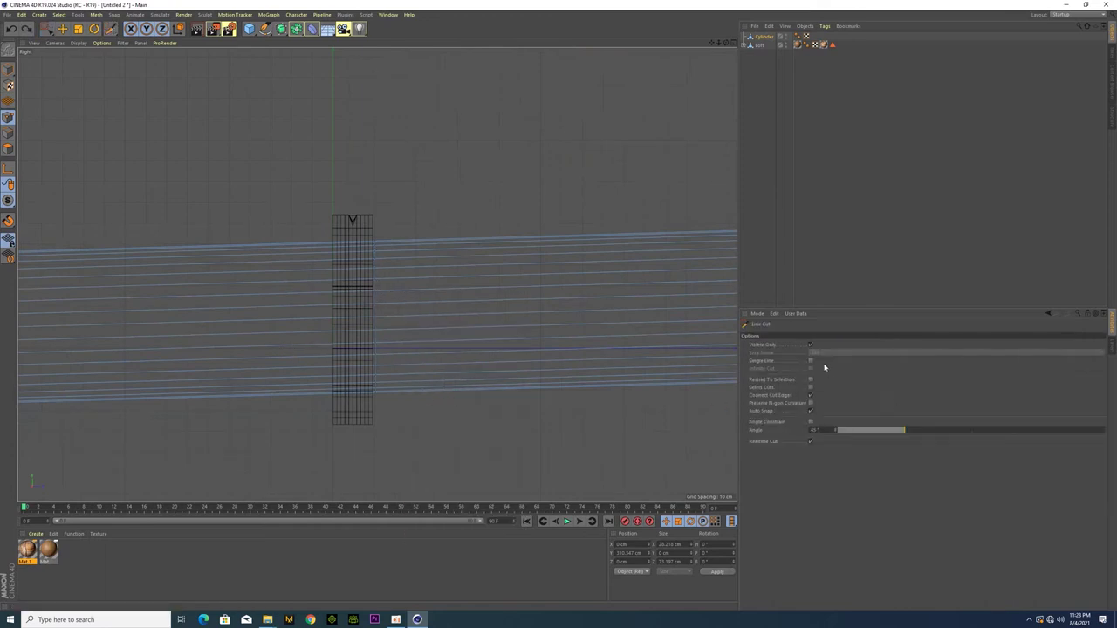
left_click(375, 244)
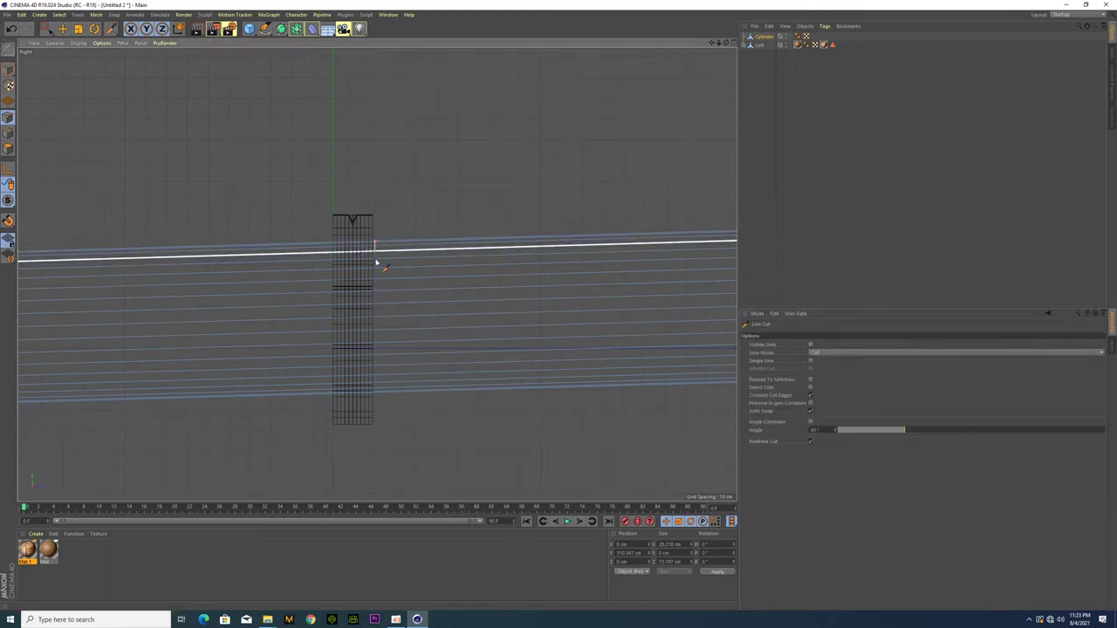
left_click(377, 397)
key("0")
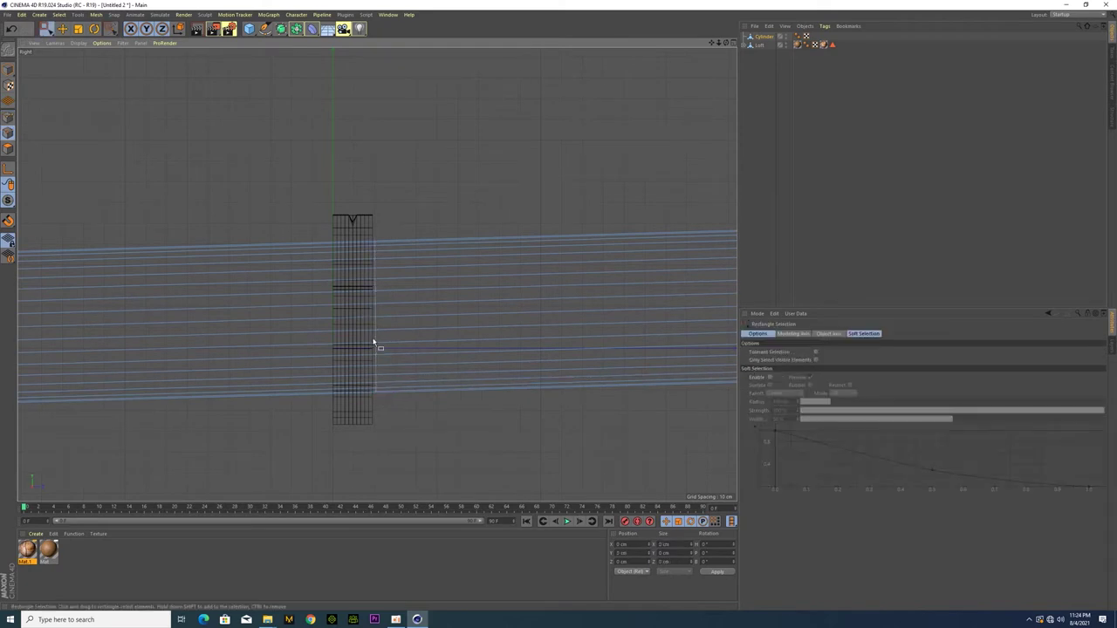
Step: Cut a third vertical loop across the cylinder and return to the Perspective view
key("F5")
key("F1")
left_click_drag(375, 365, 486, 354, "alt")
key("F3")
right_click(331, 251)
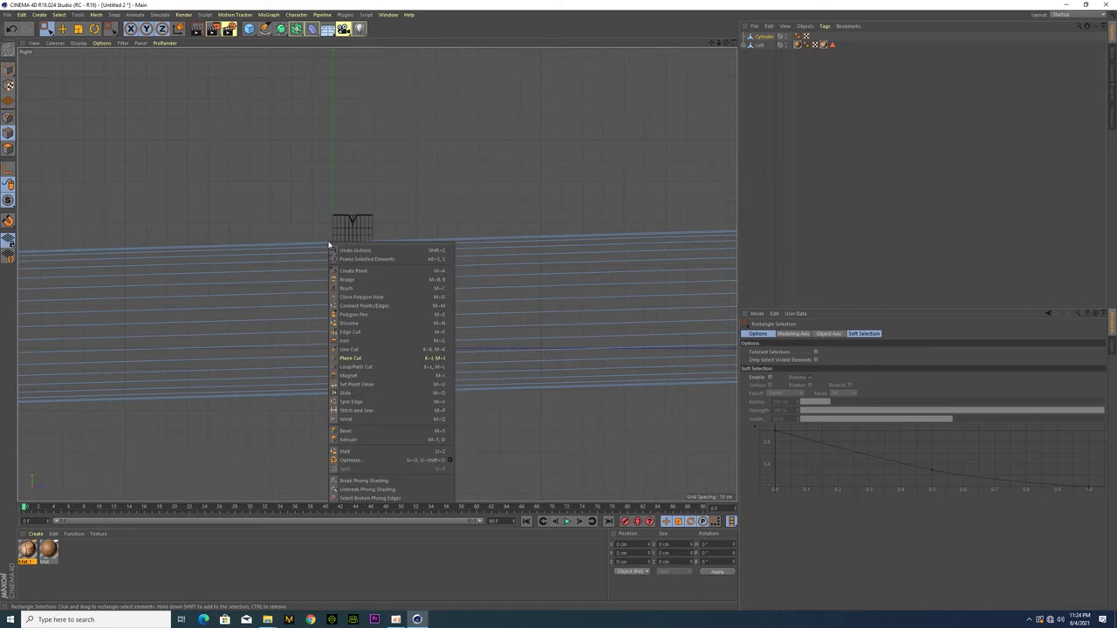
left_click(349, 348)
left_click(331, 245)
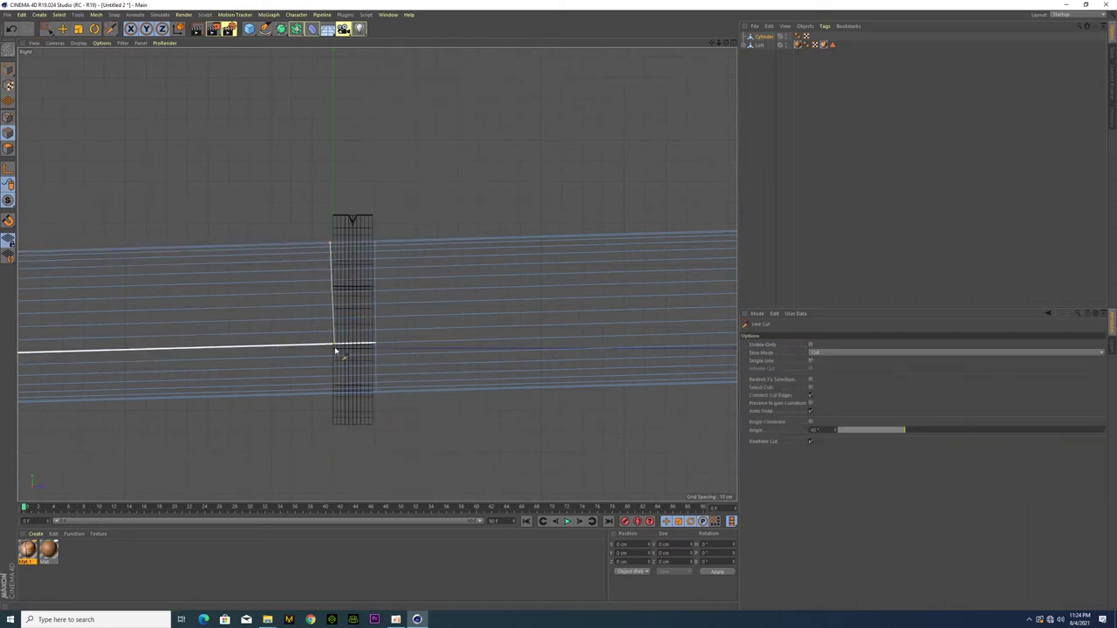
left_click(331, 400)
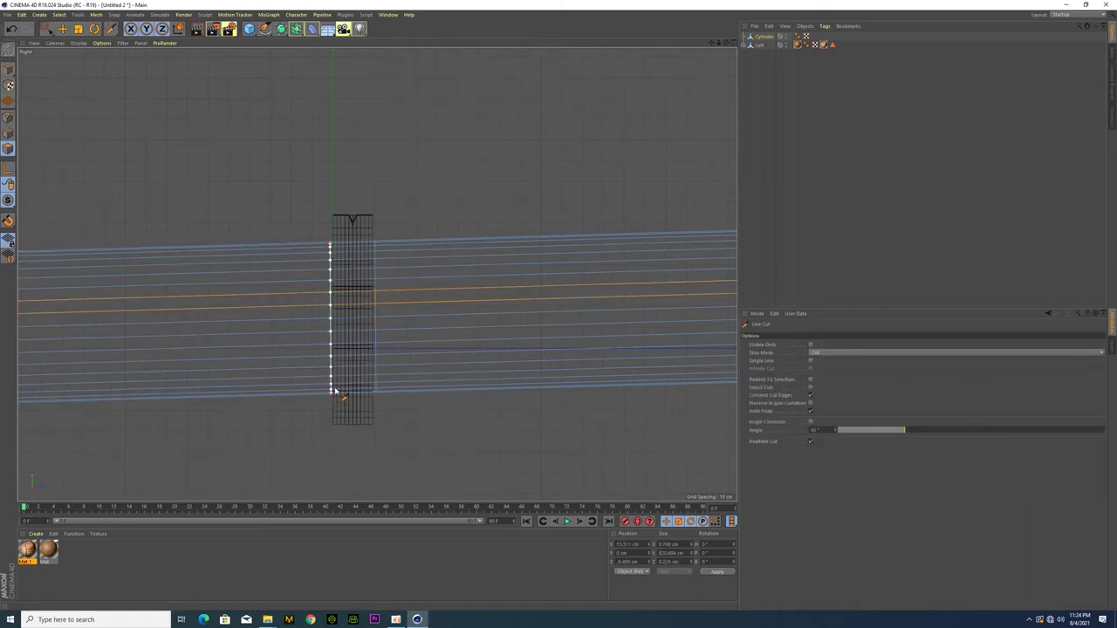
key("space")
key("F5")
key("F1")
mouse_move(361, 324)
left_mouse_down("alt")
mouse_move(325, 346)
mouse_move(533, 379)
mouse_move(162, 351)
mouse_move(199, 399)
mouse_move(279, 382)
mouse_move(187, 404)
mouse_move(407, 346)
mouse_move(363, 301)
mouse_move(444, 352)
left_mouse_up("alt")
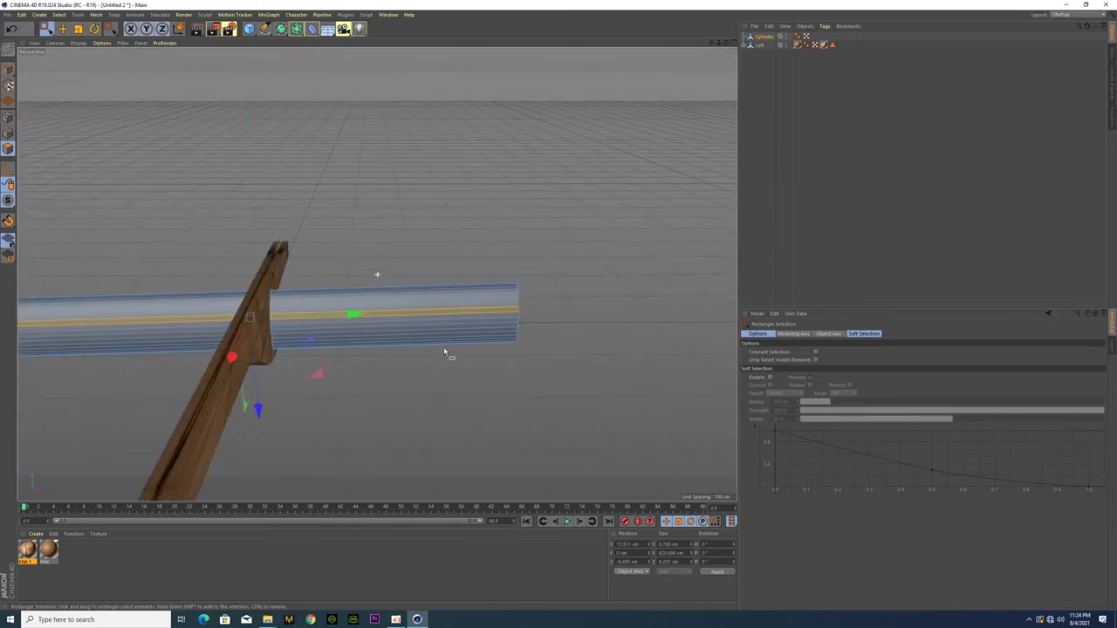
Step: Select the cylinder's right-end points and try narrowing them, then undo
left_click(8, 70)
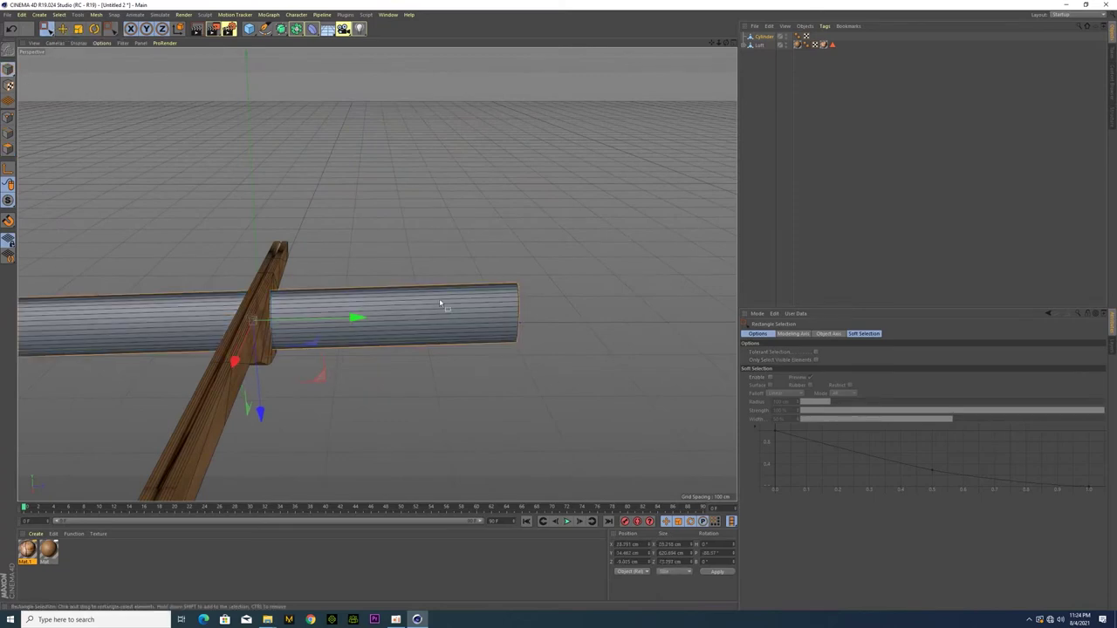
left_click(8, 118)
mouse_move(502, 266)
left_mouse_down()
mouse_move(589, 407)
mouse_move(497, 399)
left_mouse_up()
key("t")
mouse_move(384, 458)
left_mouse_down()
mouse_move(383, 414)
mouse_move(329, 388)
mouse_move(609, 376)
mouse_move(585, 372)
left_mouse_up()
mouse_move(616, 413)
left_mouse_down()
mouse_move(717, 453)
mouse_move(335, 374)
mouse_move(390, 386)
left_mouse_up()
key("ctrl+z")
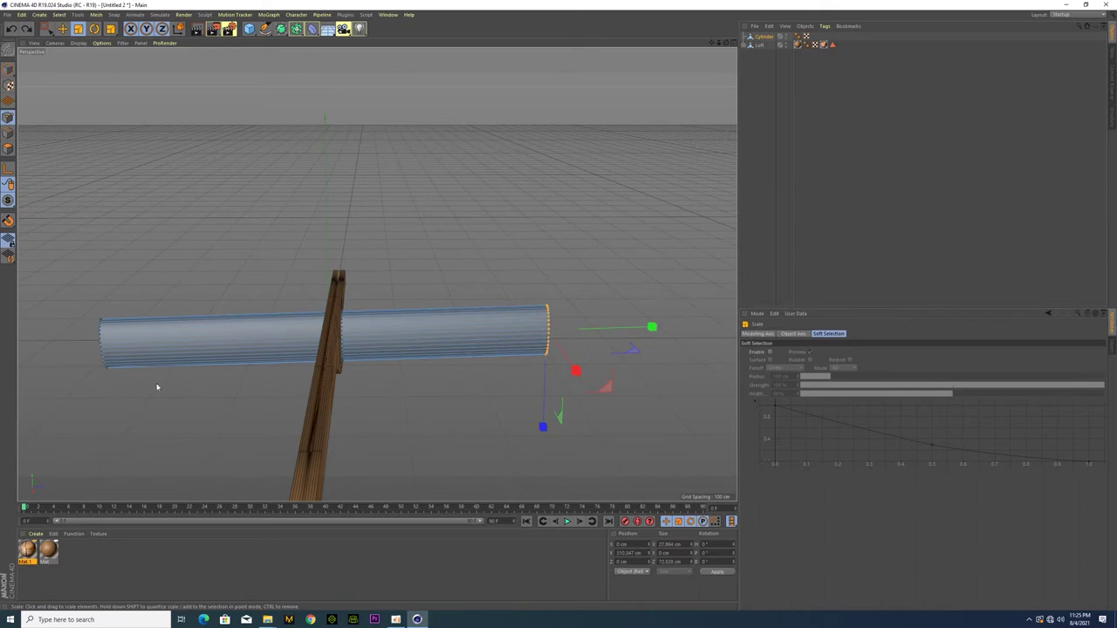
Step: Reselect the end points and scale them to stretch the cylinder much longer
left_click_drag(158, 387, 280, 404, "alt")
left_click_drag(47, 27, 70, 51)
left_click(326, 396)
mouse_move(267, 365)
left_mouse_down("alt")
mouse_move(414, 410)
mouse_move(543, 408)
mouse_move(574, 427)
left_mouse_up("alt")
key("t")
mouse_move(427, 430)
left_mouse_down()
mouse_move(244, 457)
mouse_move(230, 494)
mouse_move(249, 456)
mouse_move(311, 429)
left_mouse_up()
mouse_move(431, 332)
left_mouse_down()
mouse_move(468, 329)
mouse_move(247, 407)
mouse_move(426, 431)
mouse_move(419, 424)
mouse_move(493, 467)
mouse_move(416, 385)
mouse_move(347, 415)
mouse_move(366, 453)
left_mouse_up()
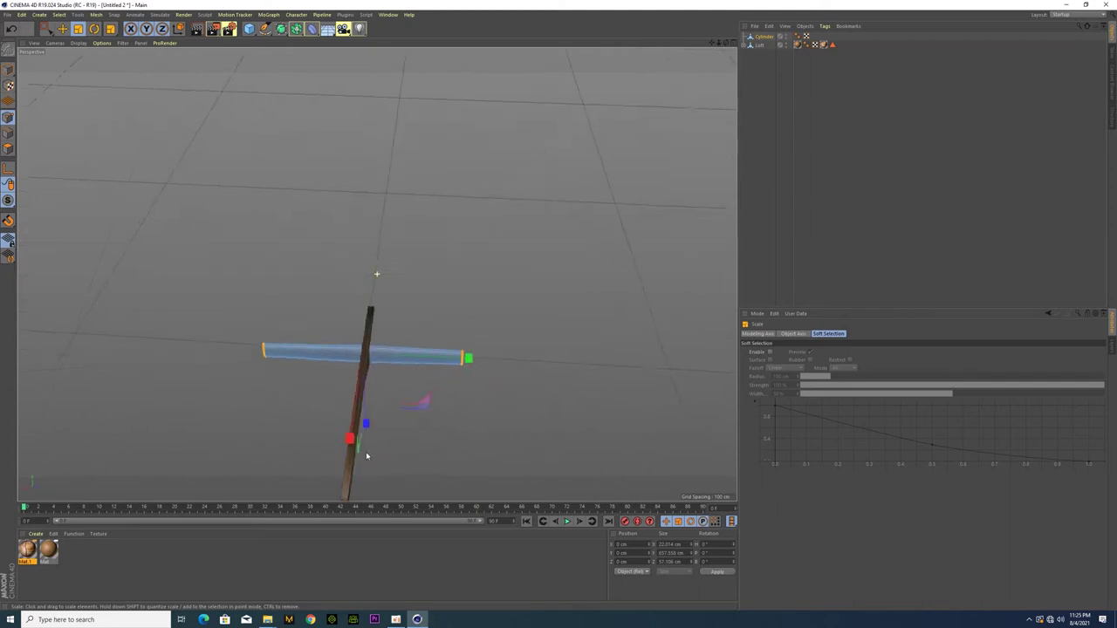
mouse_move(473, 344)
left_mouse_down()
mouse_move(492, 349)
mouse_move(421, 414)
mouse_move(392, 360)
mouse_move(393, 393)
mouse_move(418, 384)
mouse_move(407, 357)
mouse_move(509, 364)
mouse_move(442, 403)
mouse_move(289, 419)
mouse_move(360, 424)
mouse_move(499, 385)
mouse_move(493, 375)
mouse_move(369, 399)
mouse_move(440, 440)
mouse_move(481, 364)
left_mouse_up()
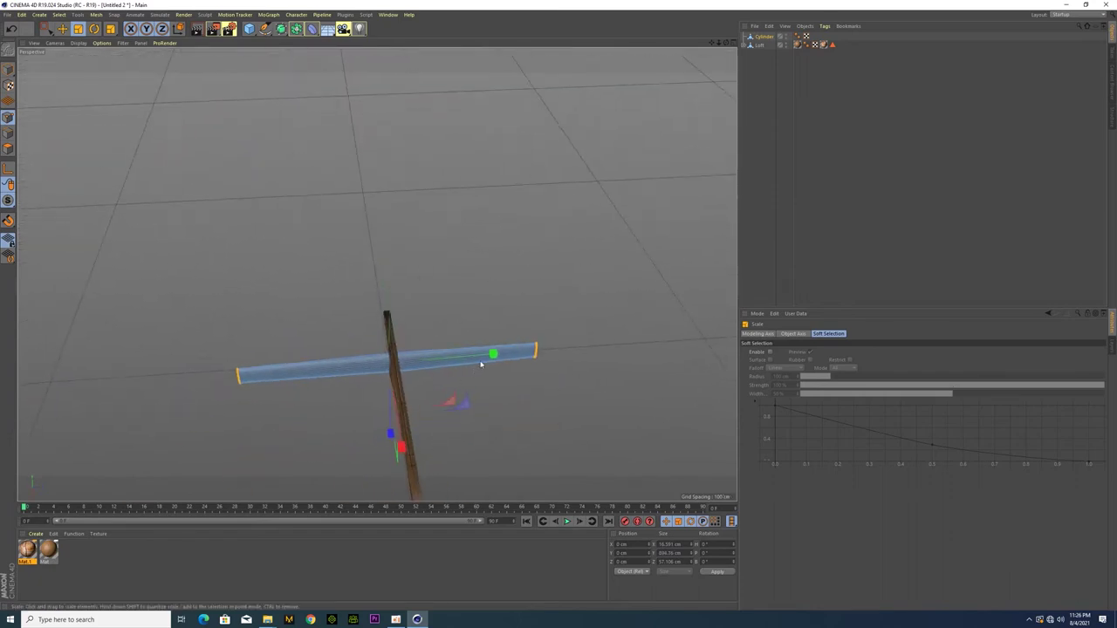
mouse_move(386, 428)
left_mouse_down("alt")
mouse_move(445, 392)
mouse_move(419, 428)
mouse_move(488, 436)
mouse_move(363, 400)
left_mouse_up("alt")
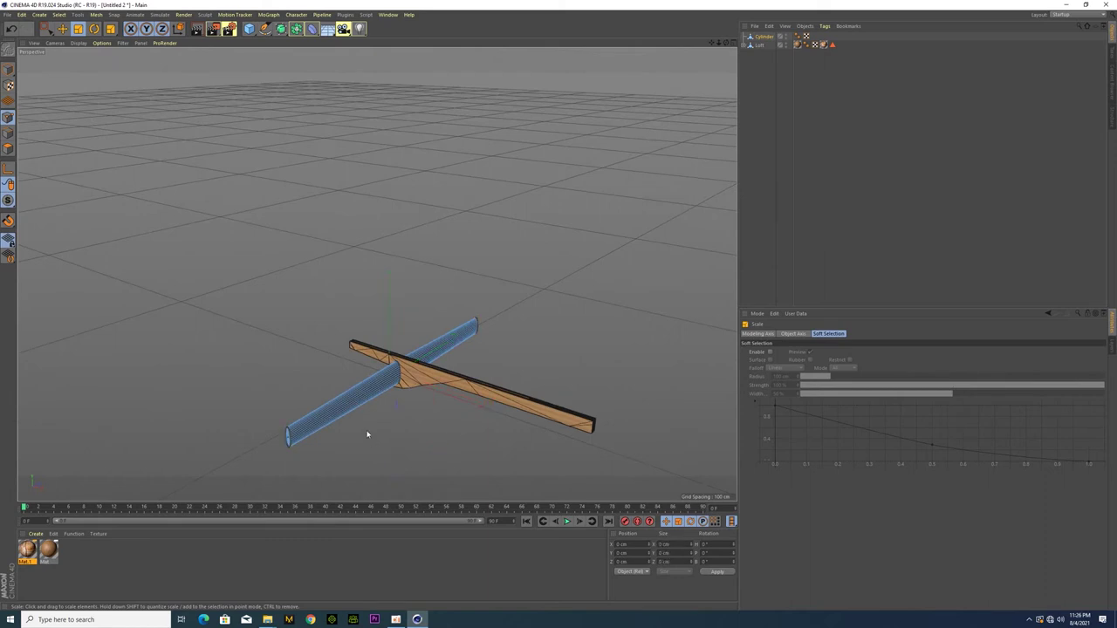
Step: Enlarge the Right view, frame the limb cylinder, and switch to edge editing mode
middle_click(372, 441)
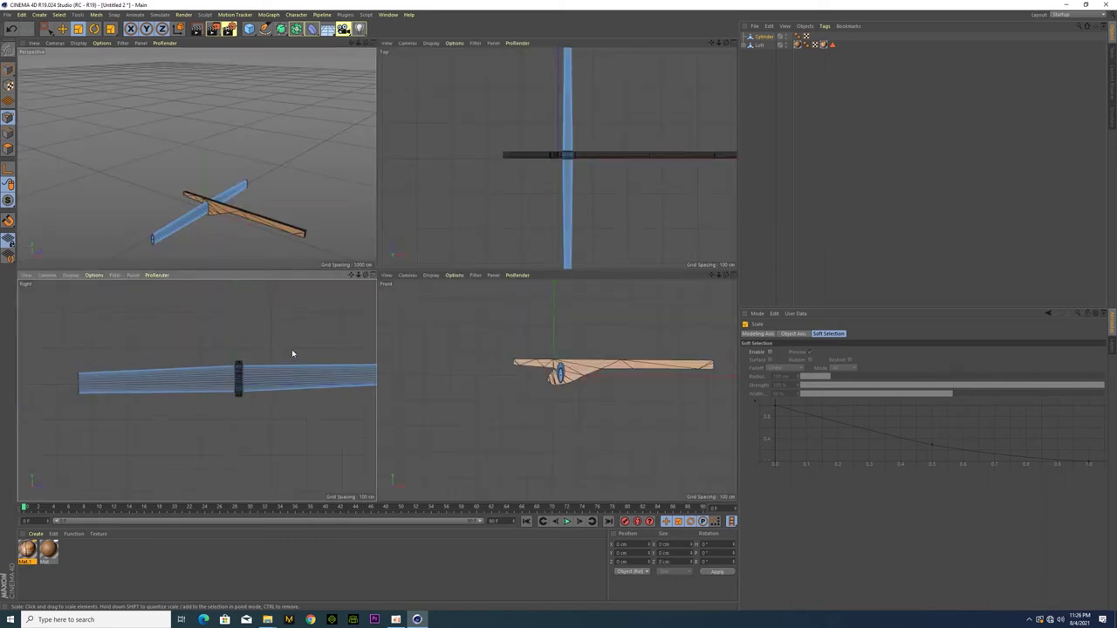
middle_click(291, 349)
scroll(511, 294, "down", 3)
middle_click(519, 299)
middle_click(352, 341)
left_click_drag(353, 341, 434, 325, "alt")
scroll(445, 304, "up", 3)
left_click_drag(503, 231, 476, 248)
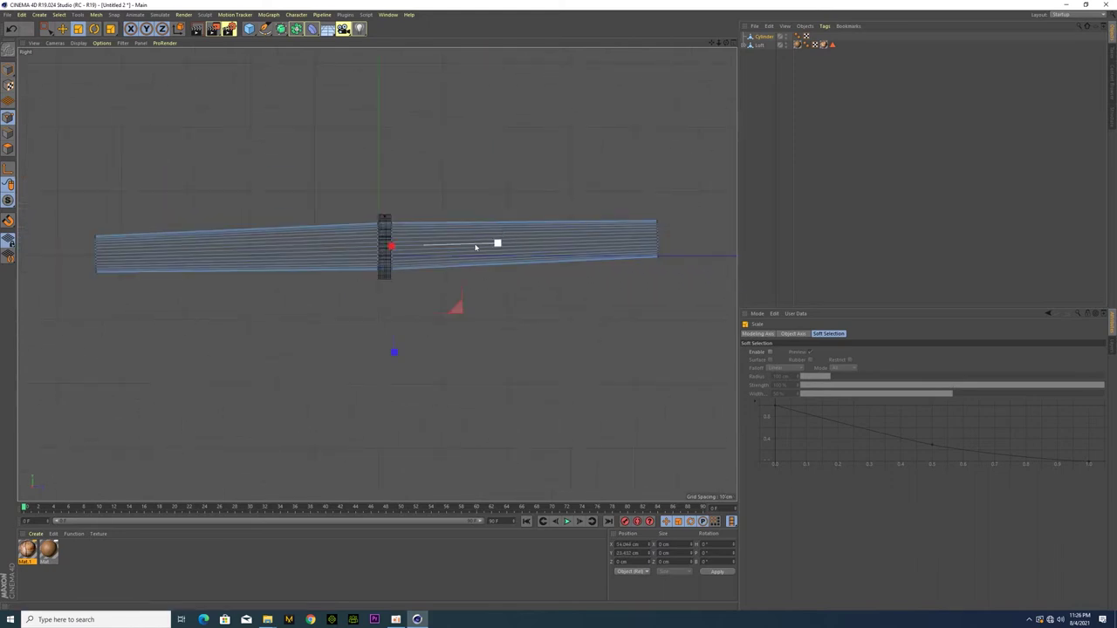
key("e")
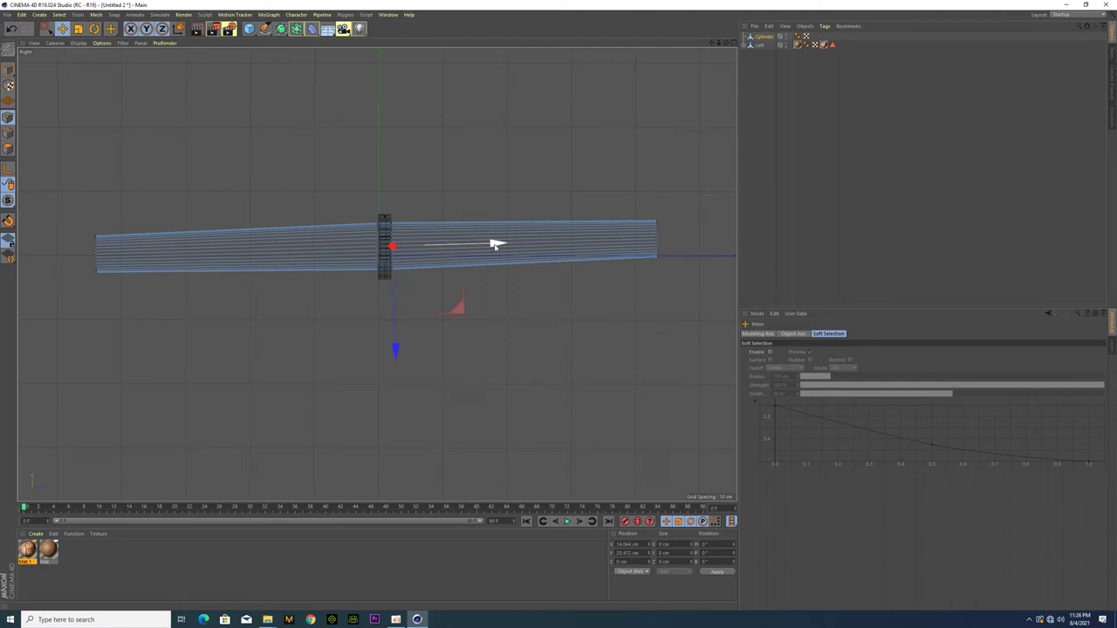
left_click(9, 149)
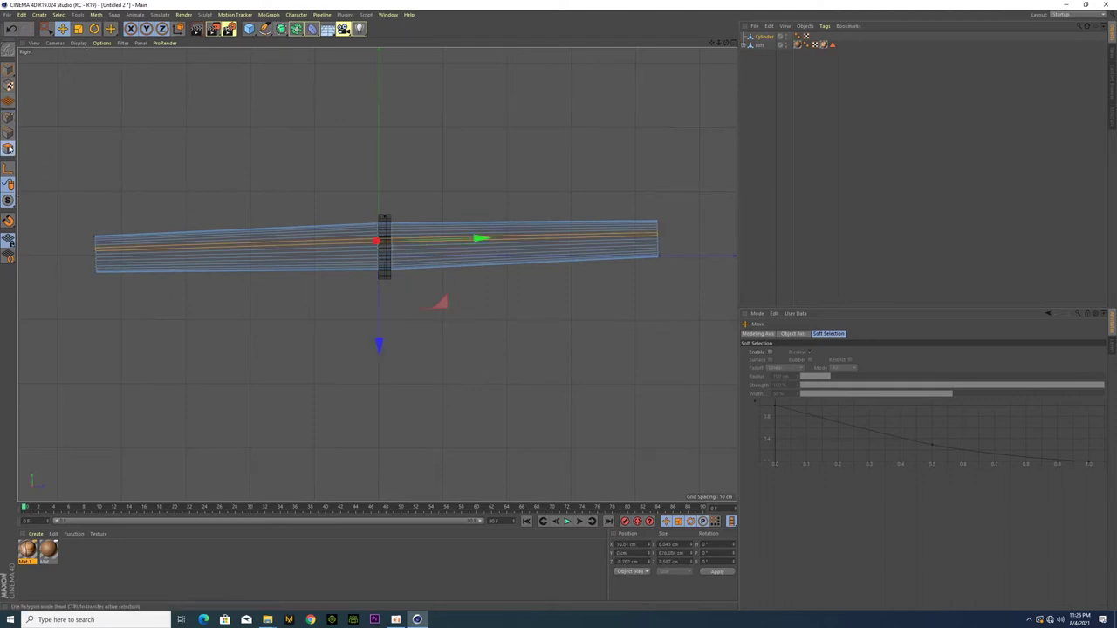
Step: Line Cut three vertical edge loops across the right portion of the limb cylinder
right_click(442, 220)
left_click(455, 298)
scroll(436, 225, "up", 3)
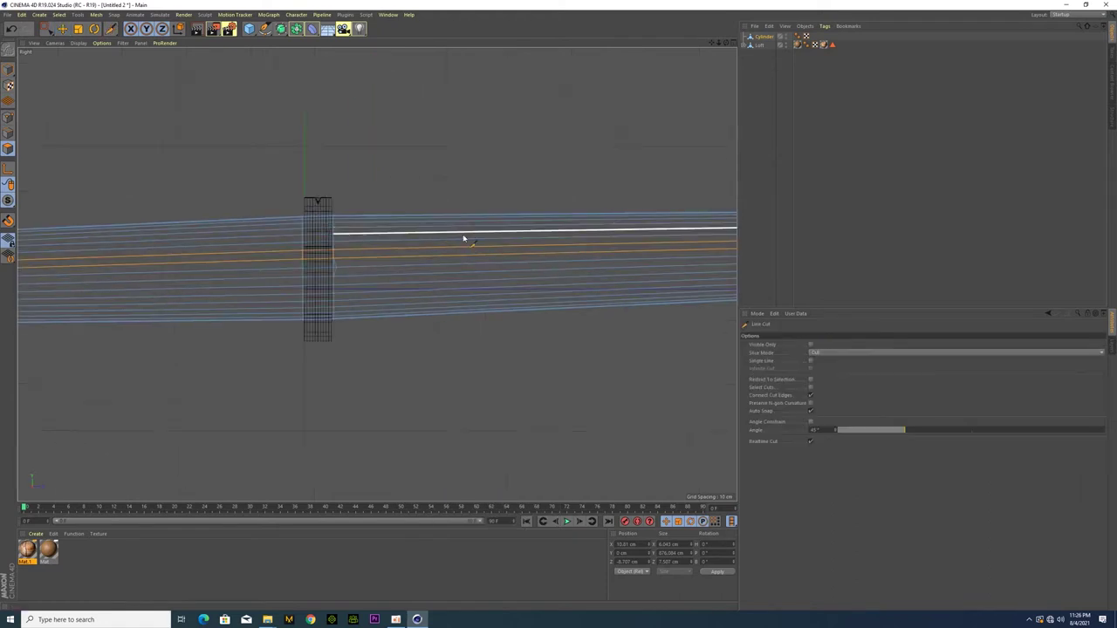
left_click(447, 217)
left_click(446, 314)
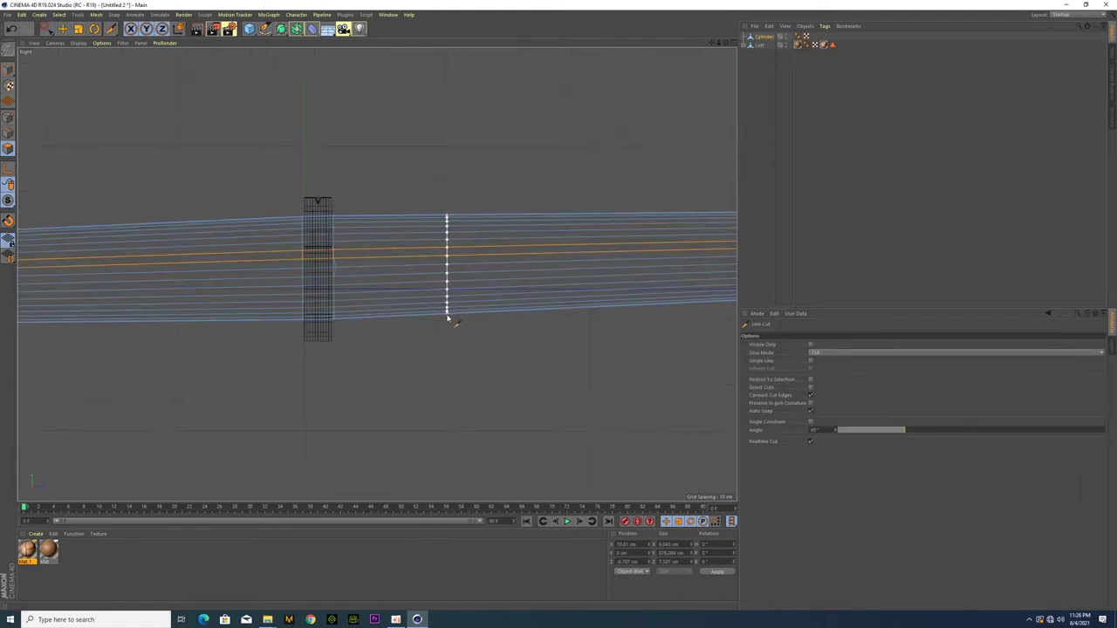
key("space")
right_click(571, 218)
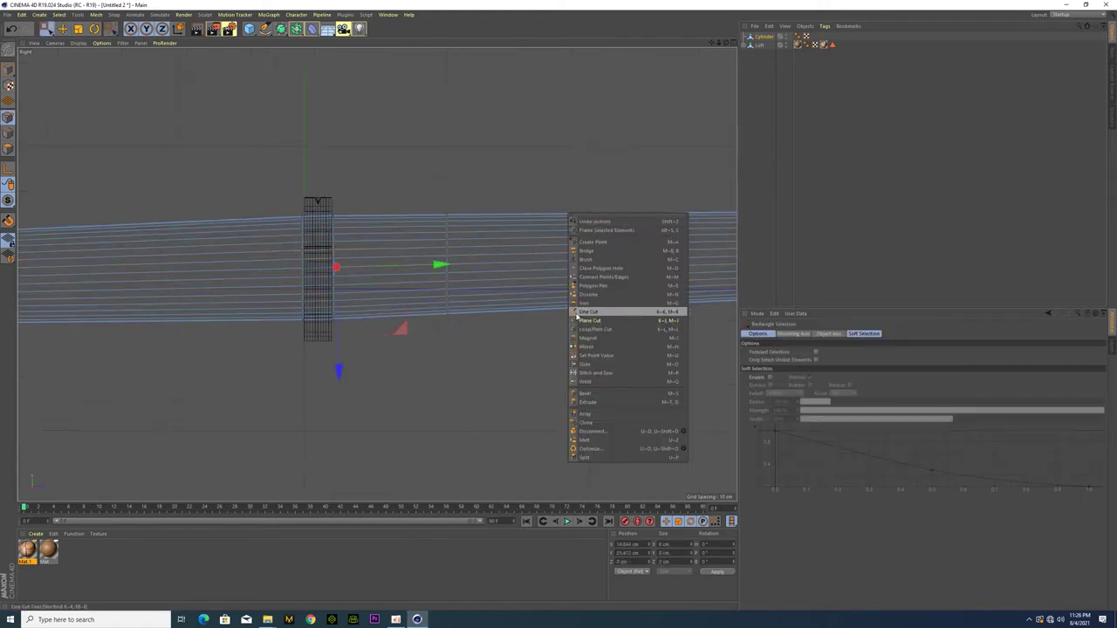
left_click(583, 309)
left_click(591, 214)
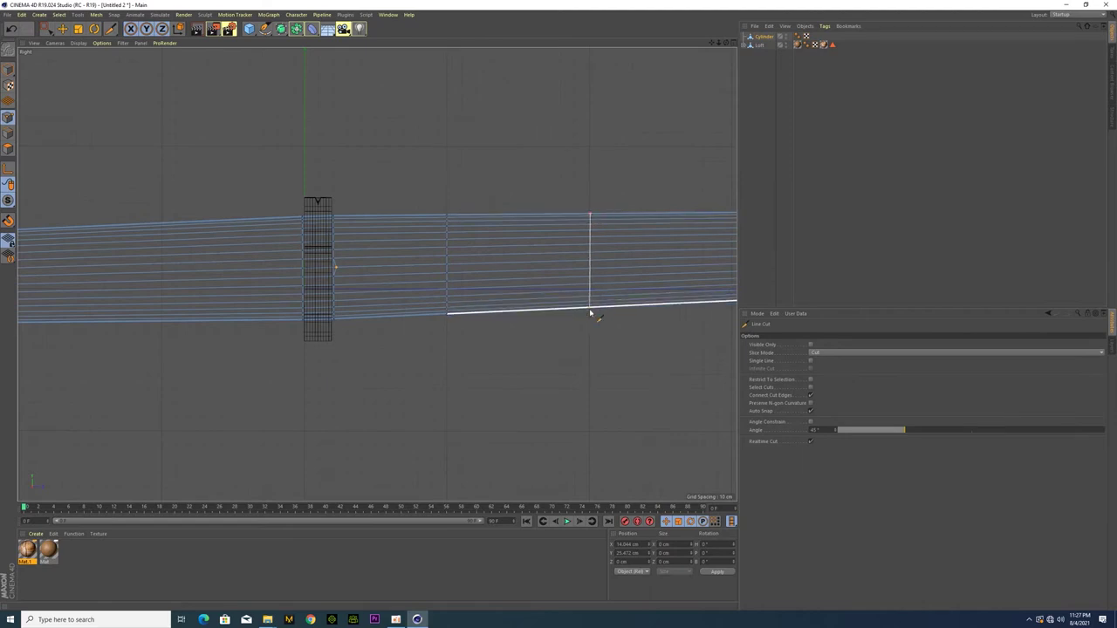
key("space")
right_click(518, 225)
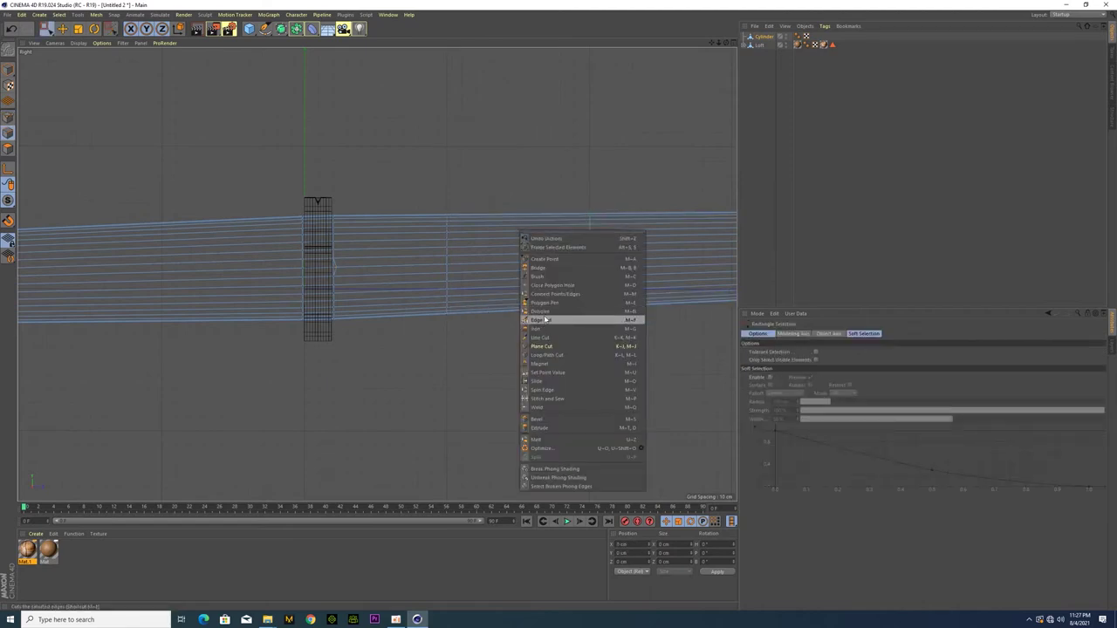
left_click(545, 318)
scroll(518, 216, "down", 4)
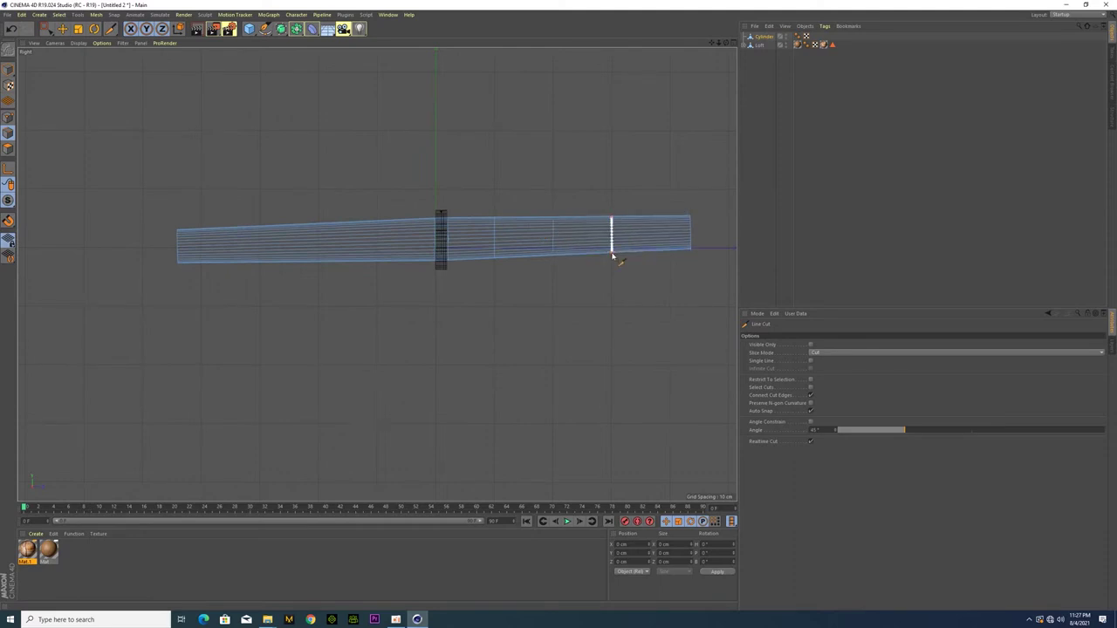
key("space")
scroll(369, 222, "up", 3)
Step: Line Cut three more vertical edge loops toward the cylinder's left end
right_click(365, 220)
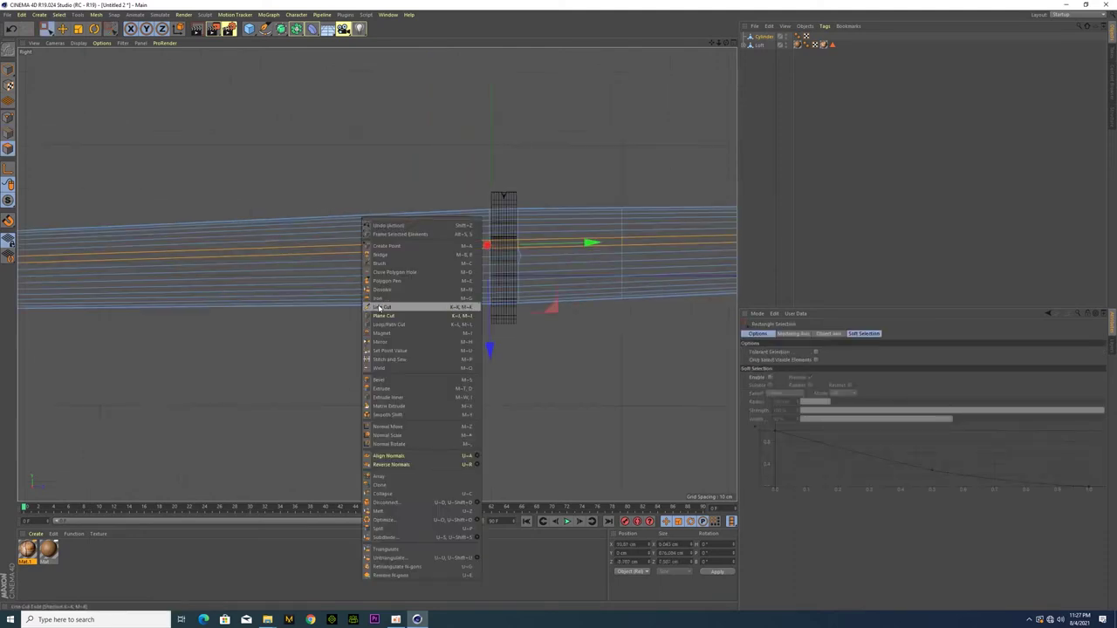
left_click(379, 307)
left_click(360, 217)
left_click(360, 305)
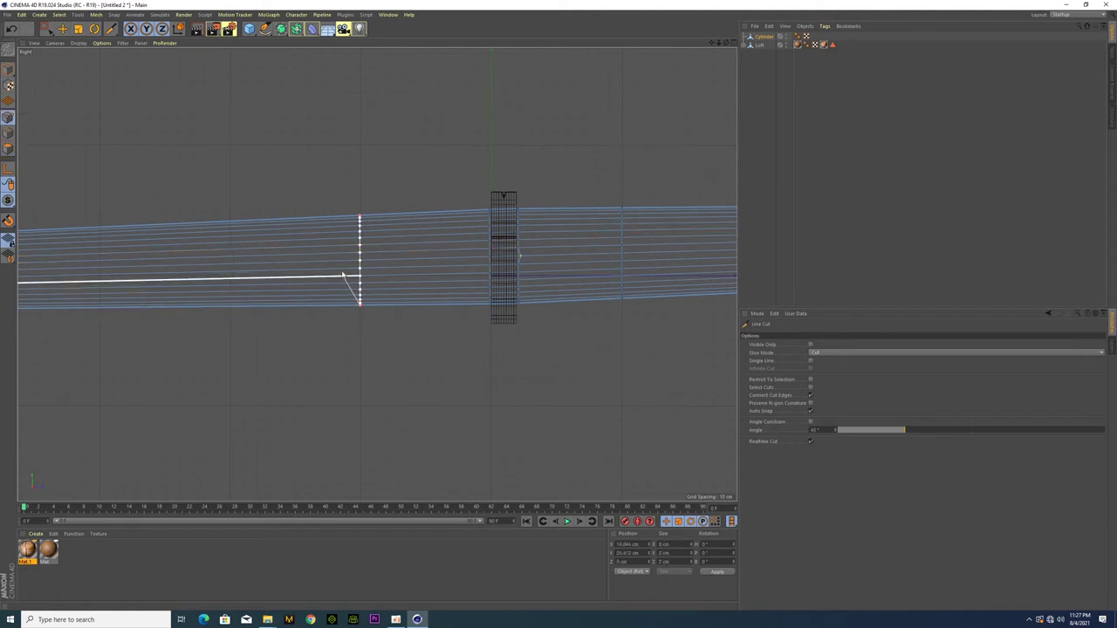
key("space")
right_click(234, 235)
left_click(248, 333)
left_click(230, 220)
left_click(228, 307)
key("space")
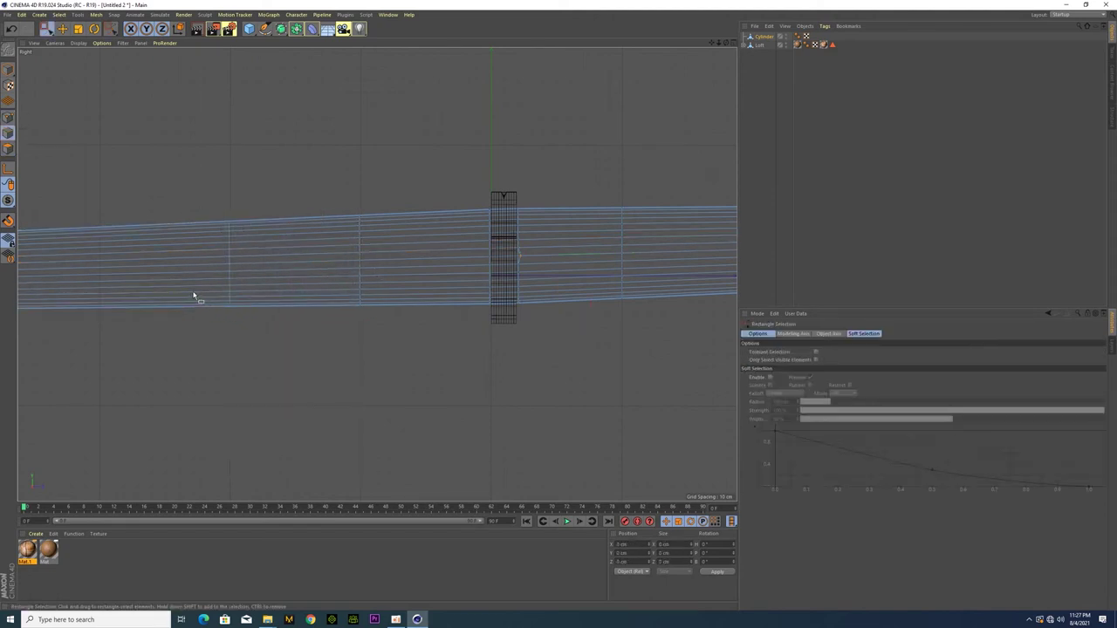
middle_click_drag(193, 296, 424, 297, "alt")
right_click(343, 199)
left_click(349, 299)
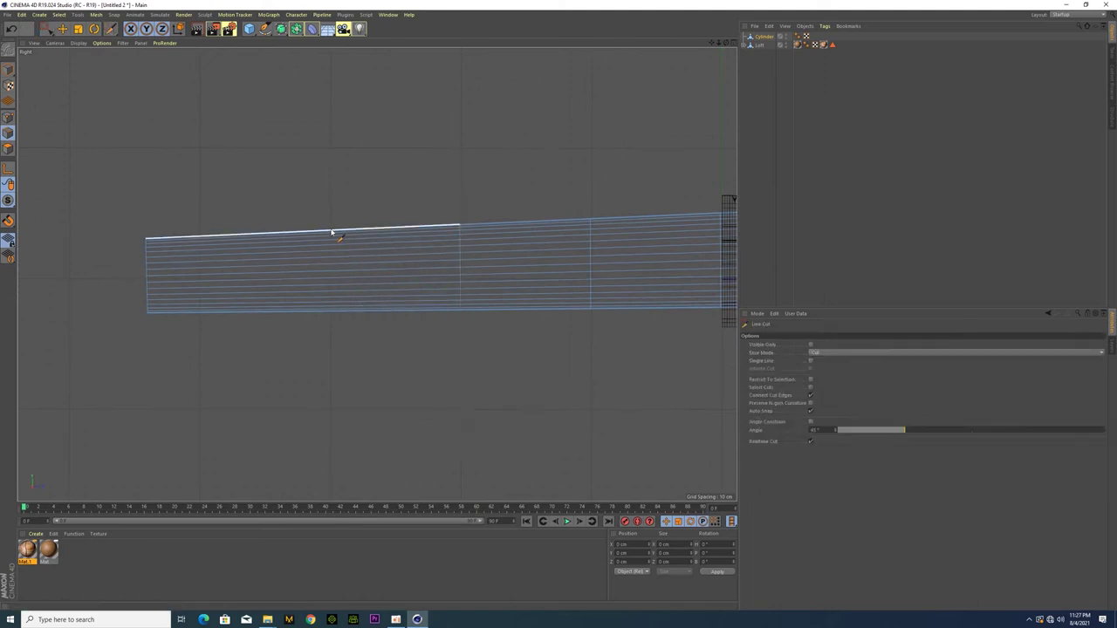
left_click(331, 316)
key("space")
mouse_move(376, 324)
left_mouse_down("alt")
mouse_move(369, 279)
mouse_move(335, 252)
mouse_move(461, 279)
mouse_move(414, 287)
mouse_move(515, 282)
left_mouse_up("alt")
scroll(516, 282, "down", 2)
middle_click(536, 287)
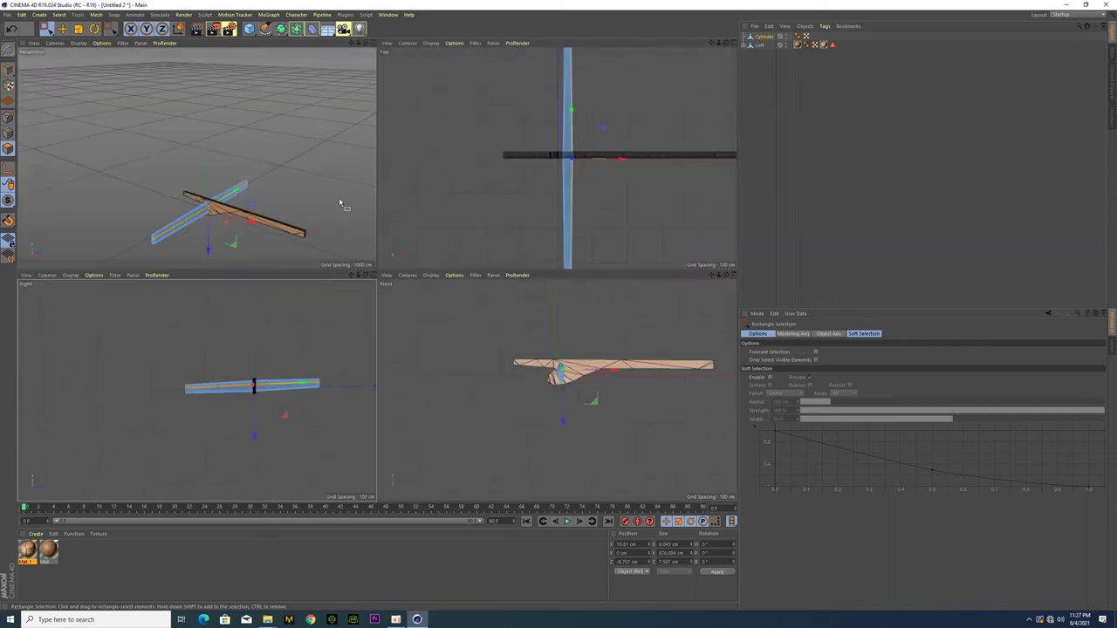
Step: Switch to Rectangle Selection in polygon mode and test-shift one limb ring along X
middle_click(361, 209)
mouse_move(431, 291)
left_mouse_down("alt")
mouse_move(349, 339)
mouse_move(489, 326)
mouse_move(339, 348)
mouse_move(365, 380)
mouse_move(352, 295)
left_mouse_up("alt")
left_click(46, 28)
left_click(8, 117)
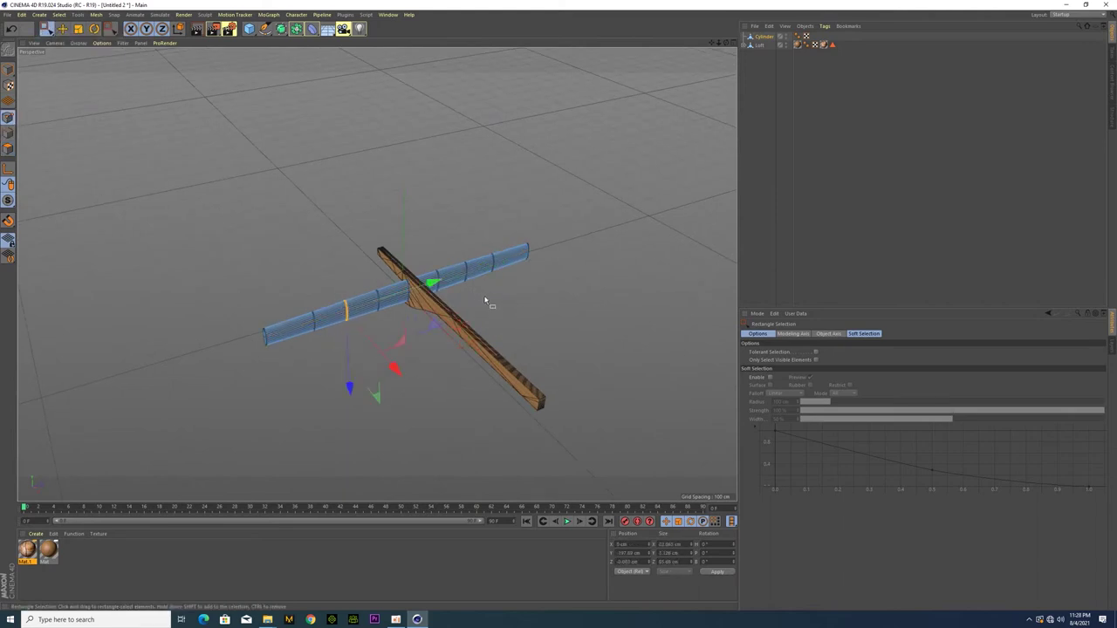
mouse_move(463, 350)
left_mouse_down()
mouse_move(472, 354)
mouse_move(461, 337)
left_mouse_up()
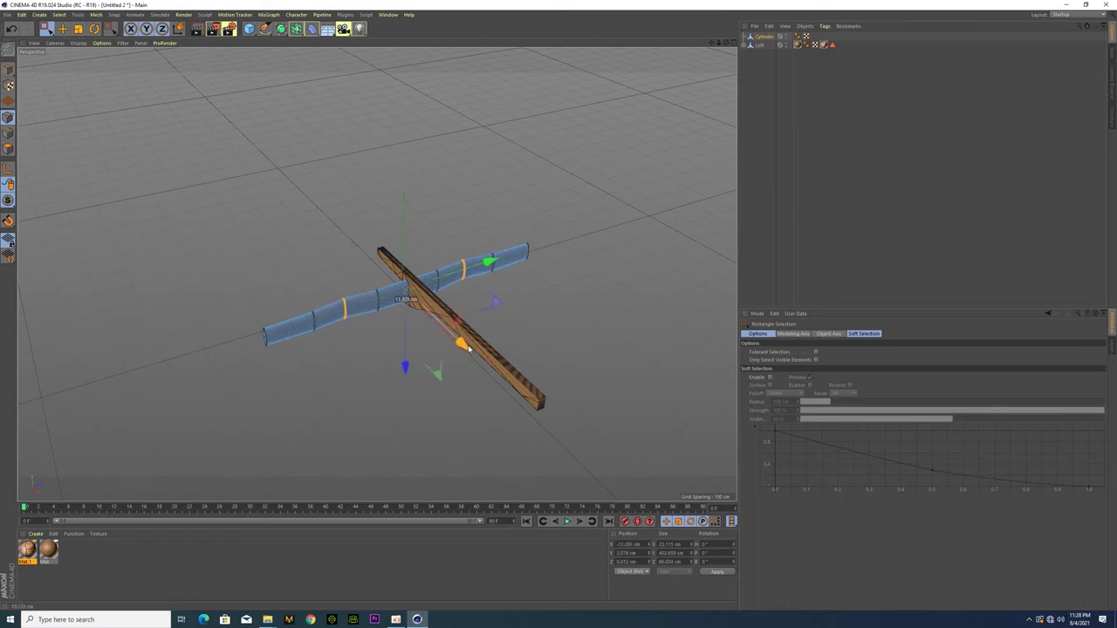
key("ctrl+z")
Step: Select rings on both sides of the stock and shift them along X to bend the limb
left_click_drag(381, 325, 358, 276, "shift")
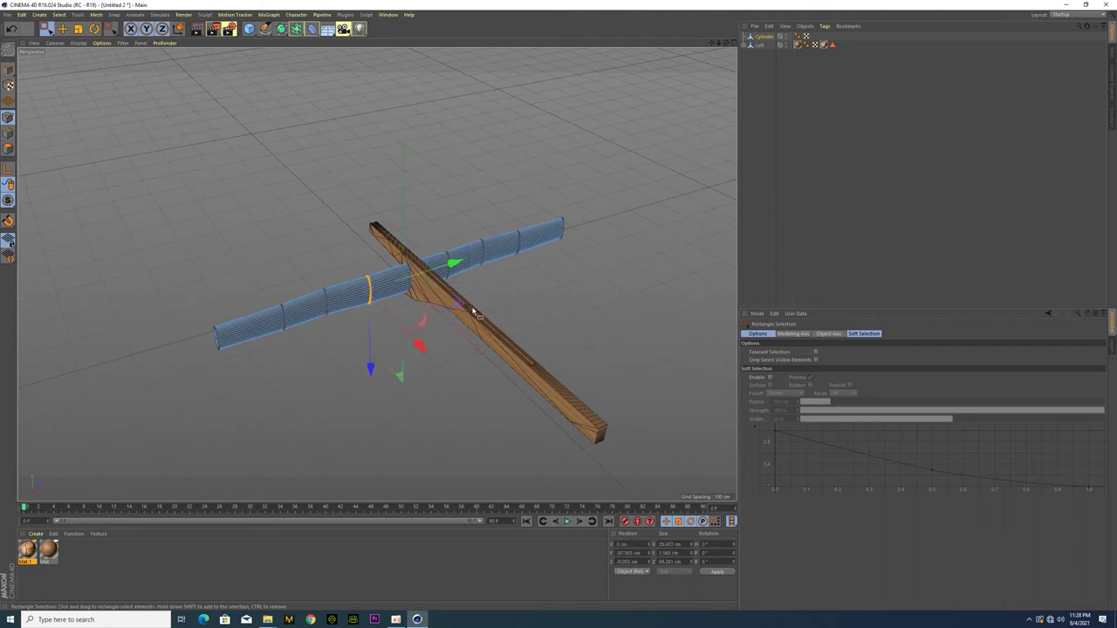
left_click_drag(452, 335, 465, 336)
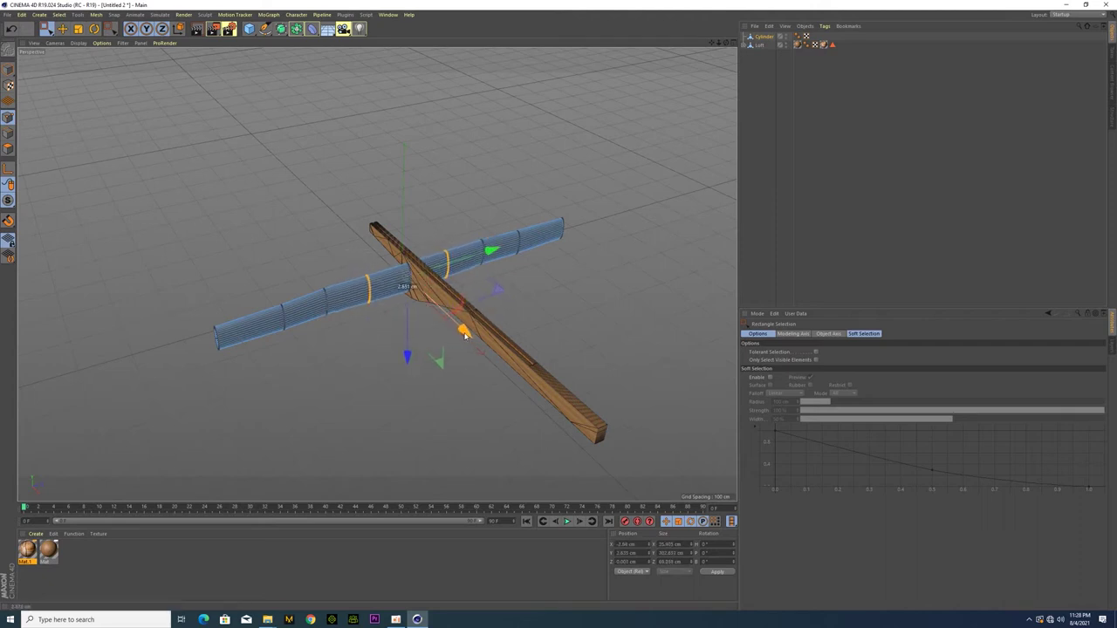
key("ctrl+z")
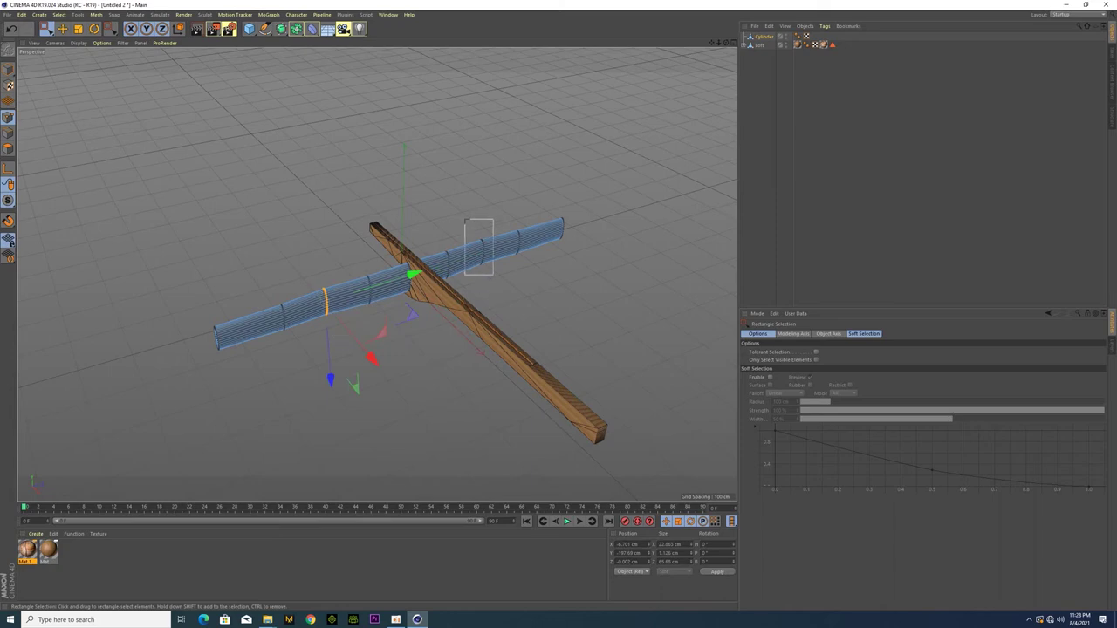
left_click_drag(462, 229, 495, 285, "shift")
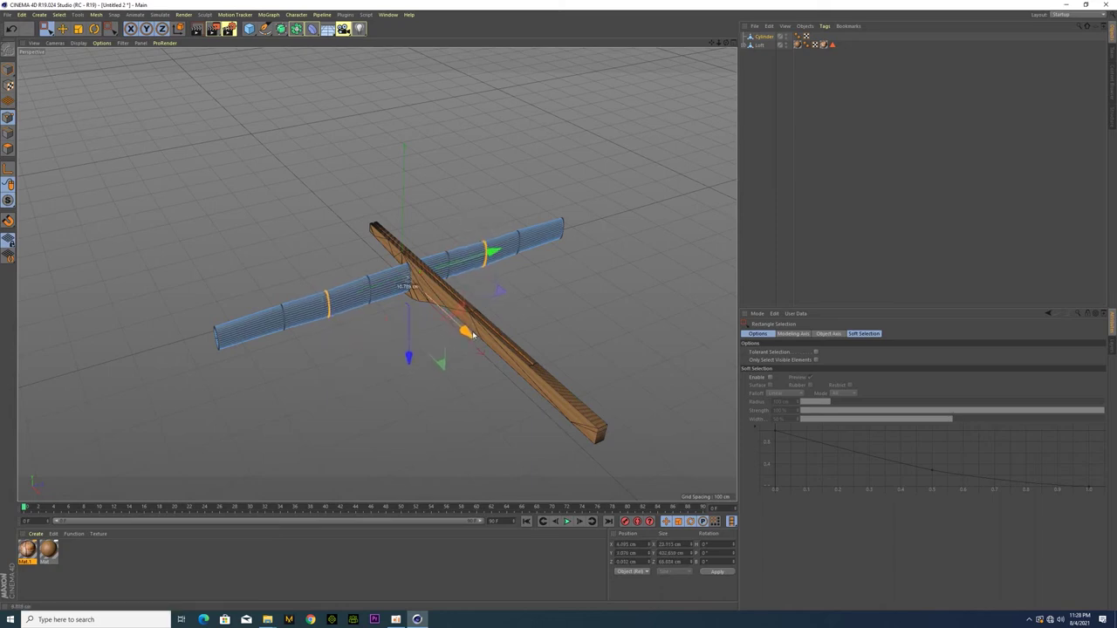
left_click_drag(268, 290, 310, 358)
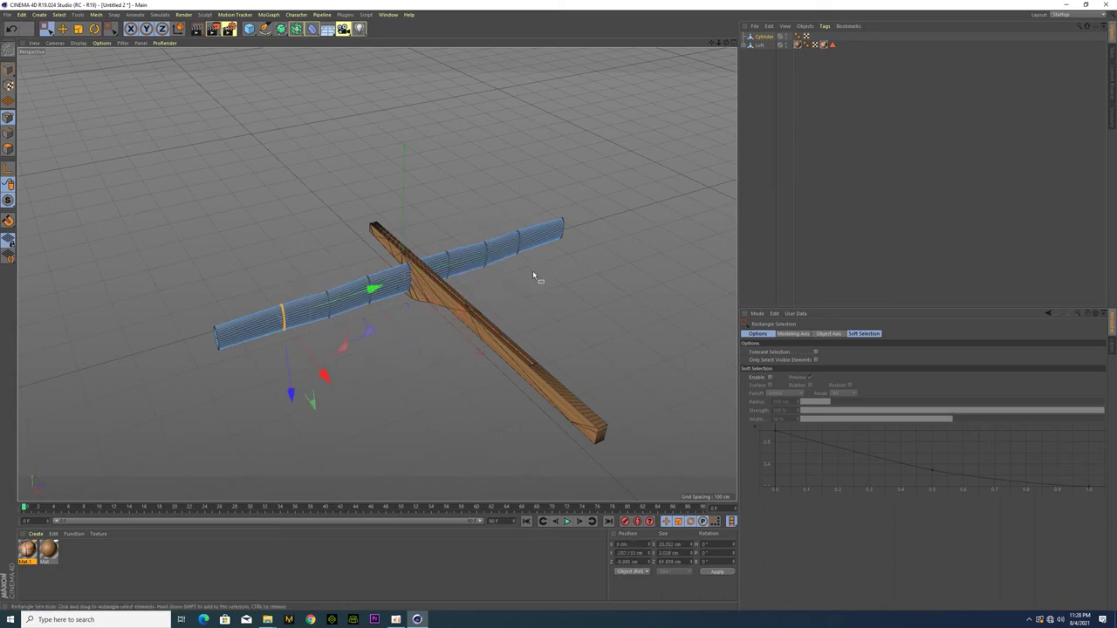
left_click_drag(464, 332, 469, 337)
key("ctrl+z")
left_click_drag(539, 285, 510, 213)
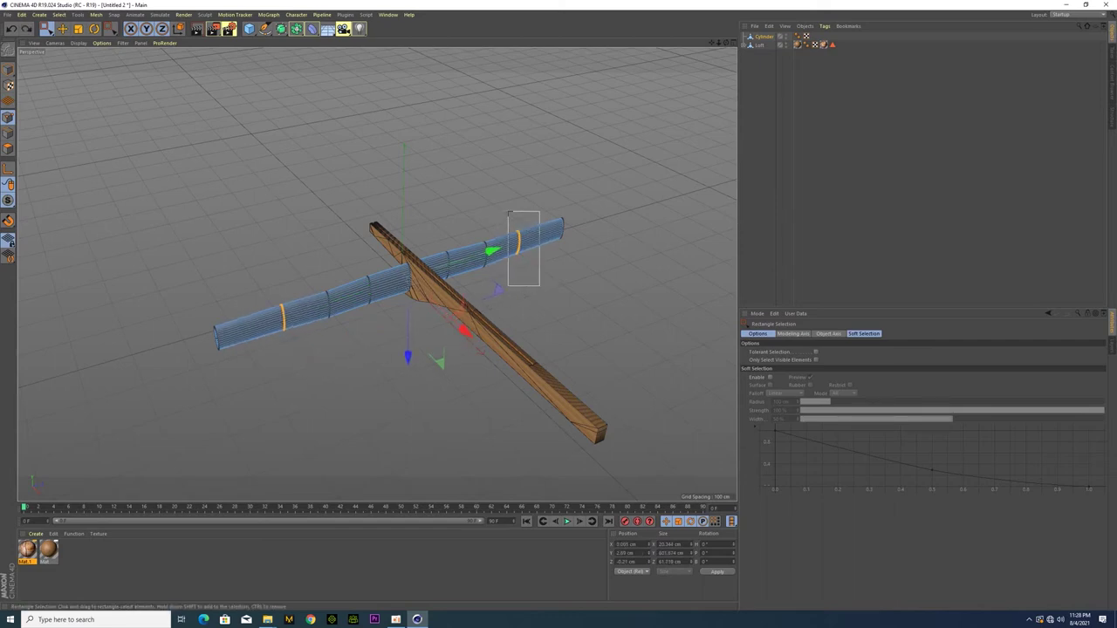
left_click_drag(462, 331, 468, 334)
mouse_move(374, 377)
left_mouse_down("alt")
mouse_move(497, 364)
mouse_move(551, 399)
mouse_move(179, 291)
mouse_move(234, 332)
mouse_move(355, 344)
mouse_move(319, 317)
left_mouse_up("alt")
Step: Line Cut a new edge loop and move the limb's end loops to bend the tube
scroll(403, 343, "up", 3)
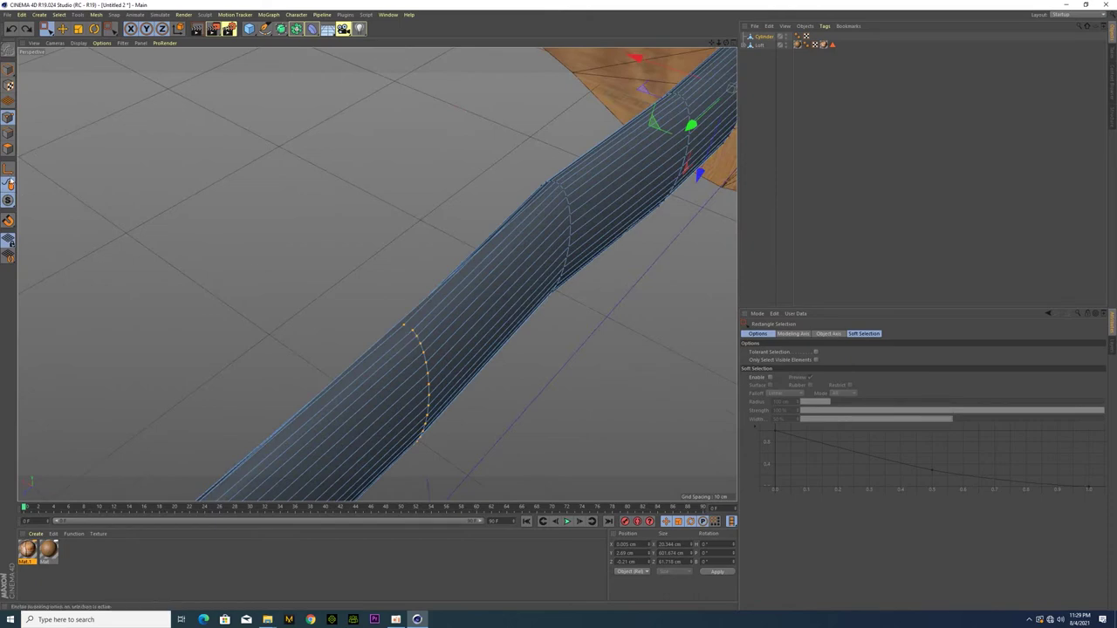
right_click(409, 353)
left_click(454, 338)
mouse_move(454, 339)
left_mouse_down("alt")
mouse_move(324, 383)
mouse_move(428, 306)
left_mouse_up("alt")
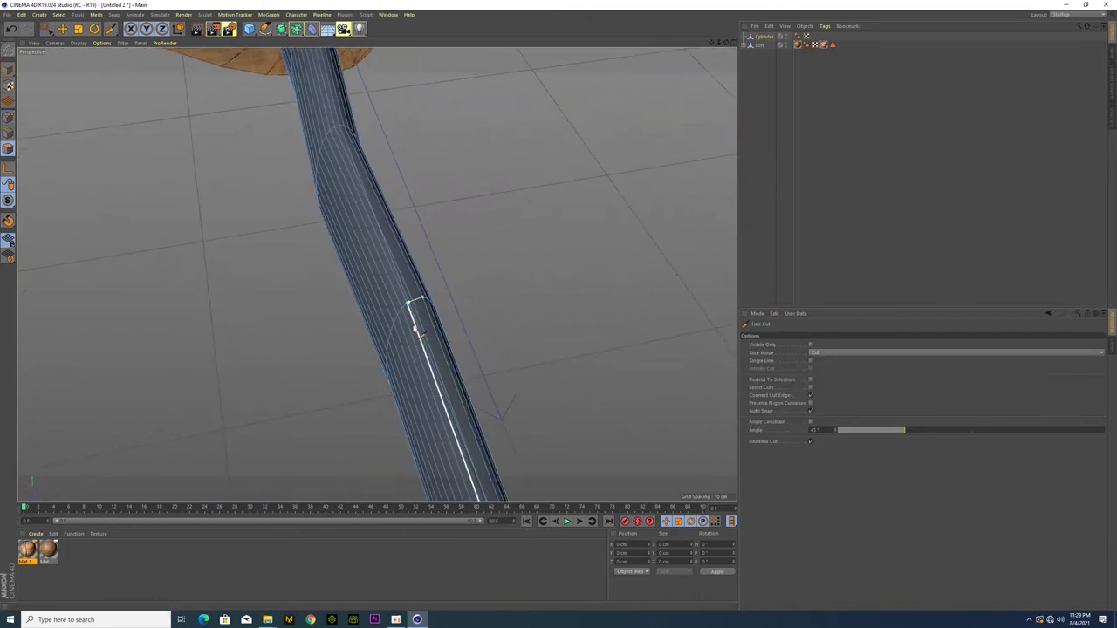
key("space")
mouse_move(415, 329)
left_mouse_down("alt")
mouse_move(381, 350)
mouse_move(442, 300)
left_mouse_up("alt")
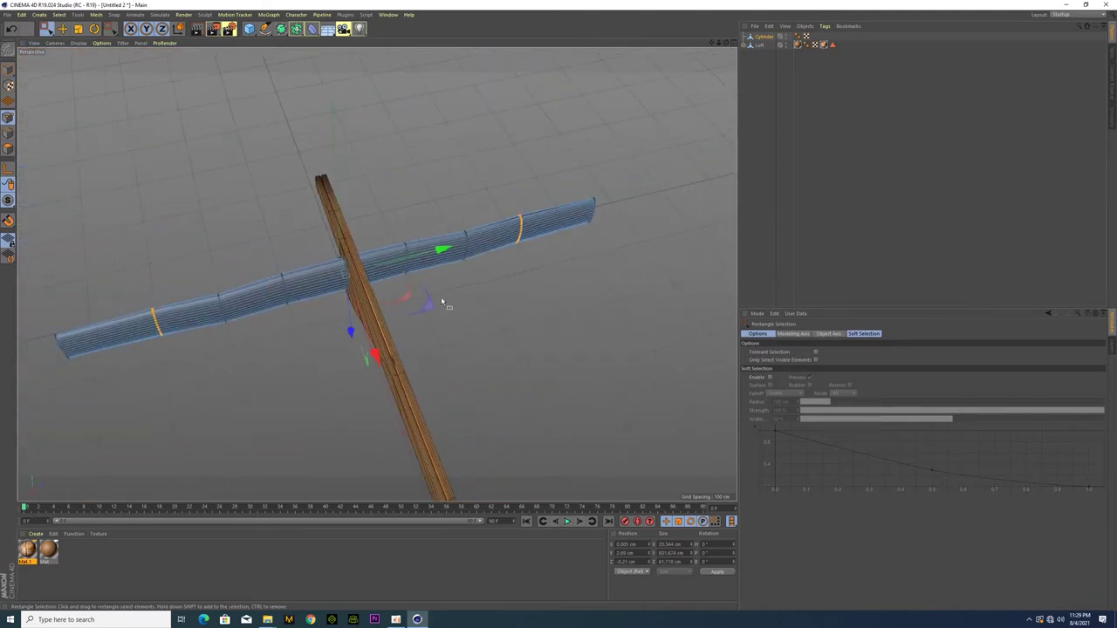
left_click_drag(543, 263, 487, 187, "ctrl")
left_click_drag(351, 333, 93, 425)
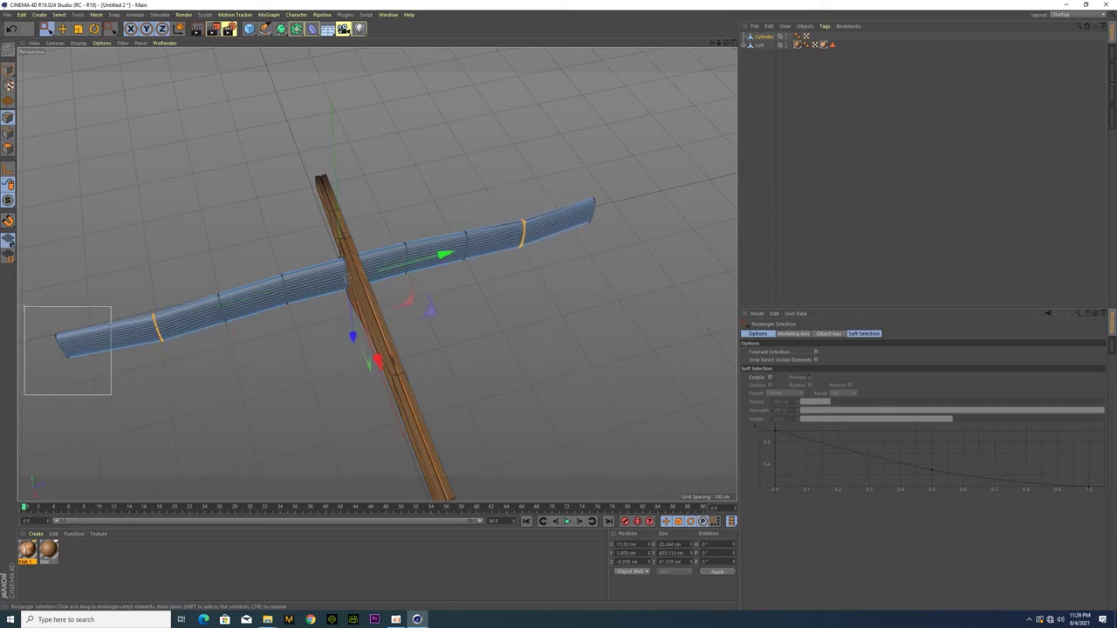
left_click_drag(616, 279, 565, 174, "shift")
mouse_move(369, 356)
left_mouse_down()
mouse_move(386, 373)
mouse_move(256, 427)
mouse_move(319, 399)
mouse_move(486, 387)
mouse_move(310, 408)
left_mouse_up()
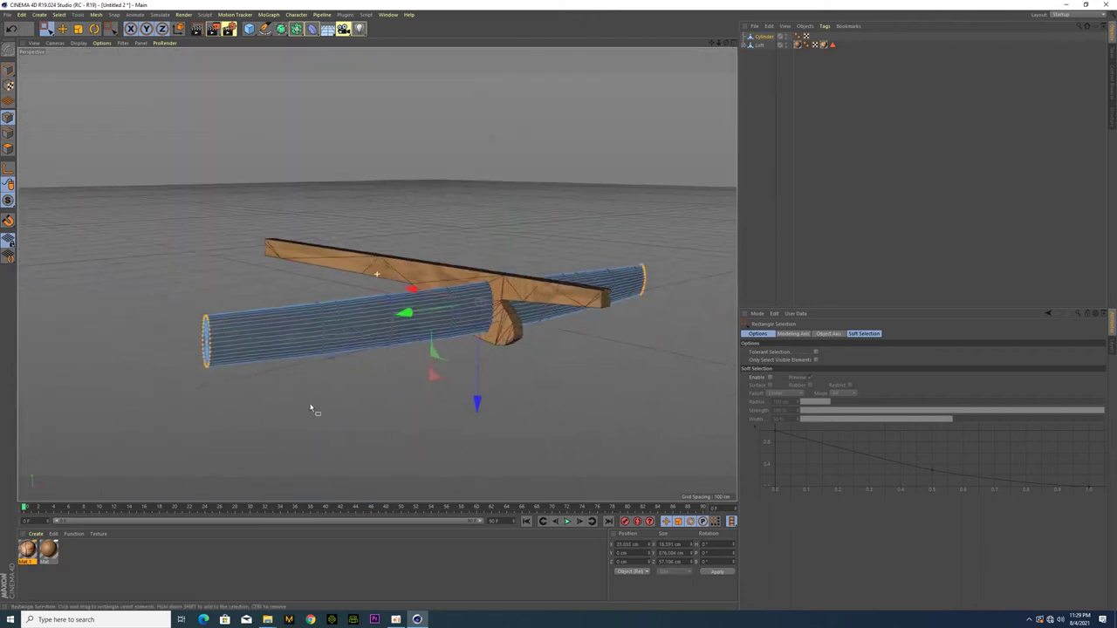
Step: Add a loop cut across the middle and shift a left-side loop to smooth the curve
scroll(341, 393, "up", 3)
mouse_move(369, 381)
left_mouse_down("alt")
mouse_move(354, 394)
mouse_move(549, 345)
left_mouse_up("alt")
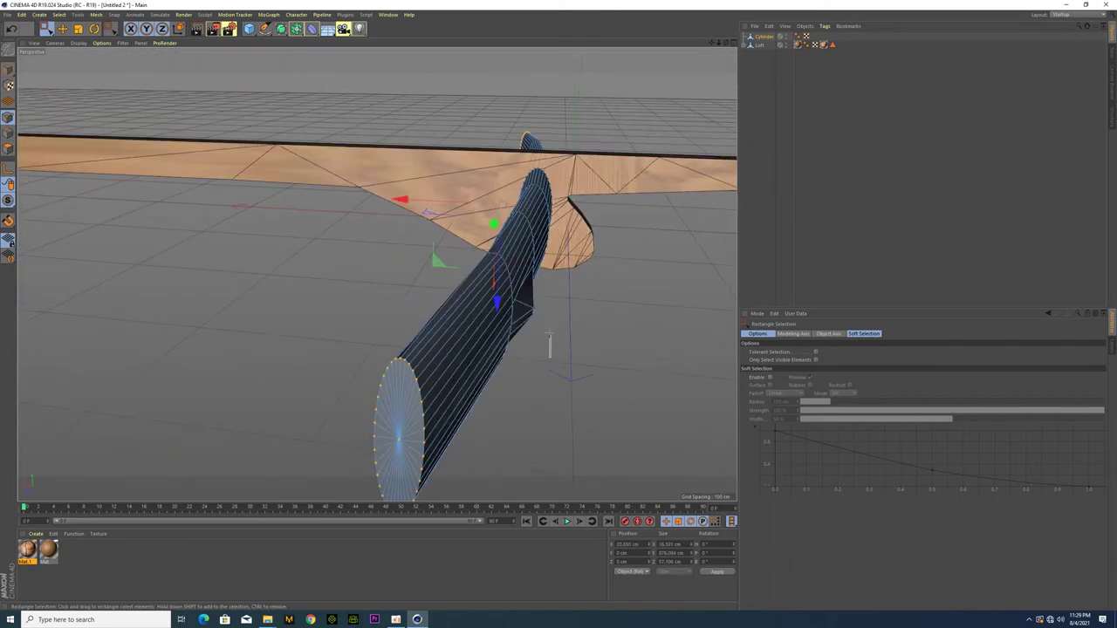
left_click(520, 303)
mouse_move(479, 321)
left_mouse_down("alt")
mouse_move(448, 306)
mouse_move(370, 346)
mouse_move(258, 334)
mouse_move(284, 380)
mouse_move(334, 331)
mouse_move(310, 386)
left_mouse_up("alt")
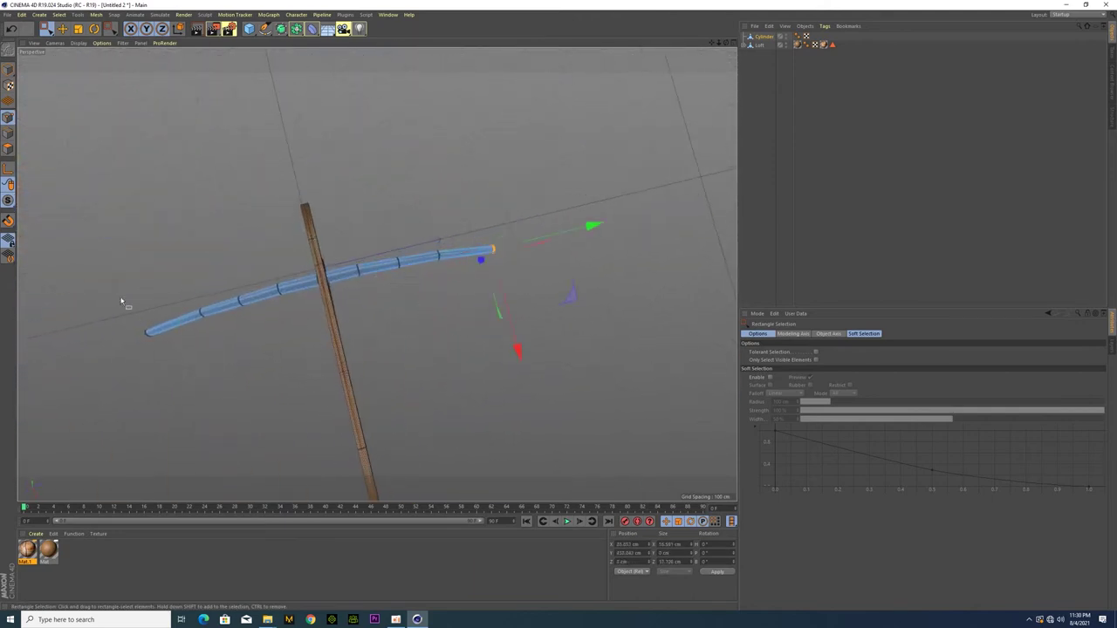
left_click_drag(120, 298, 342, 392)
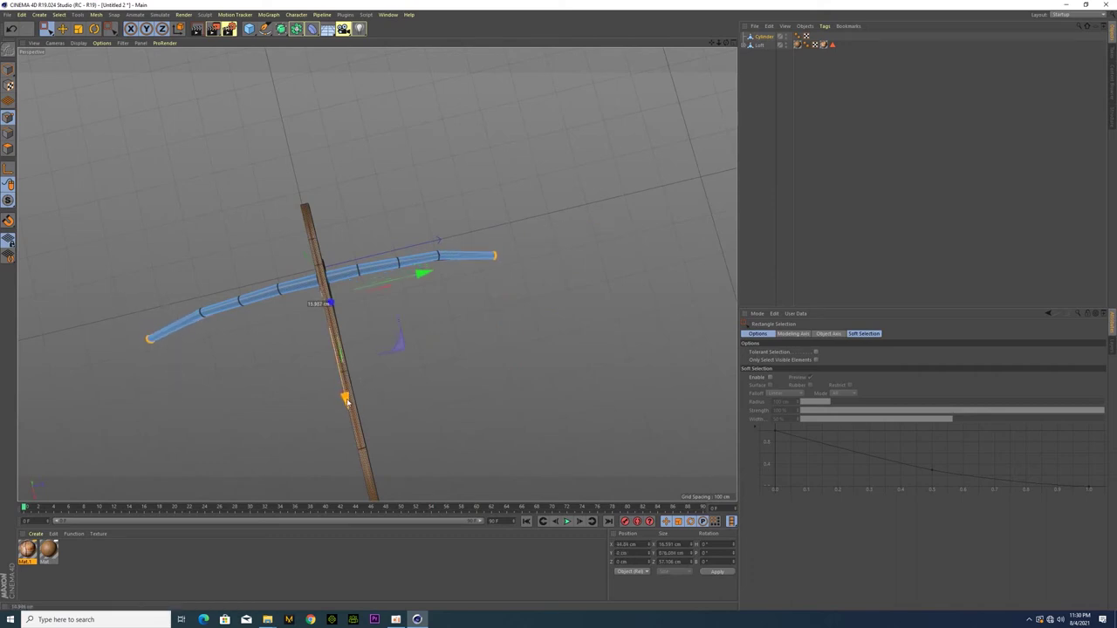
left_click_drag(210, 301, 254, 340)
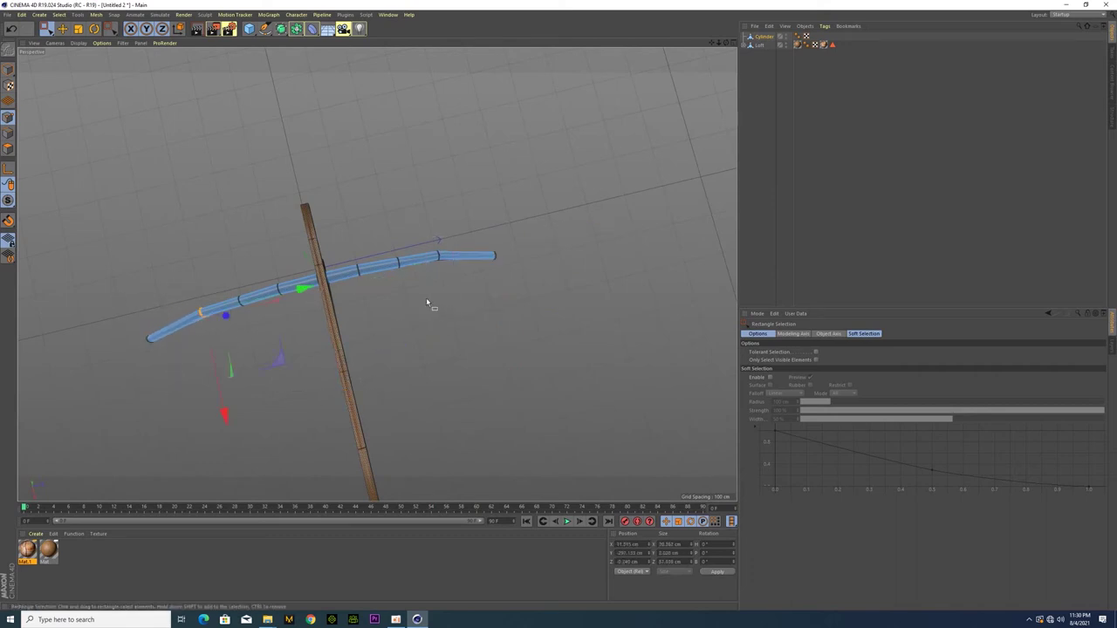
left_click_drag(342, 386, 343, 388)
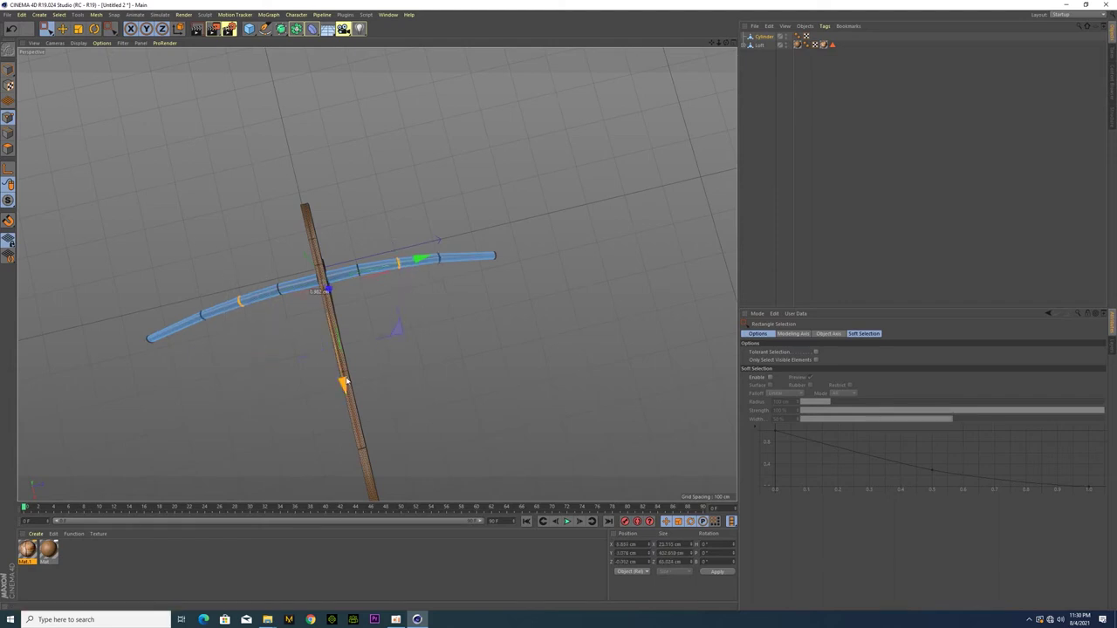
left_click_drag(393, 357, 427, 368, "alt")
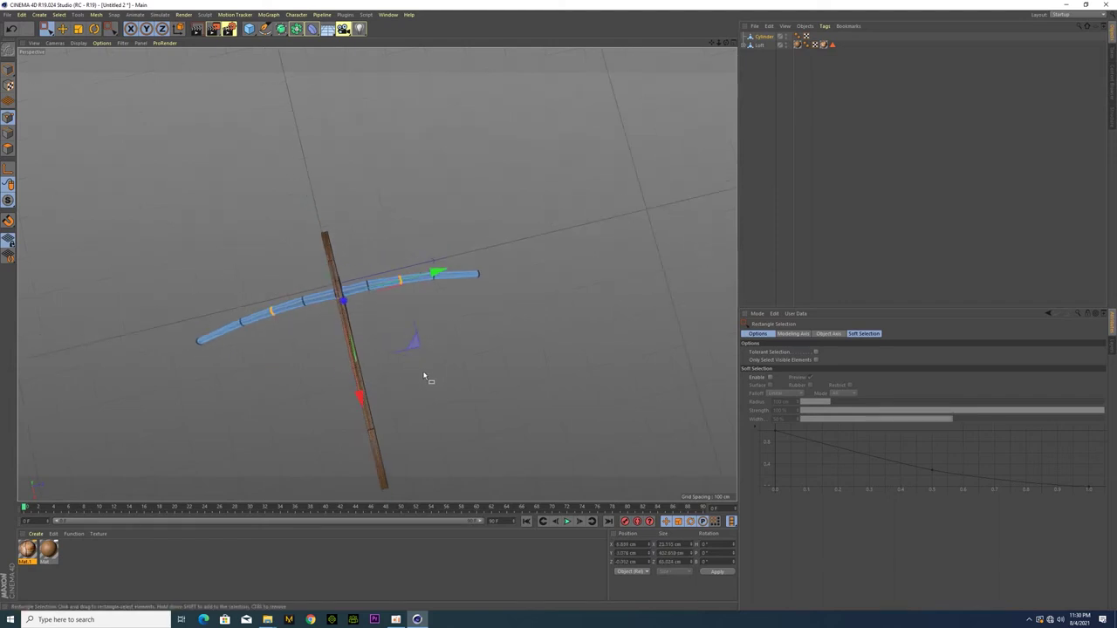
left_click(78, 96)
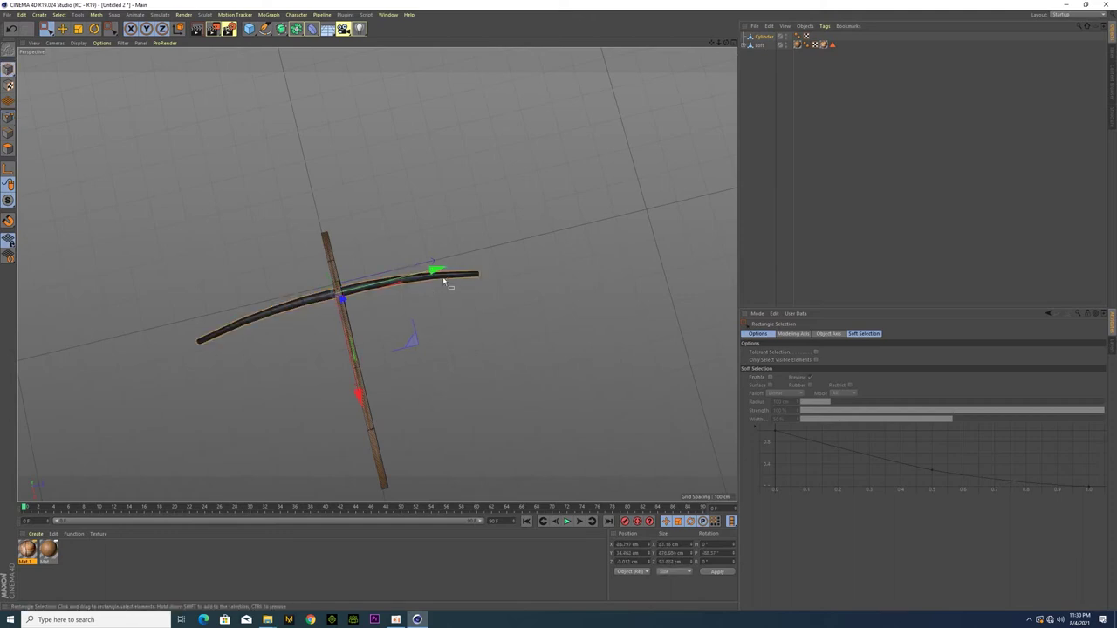
Step: Put the Cylinder and Loft under a Subdivision Surface, then create and open a new material
left_click(281, 28)
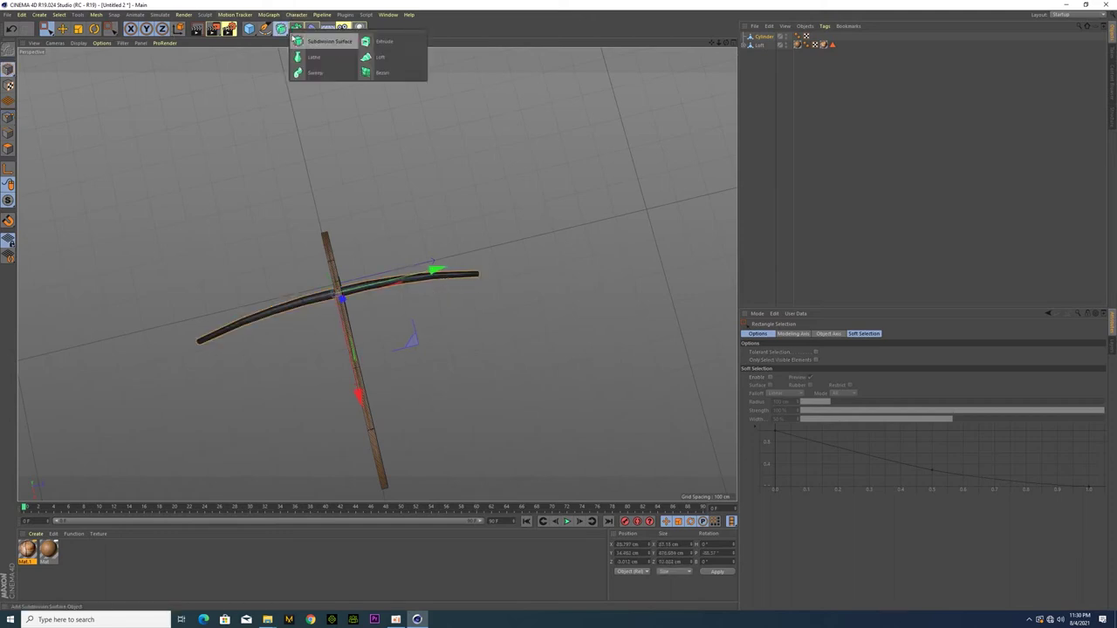
left_click(375, 41, "alt")
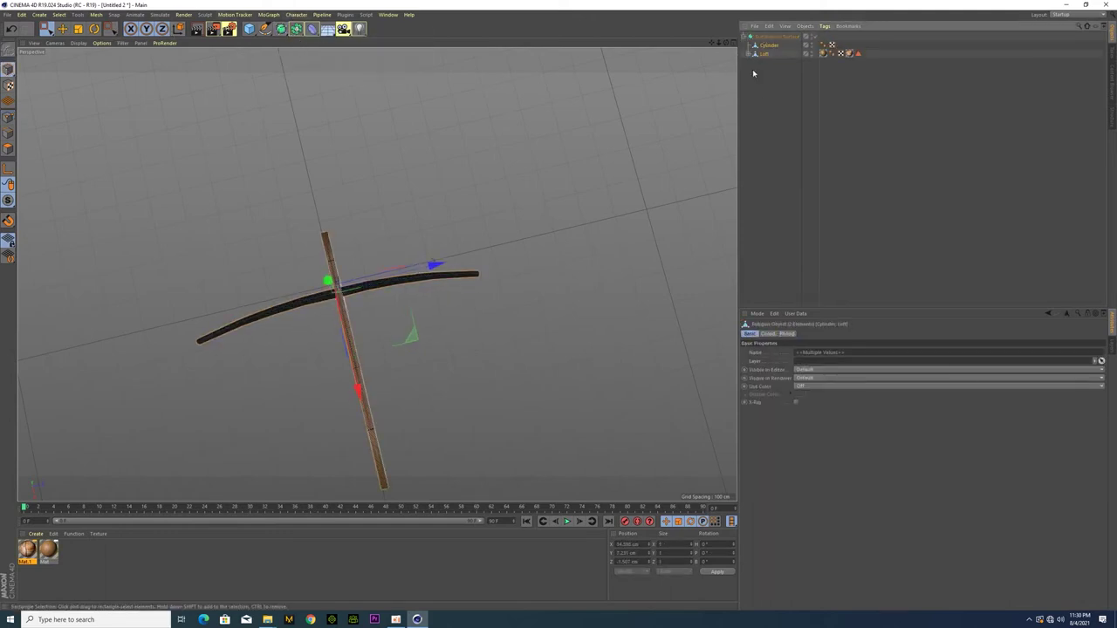
mouse_move(318, 384)
left_mouse_down("alt")
mouse_move(287, 271)
mouse_move(262, 288)
left_mouse_up("alt")
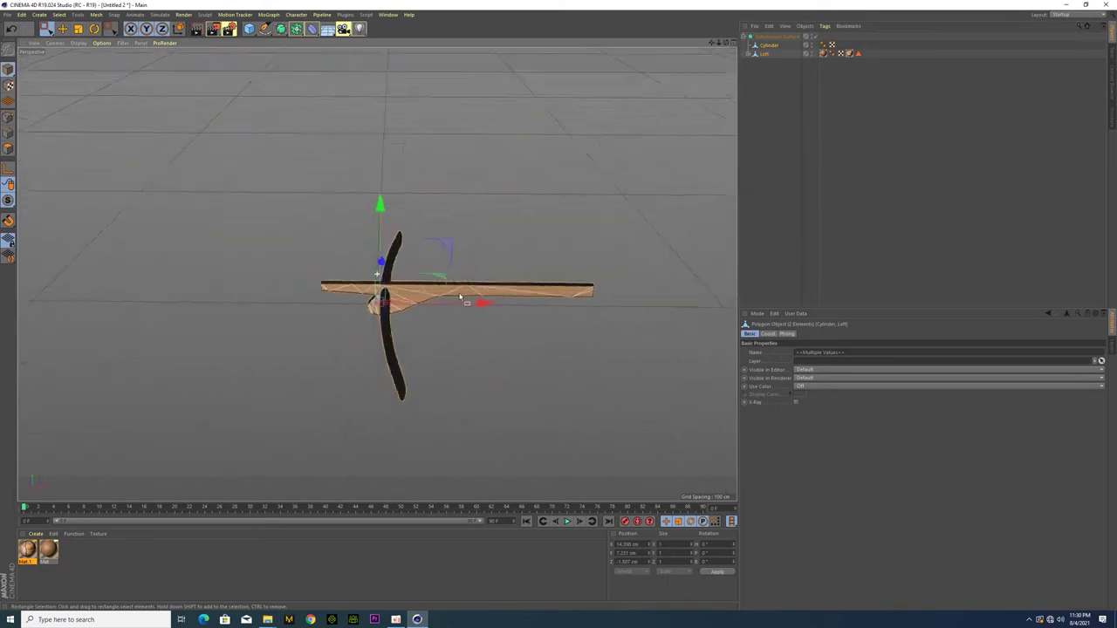
double_click(43, 597)
double_click(70, 549)
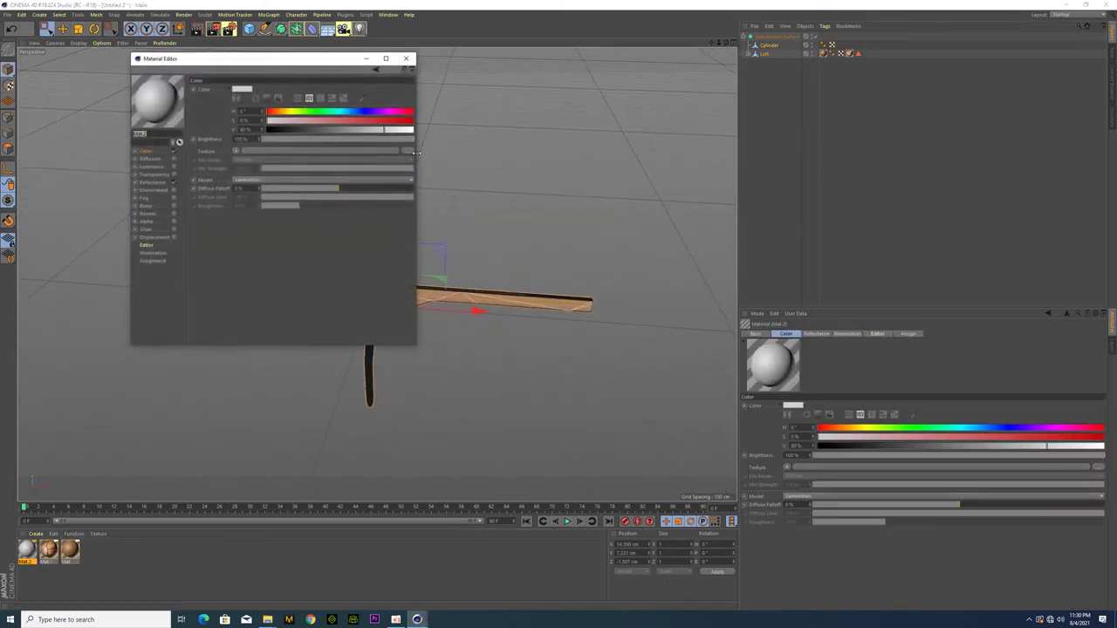
Step: Load a light wood image as the material's Color texture
left_click(314, 150)
scroll(552, 253, "down", 3)
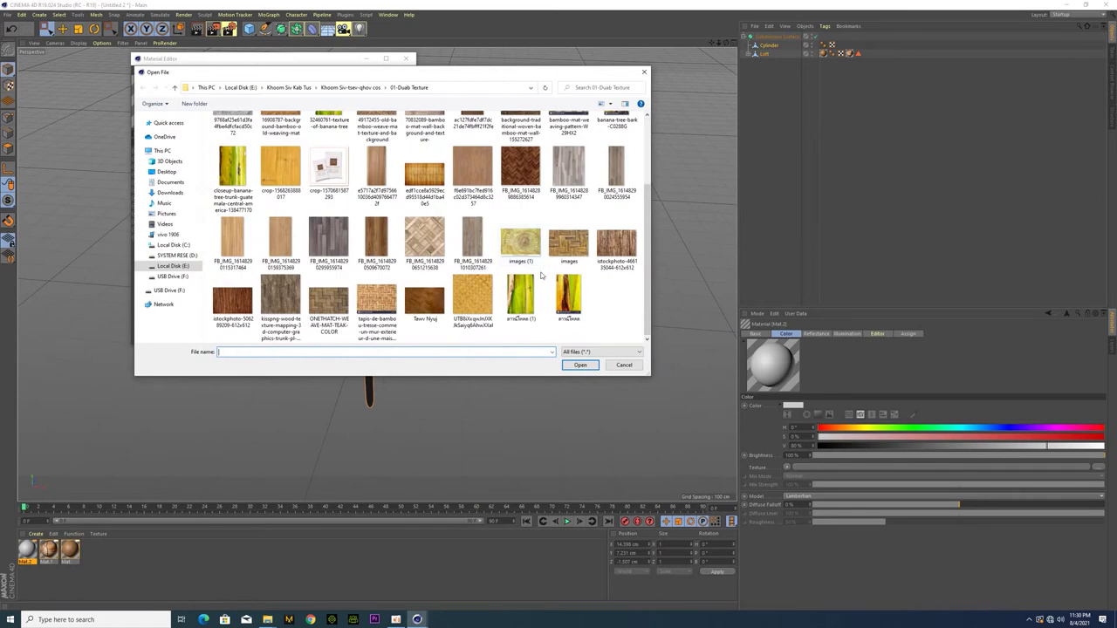
scroll(541, 276, "up", 3)
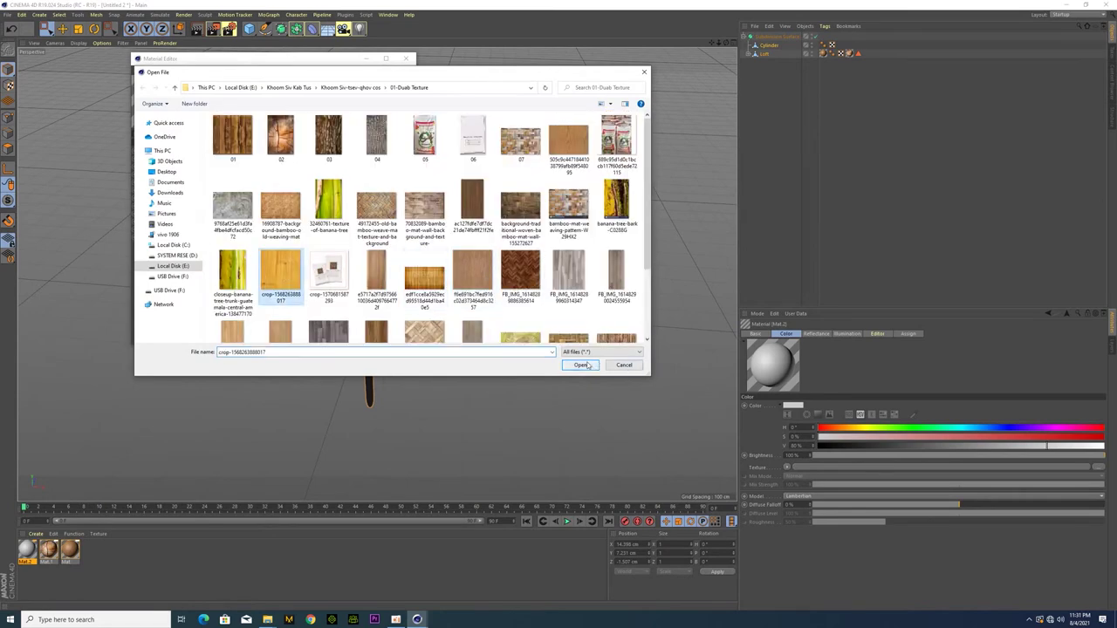
left_click(581, 365)
left_click(568, 337)
left_click(407, 55)
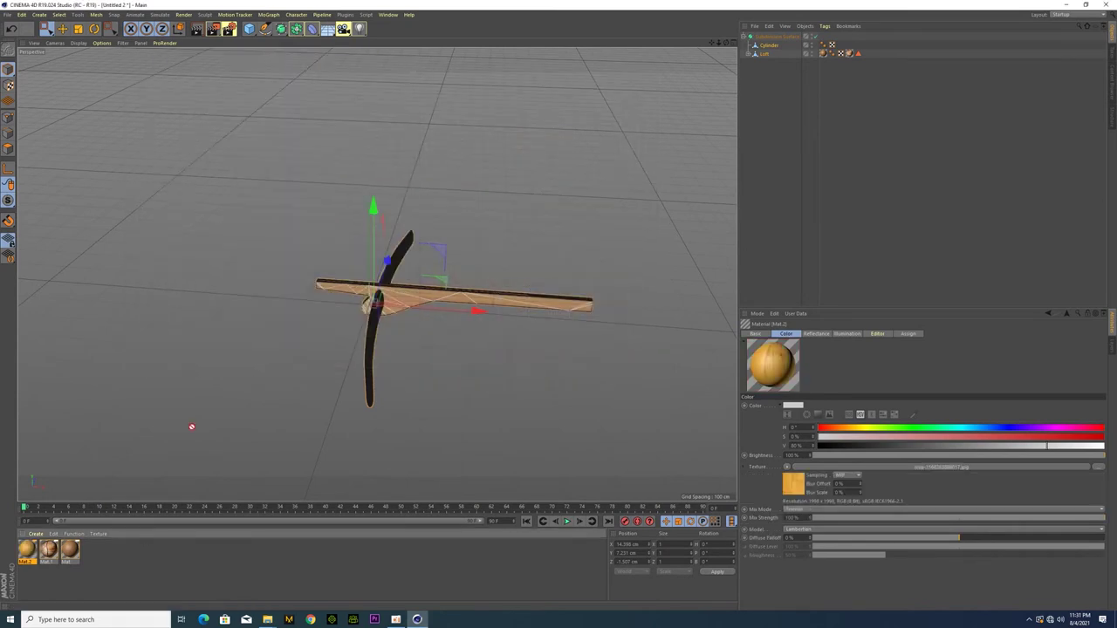
Step: Apply Mat.2 to the Subdivision Surface and hide the wireframe overlay
left_click(376, 366)
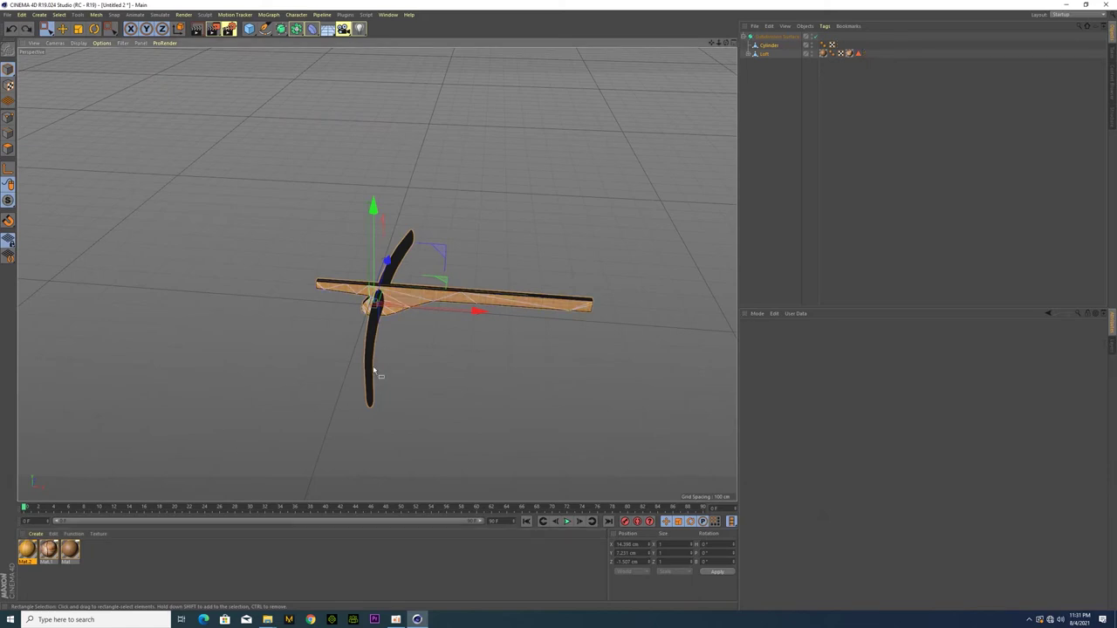
mouse_move(27, 548)
left_mouse_down()
mouse_move(373, 360)
mouse_move(269, 311)
mouse_move(296, 332)
mouse_move(237, 354)
mouse_move(423, 353)
mouse_move(347, 387)
left_mouse_up()
left_click(101, 43)
left_click(101, 63)
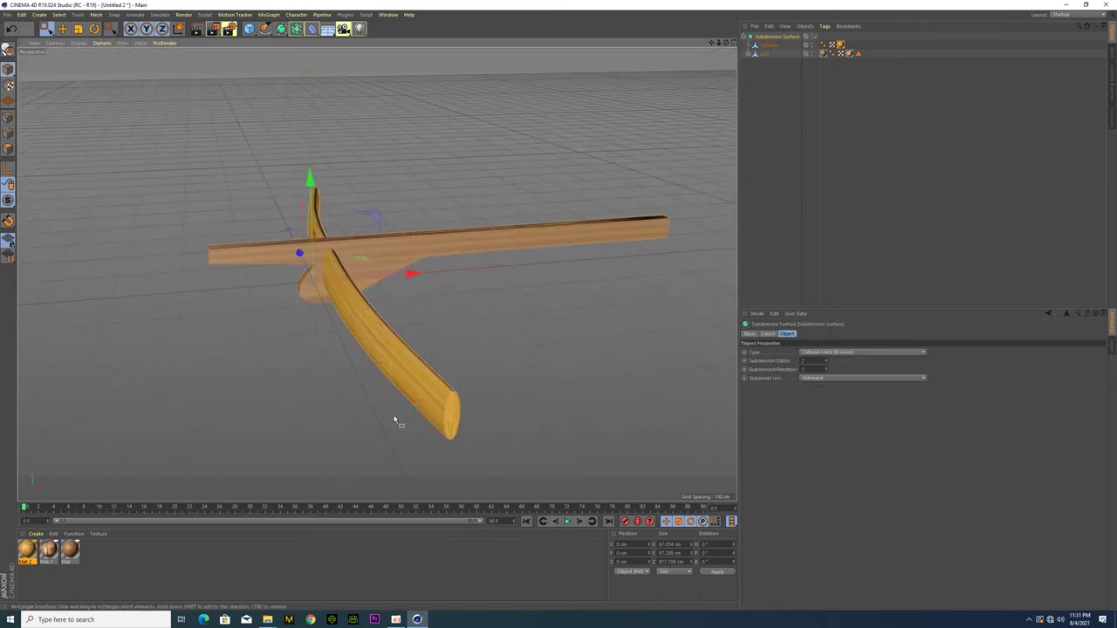
Step: Switch to Gouraud Shading (Lines) and inspect the Cylinder, Loft and Subdivision Surface selections
left_click(102, 43)
left_click(96, 58)
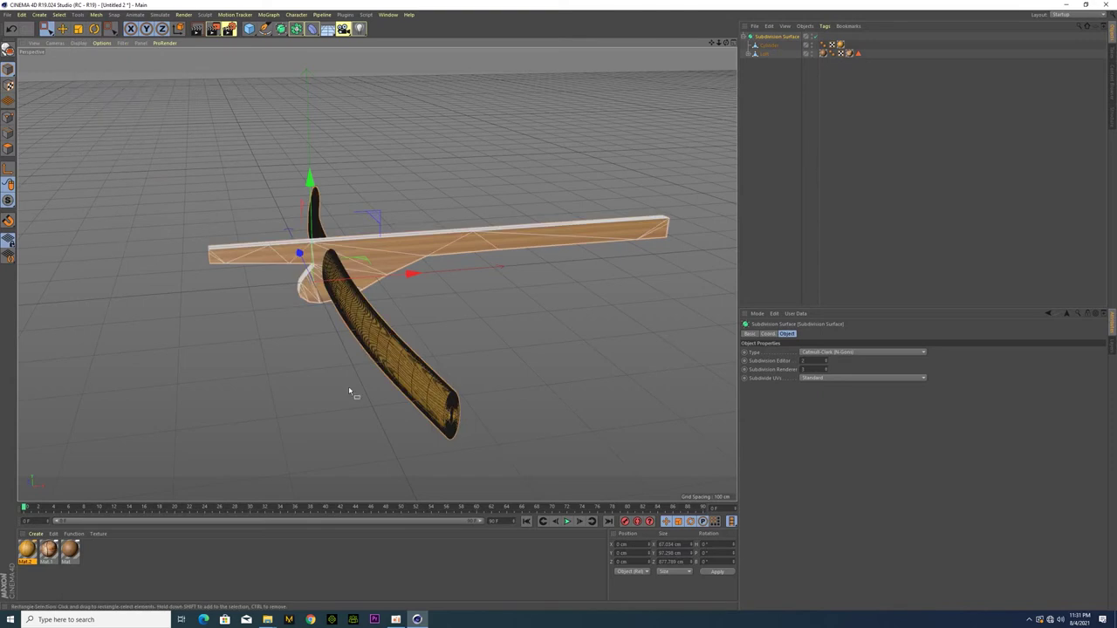
left_click_drag(354, 386, 378, 382, "alt")
left_click_drag(575, 303, 541, 342)
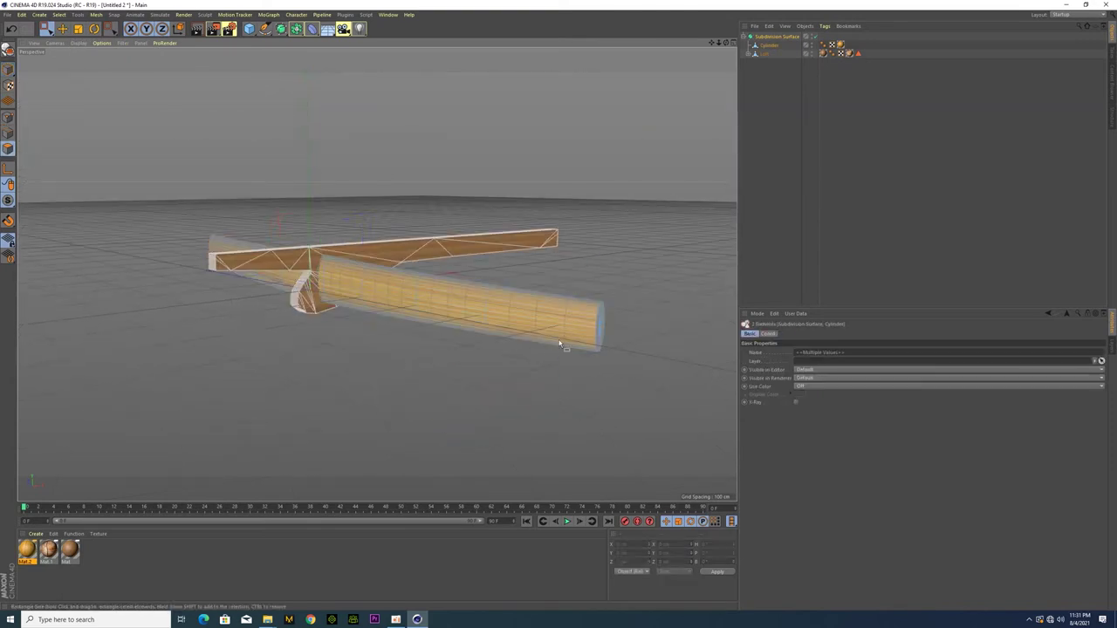
left_click(770, 46)
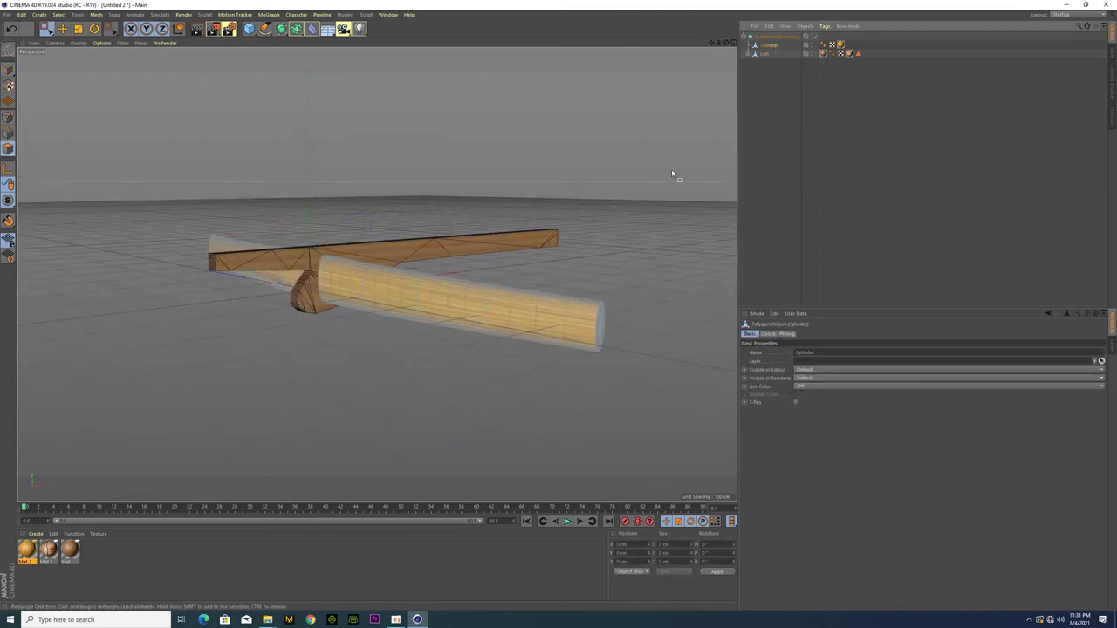
left_click(765, 54)
left_click_drag(485, 349, 349, 407, "alt")
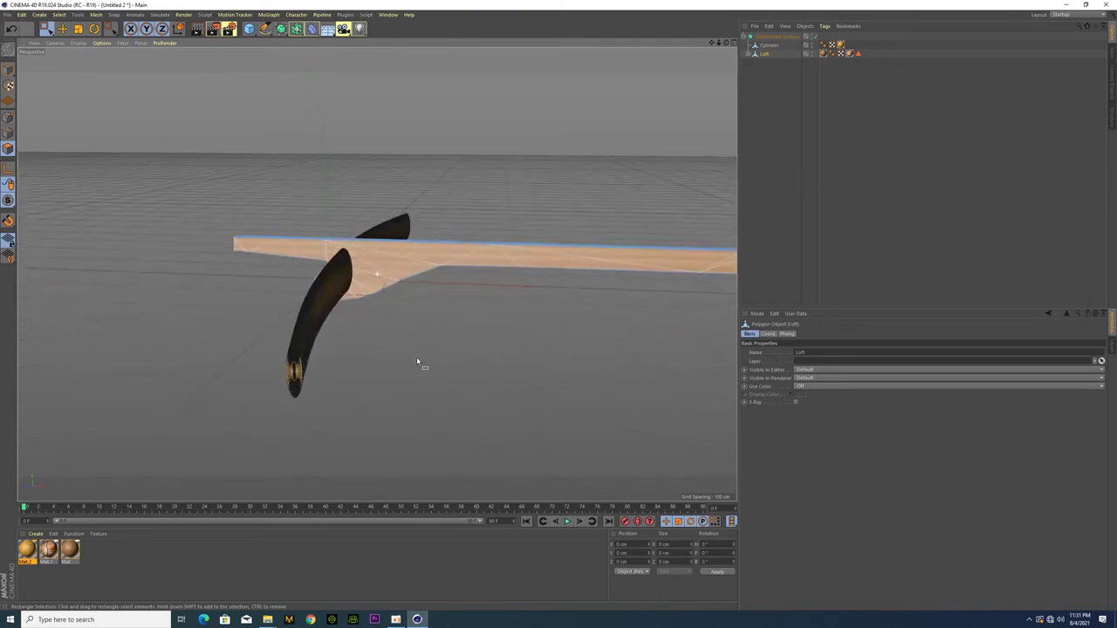
left_click(775, 37)
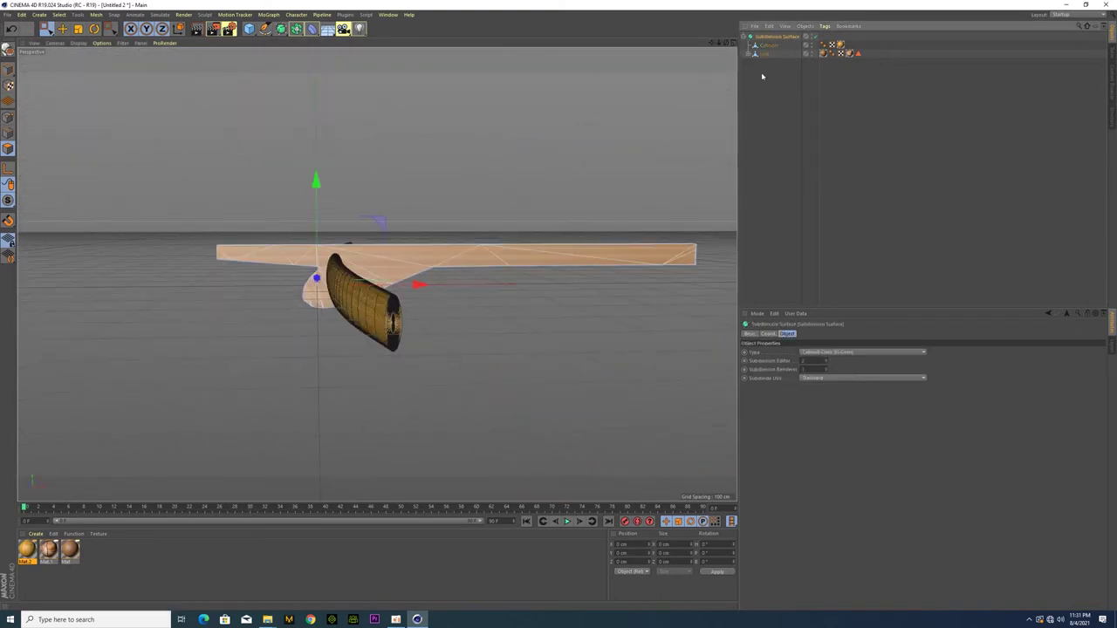
left_click_drag(765, 64, 757, 44)
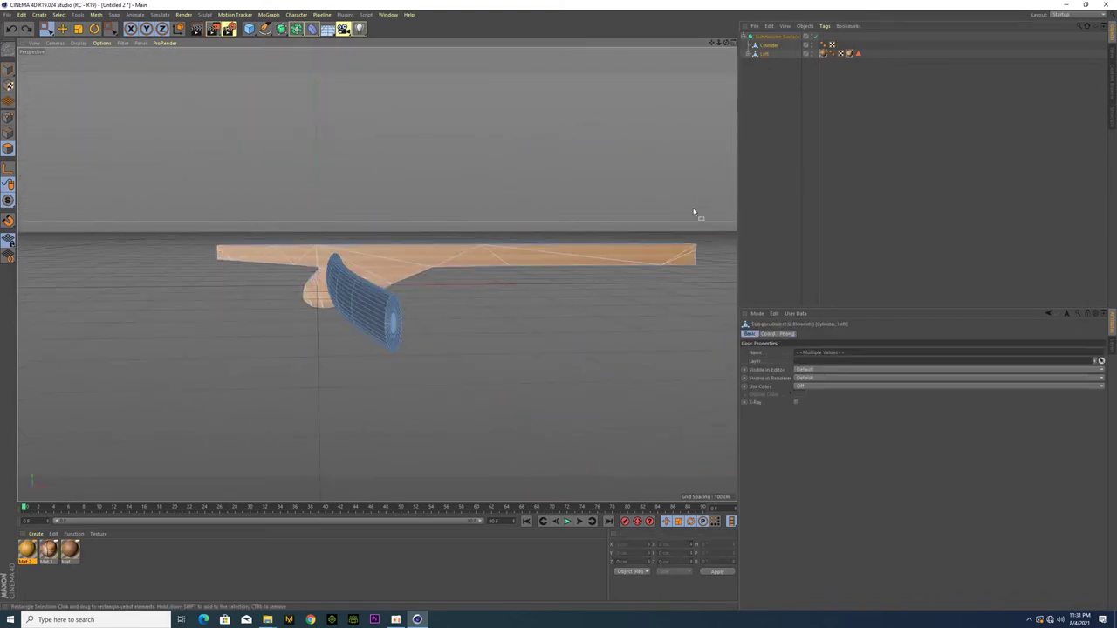
Step: Delete the Subdivision Surface, leaving the straight untextured cylinder and loft
key("ctrl+z")
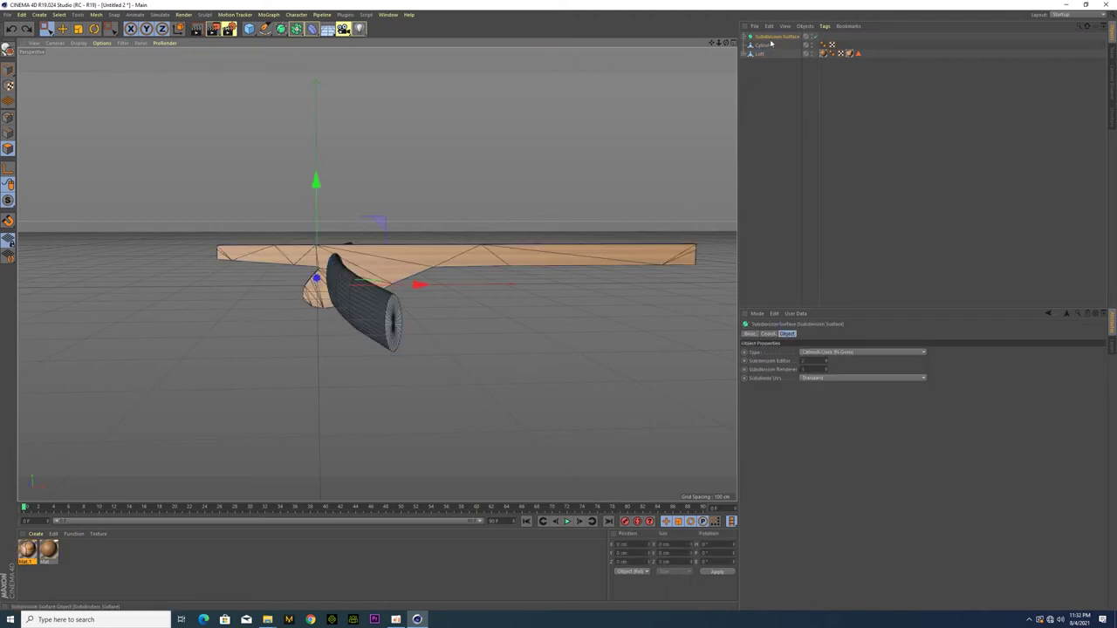
left_click(765, 40)
key("Delete")
mouse_move(454, 344)
left_mouse_down("alt")
mouse_move(296, 343)
mouse_move(503, 350)
mouse_move(448, 341)
left_mouse_up("alt")
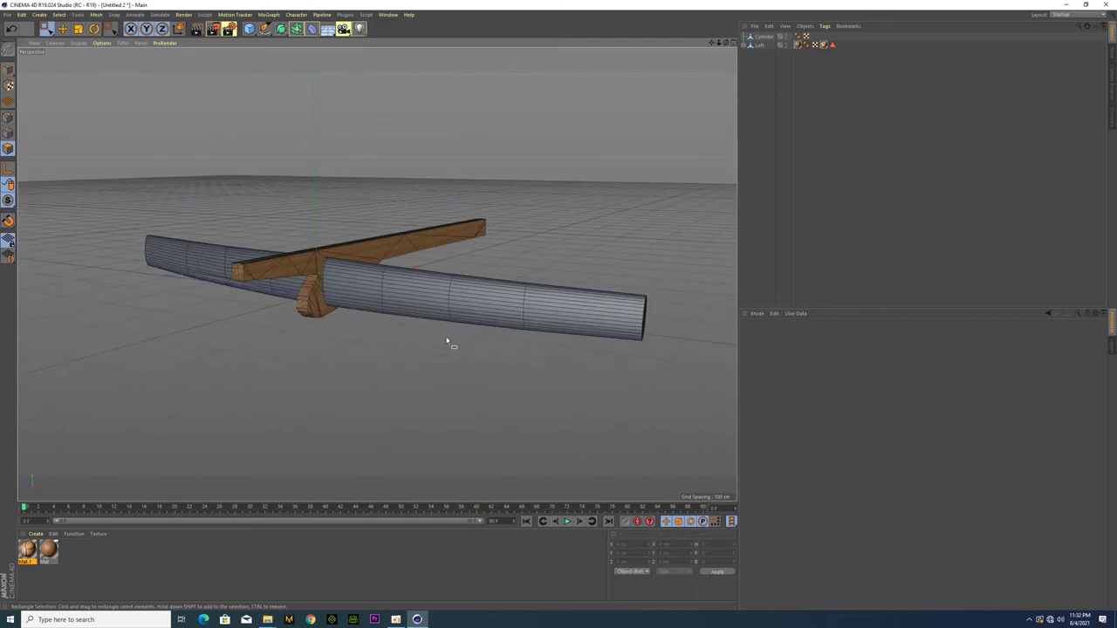
Step: Create a new material with a wood image texture and apply it to the cylinder
double_click(113, 550)
double_click(34, 557)
left_click(291, 144)
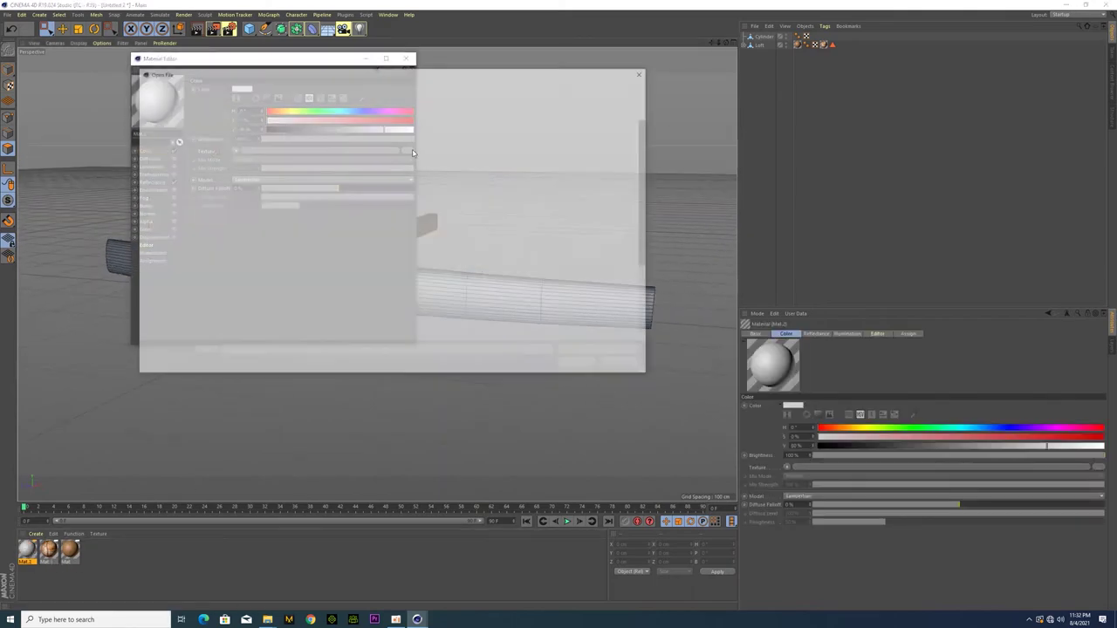
left_click(424, 278)
left_click(580, 365)
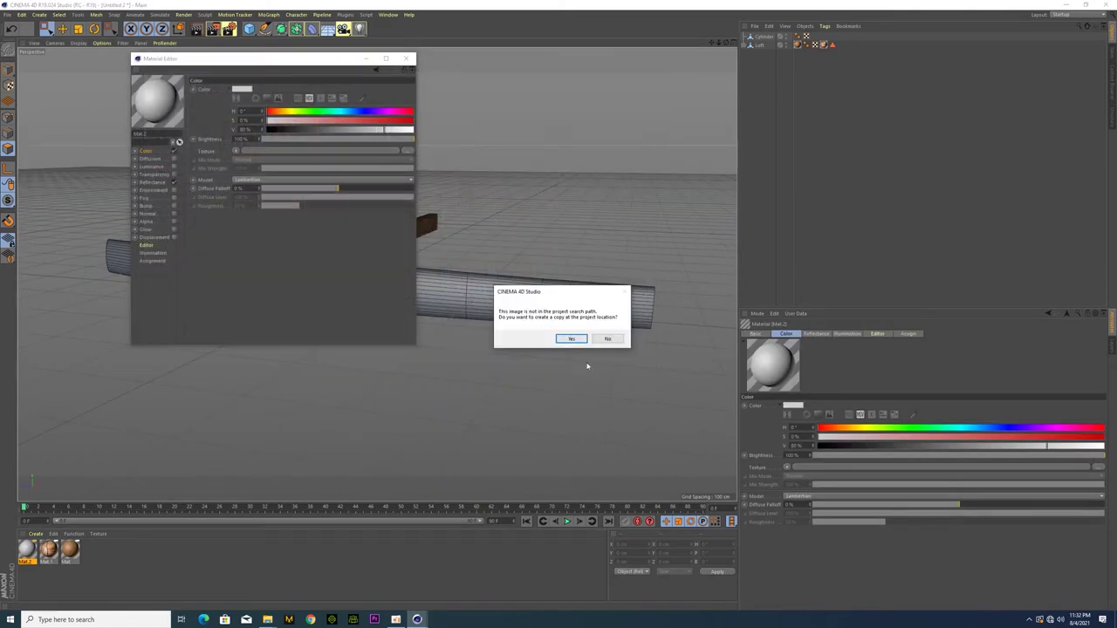
left_click(571, 339)
left_click(406, 58)
left_click_drag(422, 342, 437, 297)
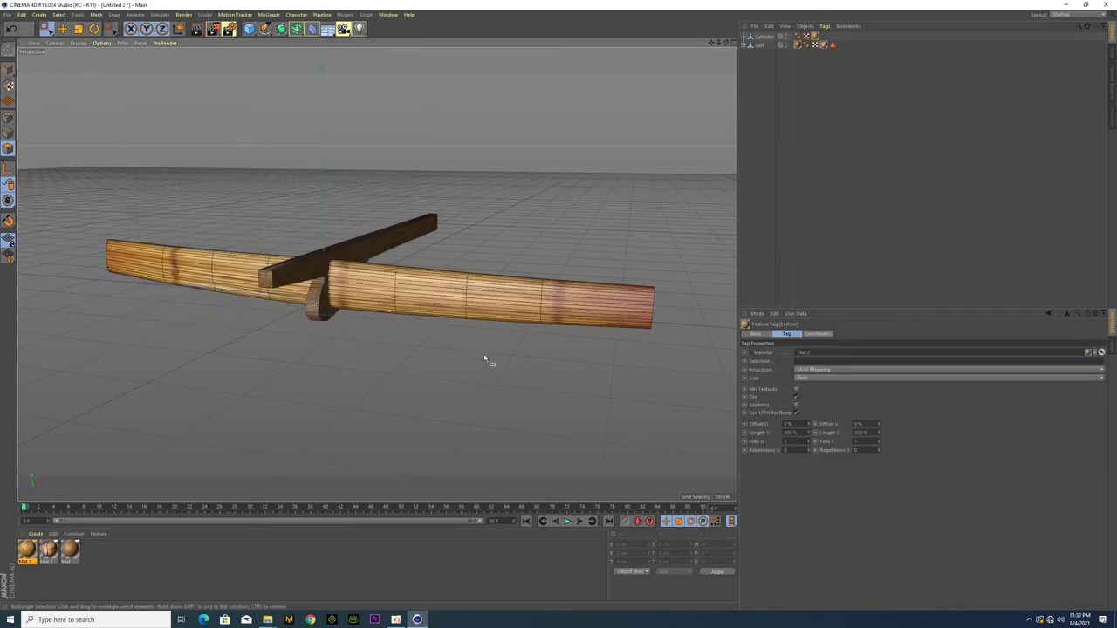
left_click_drag(477, 369, 604, 309, "alt")
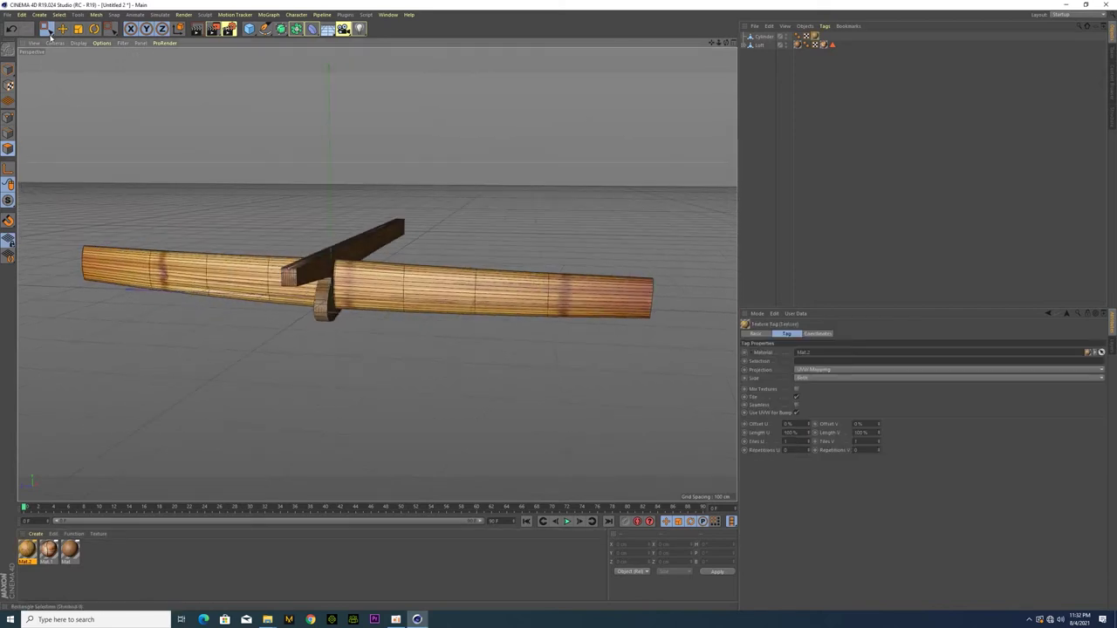
Step: Switch to Live Selection and select the wooden Cylinder log
left_click_drag(48, 30, 88, 55)
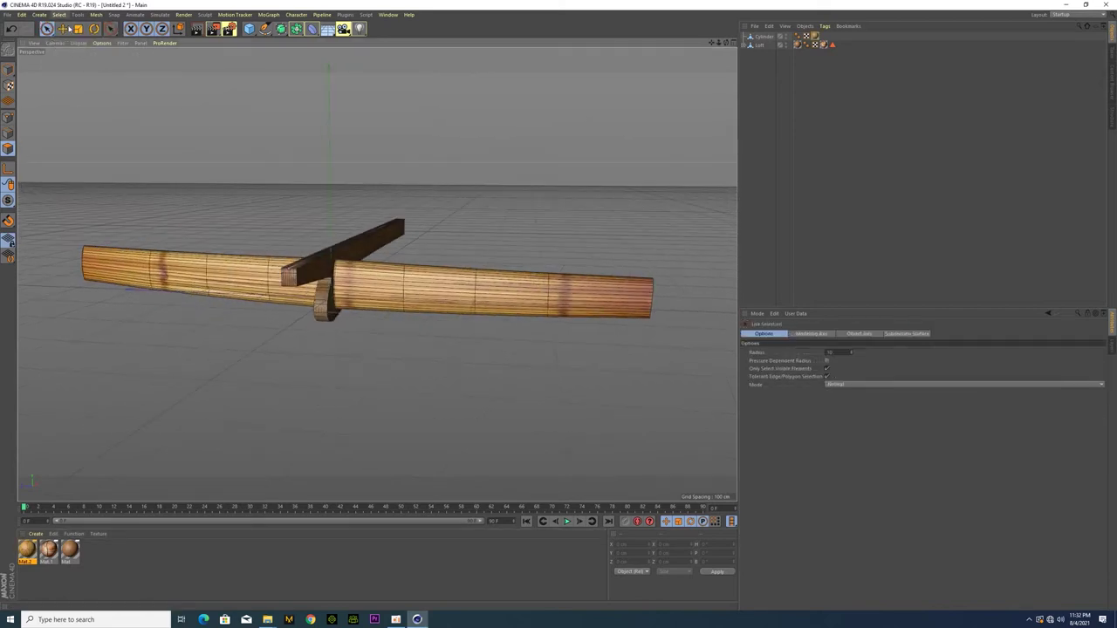
left_click(515, 301)
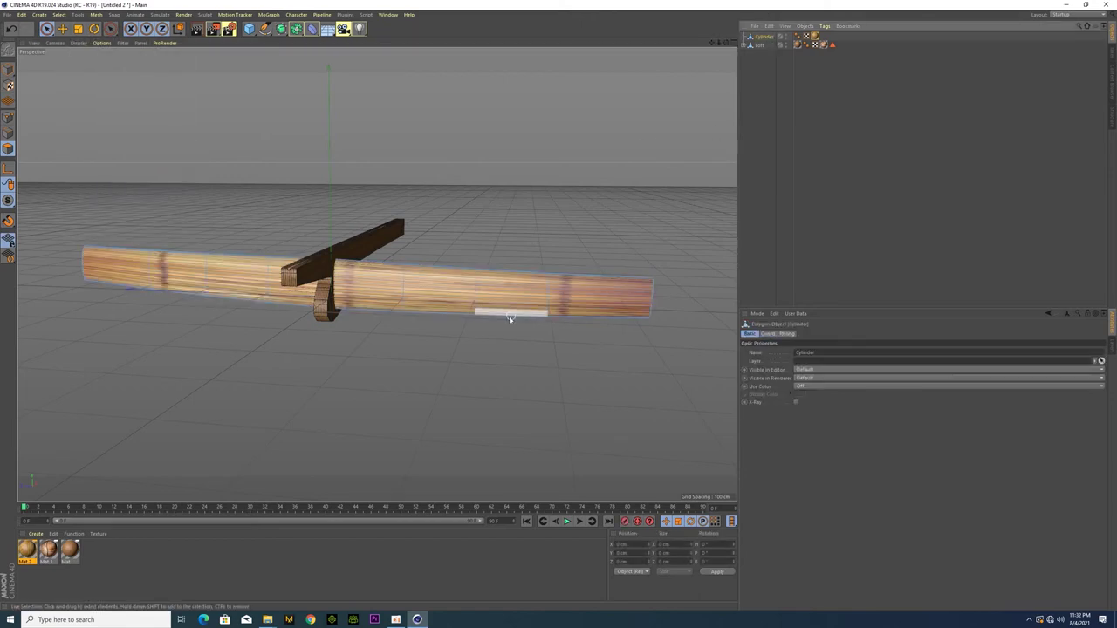
left_click_drag(598, 283, 520, 331, "alt")
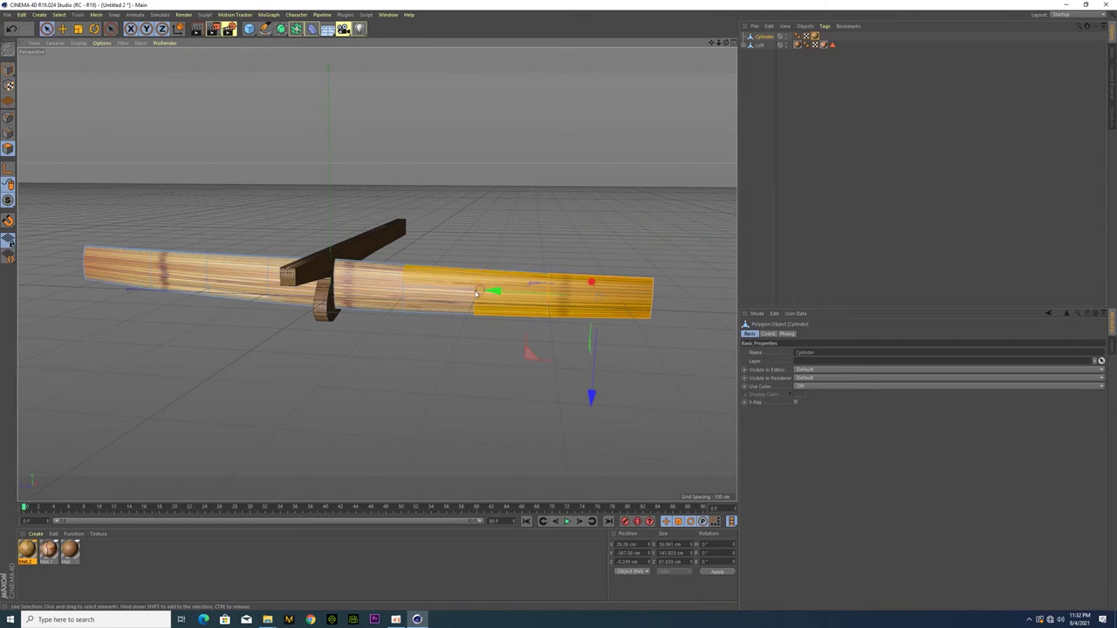
Step: Create another material from an image texture and apply it to the log
double_click(94, 554)
double_click(92, 549)
left_click(224, 232)
scroll(430, 291, "down", 3)
scroll(430, 291, "down", 1)
left_click(232, 279)
left_click(580, 365)
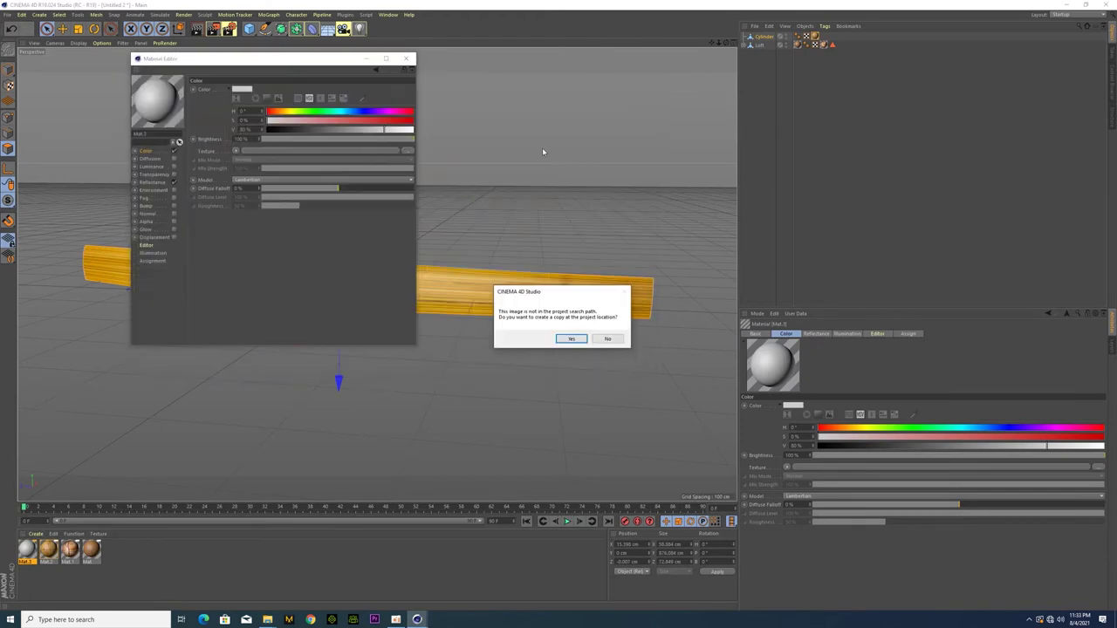
left_click(571, 338)
left_click(406, 58)
left_click_drag(467, 337, 471, 306)
mouse_move(501, 374)
left_mouse_down("alt")
mouse_move(473, 386)
mouse_move(466, 374)
mouse_move(475, 390)
mouse_move(535, 399)
mouse_move(506, 375)
left_mouse_up("alt")
Step: Swap the material's texture for a different wood image and inspect the crossbow
double_click(27, 548)
left_click(393, 152)
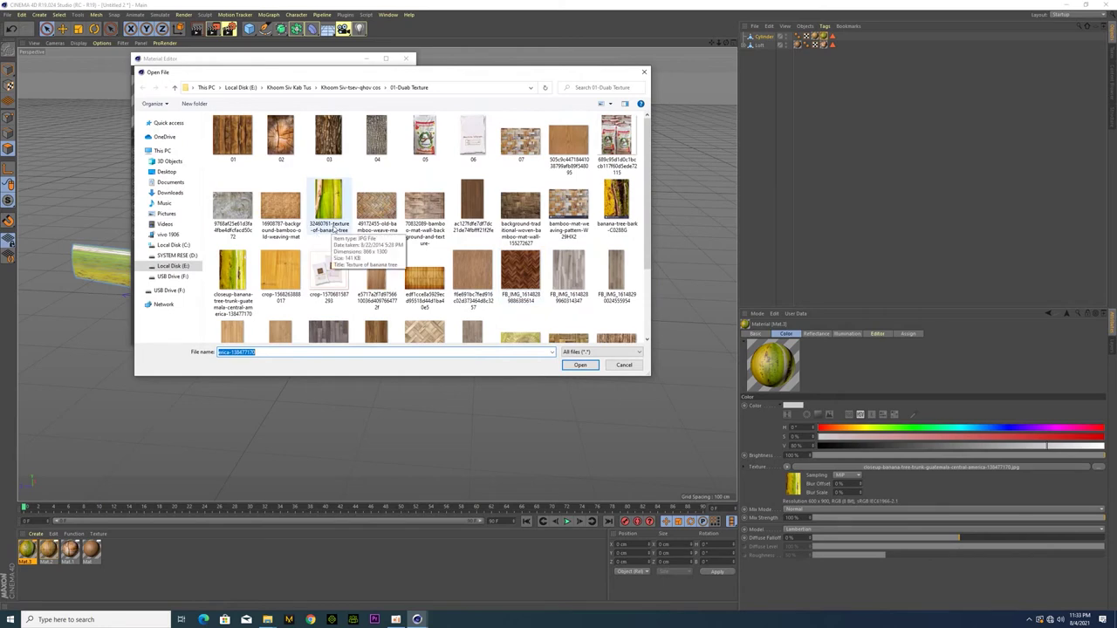
left_click(580, 365)
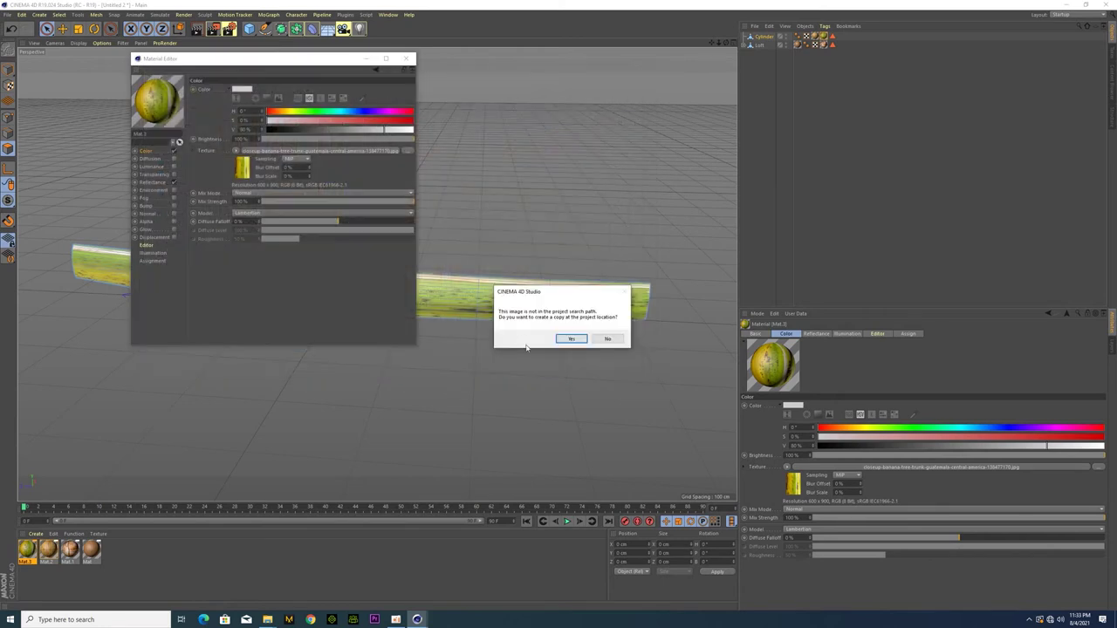
left_click(609, 338)
left_click(405, 61)
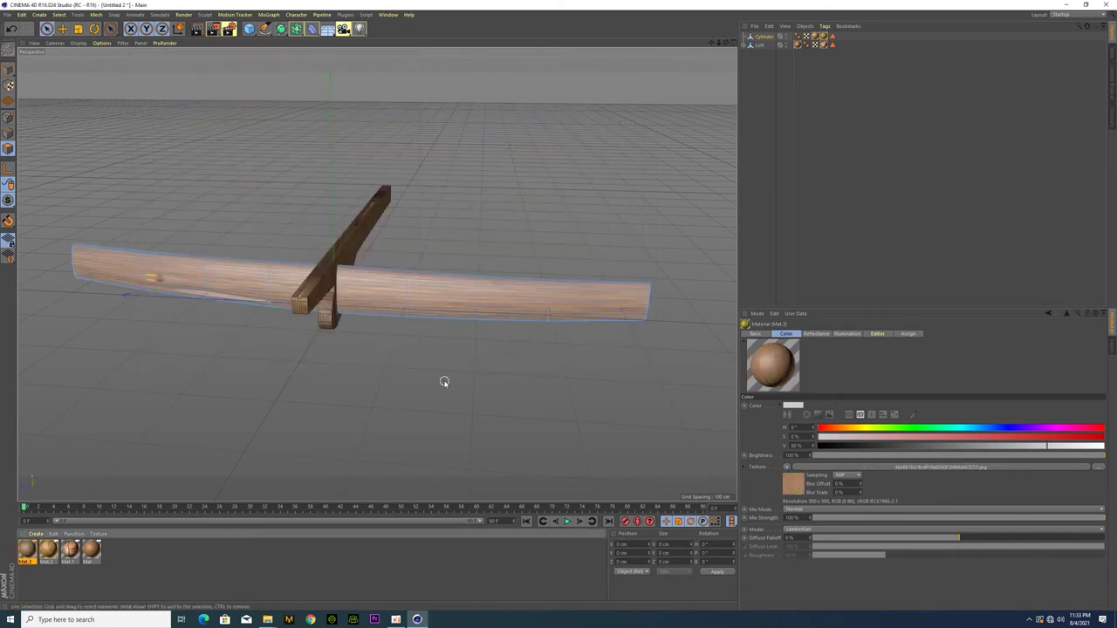
mouse_move(444, 382)
left_mouse_down("alt")
mouse_move(262, 369)
mouse_move(490, 360)
mouse_move(375, 361)
mouse_move(200, 296)
left_mouse_up("alt")
mouse_move(174, 344)
left_mouse_down("alt")
mouse_move(295, 356)
mouse_move(253, 368)
left_mouse_up("alt")
mouse_move(388, 365)
left_mouse_down("alt")
mouse_move(282, 359)
mouse_move(177, 292)
left_mouse_up("alt")
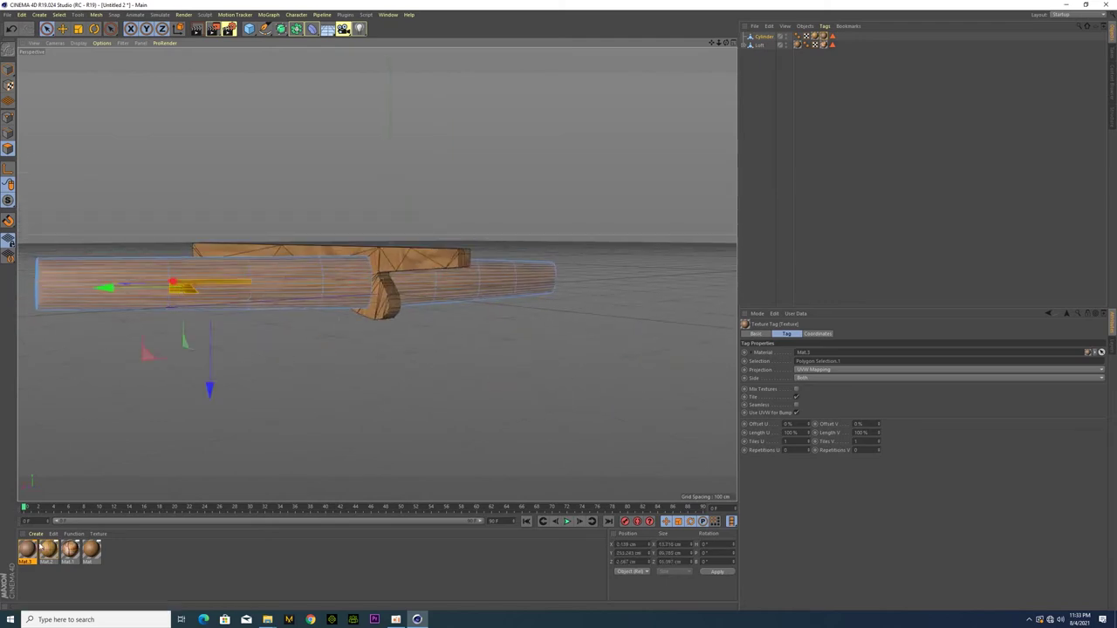
mouse_move(240, 363)
left_mouse_down("alt")
mouse_move(374, 386)
mouse_move(311, 349)
mouse_move(199, 327)
mouse_move(303, 309)
left_mouse_up("alt")
left_click(786, 110)
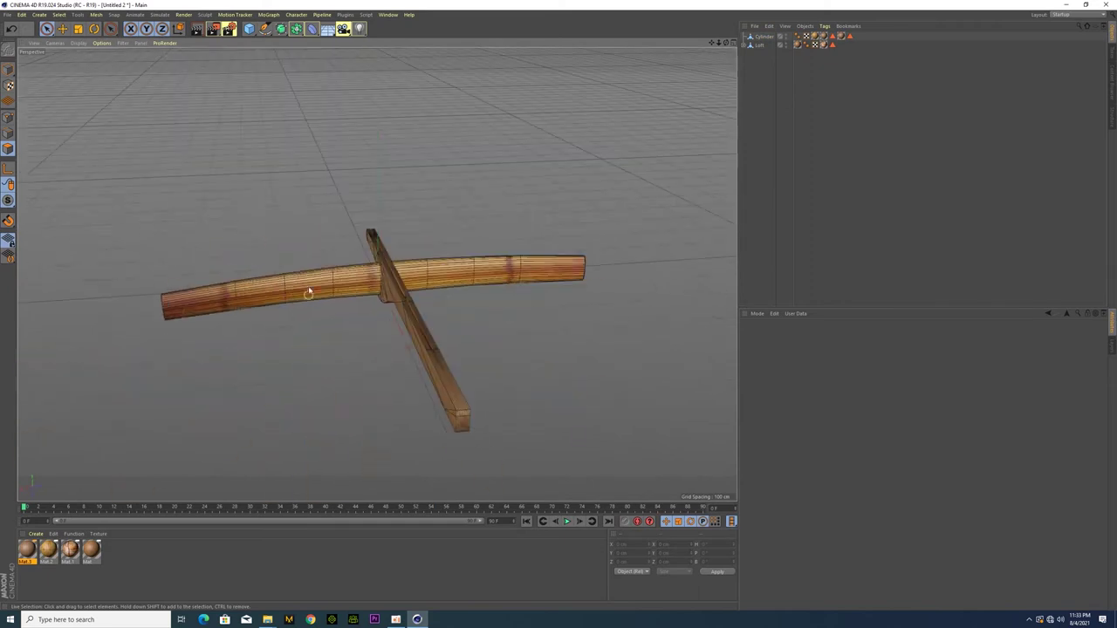
left_click(262, 292)
left_click(280, 28, "alt")
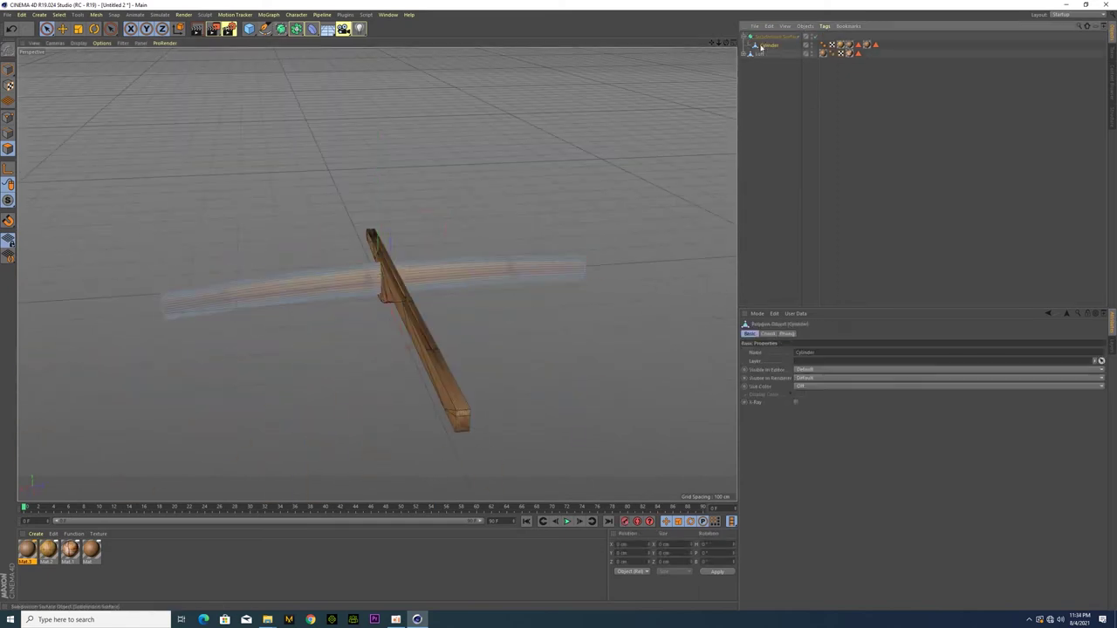
left_click(79, 42)
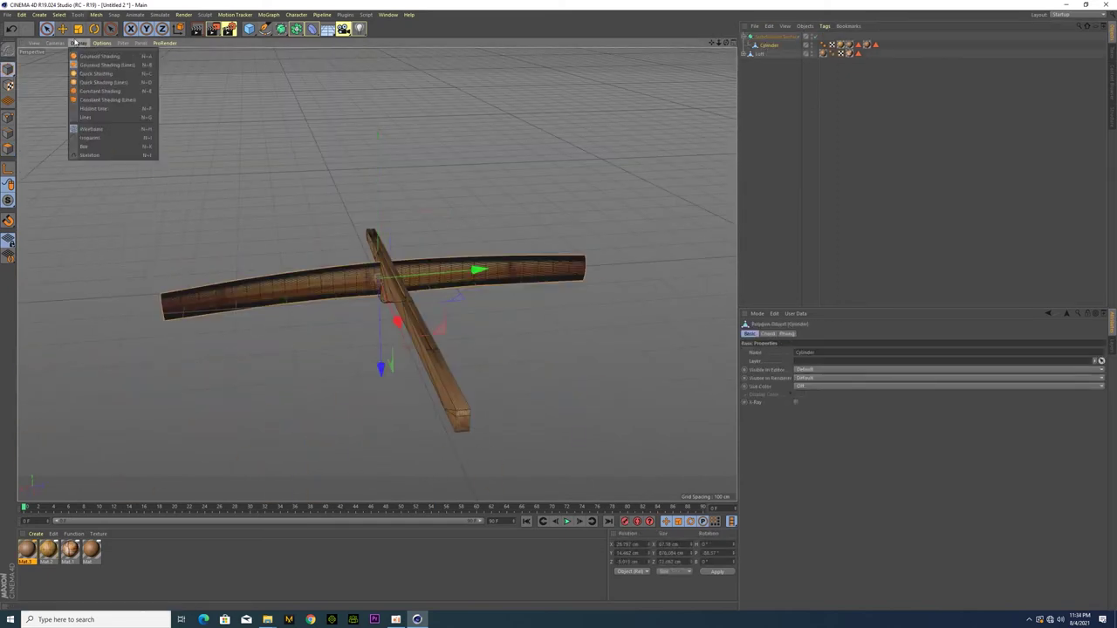
left_click(96, 57)
left_click(306, 308)
mouse_move(307, 308)
left_mouse_down("alt")
mouse_move(370, 356)
mouse_move(524, 319)
mouse_move(384, 288)
mouse_move(349, 329)
mouse_move(540, 330)
mouse_move(392, 351)
mouse_move(340, 337)
mouse_move(332, 299)
mouse_move(318, 300)
left_mouse_up("alt")
mouse_move(171, 299)
left_mouse_down("alt")
mouse_move(219, 324)
mouse_move(218, 374)
mouse_move(314, 362)
mouse_move(189, 373)
mouse_move(154, 349)
mouse_move(162, 342)
mouse_move(261, 378)
mouse_move(197, 368)
mouse_move(398, 424)
mouse_move(349, 349)
mouse_move(422, 359)
mouse_move(310, 364)
mouse_move(341, 372)
mouse_move(356, 355)
mouse_move(173, 280)
mouse_move(294, 323)
mouse_move(328, 311)
mouse_move(197, 268)
mouse_move(221, 289)
mouse_move(187, 384)
mouse_move(192, 375)
mouse_move(376, 363)
left_mouse_up("alt")
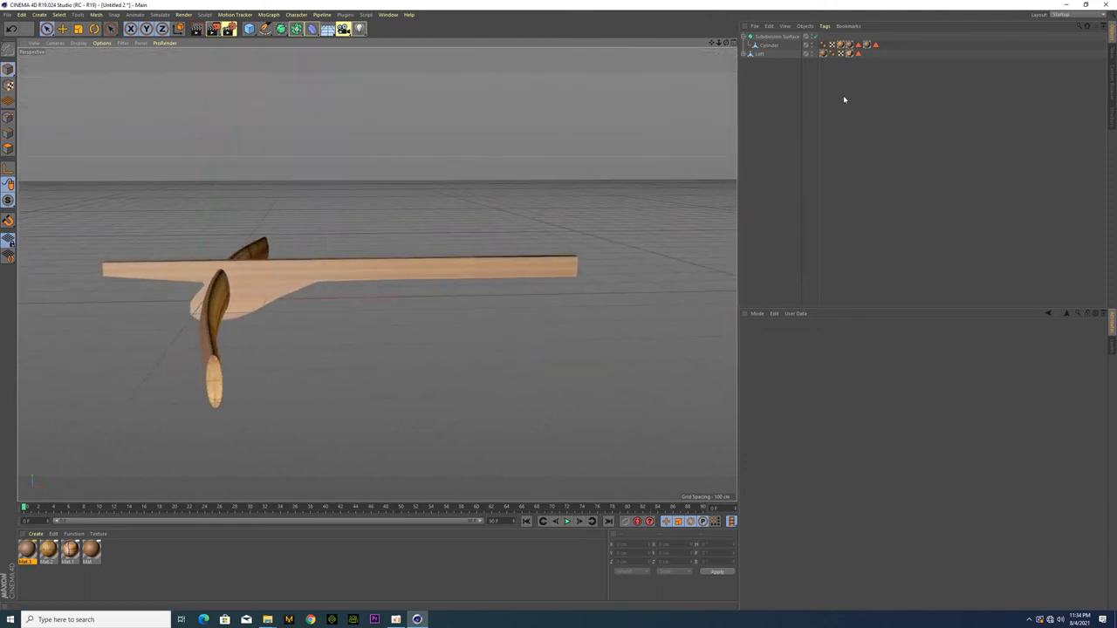
left_click(777, 36)
key("Delete")
key("ctrl+z")
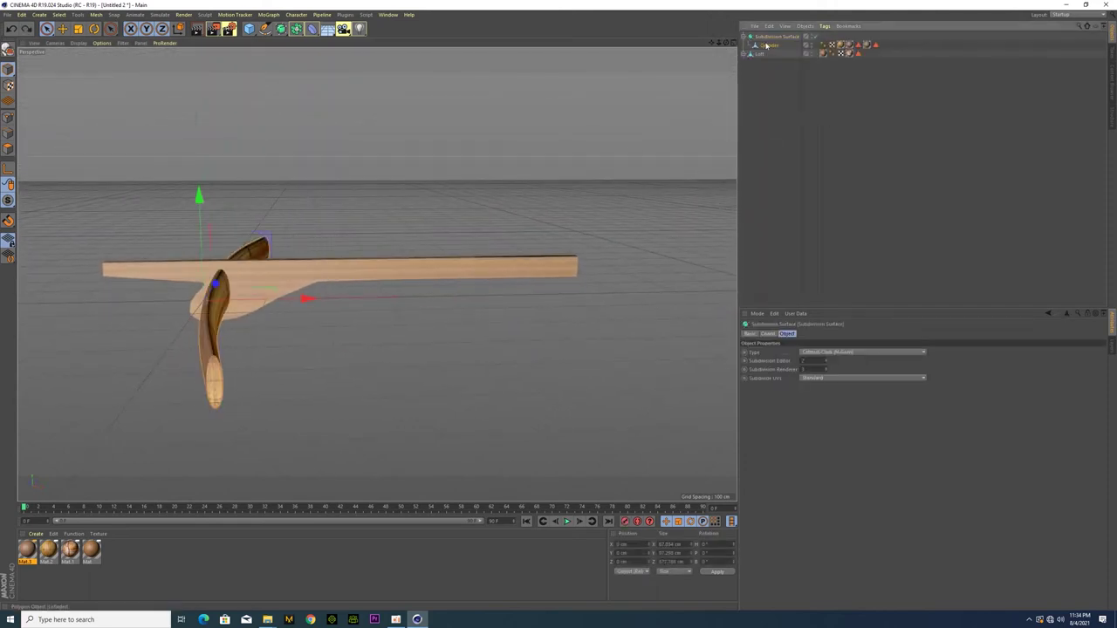
left_click(493, 247)
mouse_move(493, 247)
left_mouse_down("alt")
mouse_move(254, 387)
mouse_move(351, 297)
mouse_move(409, 349)
left_mouse_up("alt")
left_click(352, 297)
scroll(318, 387, "up", 5)
mouse_move(318, 387)
left_mouse_down("alt")
mouse_move(348, 347)
mouse_move(379, 369)
mouse_move(292, 367)
left_mouse_up("alt")
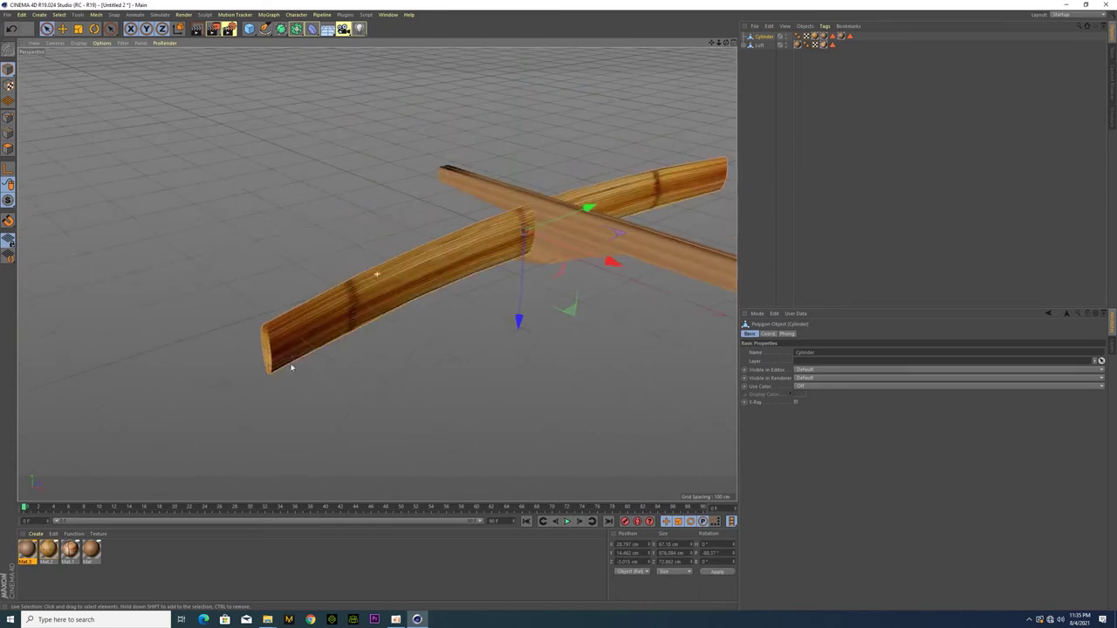
left_click(8, 148)
Step: Try a Line Cut at the log's end while orbiting closer, then cancel it
right_click(293, 246)
left_click(322, 338)
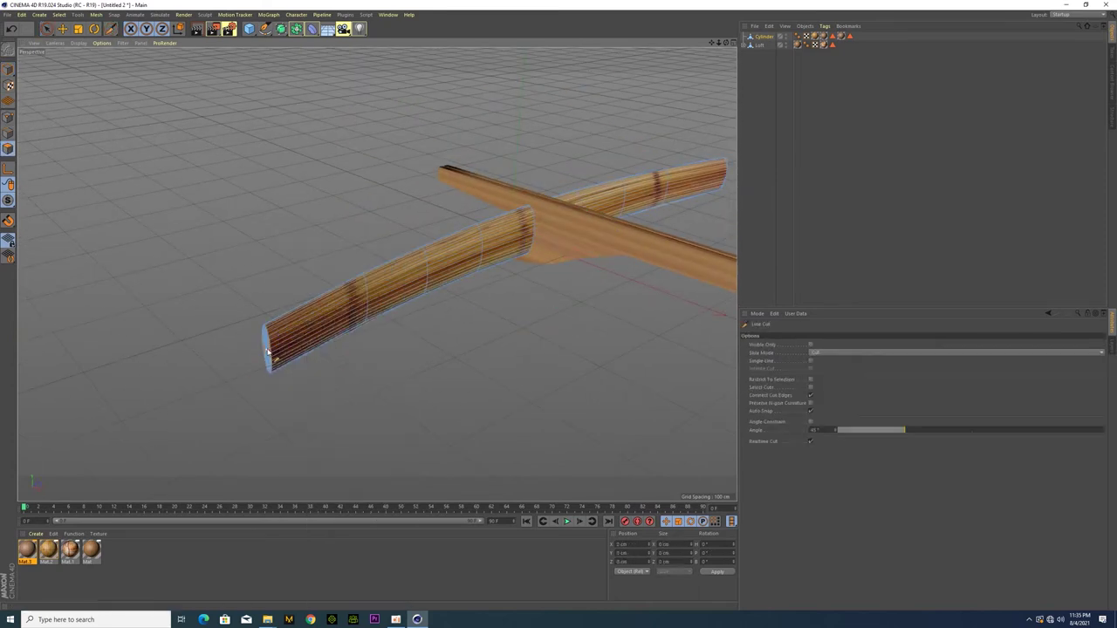
left_click_drag(323, 338, 268, 322, "alt")
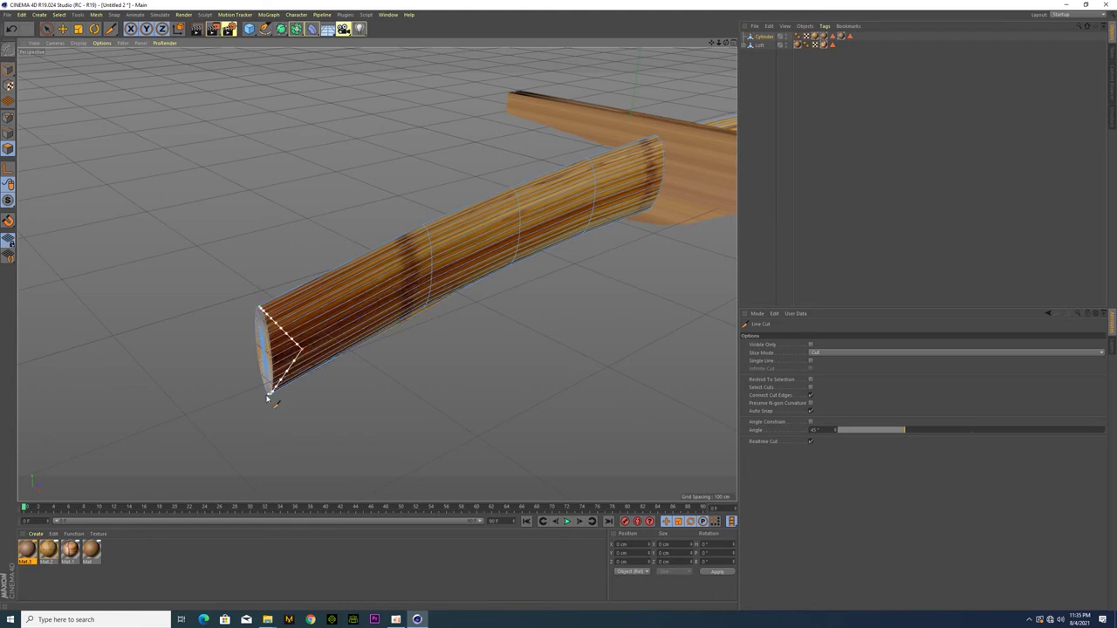
key("space")
mouse_move(300, 406)
left_mouse_down("alt")
mouse_move(238, 337)
mouse_move(364, 349)
mouse_move(387, 374)
mouse_move(287, 411)
mouse_move(428, 377)
mouse_move(296, 395)
mouse_move(302, 410)
mouse_move(279, 409)
left_mouse_up("alt")
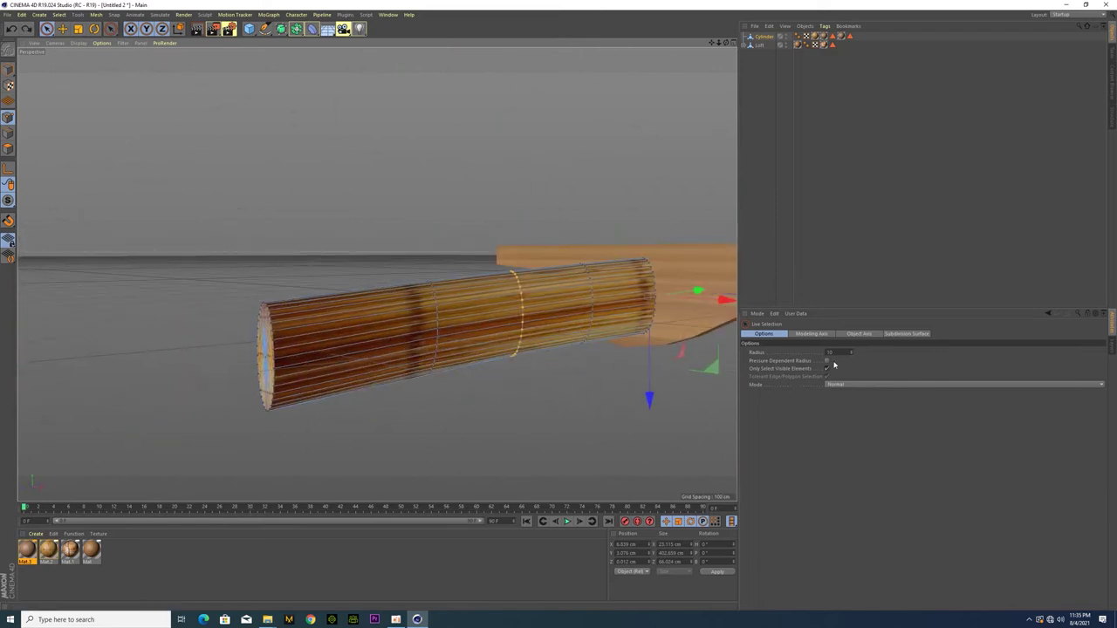
right_click(438, 347)
left_click(467, 425)
scroll(264, 305, "up", 2)
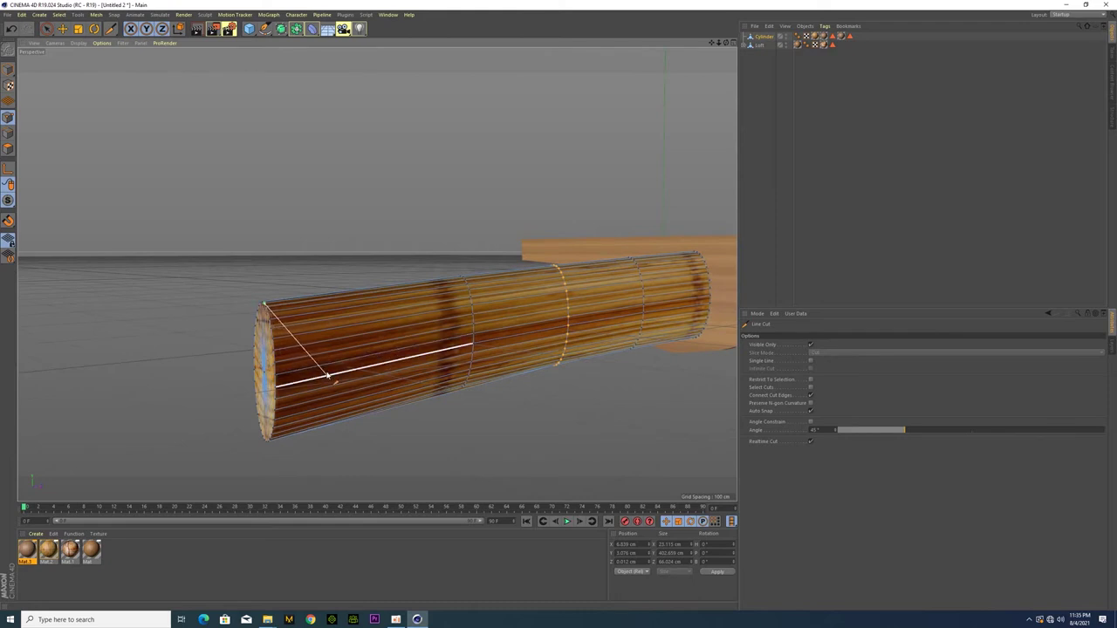
key("space")
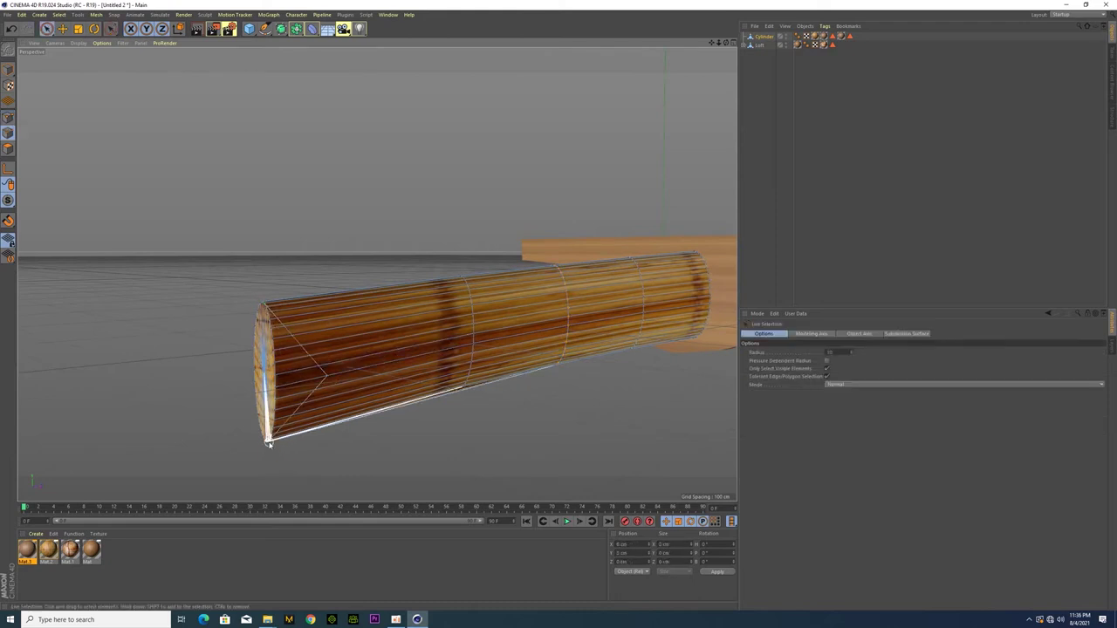
Step: Line-cut a V-shaped chevron into the log end and select the chevron strip polygons
left_click(295, 310)
right_click(302, 314)
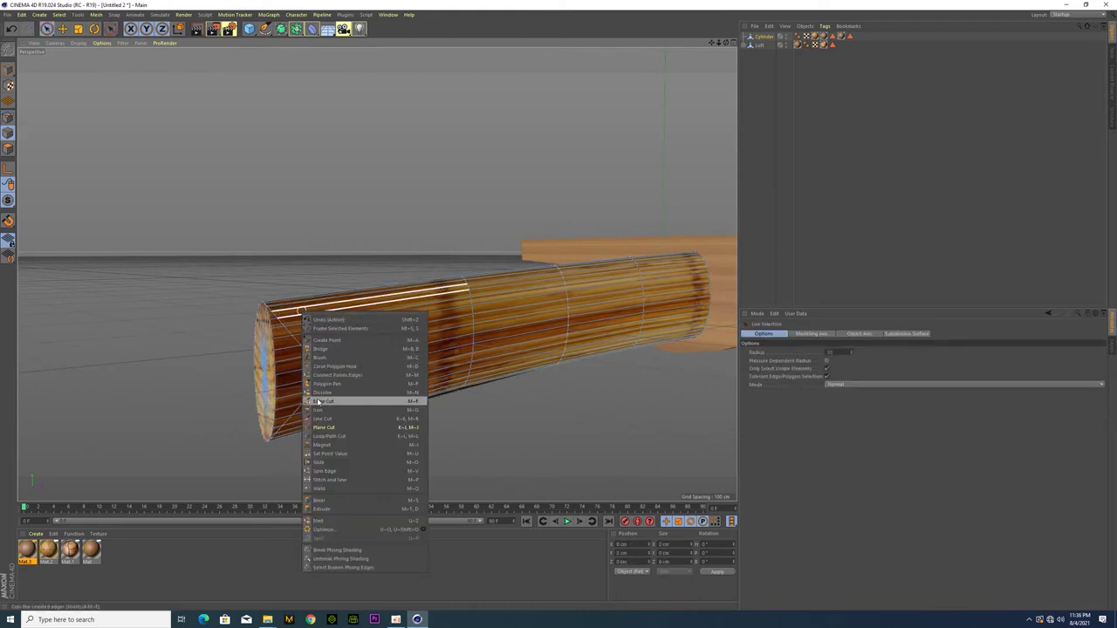
left_click(321, 419)
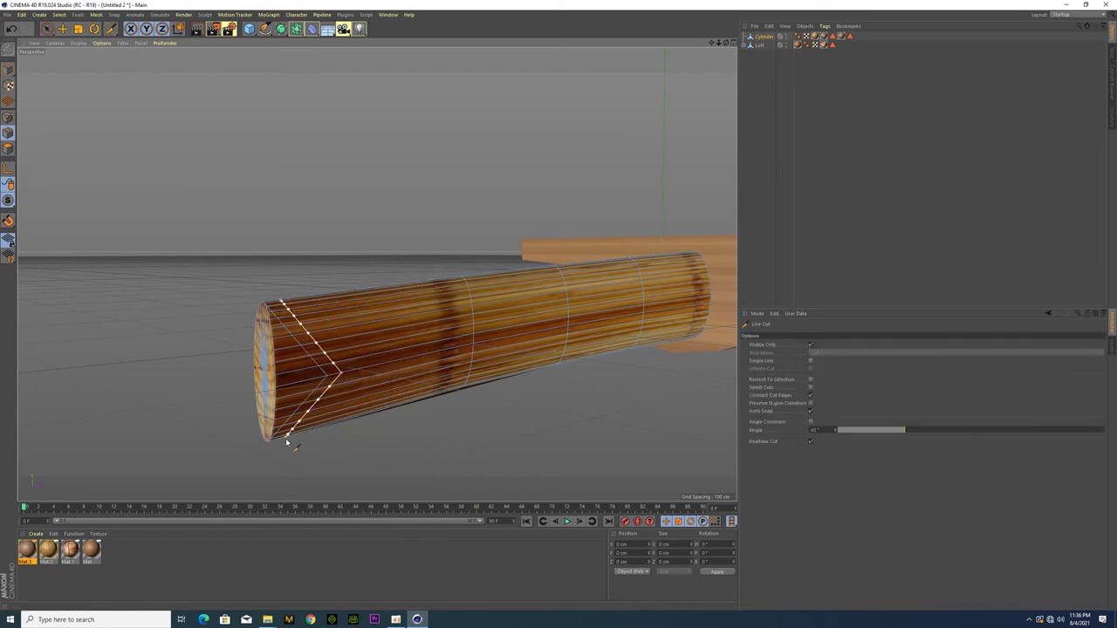
key("space")
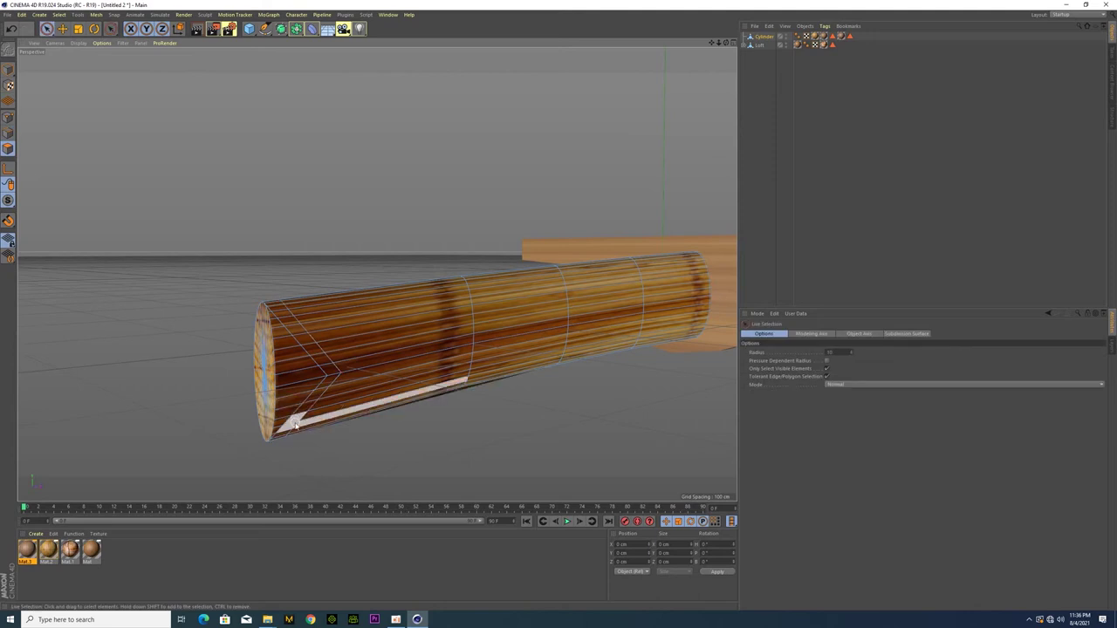
key("ctrl+shift+a")
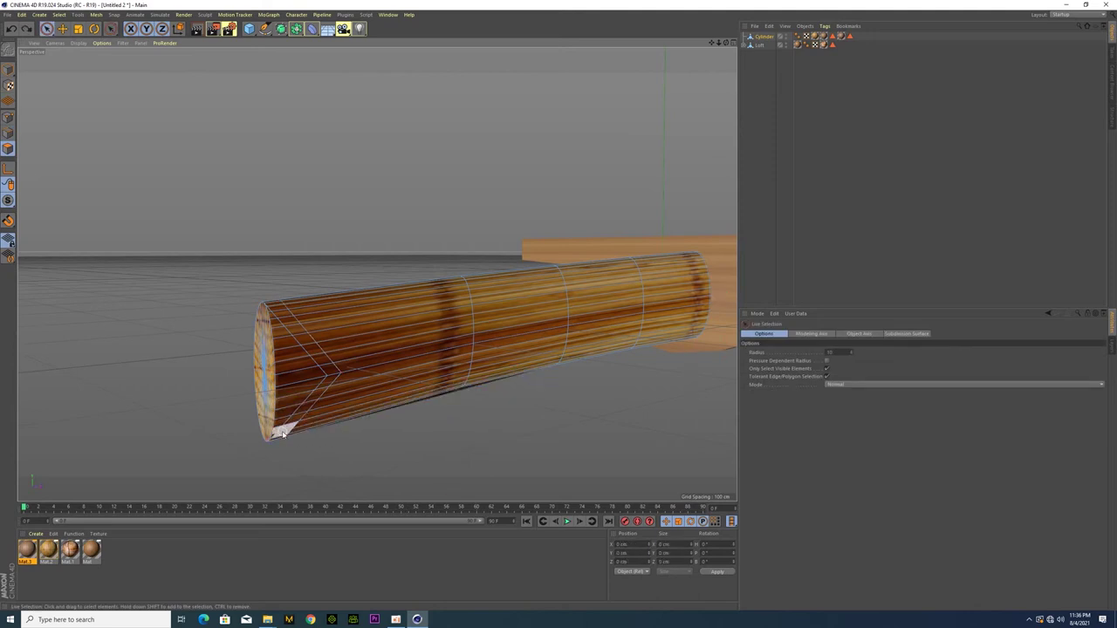
scroll(280, 441, "up", 3)
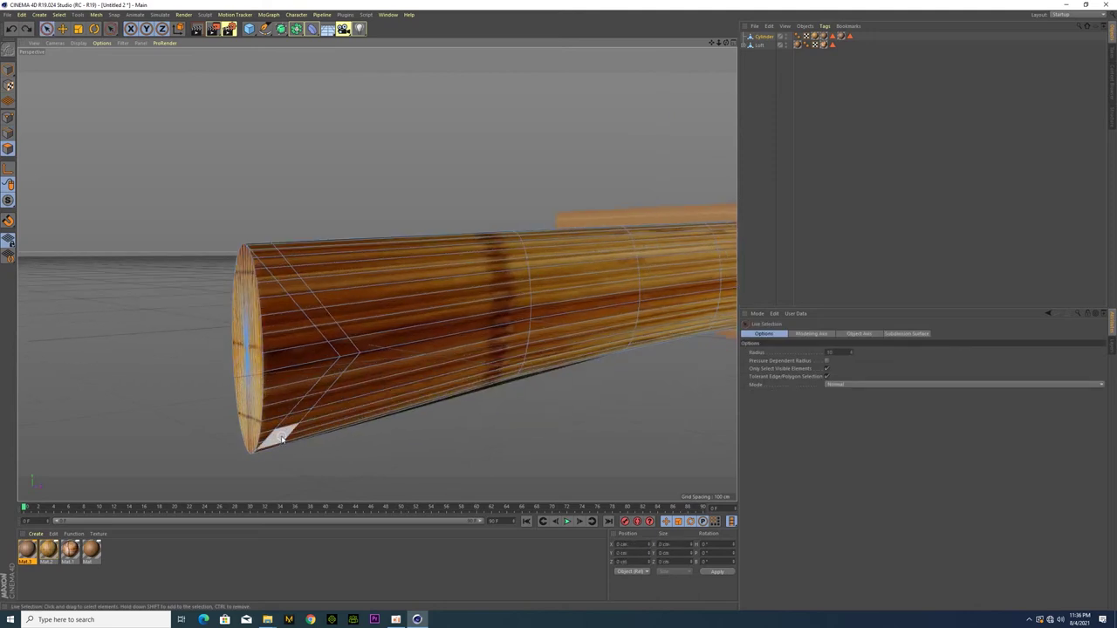
mouse_move(340, 367)
left_mouse_down("shift")
mouse_move(331, 328)
mouse_move(387, 304)
left_mouse_up("shift")
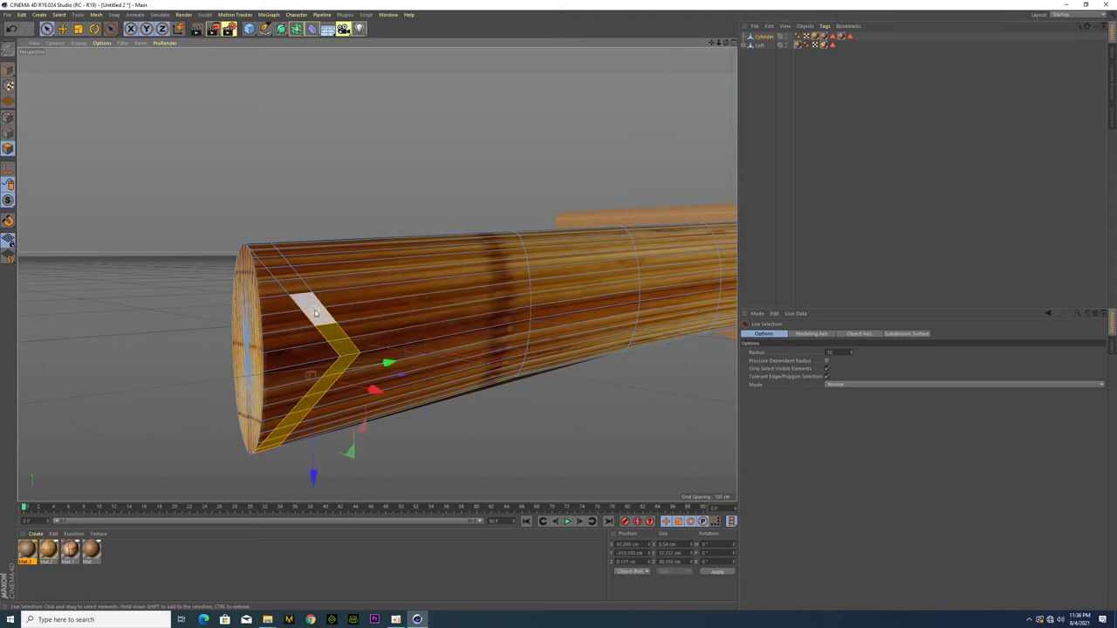
Step: Extrude the chevron polygon strip inward by -1.5 cm
right_click(323, 251)
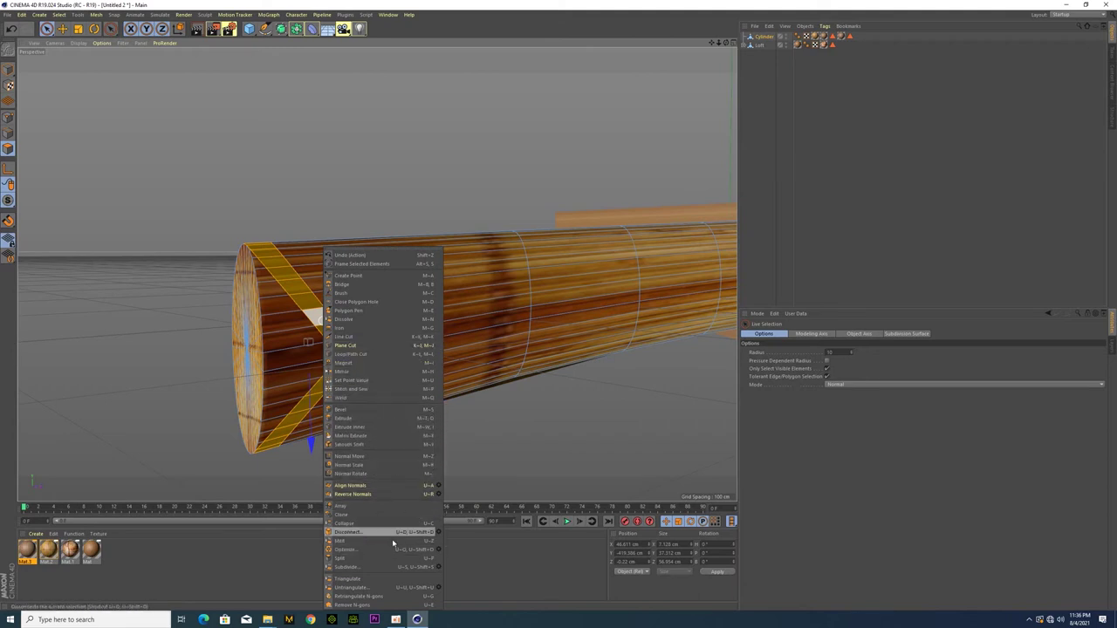
left_click(407, 418)
mouse_move(297, 375)
left_mouse_down()
mouse_move(345, 355)
mouse_move(433, 462)
left_mouse_up()
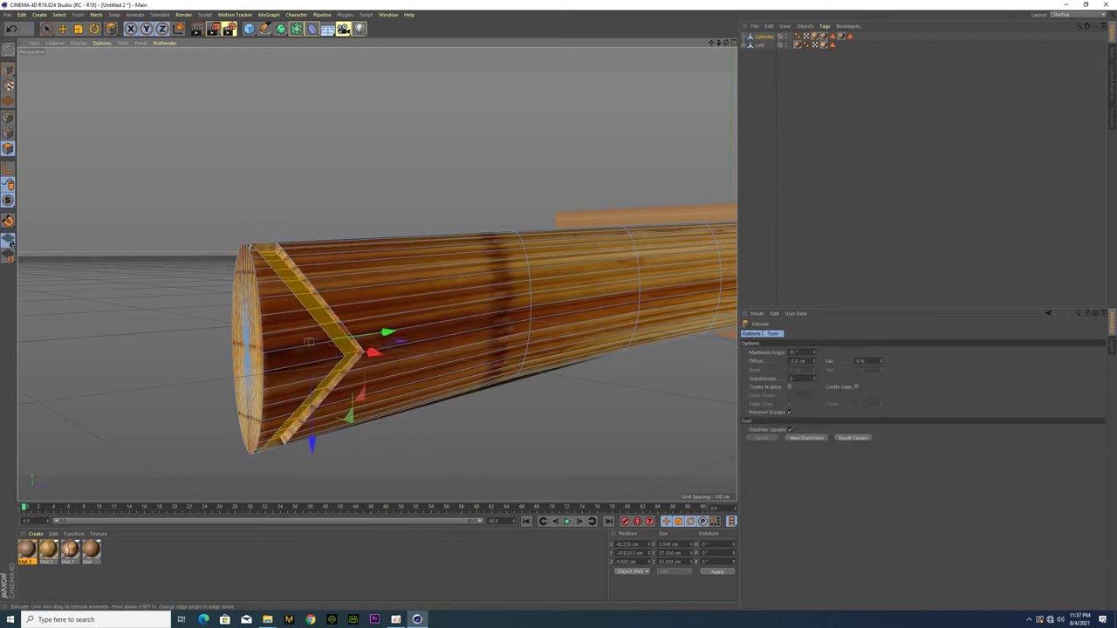
mouse_move(399, 432)
left_mouse_down("alt")
mouse_move(403, 478)
mouse_move(356, 365)
mouse_move(377, 406)
mouse_move(294, 341)
mouse_move(362, 378)
mouse_move(316, 360)
mouse_move(290, 371)
mouse_move(291, 335)
left_mouse_up("alt")
Step: Return to the single perspective view and create a new material, opening it for editing
middle_click(369, 391)
middle_click(215, 299)
key("Return")
left_click(8, 148)
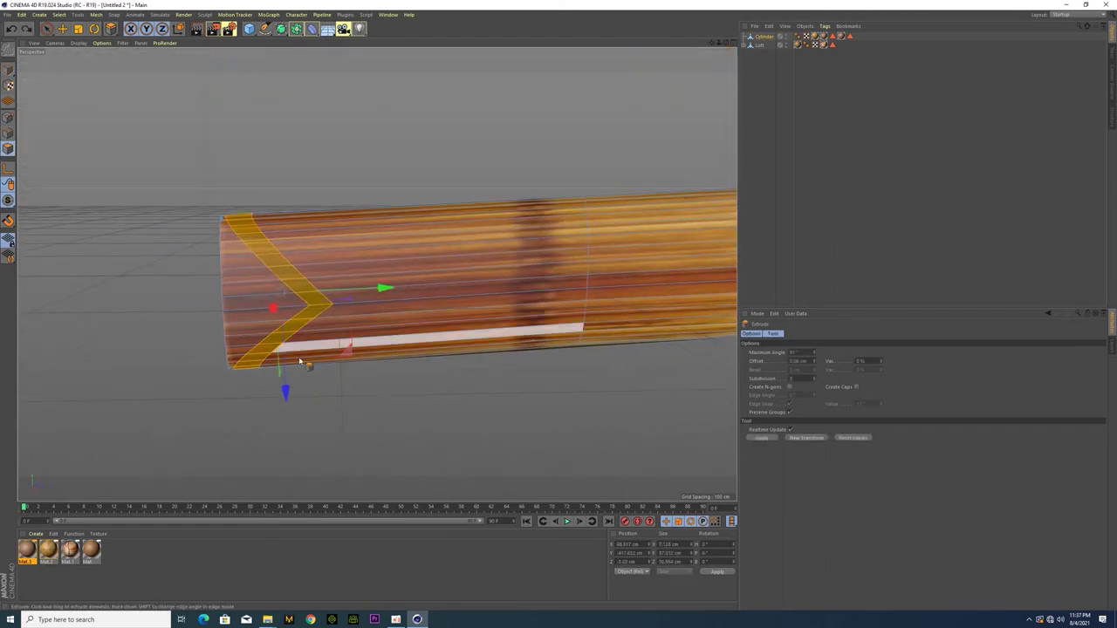
key("ctrl+n")
double_click(27, 554)
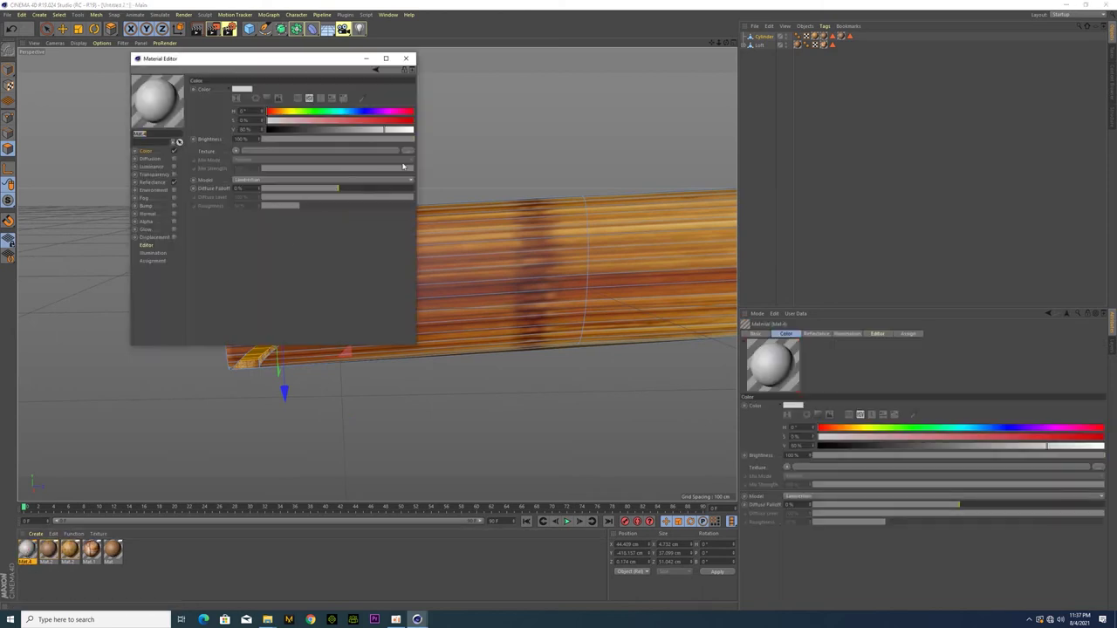
Step: Darken the new material Mat.4 to black and apply it to the chevron strip
left_click_drag(352, 129, 274, 132)
left_click_drag(27, 549, 310, 312)
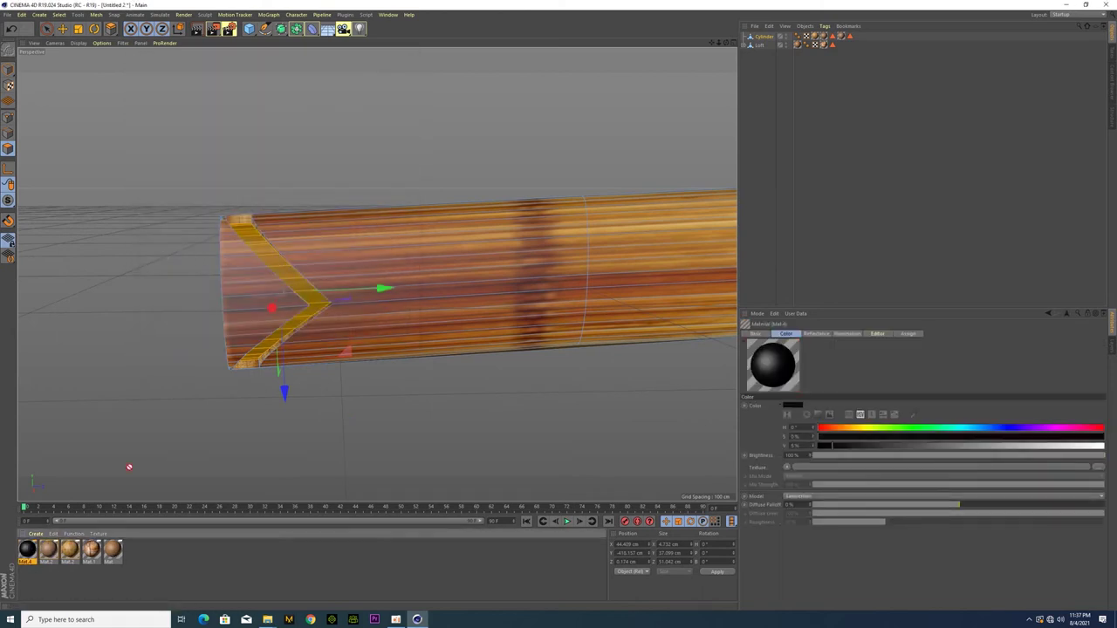
left_click(296, 420)
mouse_move(234, 462)
left_mouse_down("alt")
mouse_move(314, 464)
mouse_move(281, 473)
mouse_move(324, 486)
mouse_move(262, 465)
mouse_move(255, 448)
left_mouse_up("alt")
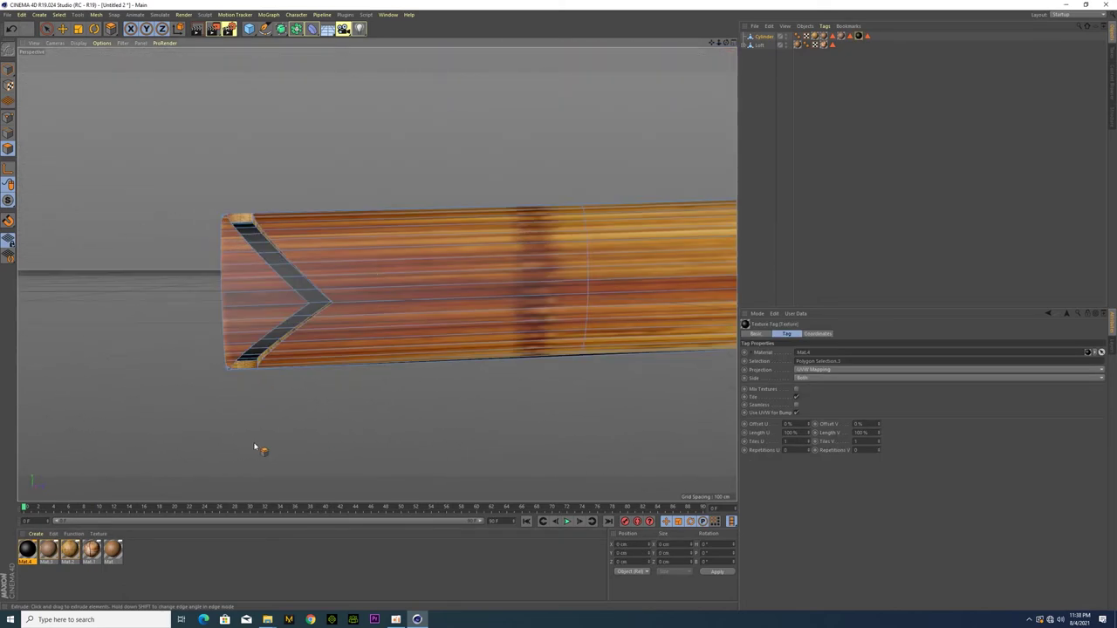
Step: Reselect the chevron strip and extrude it outward with D
key("ctrl+z")
key("d")
left_click_drag(306, 404, 314, 410)
mouse_move(267, 446)
left_mouse_down("alt")
mouse_move(332, 449)
mouse_move(354, 433)
mouse_move(451, 463)
mouse_move(460, 418)
mouse_move(361, 404)
mouse_move(451, 416)
mouse_move(489, 397)
mouse_move(428, 451)
mouse_move(416, 416)
mouse_move(351, 386)
left_mouse_up("alt")
middle_click_drag(319, 390, 281, 279, "alt")
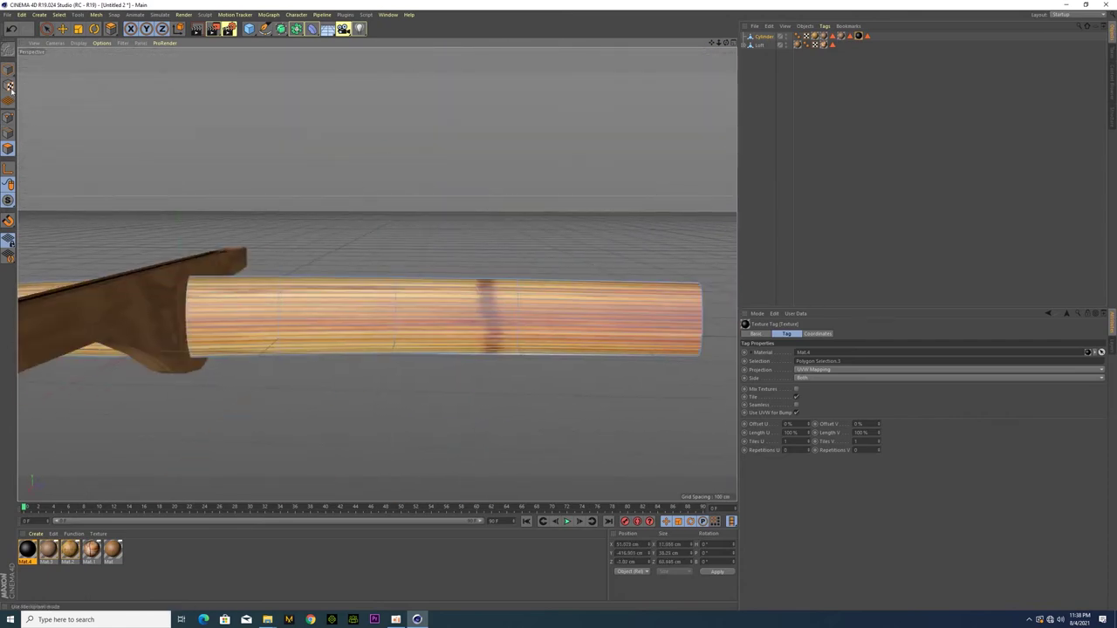
Step: Line-cut a chevron into the cylinder's right end in polygon mode
left_click(8, 149)
key("e")
right_click(634, 251)
left_click(643, 346)
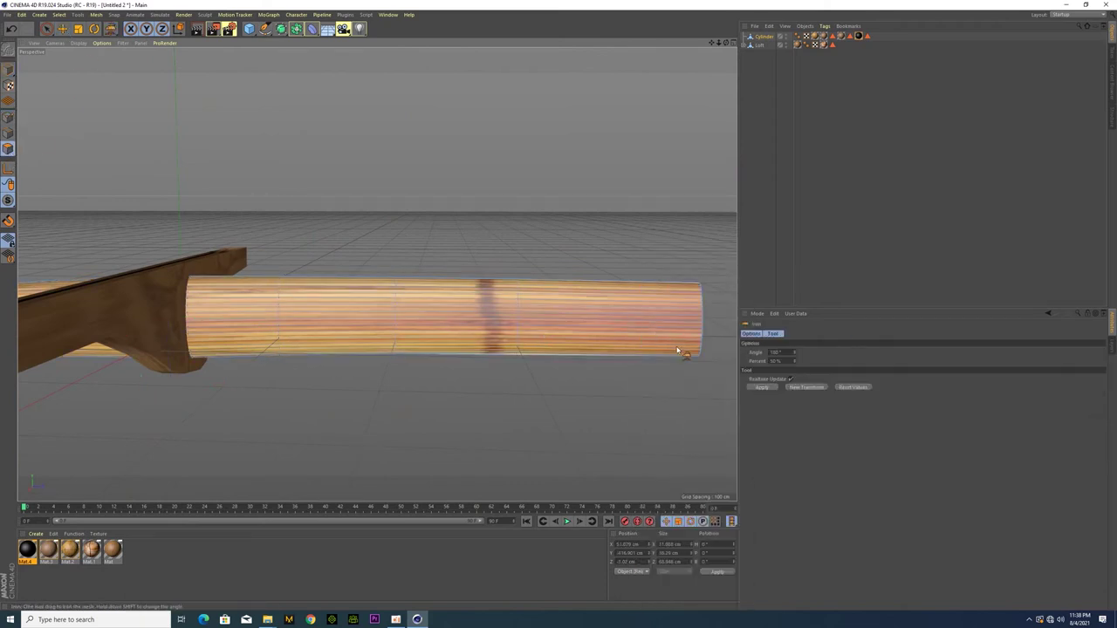
right_click(650, 322)
left_click(702, 331)
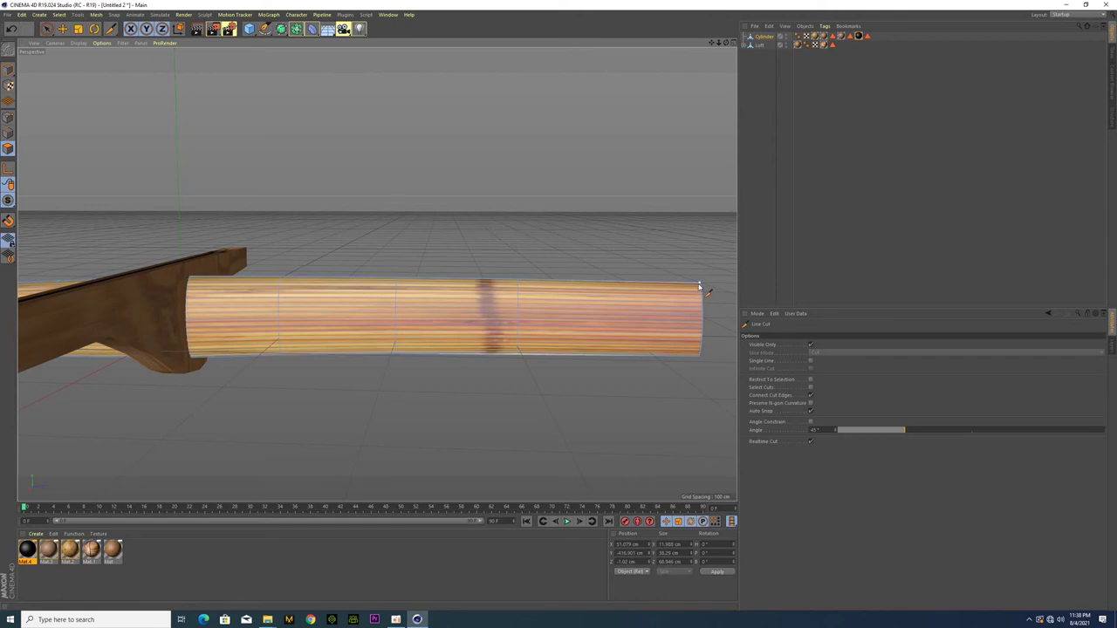
left_click(675, 323)
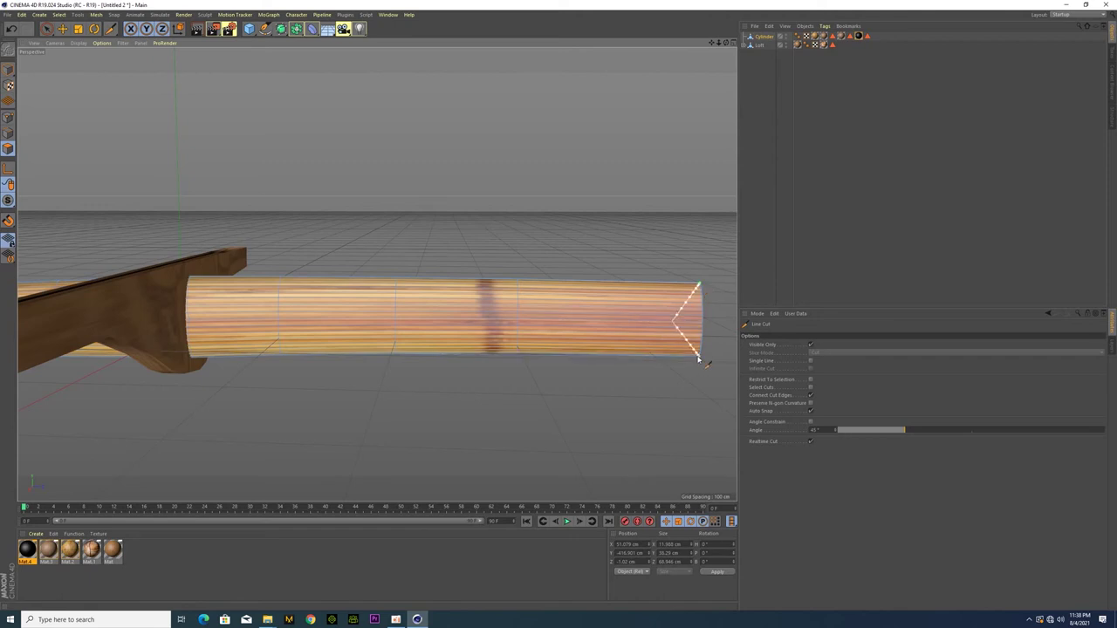
left_click(661, 326)
key("space")
scroll(667, 324, "up", 2)
scroll(692, 361, "up", 2)
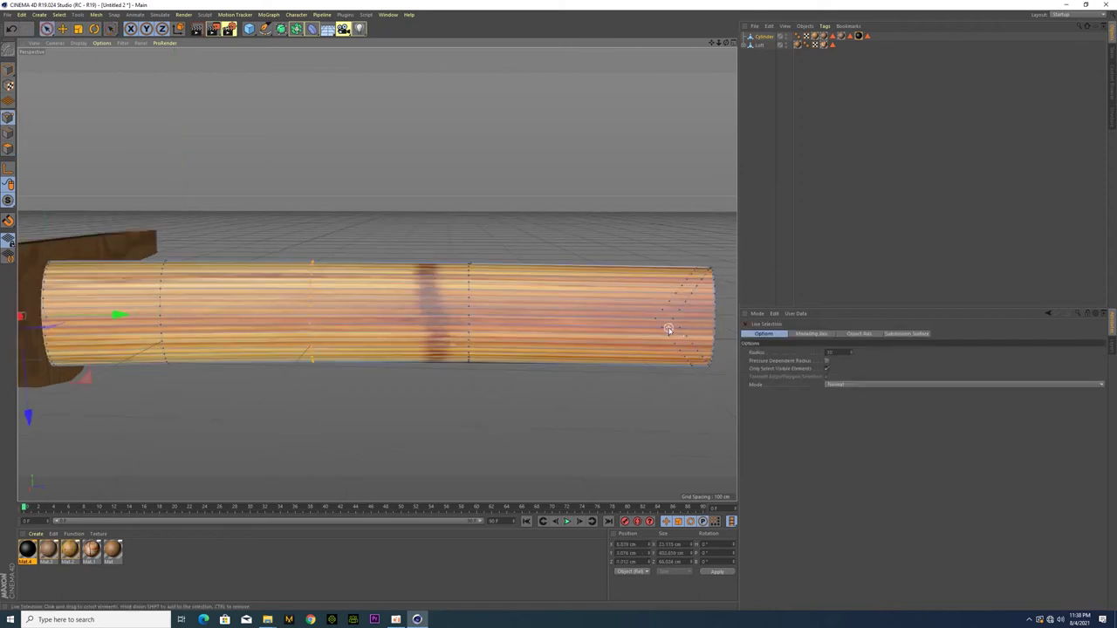
Step: Select the new chevron band and apply the black material to it
left_click(9, 150)
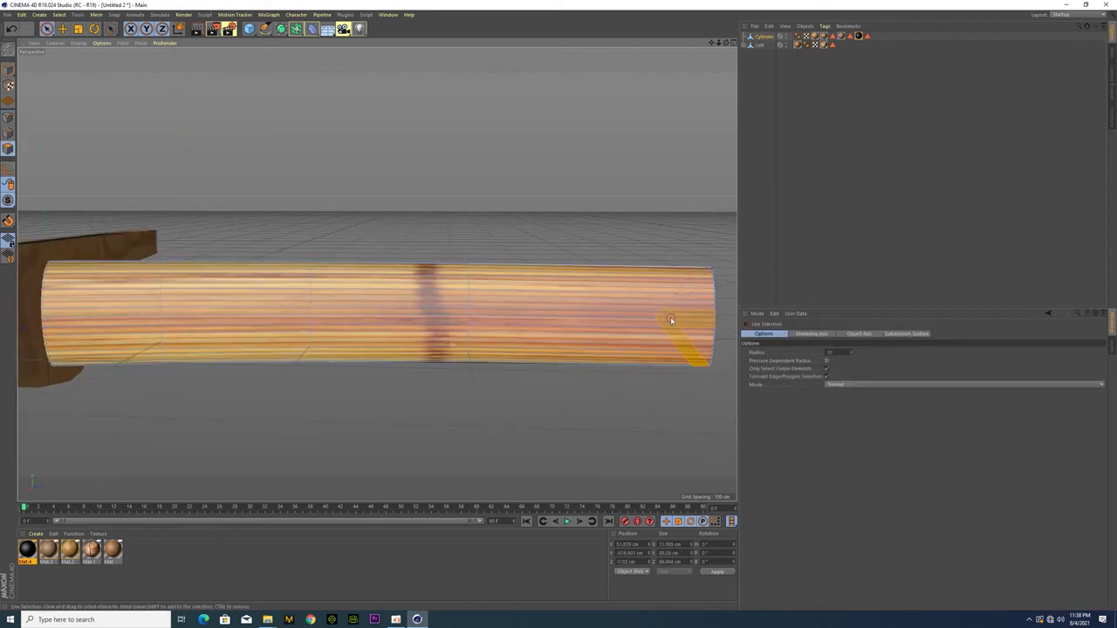
scroll(671, 324, "up", 2)
left_click_drag(602, 305, 631, 319)
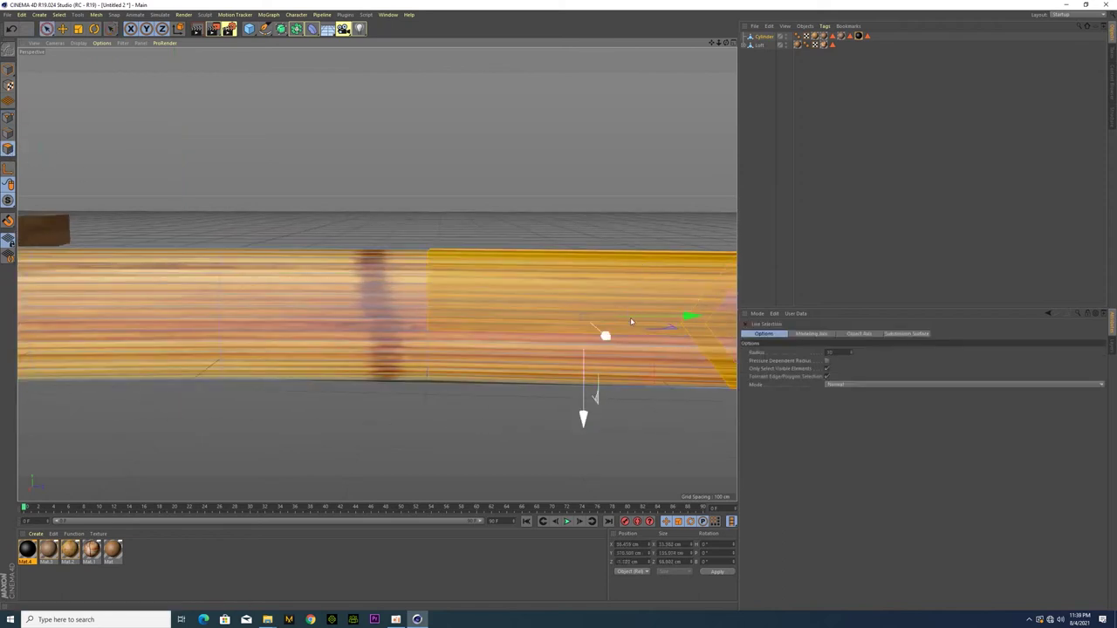
scroll(631, 319, "down", 2)
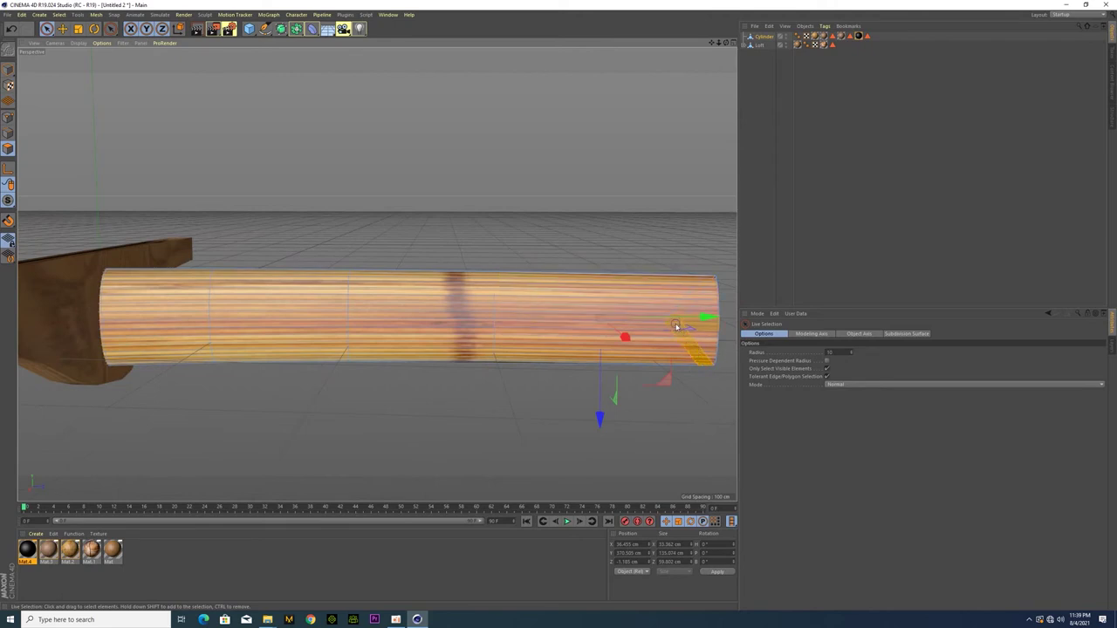
left_click(701, 292)
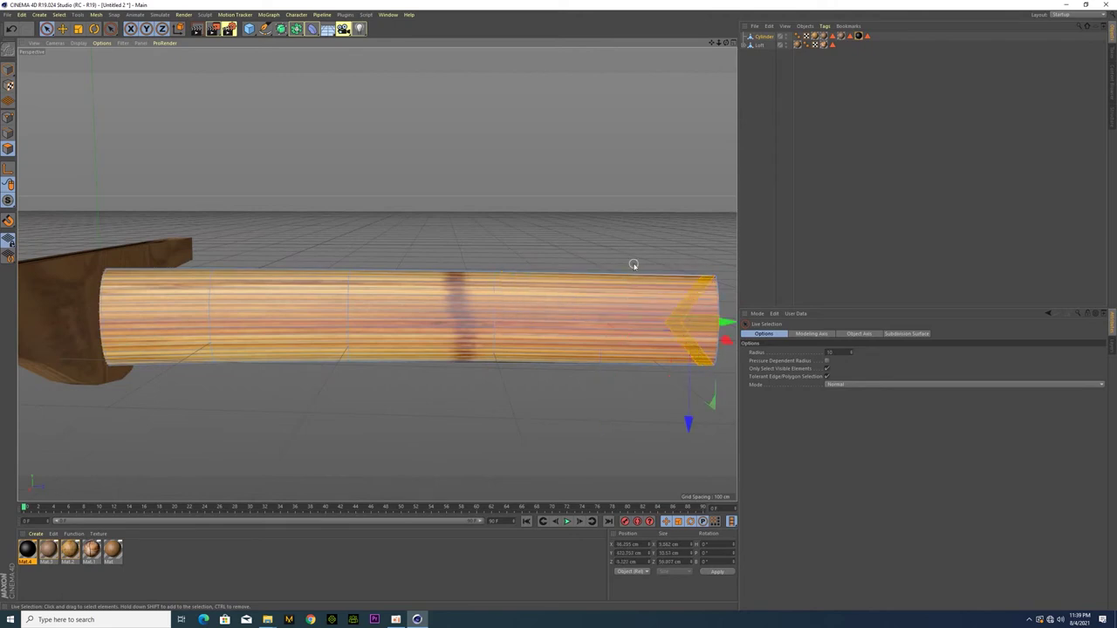
left_click_drag(27, 552, 695, 344)
Step: Extrude the chevron band and orbit around the bent limb to check it
right_click(695, 344)
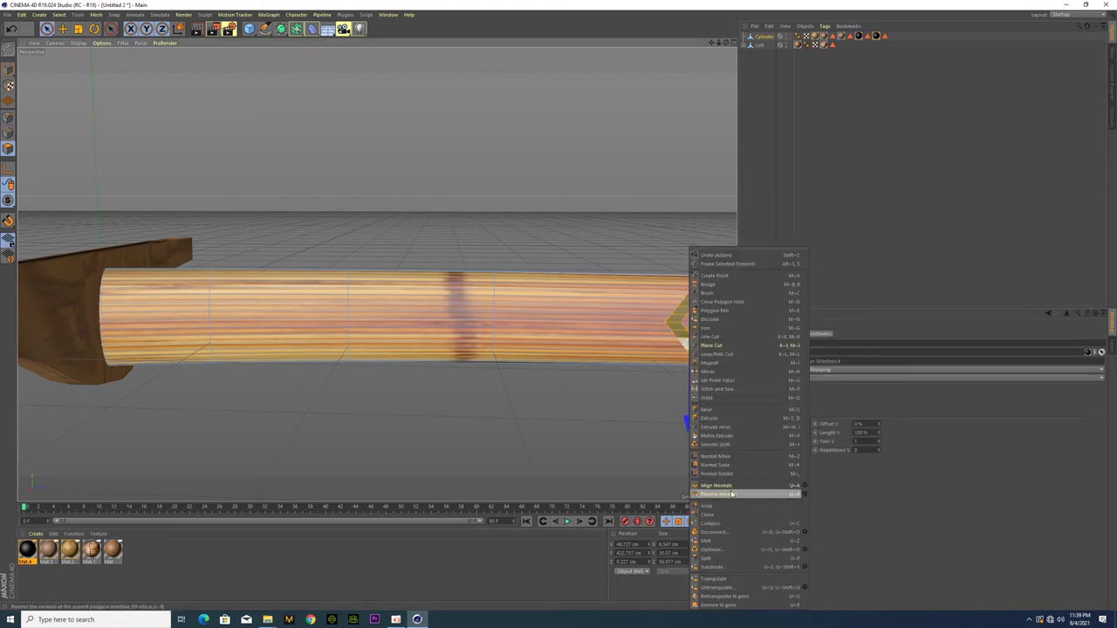
left_click(710, 419)
mouse_move(584, 388)
left_mouse_down("alt")
mouse_move(552, 361)
mouse_move(511, 364)
mouse_move(477, 391)
mouse_move(507, 323)
mouse_move(496, 324)
left_mouse_up("alt")
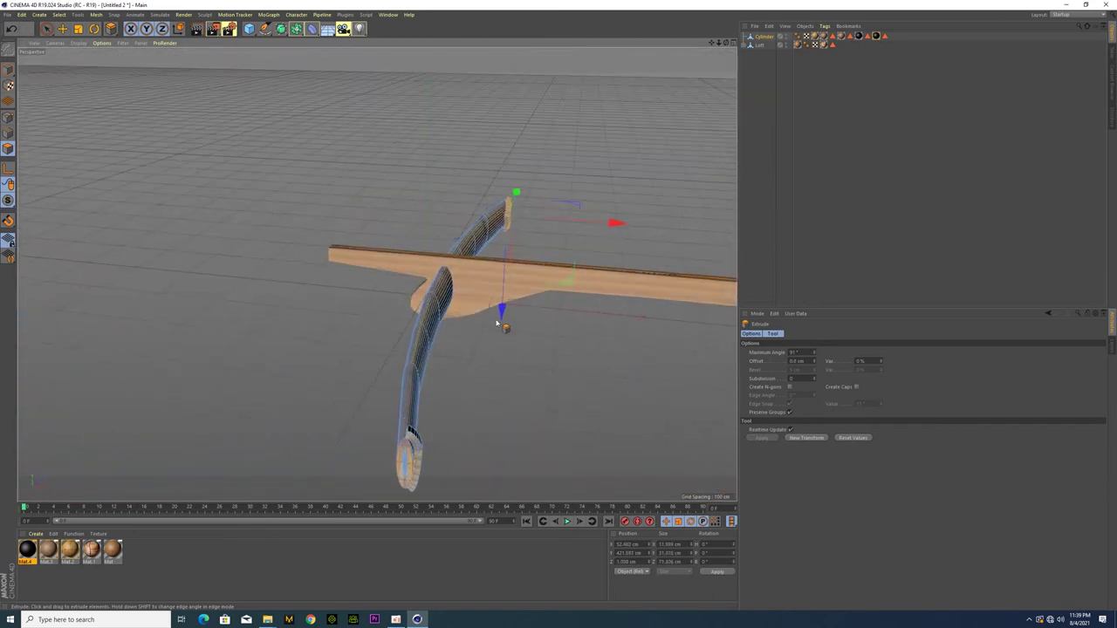
key("t")
mouse_move(532, 234)
left_mouse_down("alt")
mouse_move(411, 349)
mouse_move(529, 321)
mouse_move(554, 364)
mouse_move(312, 394)
mouse_move(363, 384)
left_mouse_up("alt")
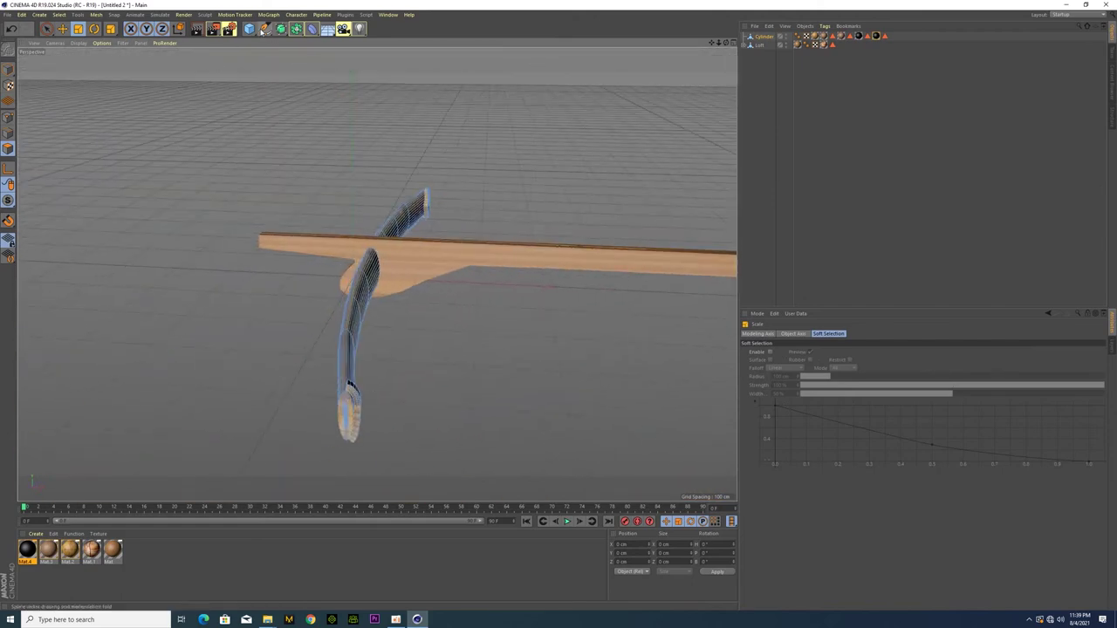
Step: Add a Capsule primitive and rotate it to lie along the limb
left_click(248, 29)
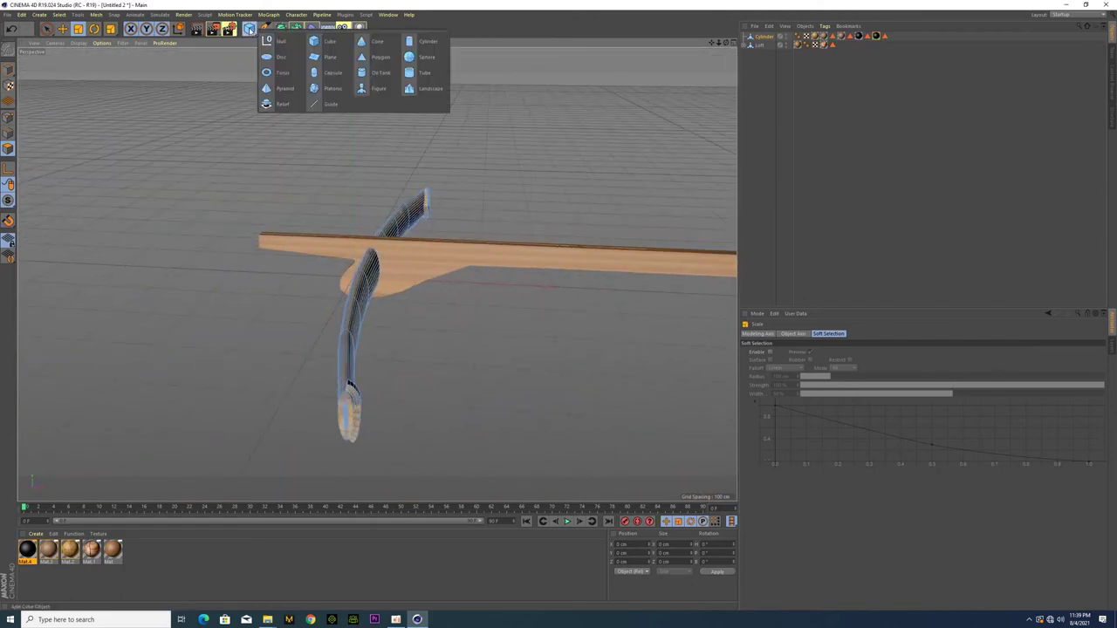
left_click(326, 74)
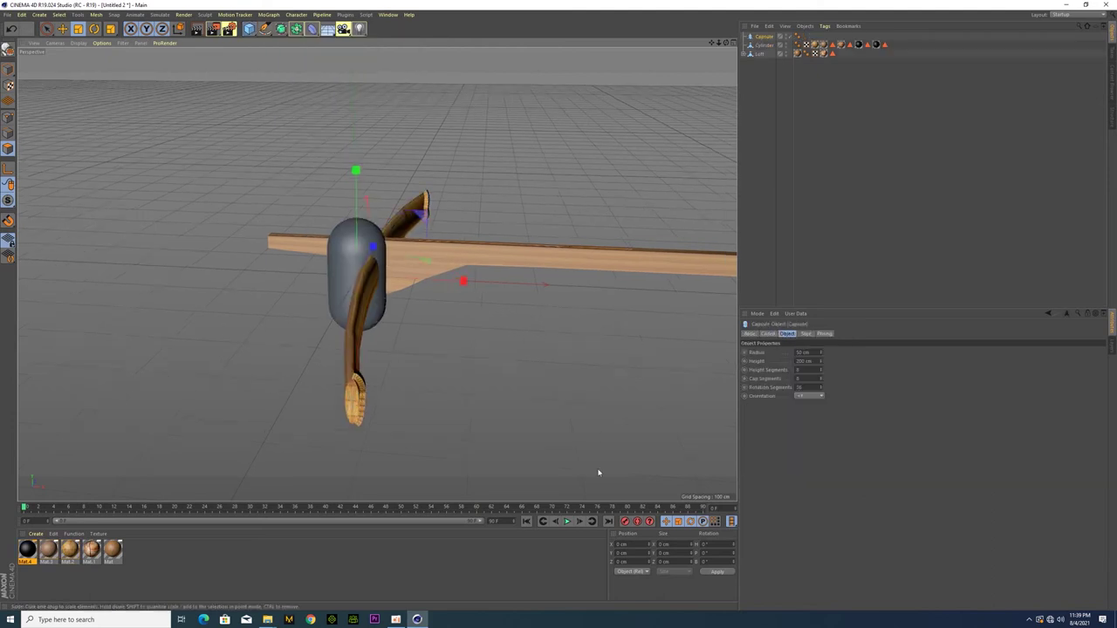
key("r")
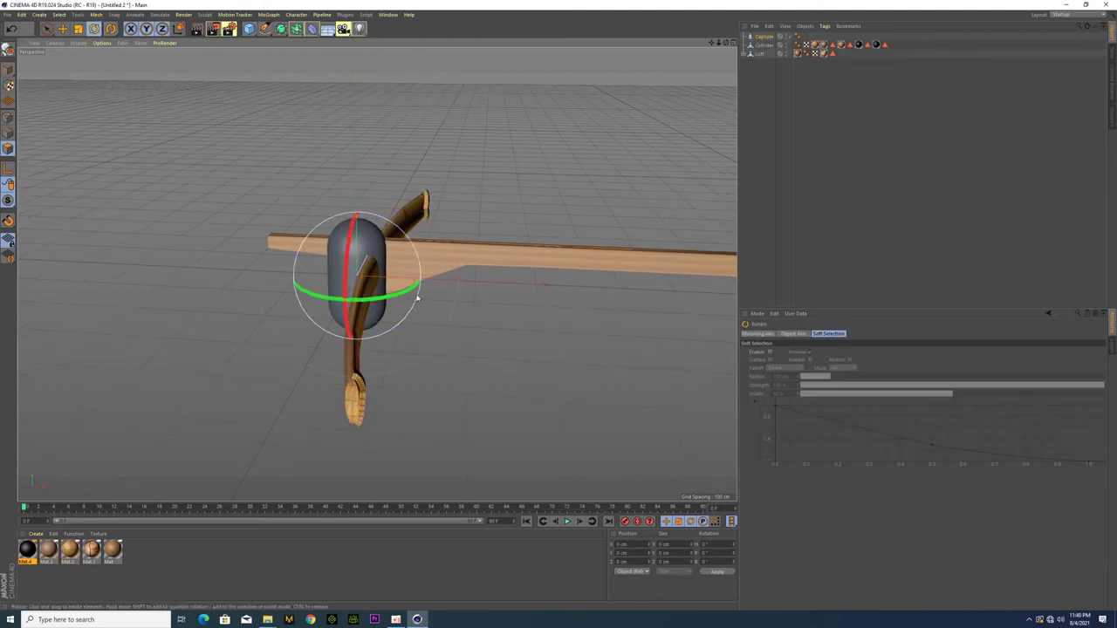
left_click_drag(584, 404, 466, 367, "alt")
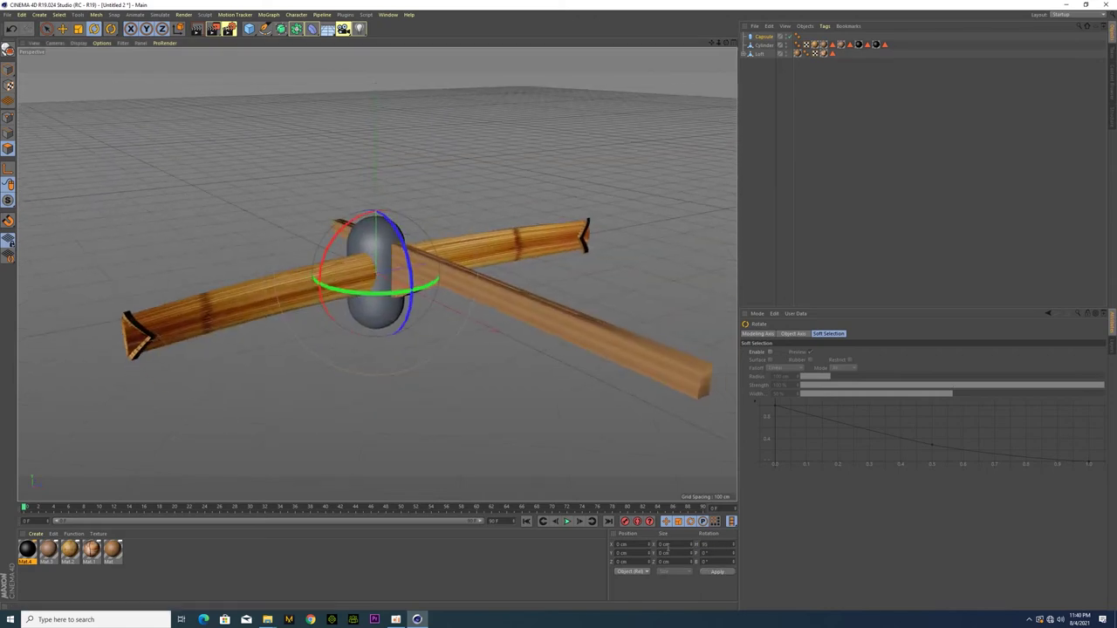
mouse_move(430, 311)
left_mouse_down()
mouse_move(280, 327)
mouse_move(336, 319)
left_mouse_up()
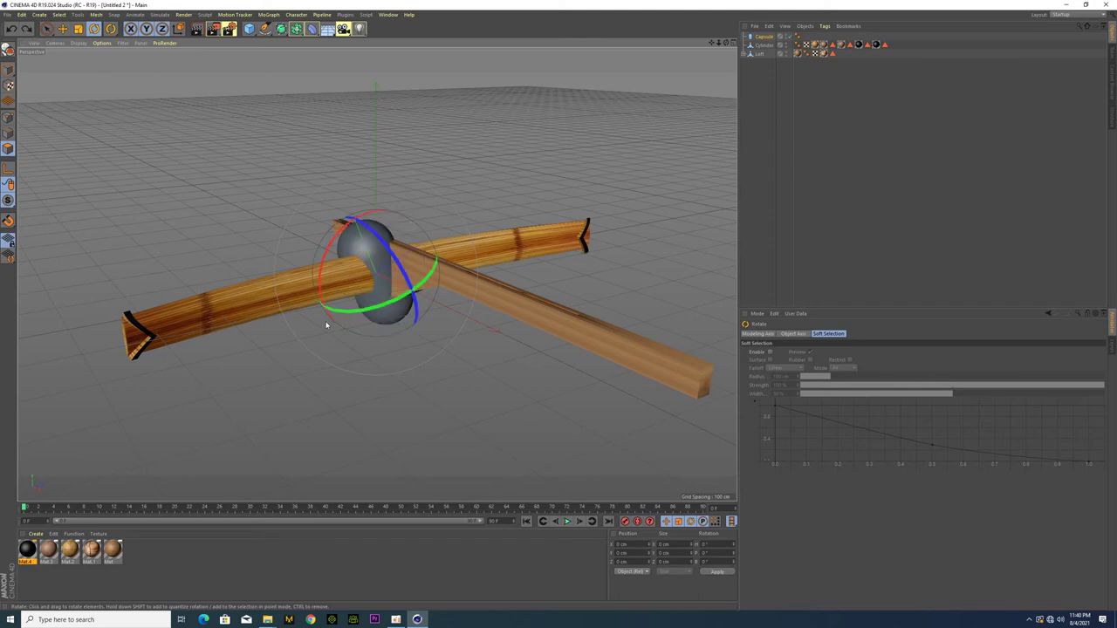
left_click_drag(336, 319, 324, 319)
left_click_drag(345, 232, 413, 230)
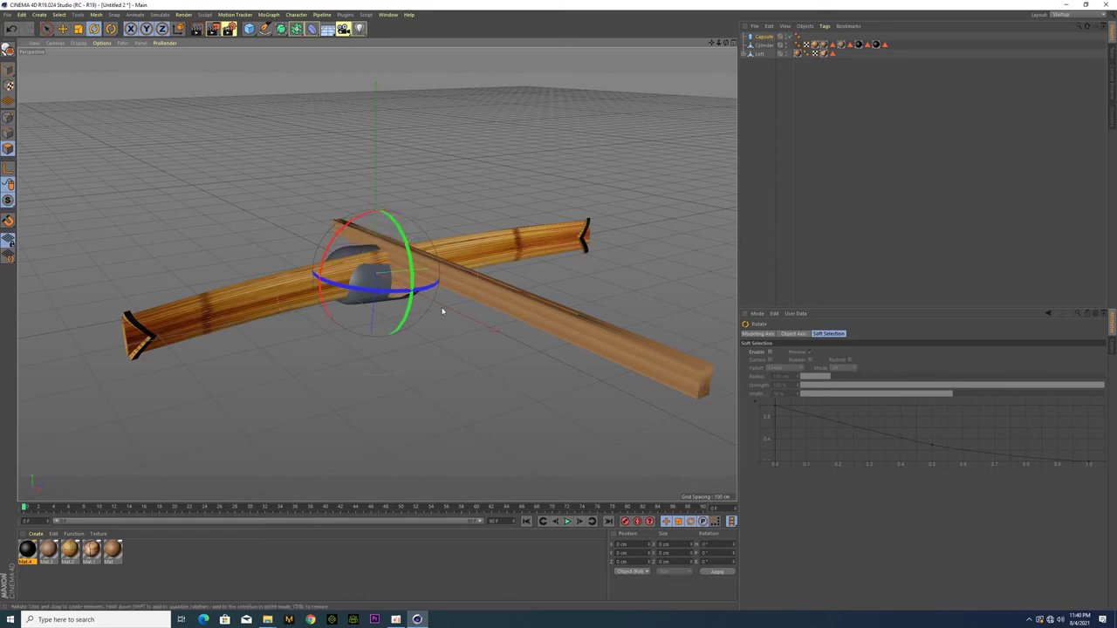
left_click_drag(421, 232, 379, 308)
left_click_drag(375, 212, 348, 224)
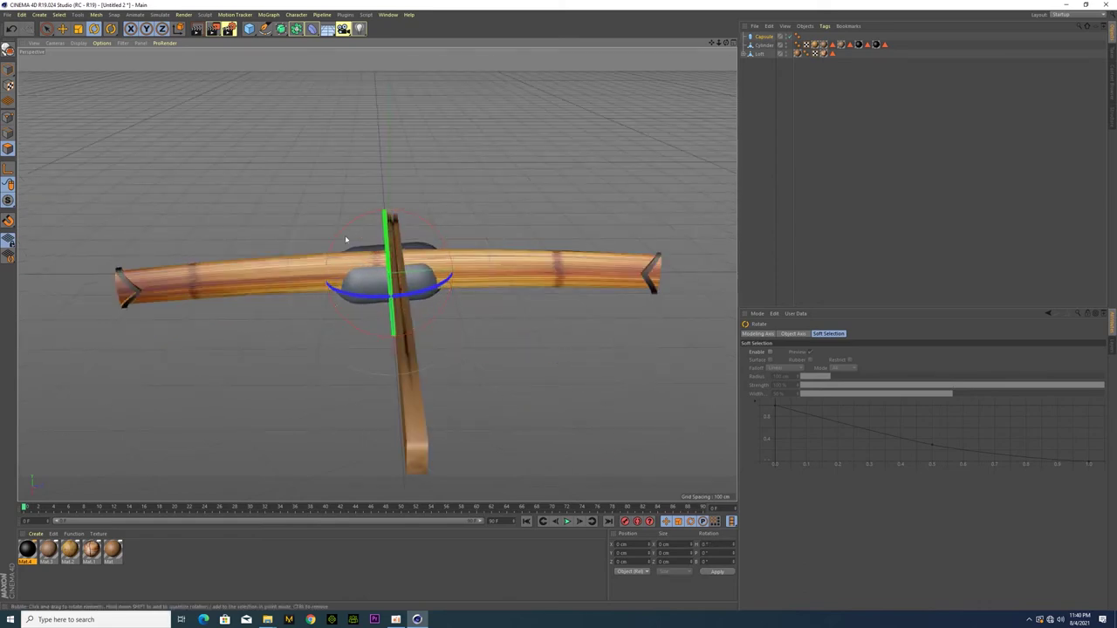
Step: Make the capsule editable and return to Model mode
left_click(9, 49)
left_click(78, 30)
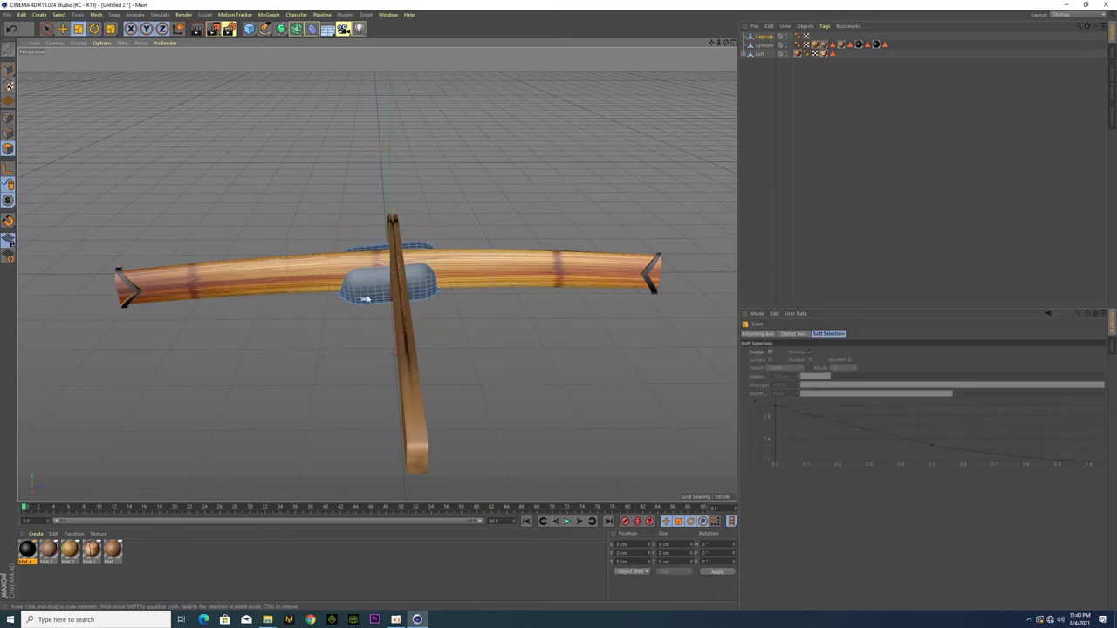
left_click(8, 68)
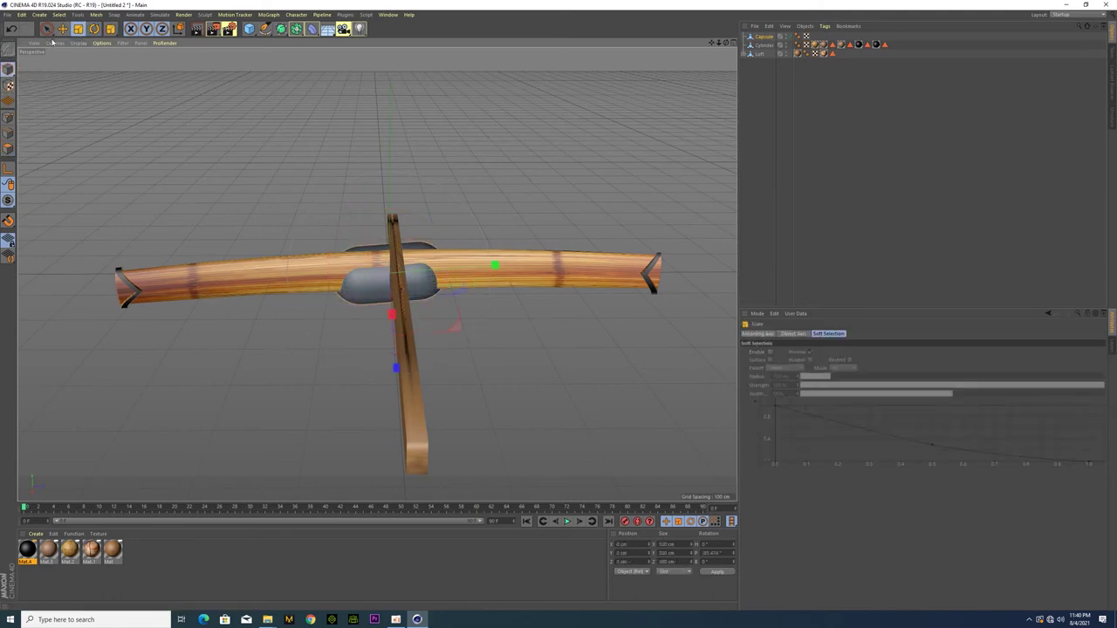
Step: Stretch the capsule to about 558 cm along X, move it ~101 cm, and thin it
left_click(98, 43)
left_click(76, 39)
left_click_drag(496, 264, 733, 247)
mouse_move(247, 353)
left_mouse_down("alt")
mouse_move(441, 258)
mouse_move(518, 279)
left_mouse_up("alt")
left_click(62, 28)
left_click_drag(511, 324, 88, 78, "alt")
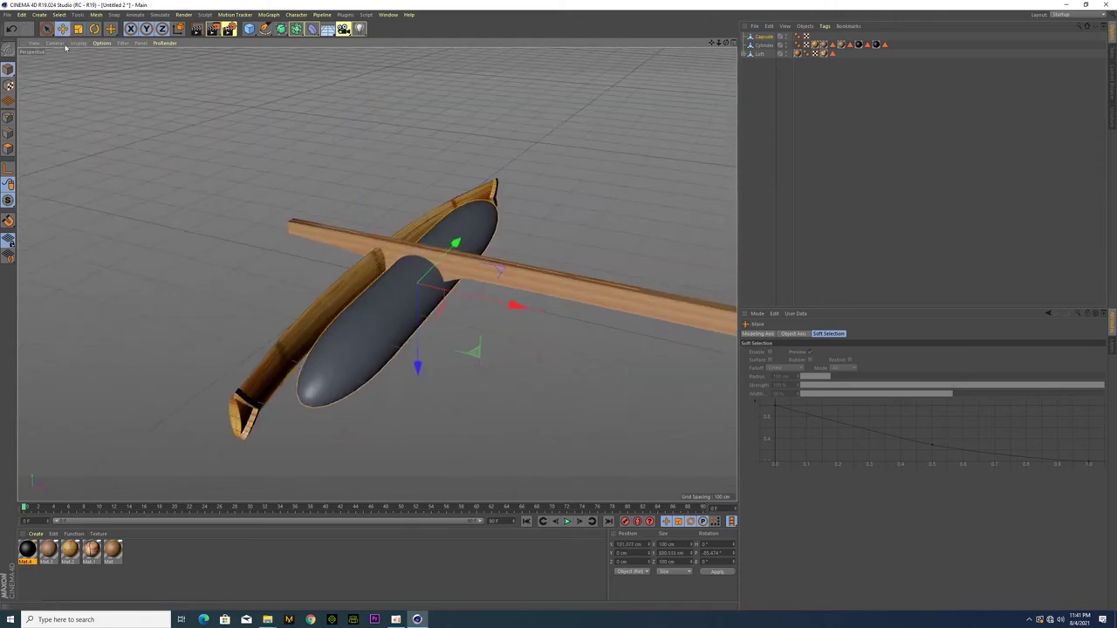
mouse_move(444, 251)
left_mouse_down()
mouse_move(275, 349)
mouse_move(691, 291)
mouse_move(405, 303)
mouse_move(456, 334)
mouse_move(439, 242)
left_mouse_up()
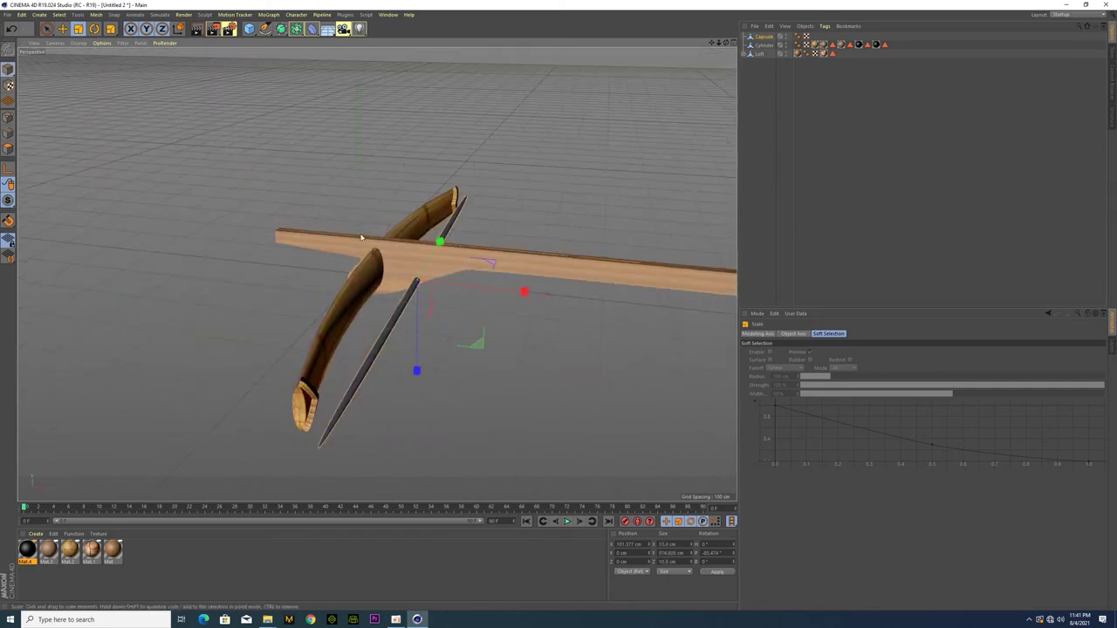
Step: Tilt the string rod slightly and slide it into place along the limb
key("e")
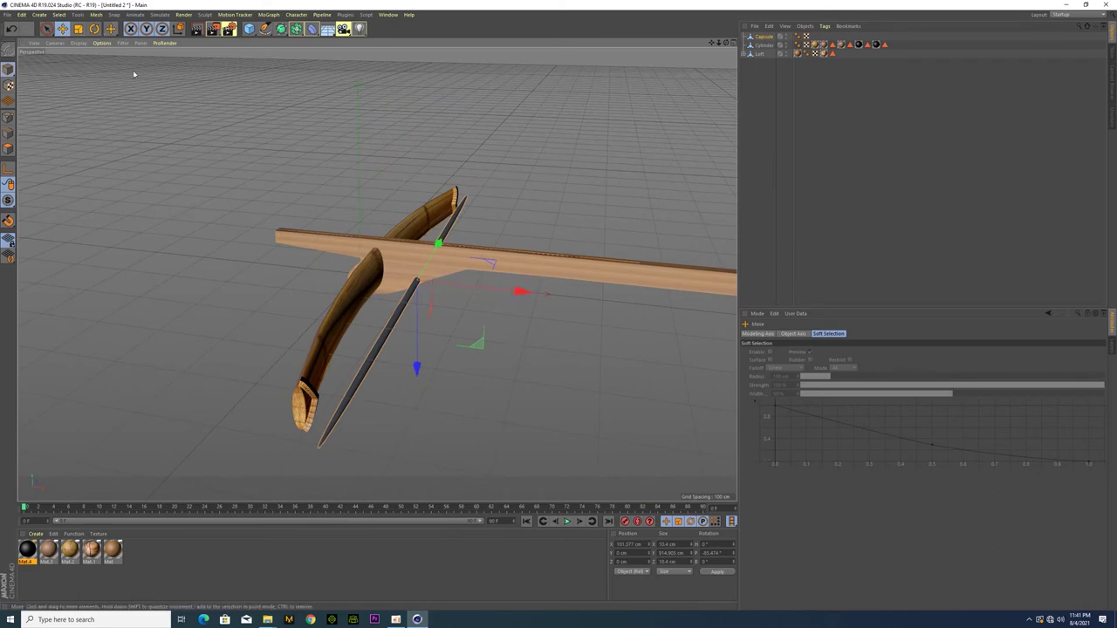
key("r")
left_click_drag(464, 239, 461, 233)
left_click(68, 30)
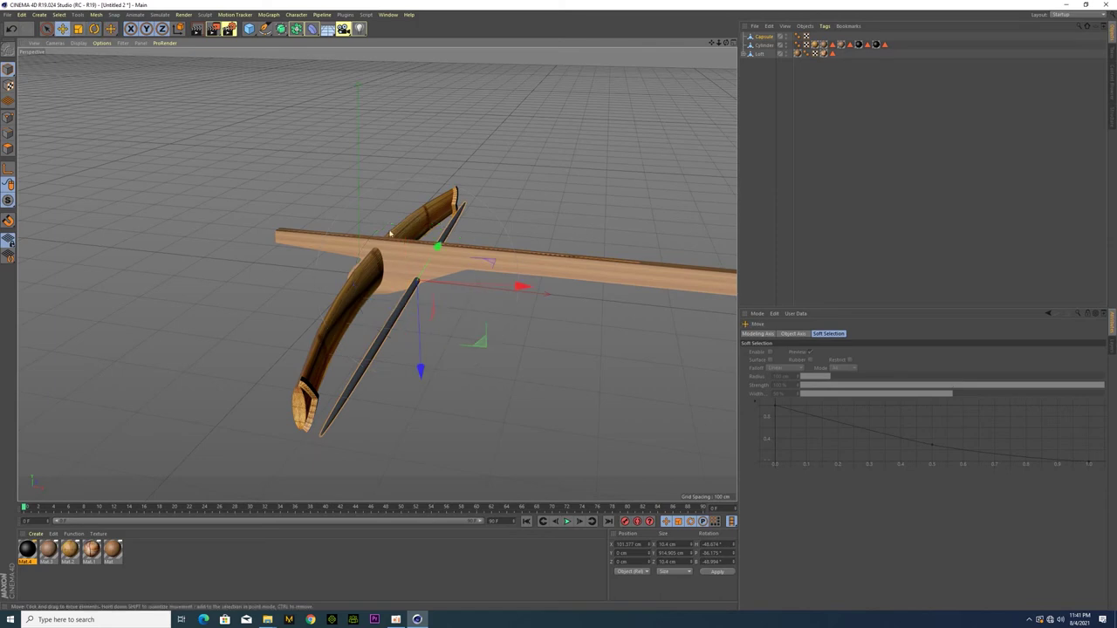
mouse_move(503, 259)
left_mouse_down("alt")
mouse_move(403, 297)
mouse_move(354, 294)
left_mouse_up("alt")
key("r")
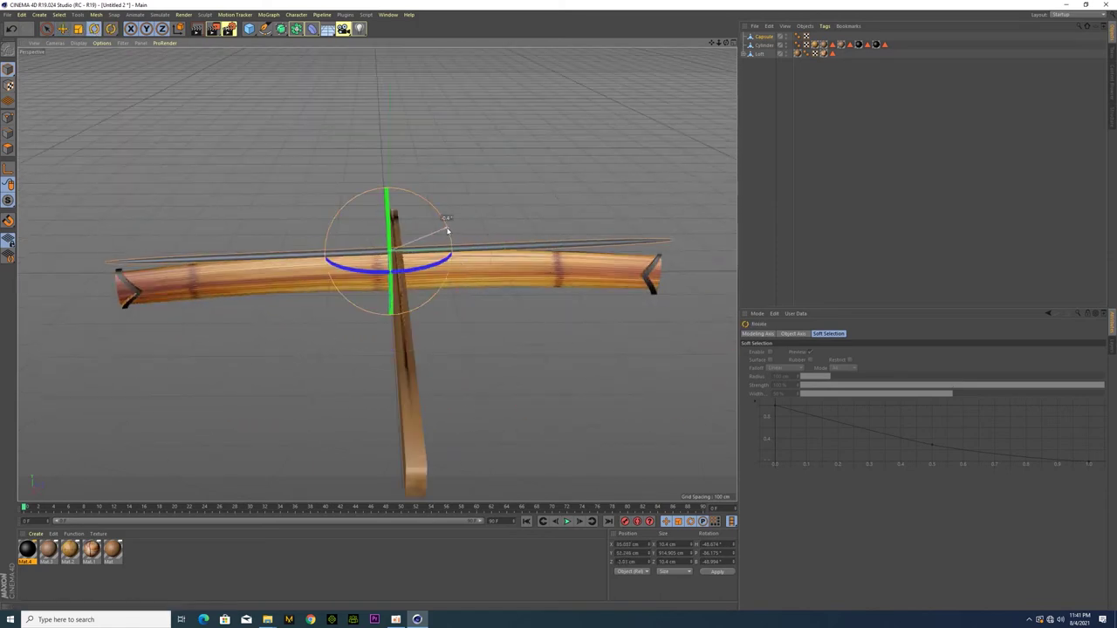
mouse_move(447, 231)
left_mouse_down("alt")
mouse_move(544, 349)
mouse_move(361, 332)
mouse_move(299, 365)
mouse_move(360, 367)
mouse_move(475, 401)
mouse_move(468, 395)
left_mouse_up("alt")
key("e")
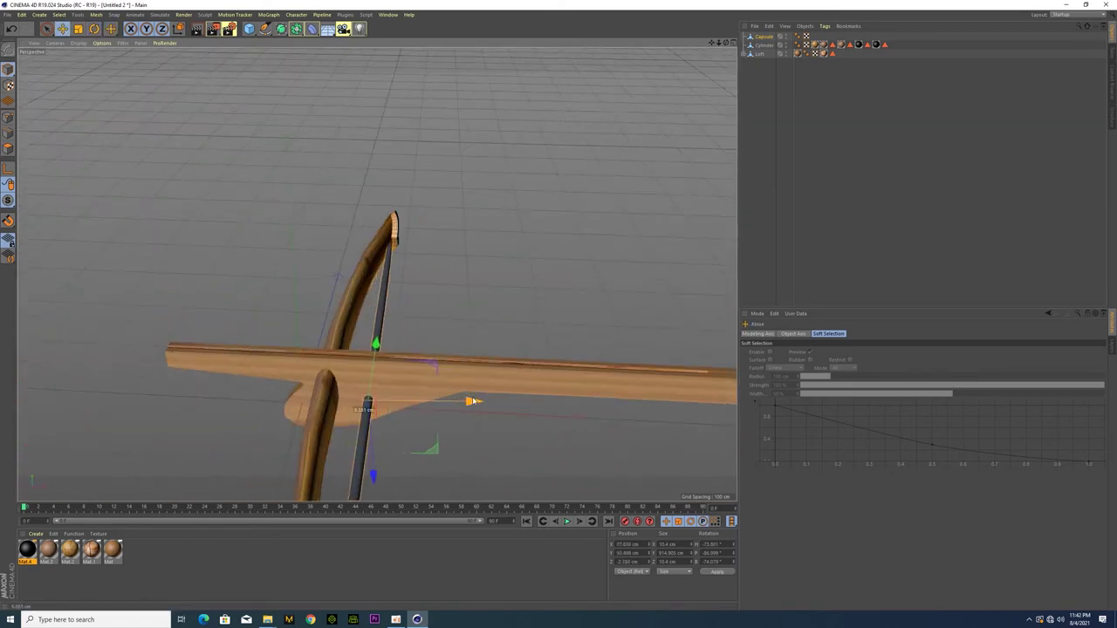
left_click_drag(380, 344, 380, 316)
left_click_drag(381, 451, 379, 428)
mouse_move(439, 454)
left_mouse_down("alt")
mouse_move(396, 422)
mouse_move(353, 447)
left_mouse_up("alt")
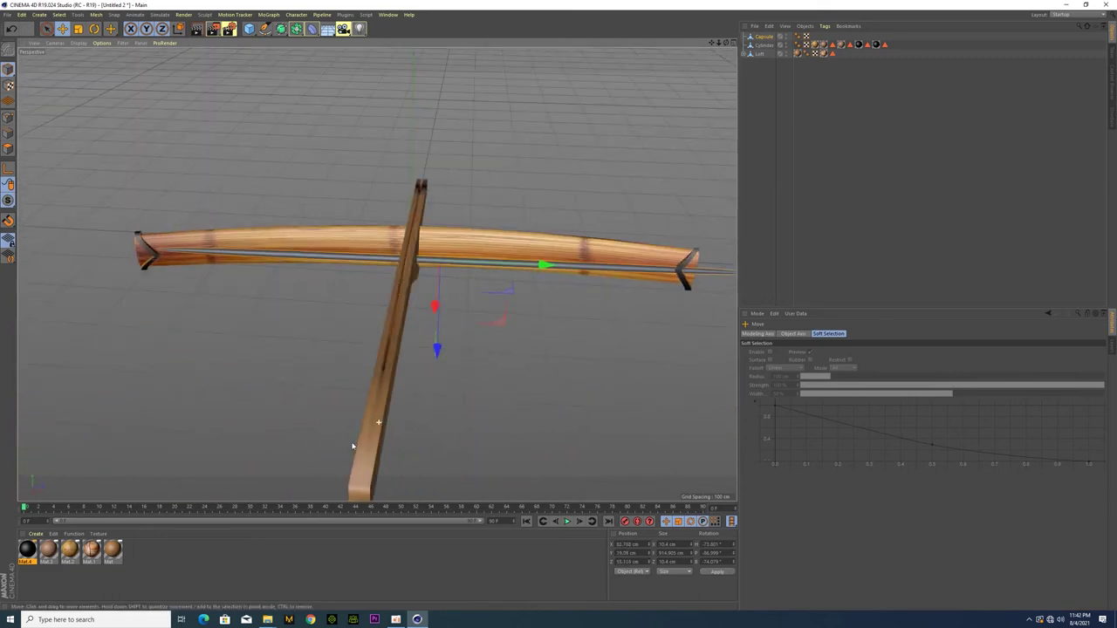
left_click_drag(536, 264, 502, 287)
Step: Rotate the string to align with the limb and shorten it to fit
left_click(94, 29)
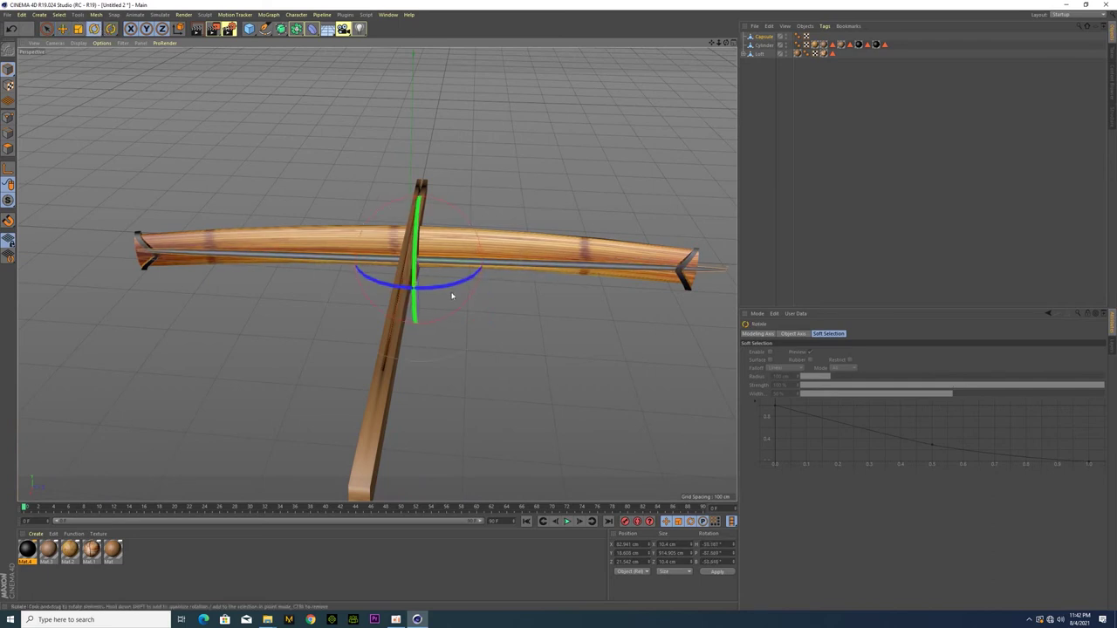
left_click_drag(452, 296, 420, 277)
left_click_drag(470, 250, 476, 251)
key("k")
key("k")
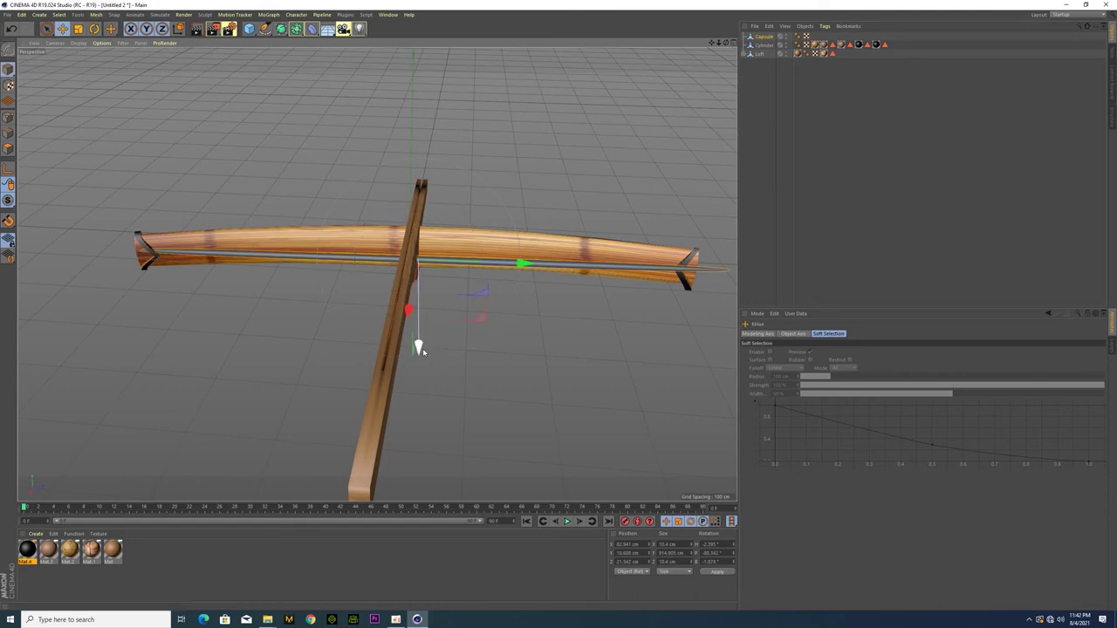
mouse_move(518, 266)
left_mouse_down("alt")
mouse_move(463, 315)
mouse_move(427, 294)
mouse_move(387, 242)
mouse_move(521, 262)
mouse_move(262, 292)
mouse_move(334, 322)
mouse_move(426, 322)
mouse_move(408, 319)
mouse_move(430, 334)
left_mouse_up("alt")
mouse_move(485, 305)
left_mouse_down()
mouse_move(466, 311)
mouse_move(459, 375)
mouse_move(471, 382)
mouse_move(459, 344)
mouse_move(417, 396)
mouse_move(314, 381)
mouse_move(305, 411)
mouse_move(298, 405)
mouse_move(312, 379)
mouse_move(469, 367)
mouse_move(501, 387)
mouse_move(430, 360)
mouse_move(443, 344)
mouse_move(424, 371)
mouse_move(288, 391)
mouse_move(507, 345)
mouse_move(154, 379)
mouse_move(378, 344)
mouse_move(414, 375)
mouse_move(474, 364)
left_mouse_up()
Step: Show wireframe shading, rectangle-select the tube's cone tip edges, and delete them
left_click(101, 43)
left_click(101, 68)
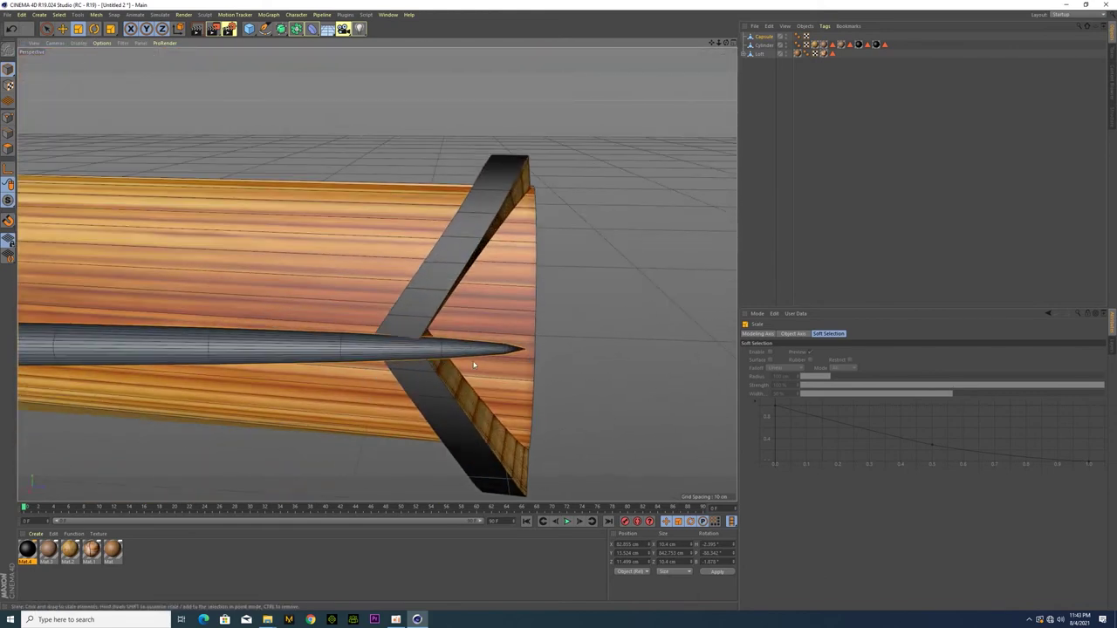
left_click(11, 130)
left_click(46, 28)
left_click(74, 42)
left_click(467, 349)
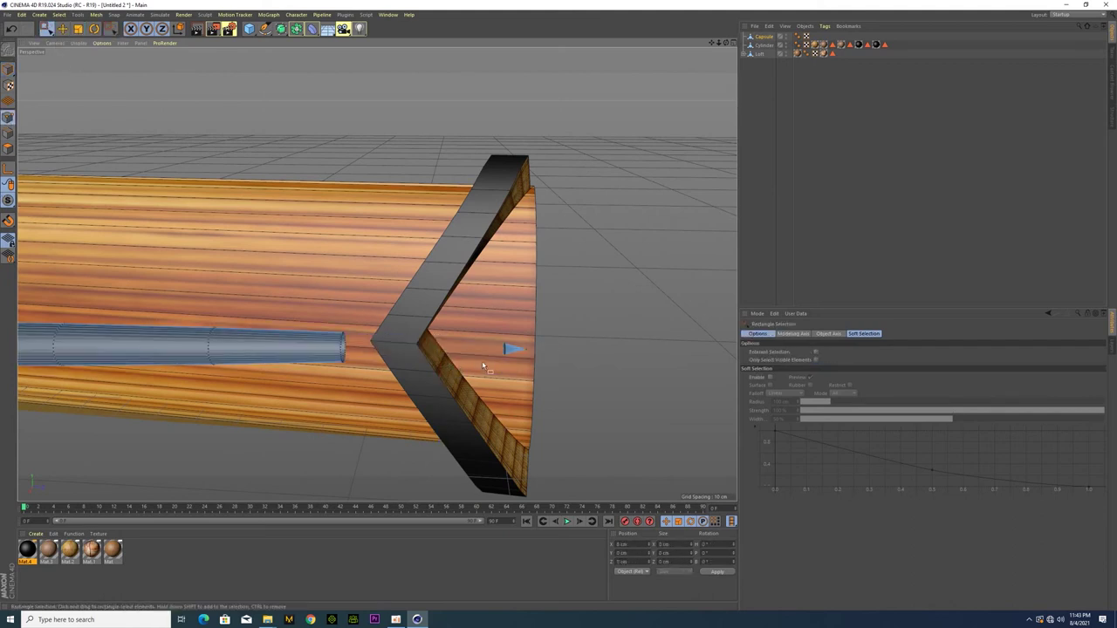
mouse_move(467, 358)
left_mouse_down()
mouse_move(494, 363)
mouse_move(399, 348)
mouse_move(440, 323)
left_mouse_up()
key("Delete")
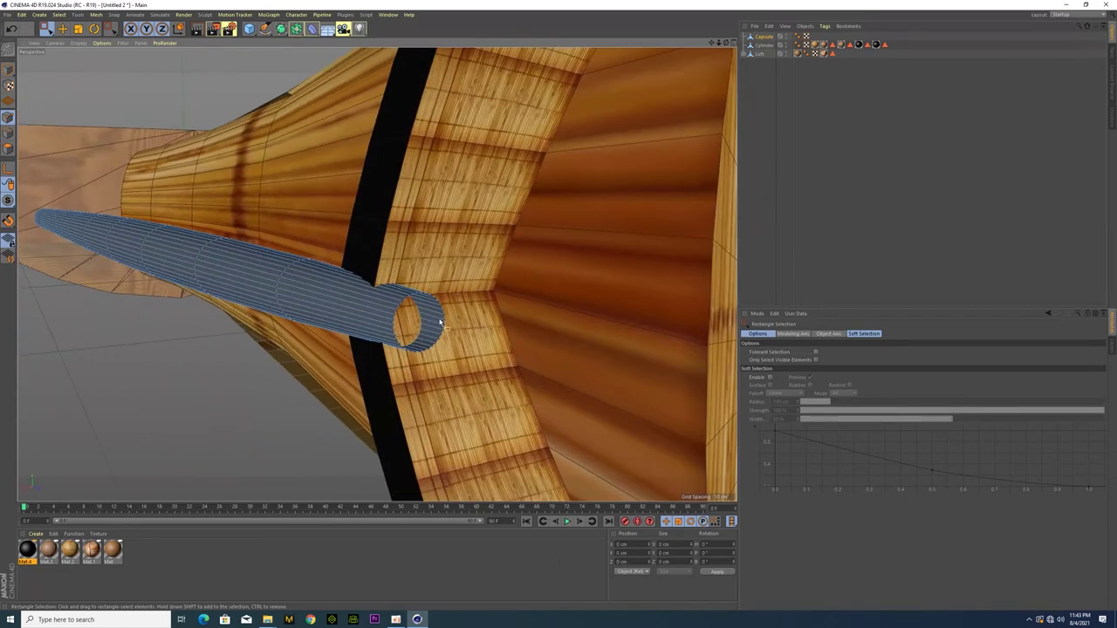
Step: Cap the tube's open end with Close Polygon Hole
right_click(439, 321)
left_click(469, 375)
scroll(432, 330, "up", 2)
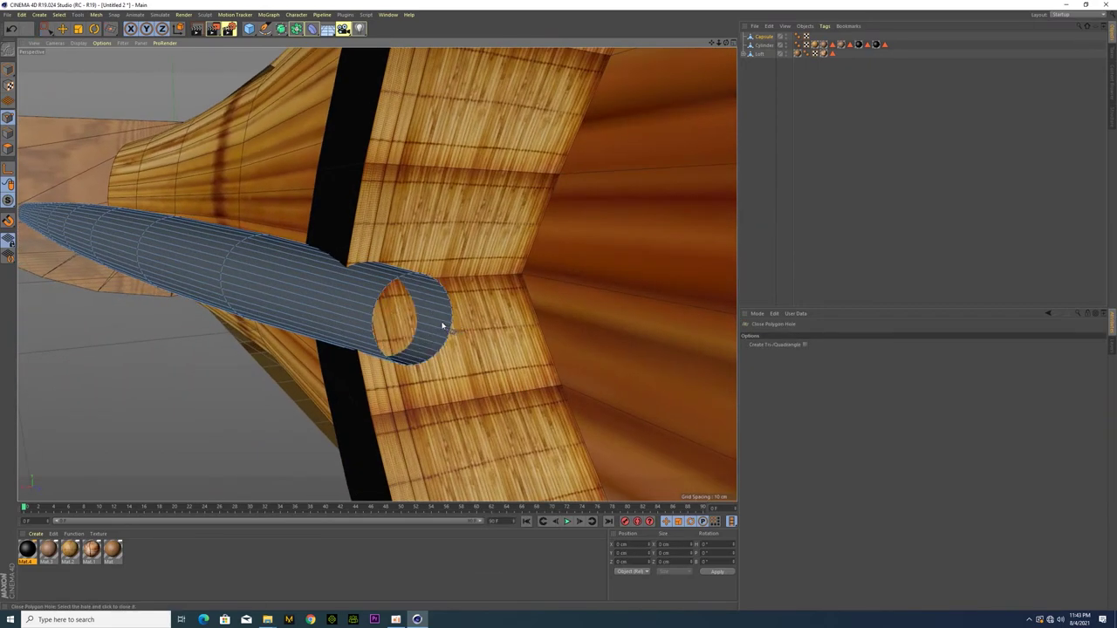
left_click(446, 338)
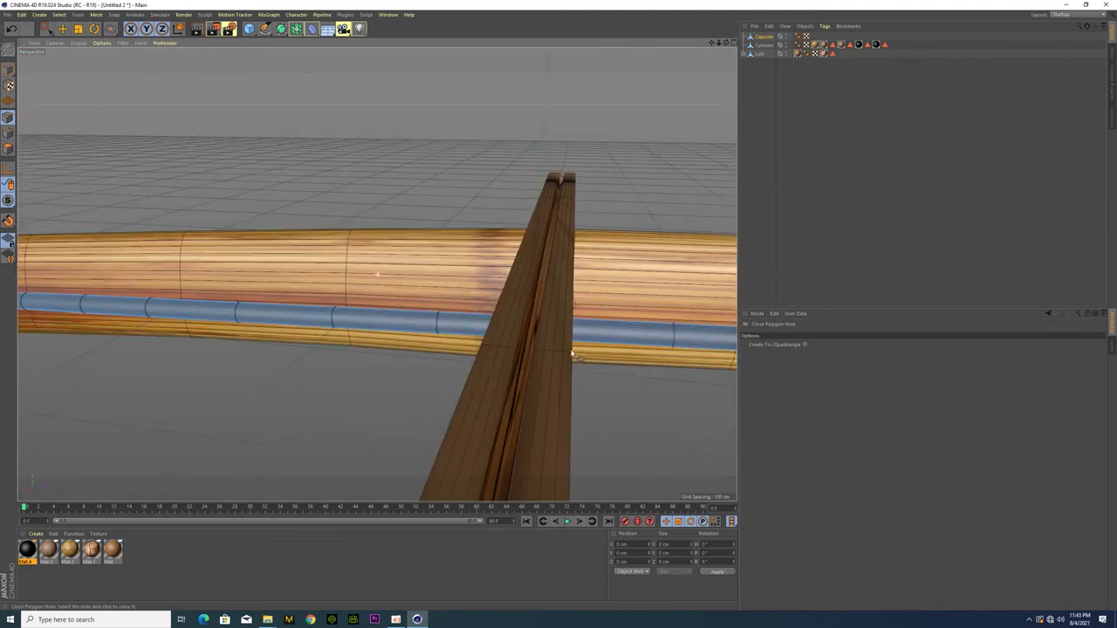
scroll(232, 336, "up", 3)
scroll(236, 348, "up", 2)
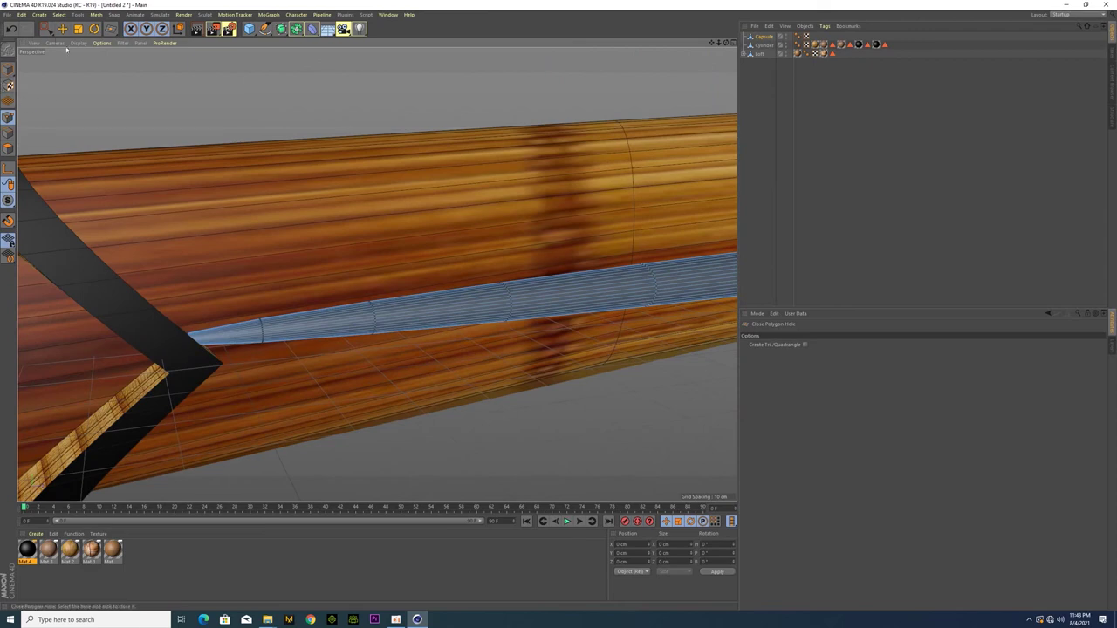
Step: Close the hole at the tube's other end and select an edge loop along it
left_click(48, 29)
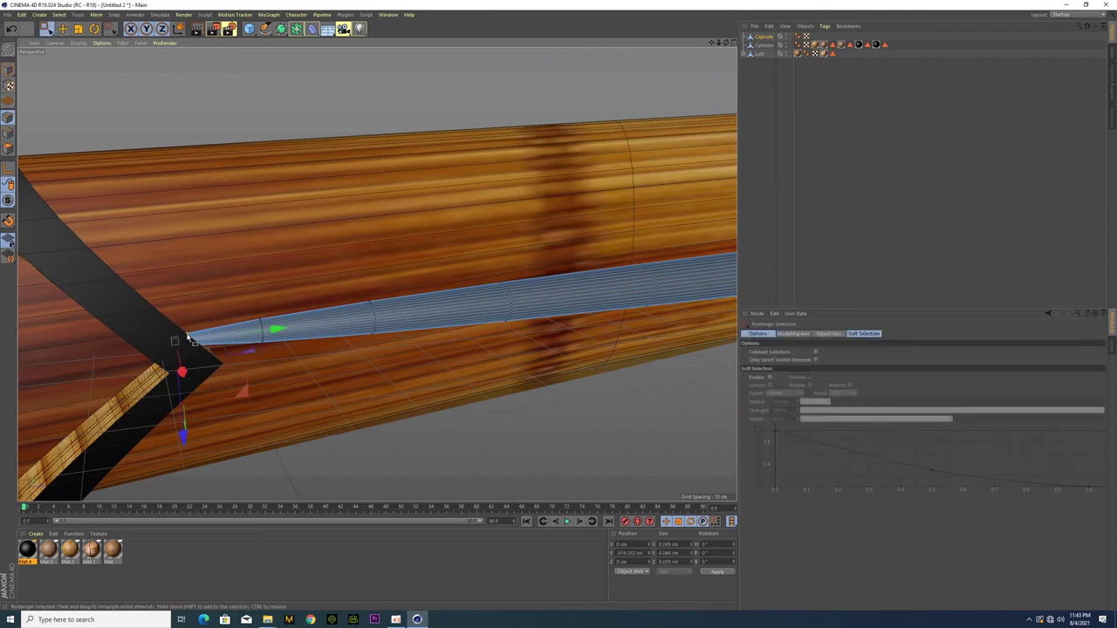
mouse_move(192, 343)
left_mouse_down("alt")
mouse_move(267, 364)
mouse_move(280, 331)
left_mouse_up("alt")
right_click(293, 329)
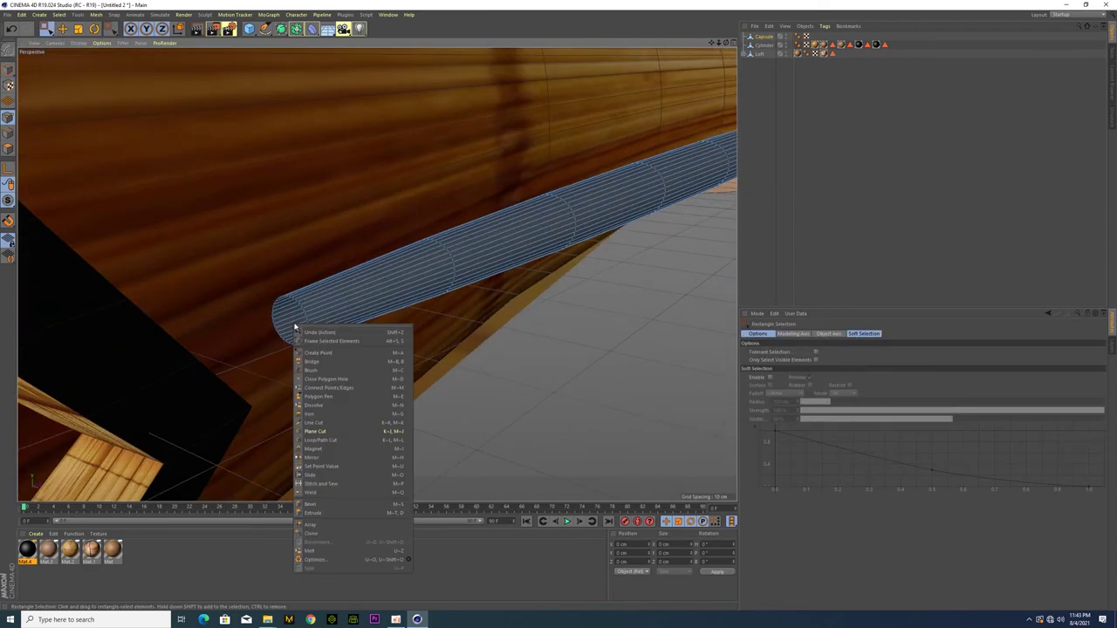
left_click(316, 377)
mouse_move(341, 349)
left_mouse_down("alt")
mouse_move(317, 364)
mouse_move(404, 357)
mouse_move(187, 367)
mouse_move(332, 349)
left_mouse_up("alt")
scroll(333, 349, "down", 5)
left_click_drag(254, 380, 206, 312, "alt")
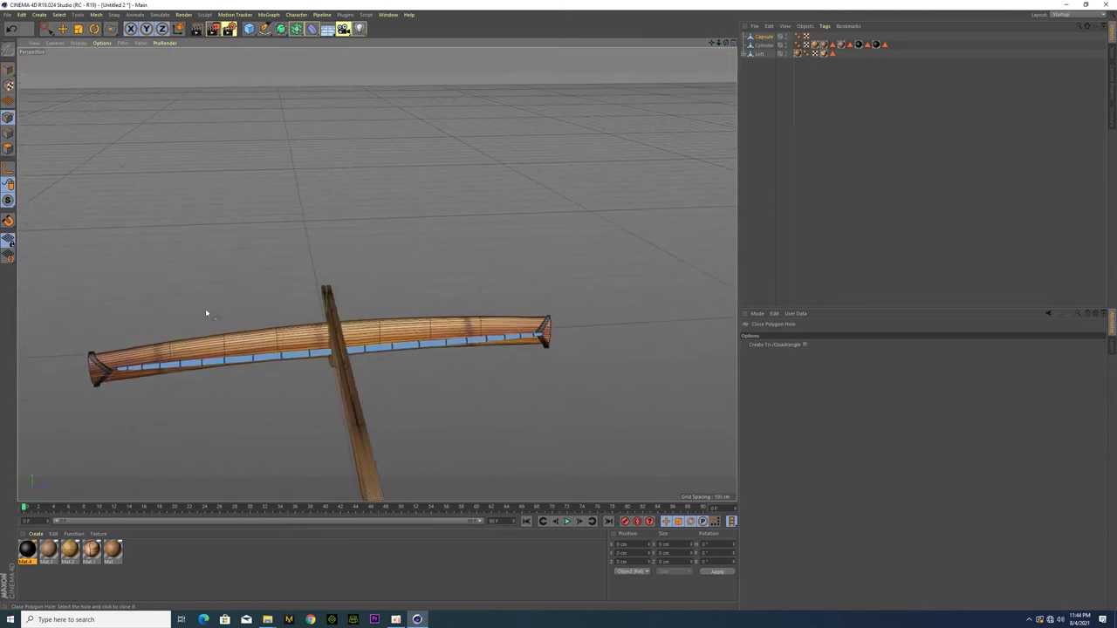
left_click(62, 29)
left_click(439, 343)
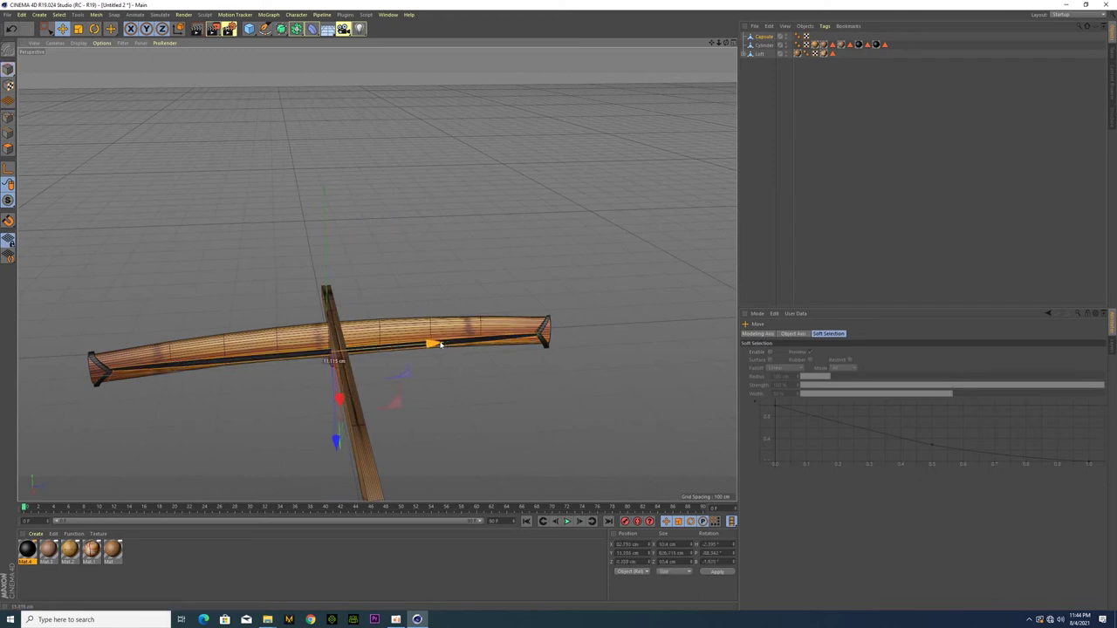
Step: Create a new material, open its Material Editor, and browse for a texture image
key("t")
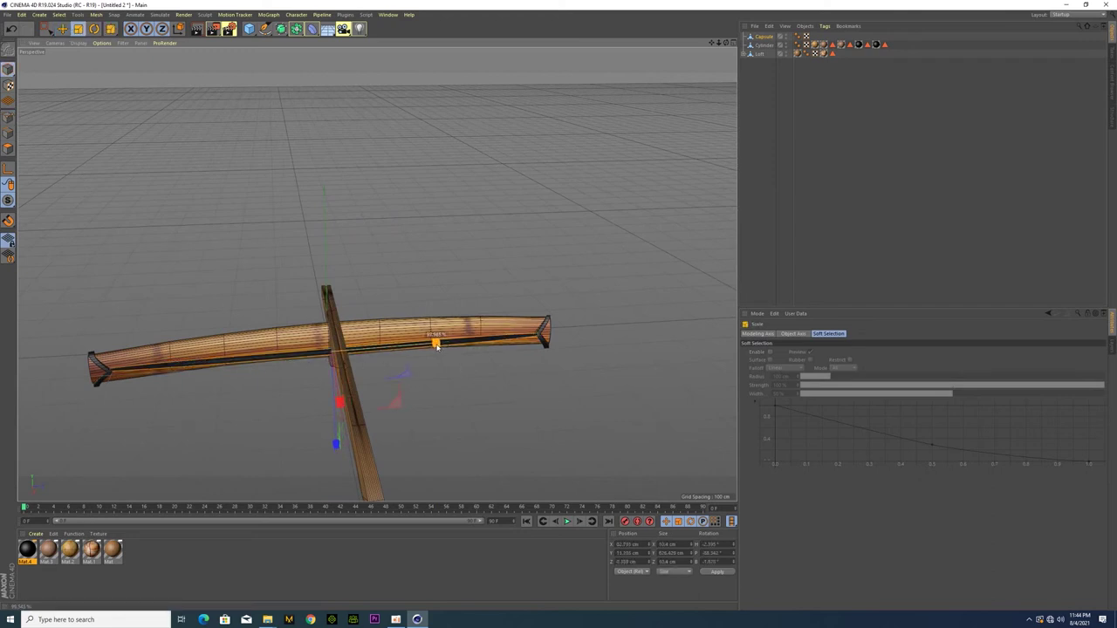
key("r")
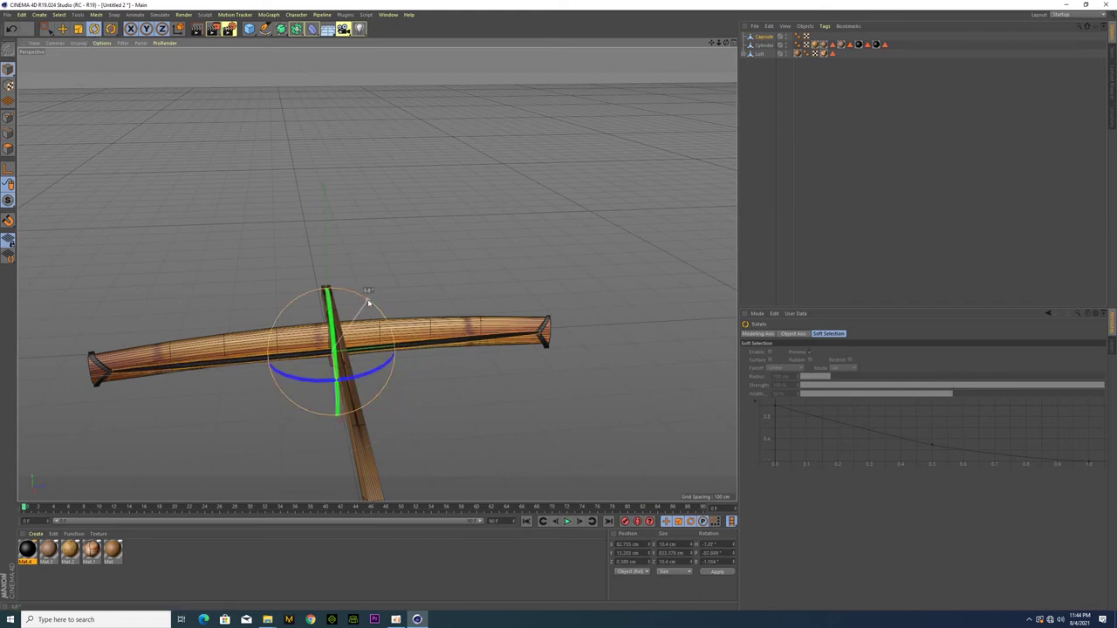
mouse_move(439, 390)
left_mouse_down("alt")
mouse_move(442, 399)
mouse_move(390, 421)
mouse_move(424, 416)
mouse_move(411, 416)
mouse_move(196, 192)
left_mouse_up("alt")
left_click(46, 27)
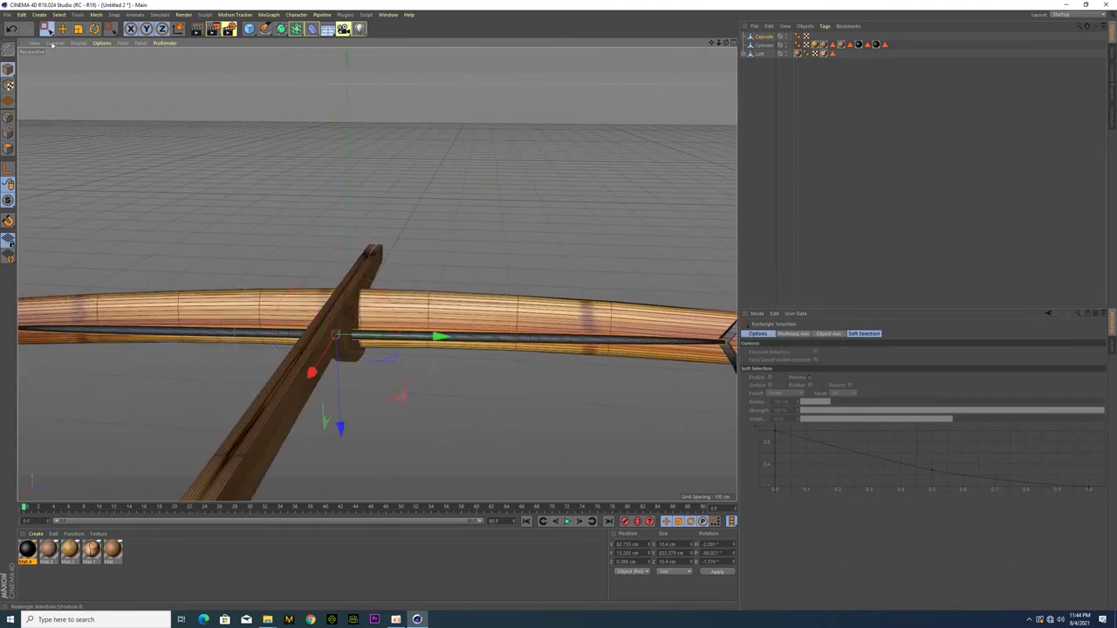
double_click(160, 552)
double_click(27, 550)
left_click(408, 152)
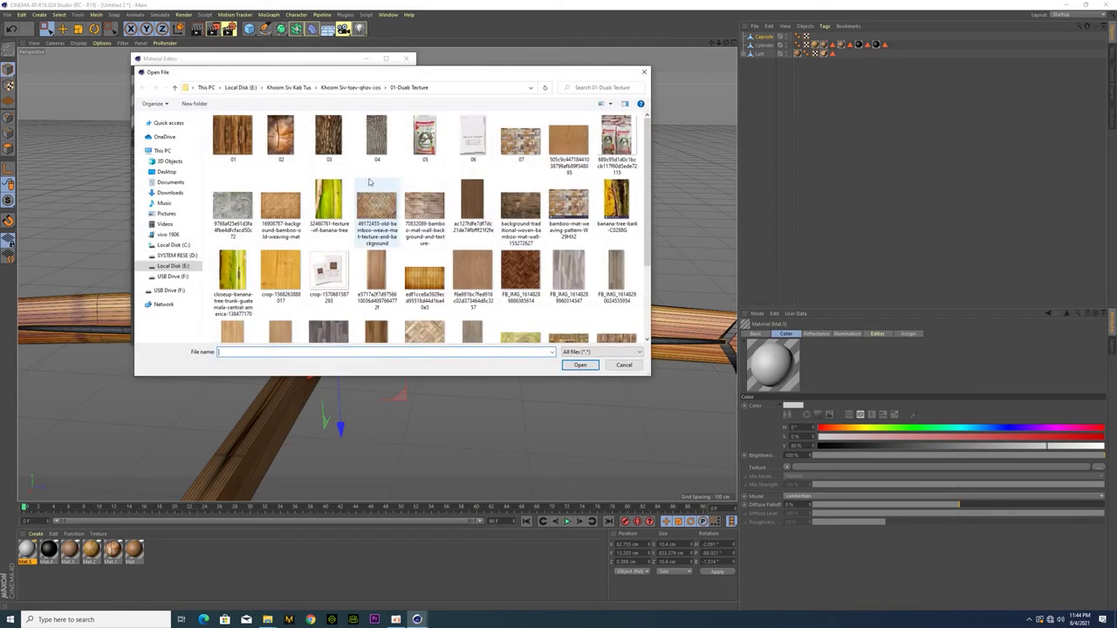
Step: Load a wood texture image into the material and drag it onto the bow
scroll(493, 189, "down", 5)
left_click(281, 301)
left_click(579, 365)
left_click(572, 339)
left_click(406, 58)
left_click_drag(27, 549, 480, 340)
Step: Deselect the texture tag, select the capsule string, and switch to edge mode
left_click(474, 391)
mouse_move(369, 414)
left_mouse_down("alt")
mouse_move(312, 374)
mouse_move(471, 353)
left_mouse_up("alt")
left_click(476, 327)
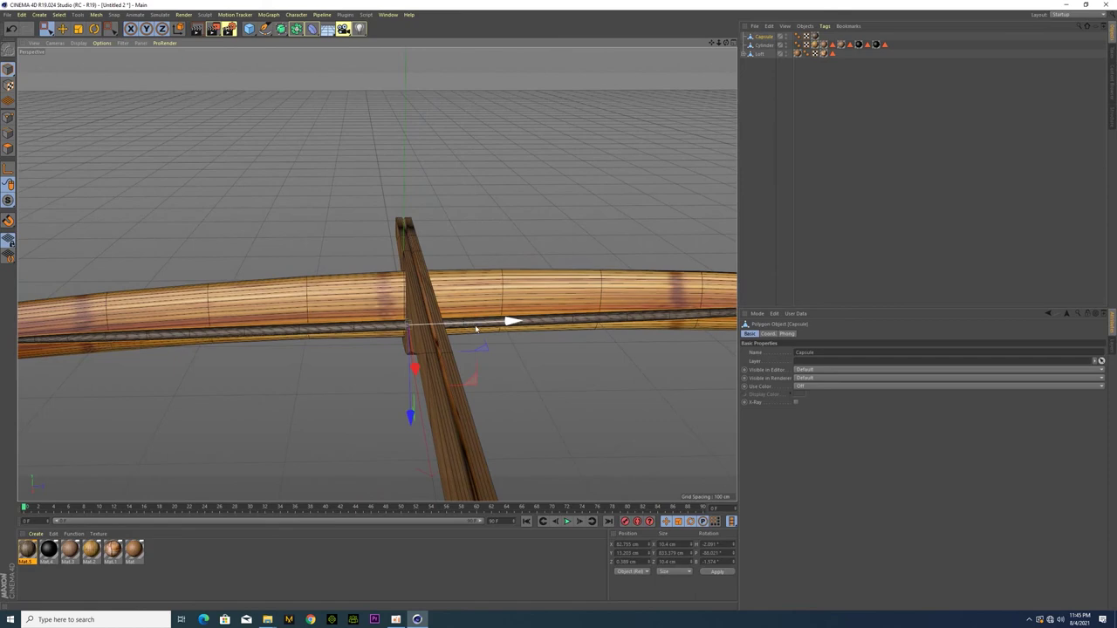
left_click(8, 117)
scroll(510, 337, "down", 3)
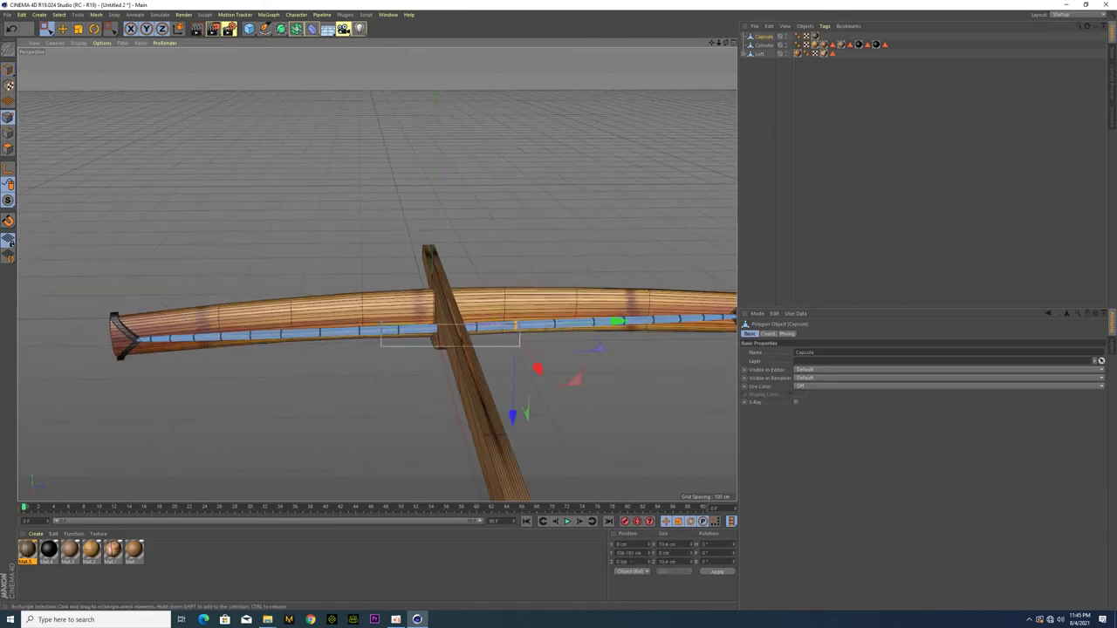
Step: Raise the edge loops in the middle of the capsule string along Z
left_click_drag(519, 347, 521, 347)
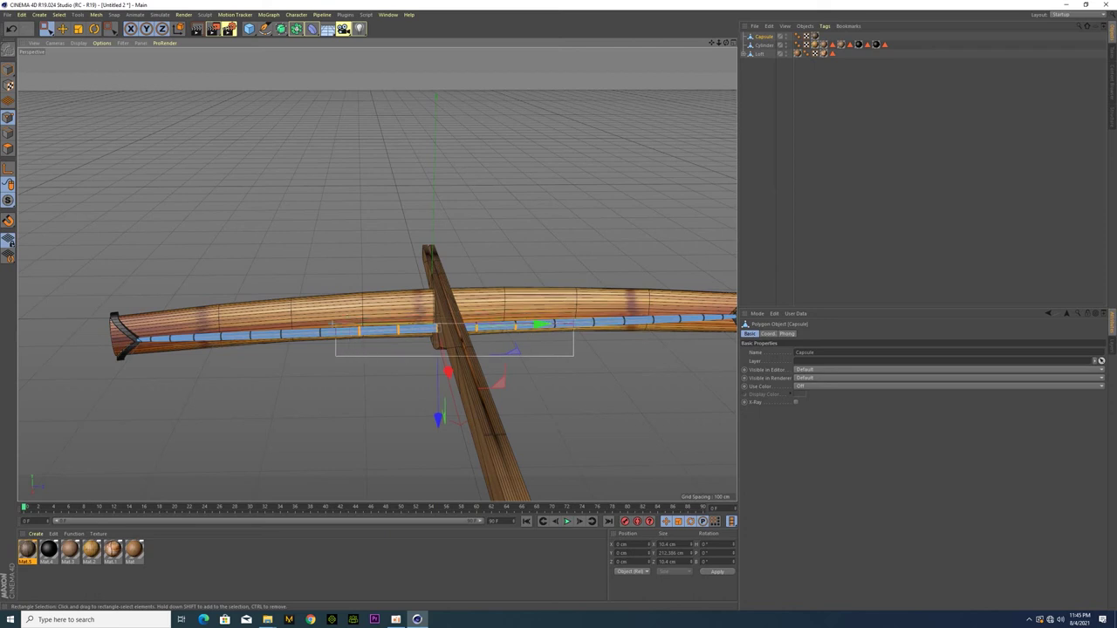
mouse_move(433, 423)
left_mouse_down()
mouse_move(511, 397)
mouse_move(416, 418)
mouse_move(444, 341)
mouse_move(488, 356)
mouse_move(406, 327)
mouse_move(486, 392)
mouse_move(410, 404)
mouse_move(428, 413)
left_mouse_up()
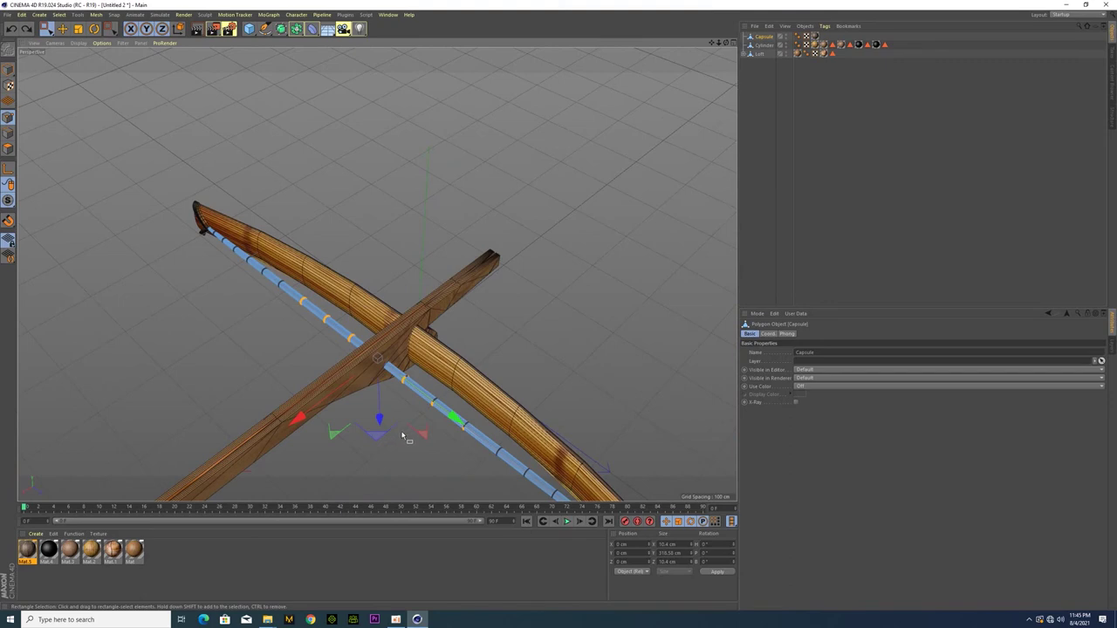
left_click_drag(472, 445, 472, 445)
mouse_move(376, 477)
left_mouse_down("alt")
mouse_move(424, 456)
mouse_move(419, 397)
mouse_move(417, 463)
mouse_move(439, 376)
mouse_move(452, 402)
mouse_move(428, 375)
mouse_move(495, 400)
left_mouse_up("alt")
Step: Shift edge loops near the left bend about 22 cm, then adjust left and right edges
left_click_drag(308, 336, 336, 356)
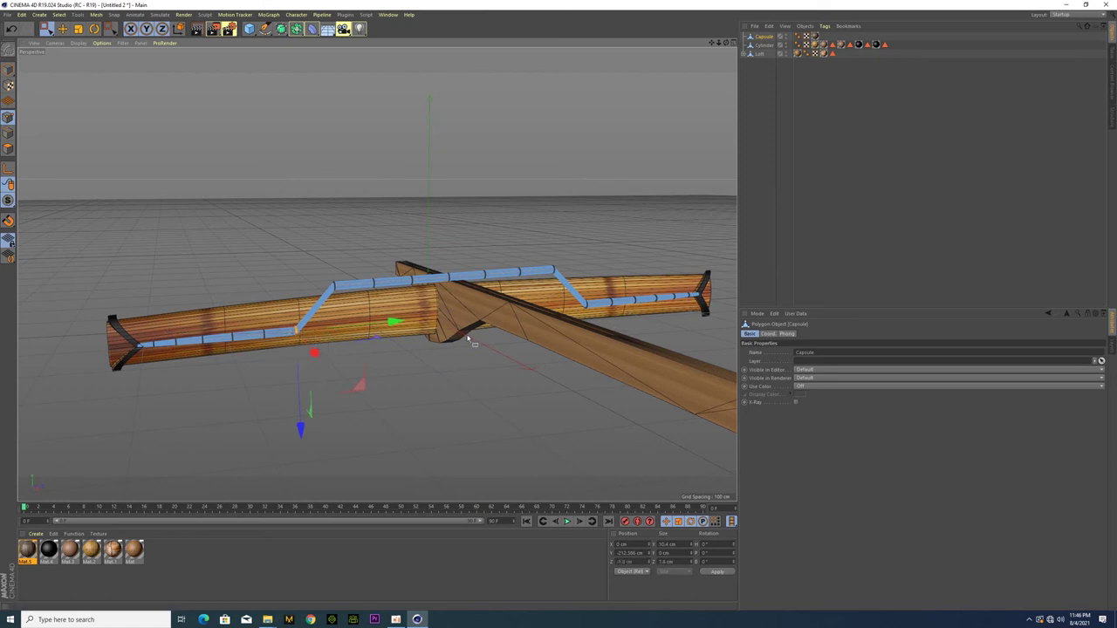
left_click_drag(337, 323, 237, 351)
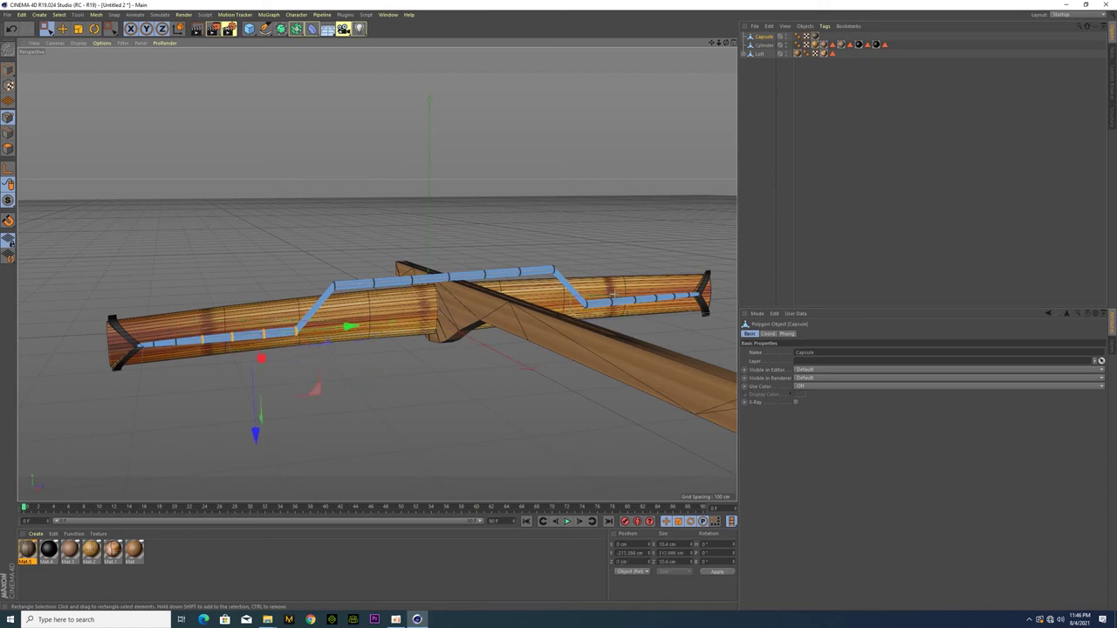
left_click_drag(450, 415, 452, 399)
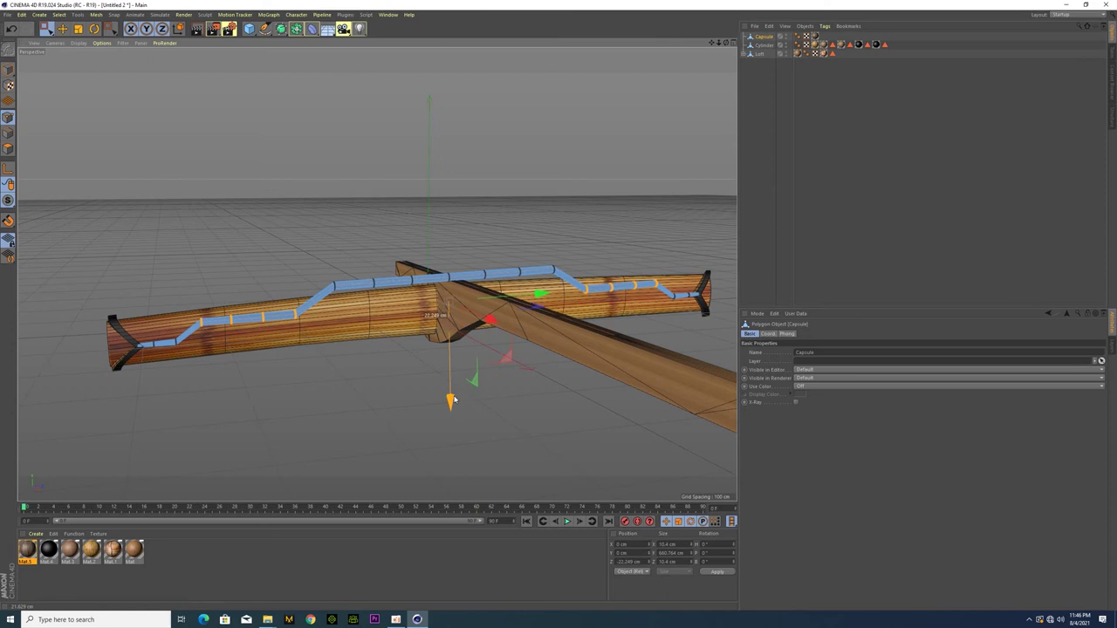
left_click_drag(340, 351, 279, 311)
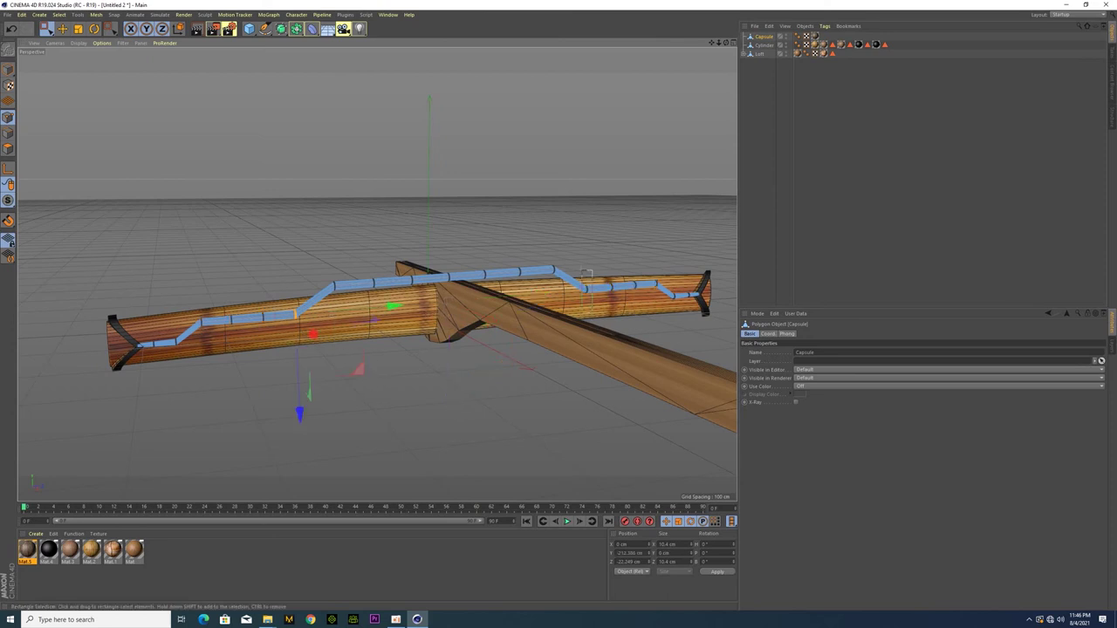
left_click_drag(579, 269, 598, 280, "shift")
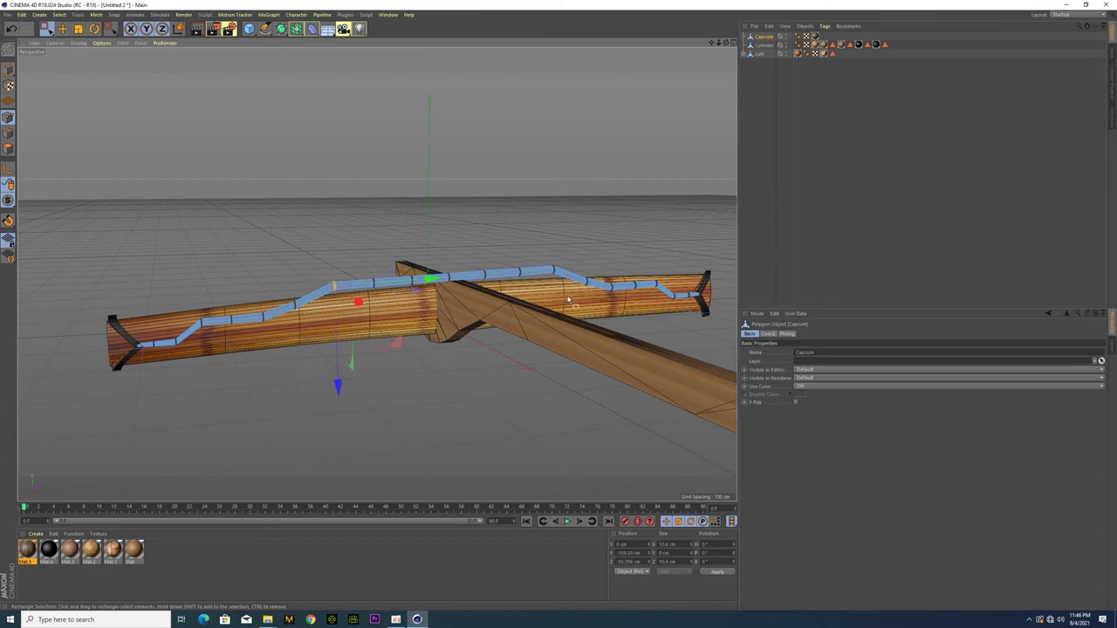
left_click(539, 276, "shift")
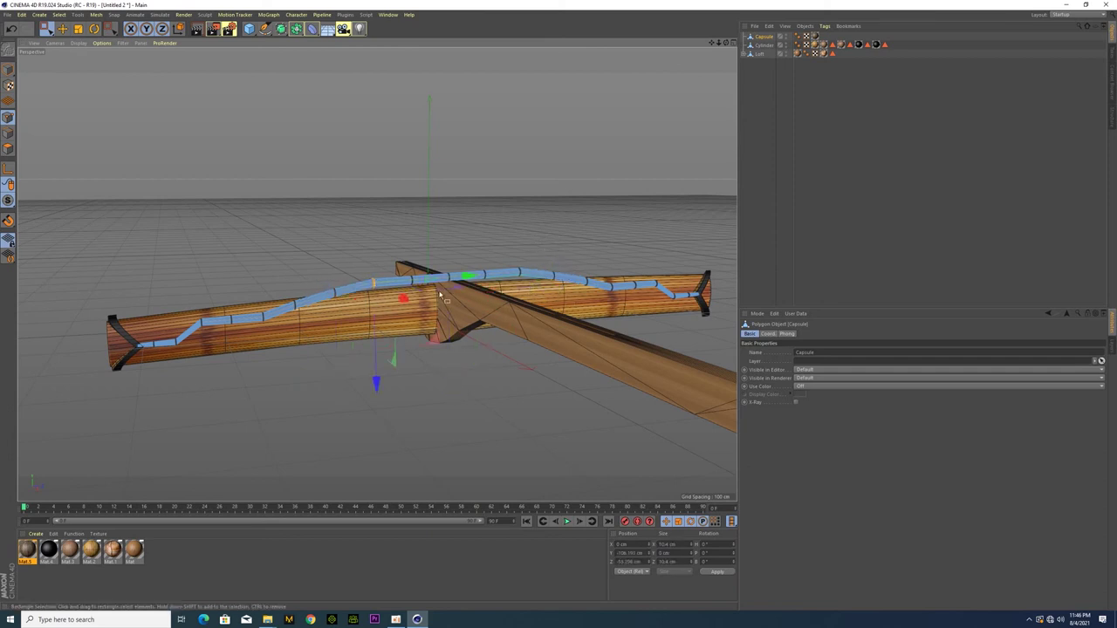
left_click_drag(449, 373, 450, 377)
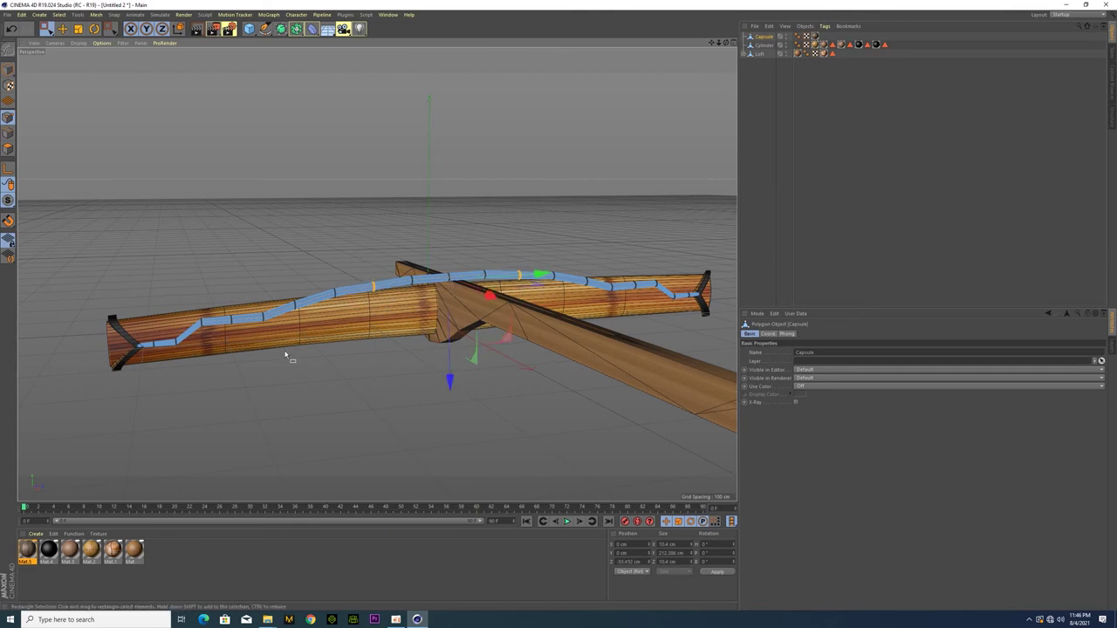
Step: Nudge edges at the centre, right and left of the string to smooth the bend
left_click(602, 265, "shift")
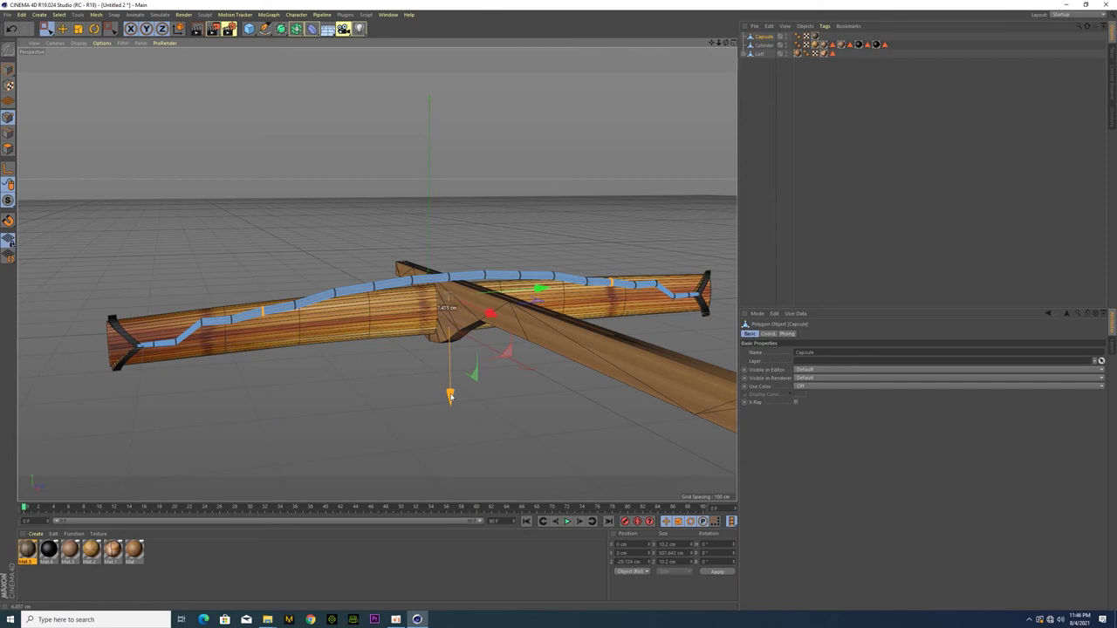
left_click(589, 295)
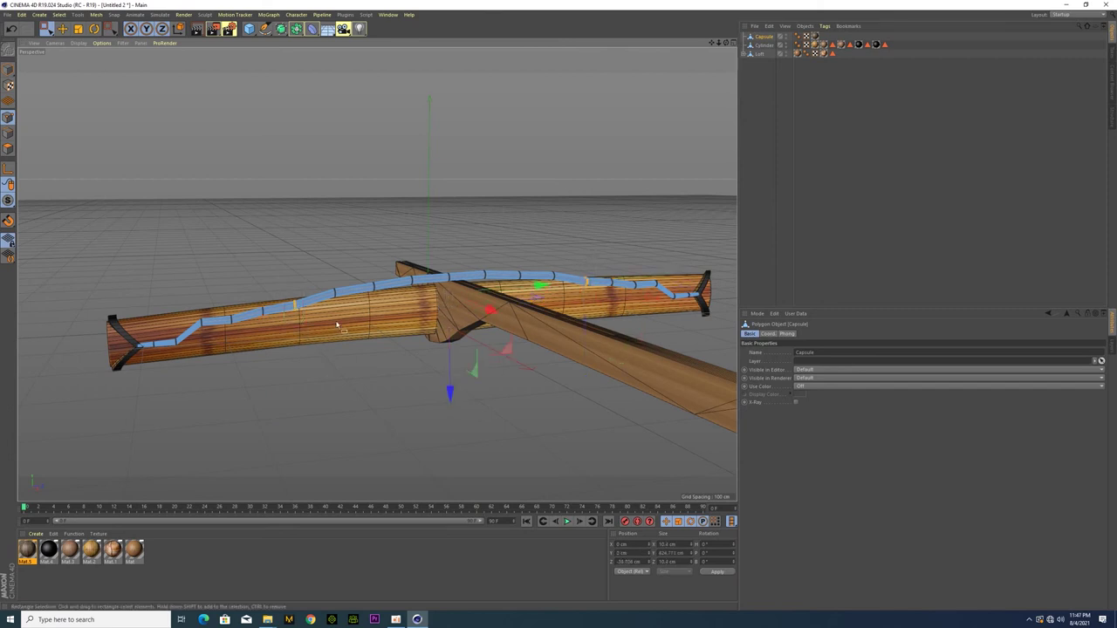
left_click_drag(449, 385, 450, 382)
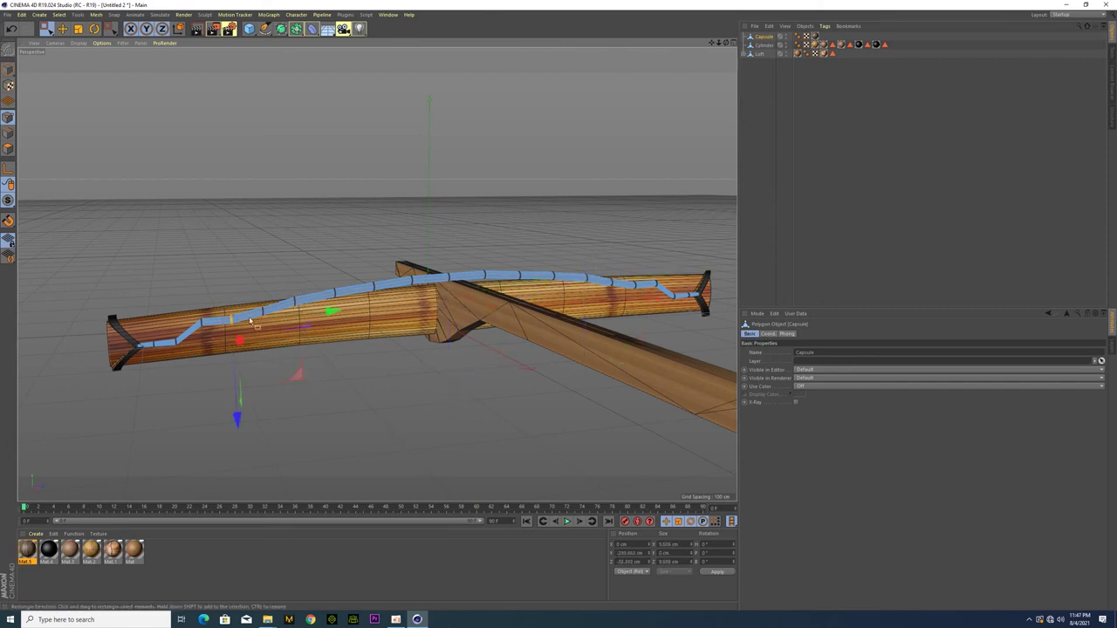
left_click_drag(451, 400, 448, 394)
left_click(206, 333)
left_click_drag(457, 390, 454, 399)
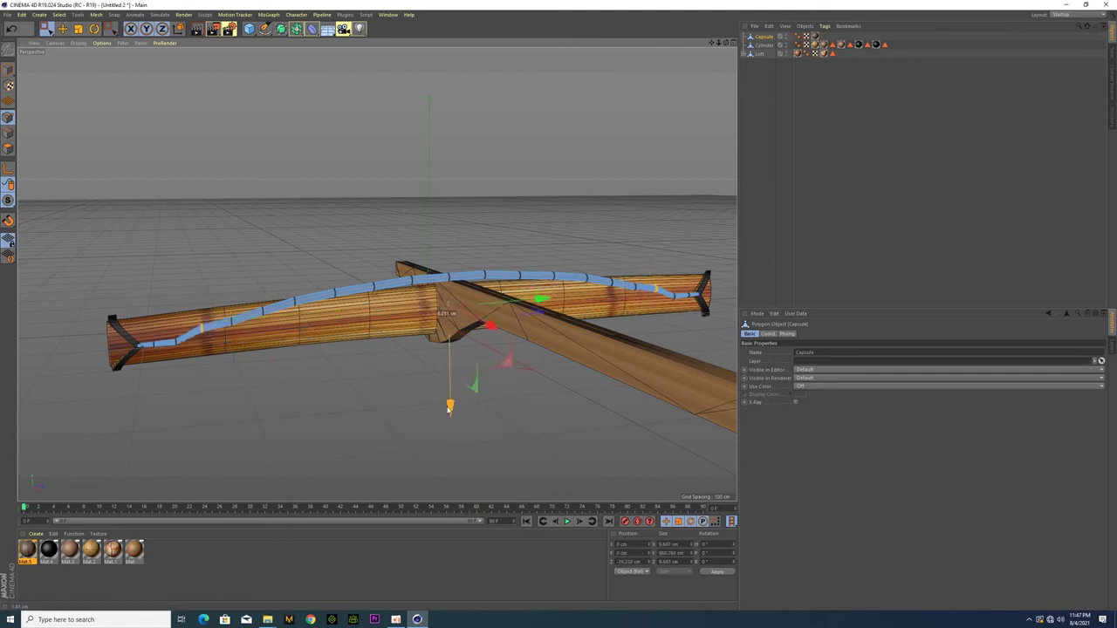
mouse_move(367, 386)
left_mouse_down("alt")
mouse_move(441, 424)
mouse_move(445, 399)
mouse_move(622, 360)
left_mouse_up("alt")
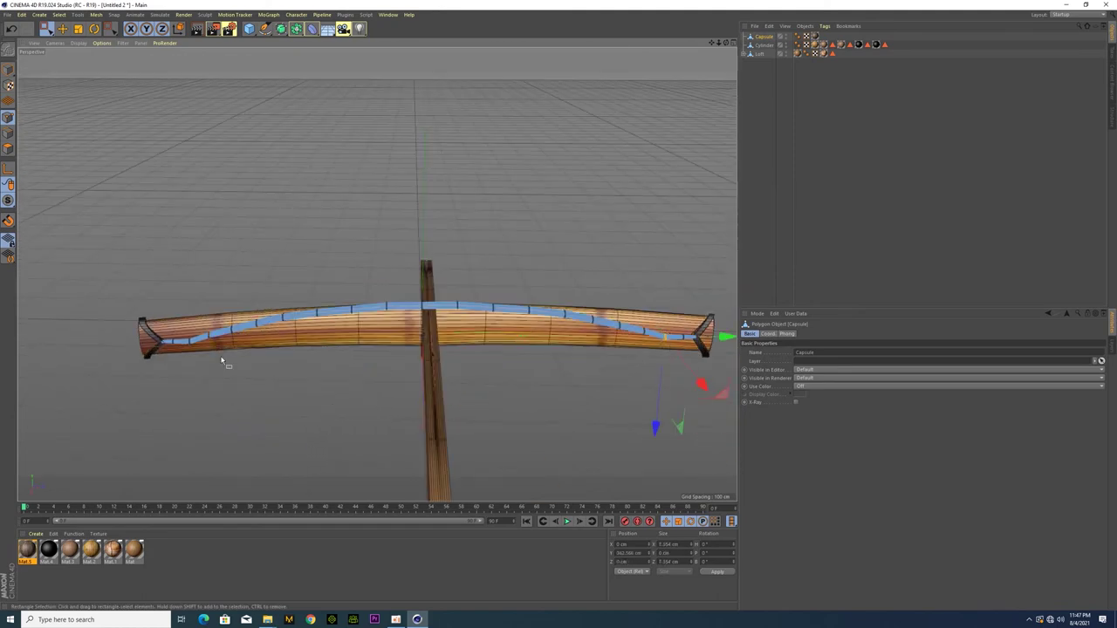
Step: Lower the string's centre edges about 4.6 cm and inspect it from low angles
left_click(193, 355)
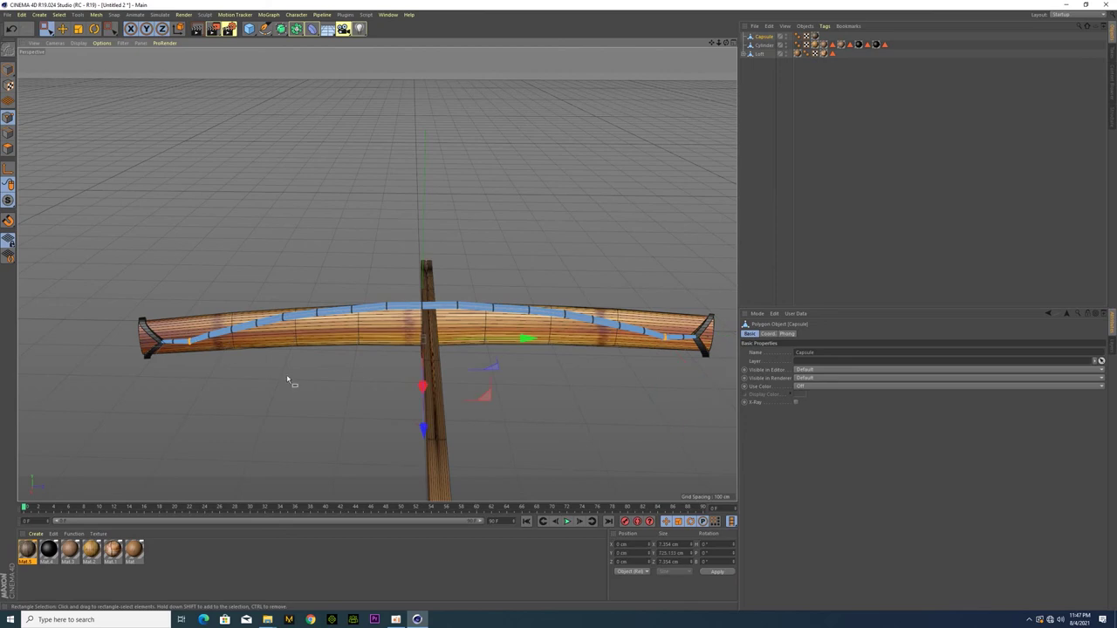
left_click_drag(424, 429, 423, 428)
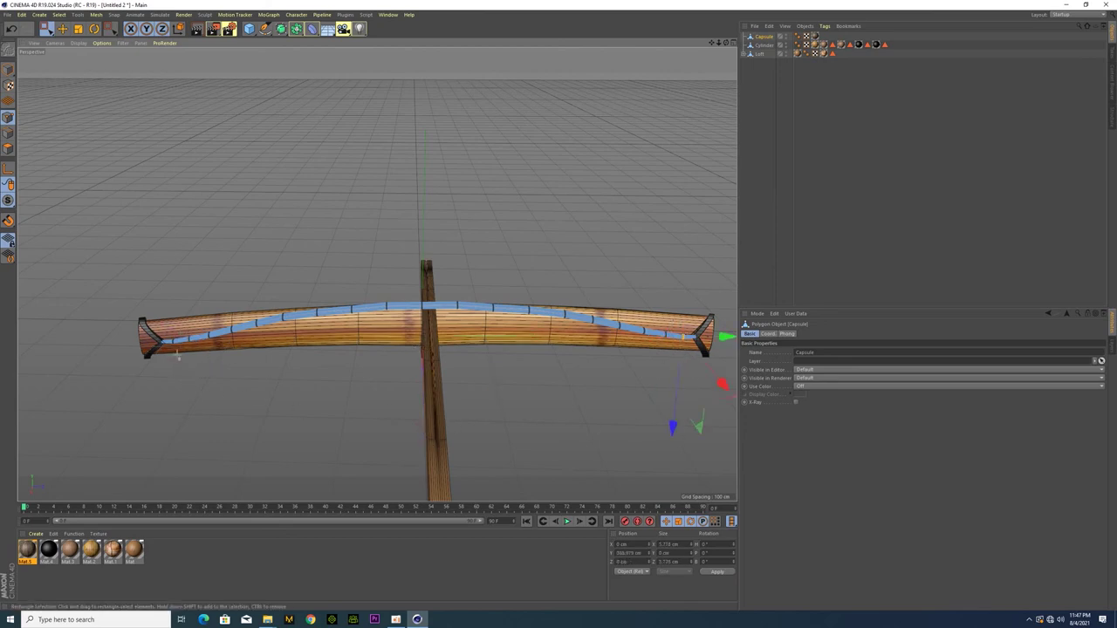
mouse_move(340, 418)
left_mouse_down("alt")
mouse_move(336, 403)
mouse_move(217, 345)
left_mouse_up("alt")
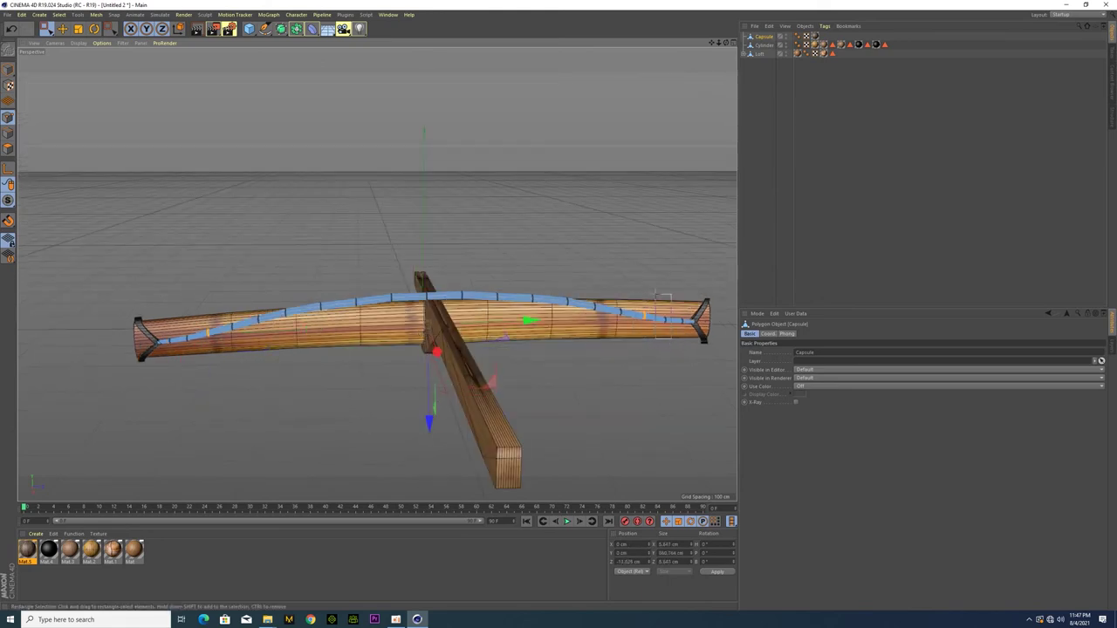
left_click_drag(429, 424, 428, 427)
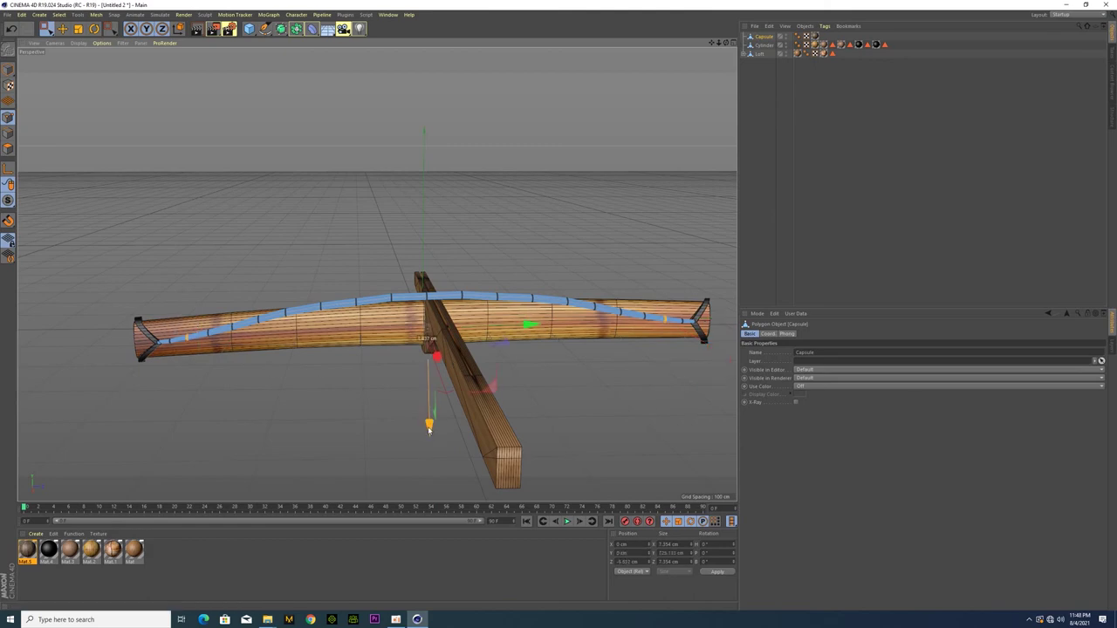
left_click_drag(723, 41, 722, 41)
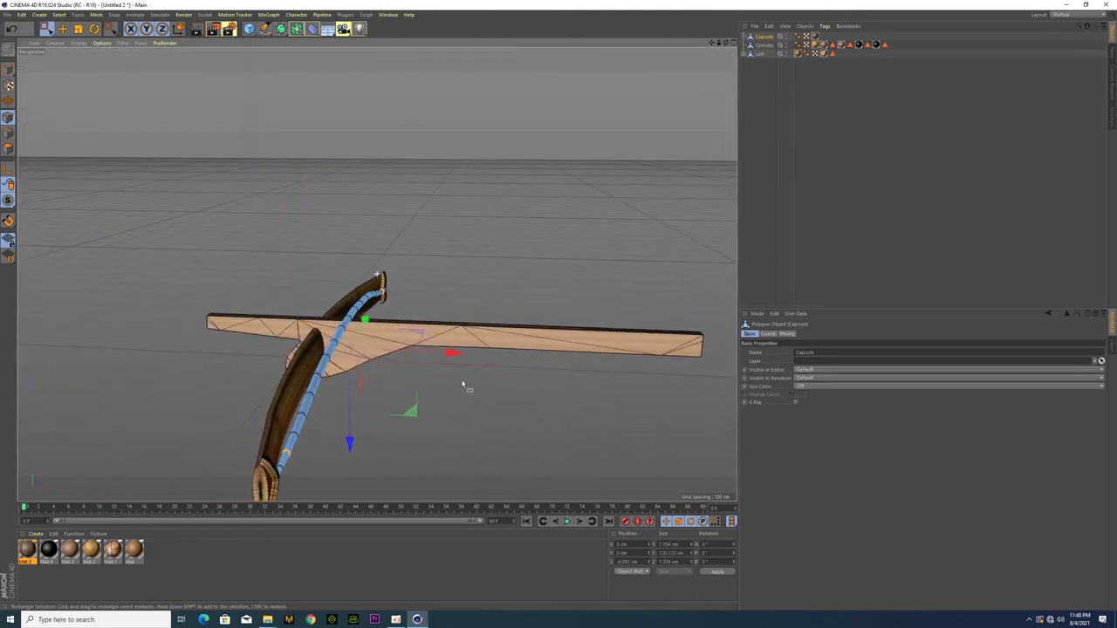
left_click_drag(377, 274, 370, 459, "alt")
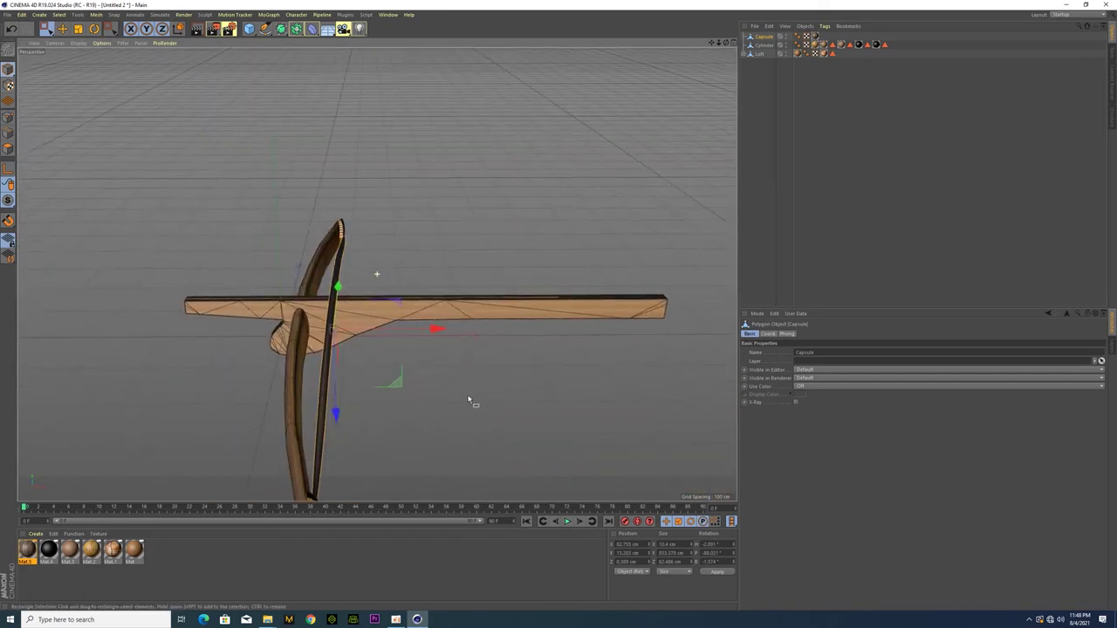
mouse_move(370, 457)
left_mouse_down("alt")
mouse_move(463, 401)
mouse_move(561, 451)
mouse_move(531, 459)
mouse_move(460, 422)
mouse_move(473, 424)
mouse_move(486, 392)
mouse_move(611, 392)
mouse_move(457, 366)
mouse_move(439, 393)
mouse_move(436, 357)
mouse_move(454, 340)
left_mouse_up("alt")
Step: Return to Model mode and place the Capsule under a new Subdivision Surface
left_click(8, 148)
left_click(7, 69)
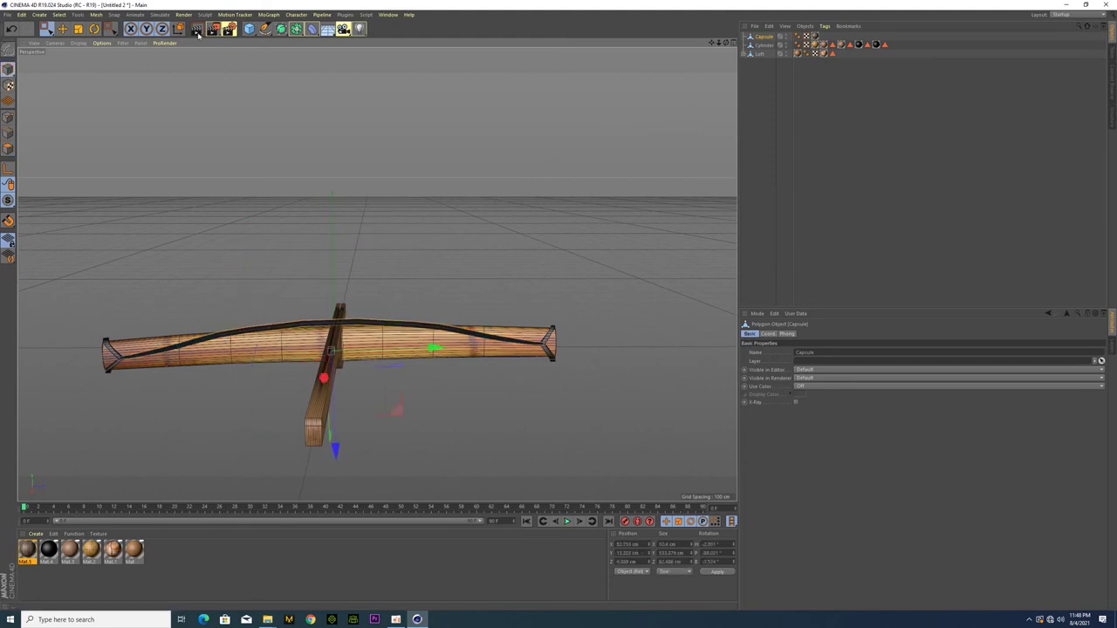
left_click(281, 28, "alt")
Step: Put the Capsule and the Cylinder limb inside the Subdivision Surface
mouse_move(591, 232)
left_mouse_down("alt")
mouse_move(390, 392)
mouse_move(581, 217)
left_mouse_up("alt")
left_click_drag(764, 54, 761, 45)
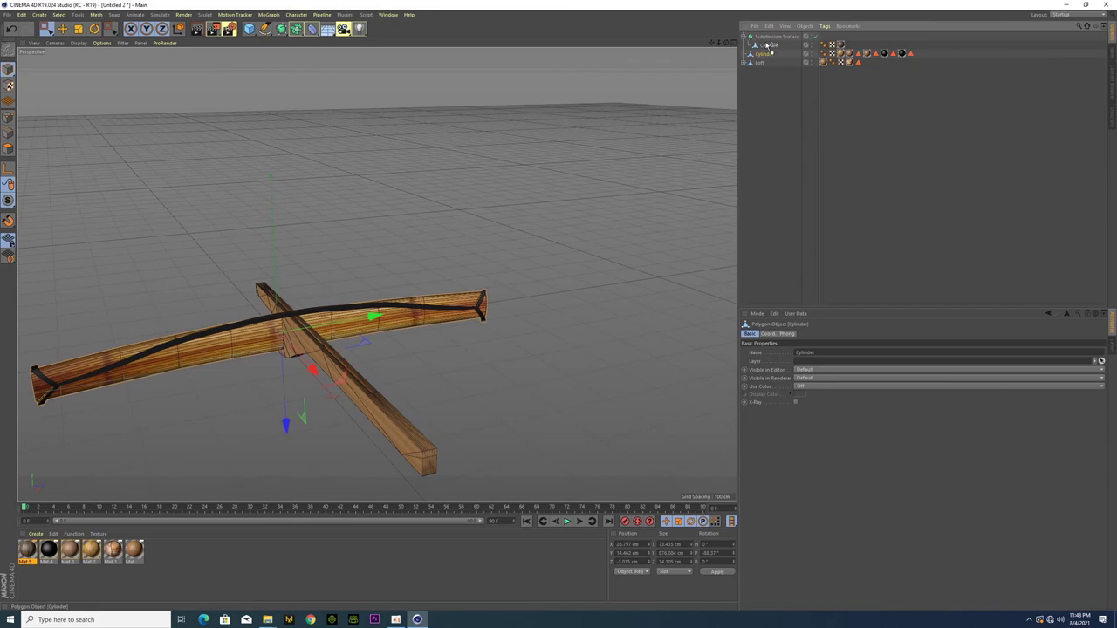
left_click(481, 349)
mouse_move(481, 349)
left_mouse_down("alt")
mouse_move(301, 371)
mouse_move(11, 68)
left_mouse_up("alt")
Step: Switch the viewport to brighter shading and add a 200 cm Cube primitive
left_click(95, 44)
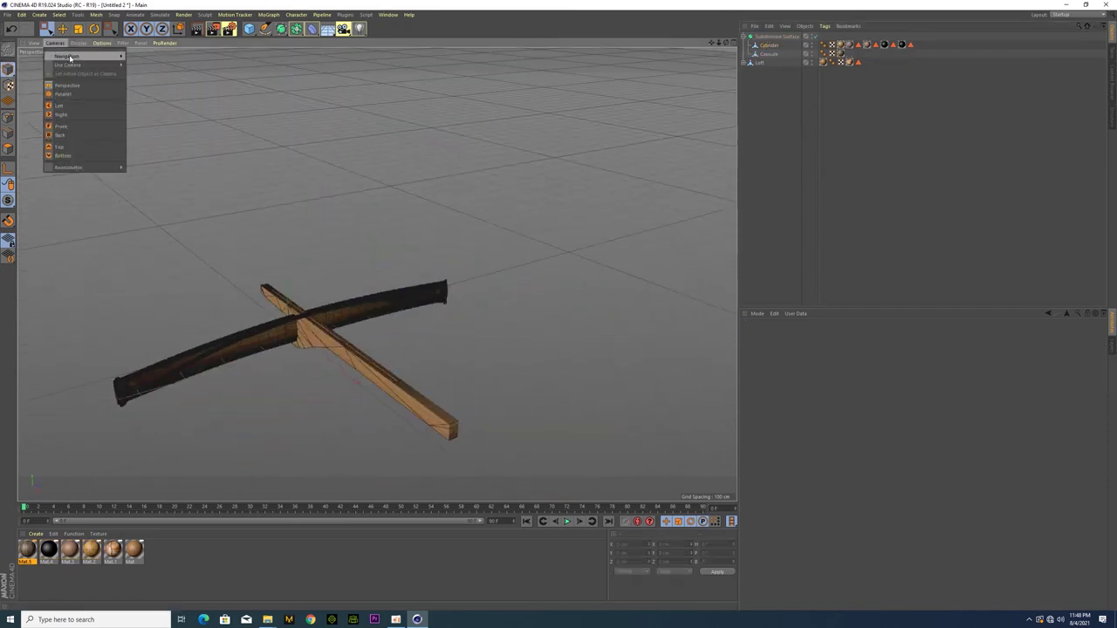
left_click(91, 129)
mouse_move(151, 234)
left_mouse_down("alt")
mouse_move(294, 327)
mouse_move(379, 274)
mouse_move(235, 304)
mouse_move(359, 287)
mouse_move(272, 256)
mouse_move(349, 249)
mouse_move(375, 270)
mouse_move(304, 271)
mouse_move(451, 247)
mouse_move(355, 248)
mouse_move(429, 262)
mouse_move(428, 250)
mouse_move(376, 253)
left_mouse_up("alt")
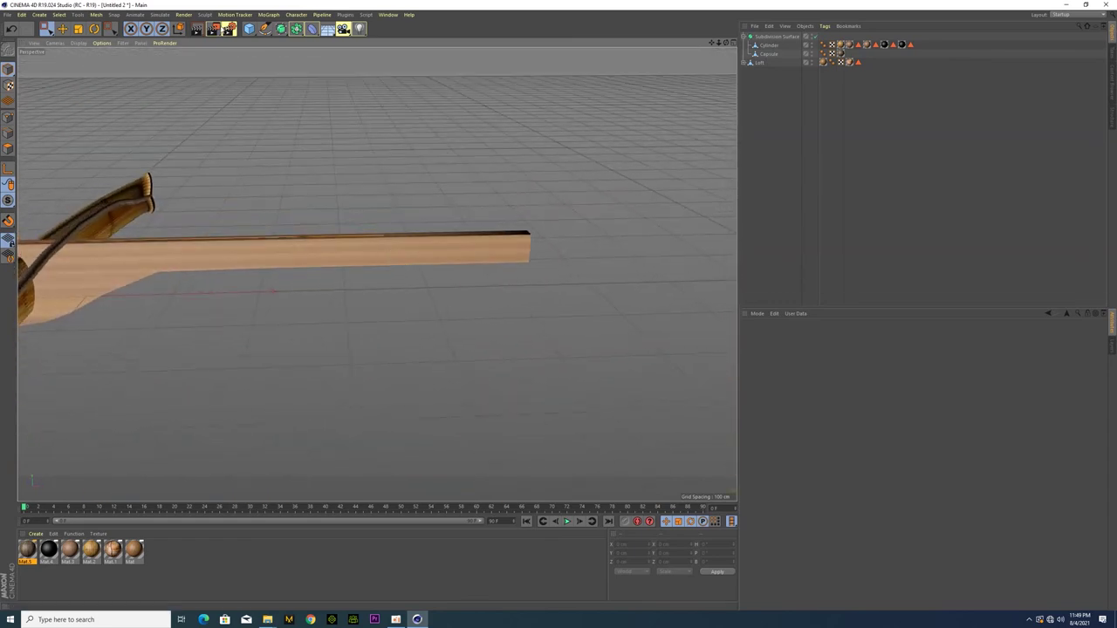
left_click(249, 29)
left_click(315, 41)
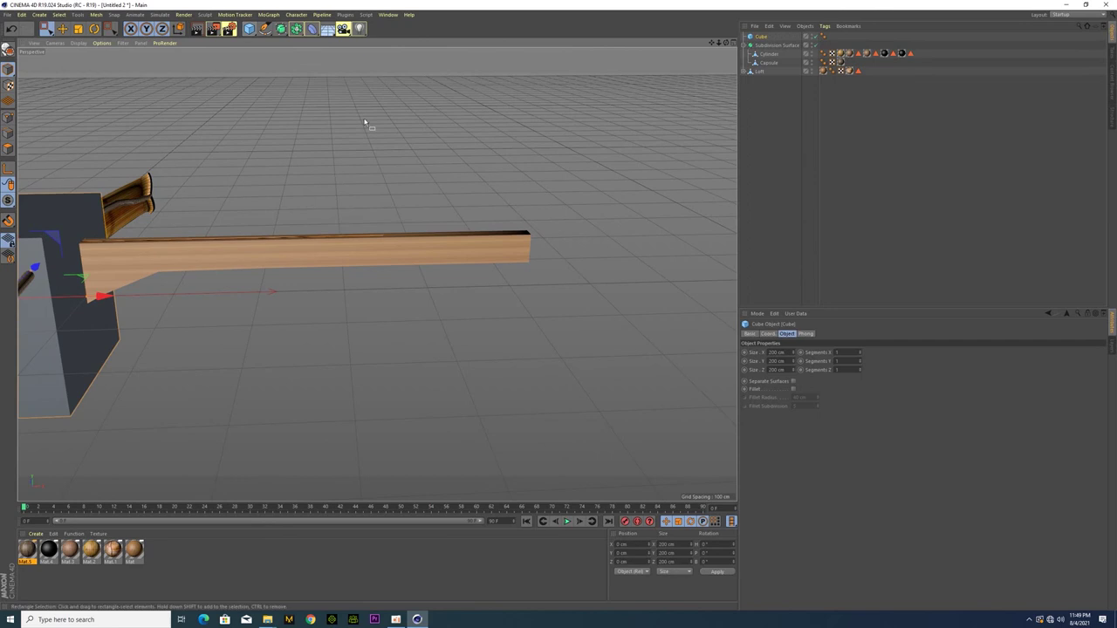
Step: Slide the cube out along X, make it editable, and scale it into a thin slab
left_click(62, 29)
left_click_drag(174, 277, 468, 270)
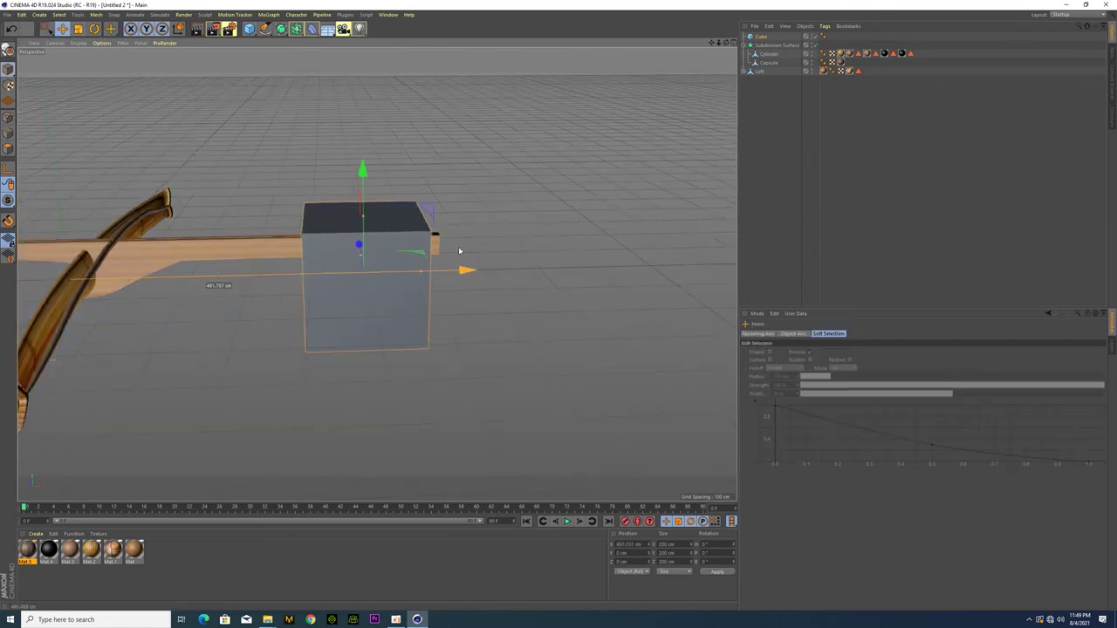
left_click(78, 29)
key("c")
mouse_move(353, 246)
left_mouse_down()
mouse_move(426, 287)
mouse_move(306, 311)
left_mouse_up()
mouse_move(489, 254)
left_mouse_down()
mouse_move(434, 268)
mouse_move(421, 292)
left_mouse_up()
Step: Raise the slab along Y and tilt it to about -13.5 degrees to follow the stock
key("e")
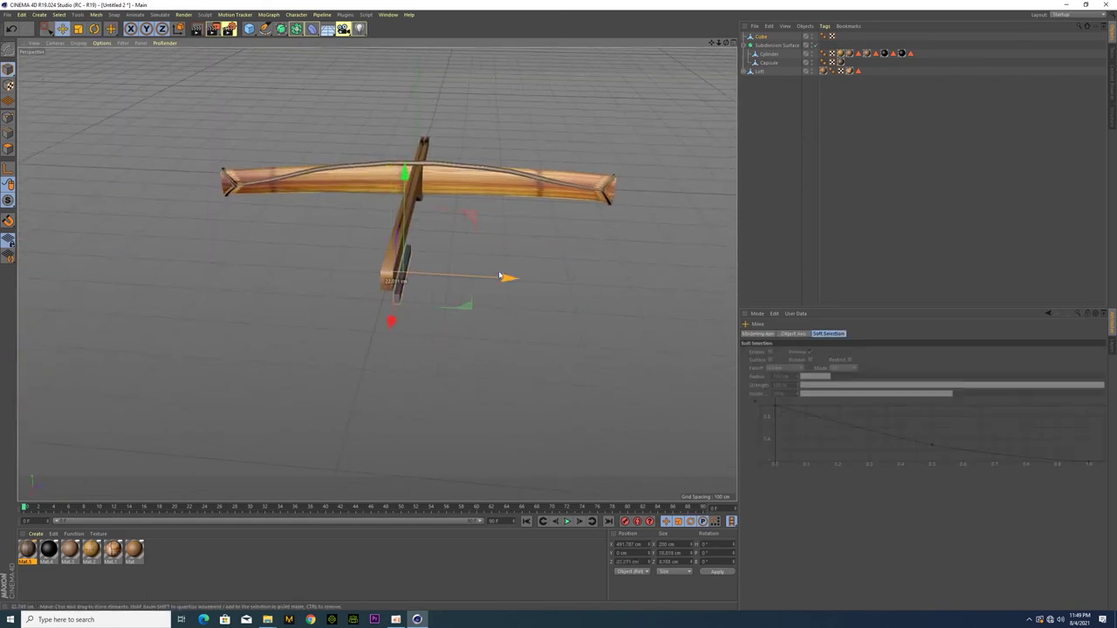
left_click_drag(377, 175, 428, 194, "alt")
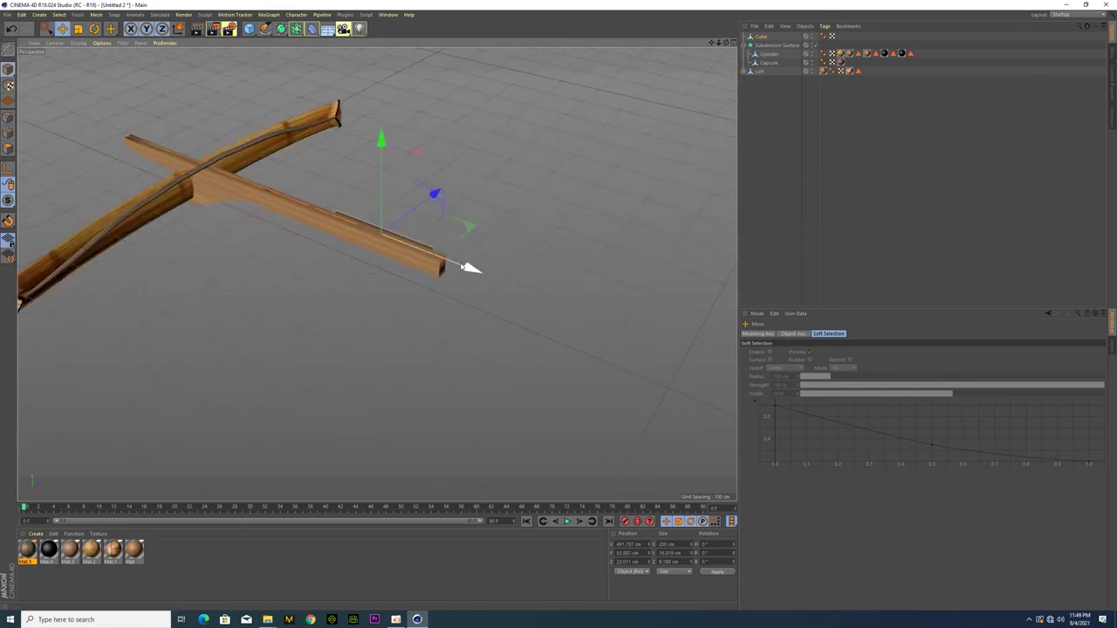
left_click_drag(486, 271, 222, 267, "alt")
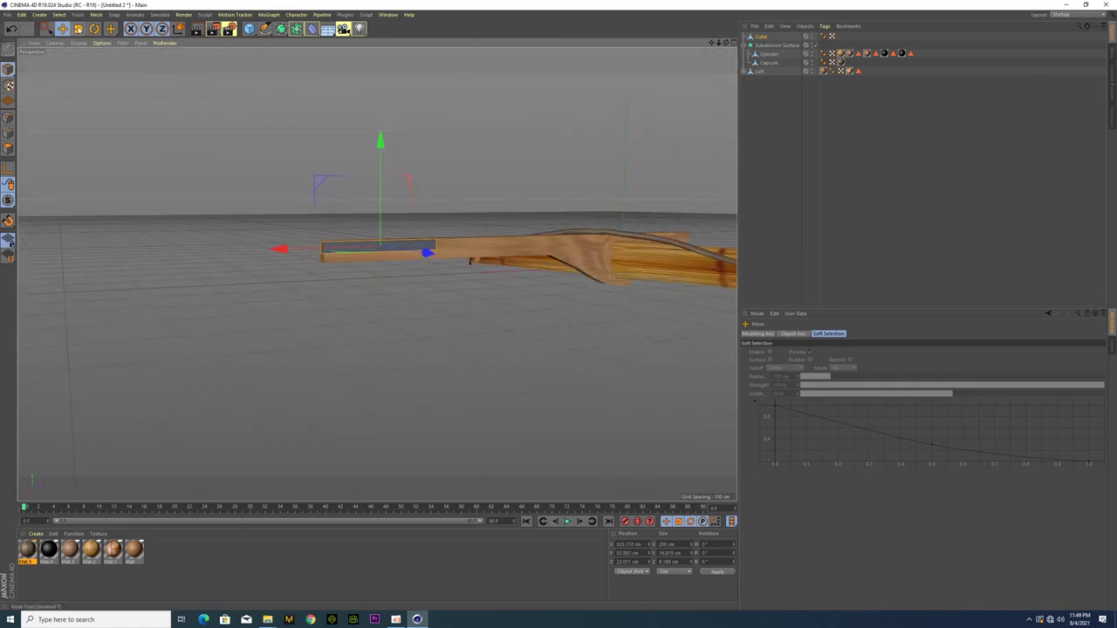
key("r")
mouse_move(373, 223)
left_mouse_down()
mouse_move(354, 196)
mouse_move(384, 153)
left_mouse_up()
key("e")
left_click_drag(349, 210, 462, 348, "alt")
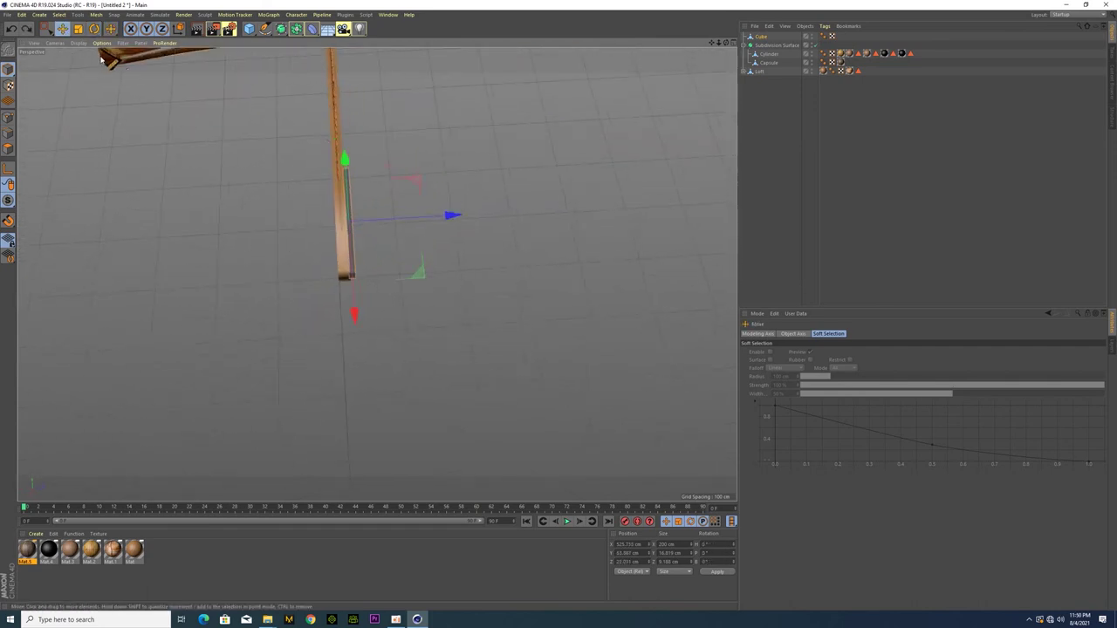
key("r")
left_click_drag(353, 268, 349, 262)
Step: Fine-tune the slab's placement along the top of the stock
left_click(62, 29)
left_click_drag(436, 218, 288, 228, "alt")
mouse_move(419, 297)
left_mouse_down("alt")
mouse_move(522, 281)
mouse_move(294, 242)
mouse_move(347, 250)
mouse_move(277, 213)
left_mouse_up("alt")
key("r")
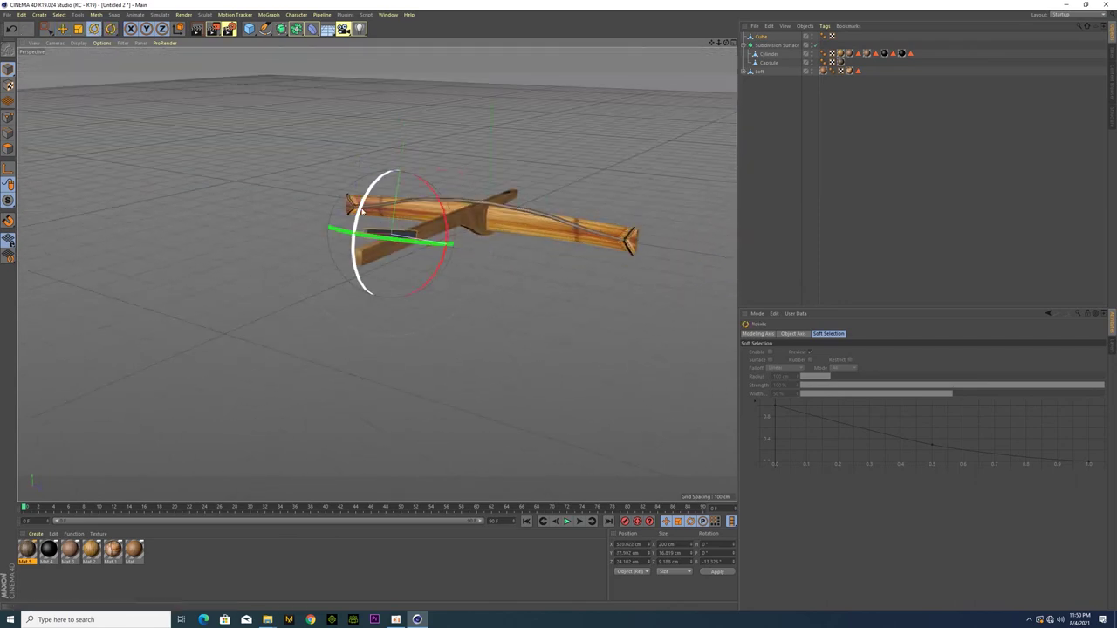
key("e")
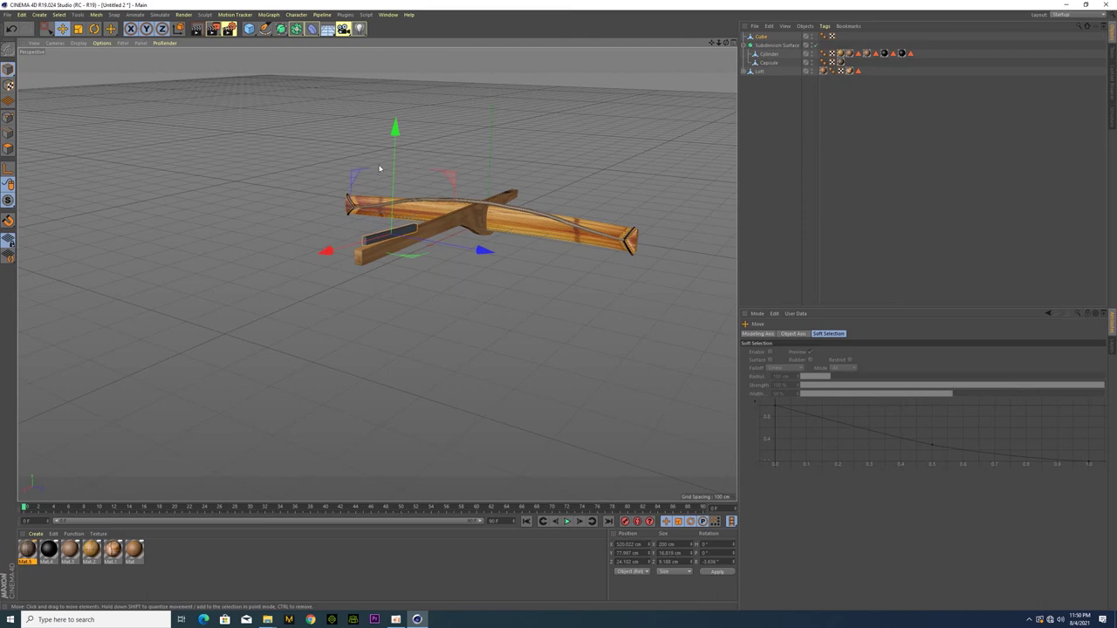
mouse_move(361, 224)
left_mouse_down("alt")
mouse_move(439, 278)
mouse_move(469, 239)
mouse_move(407, 291)
mouse_move(332, 299)
mouse_move(401, 133)
mouse_move(406, 142)
mouse_move(262, 287)
mouse_move(167, 125)
left_mouse_up("alt")
scroll(406, 291, "up", 3)
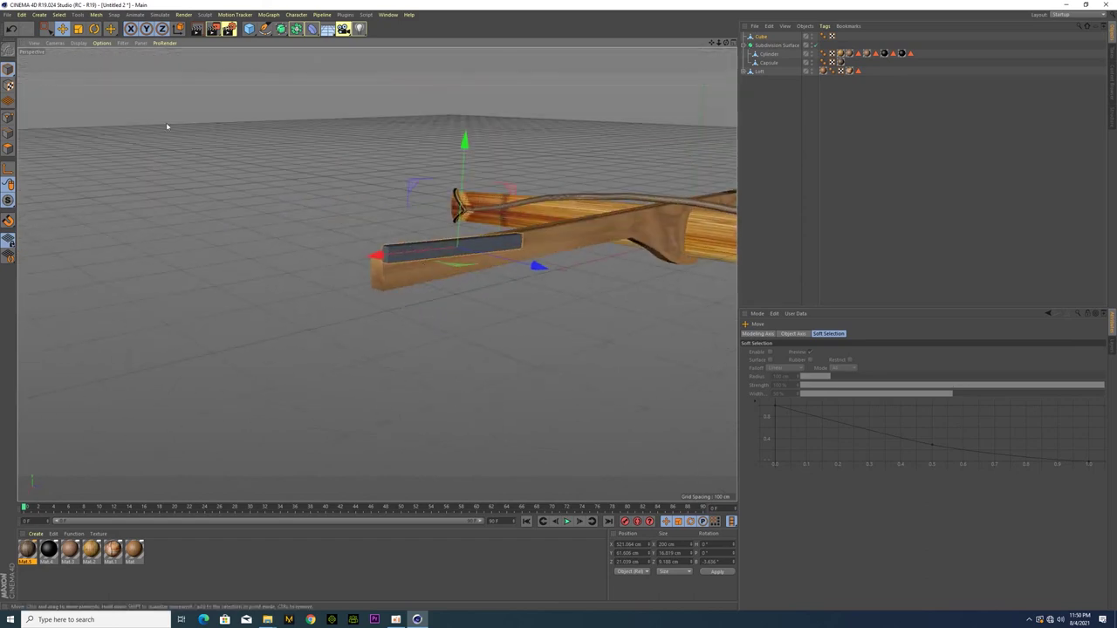
Step: Toggle enhanced viewport shading and set up component editing with rectangle selection and Scale
left_click(101, 42)
left_click(116, 90)
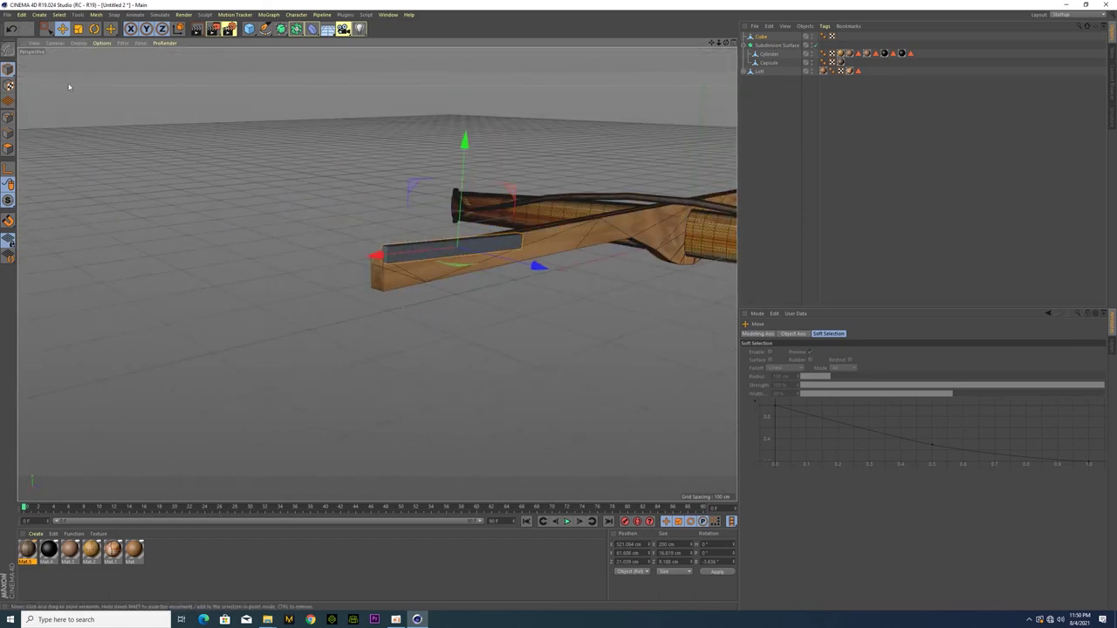
left_click(9, 120)
left_click(46, 28)
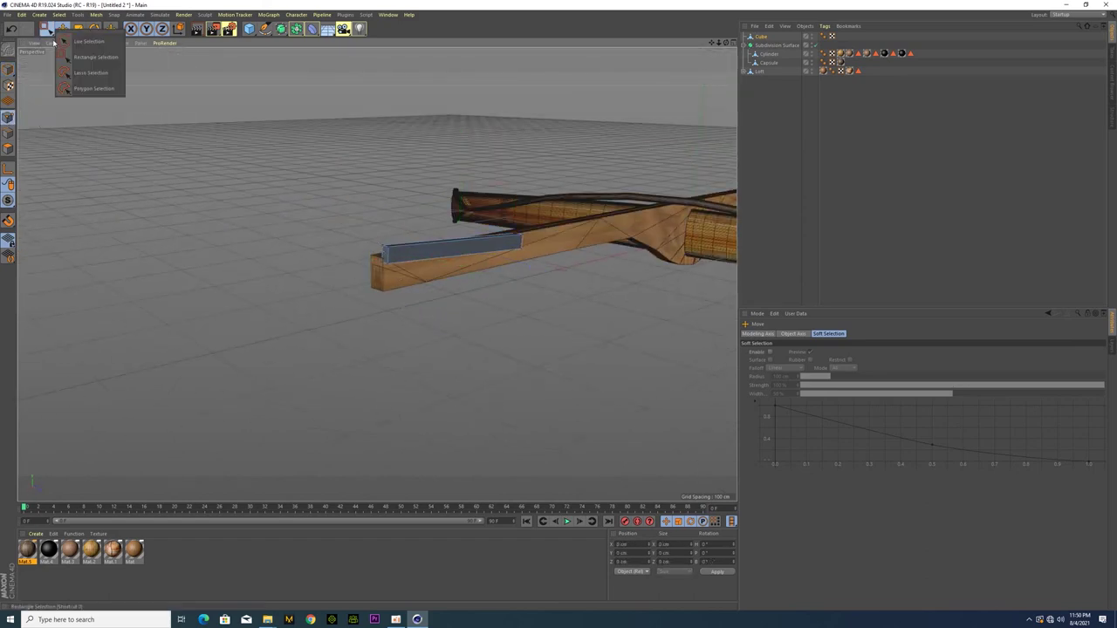
left_click(78, 49)
key("t")
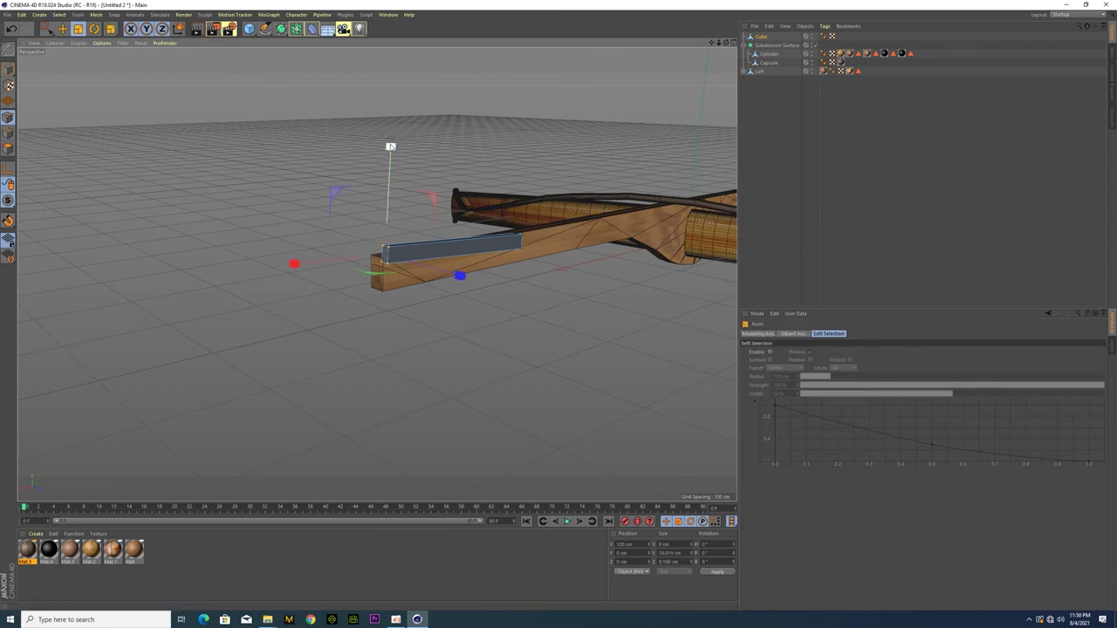
mouse_move(272, 217)
left_mouse_down("alt")
mouse_move(456, 275)
mouse_move(434, 286)
left_mouse_up("alt")
mouse_move(497, 227)
left_mouse_down("alt")
mouse_move(589, 332)
mouse_move(610, 288)
mouse_move(447, 299)
left_mouse_up("alt")
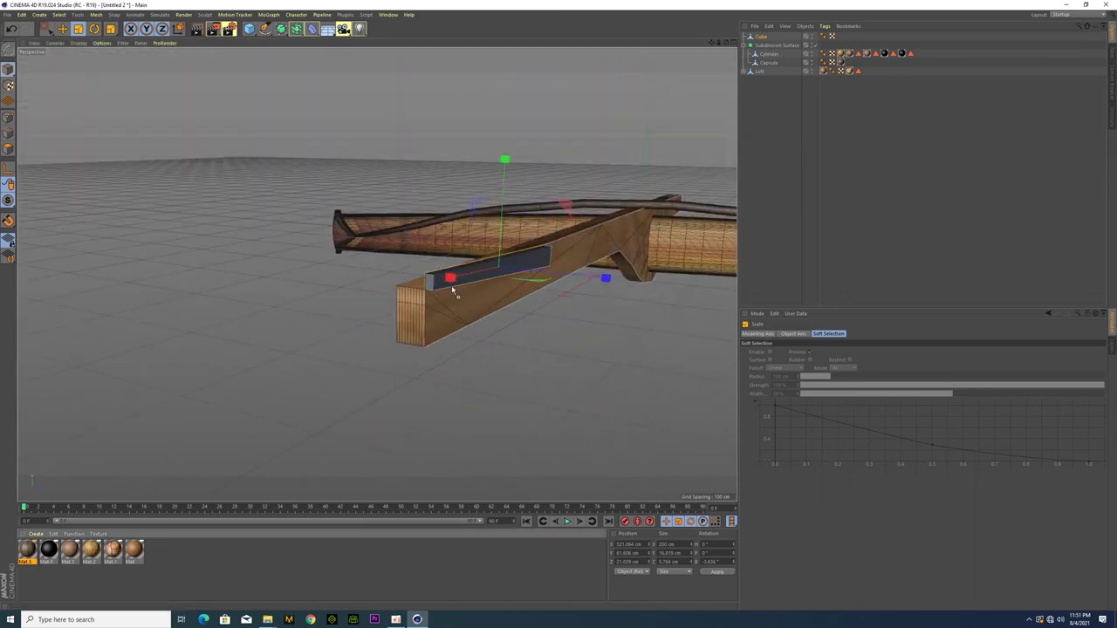
left_click_drag(398, 379, 435, 325, "alt")
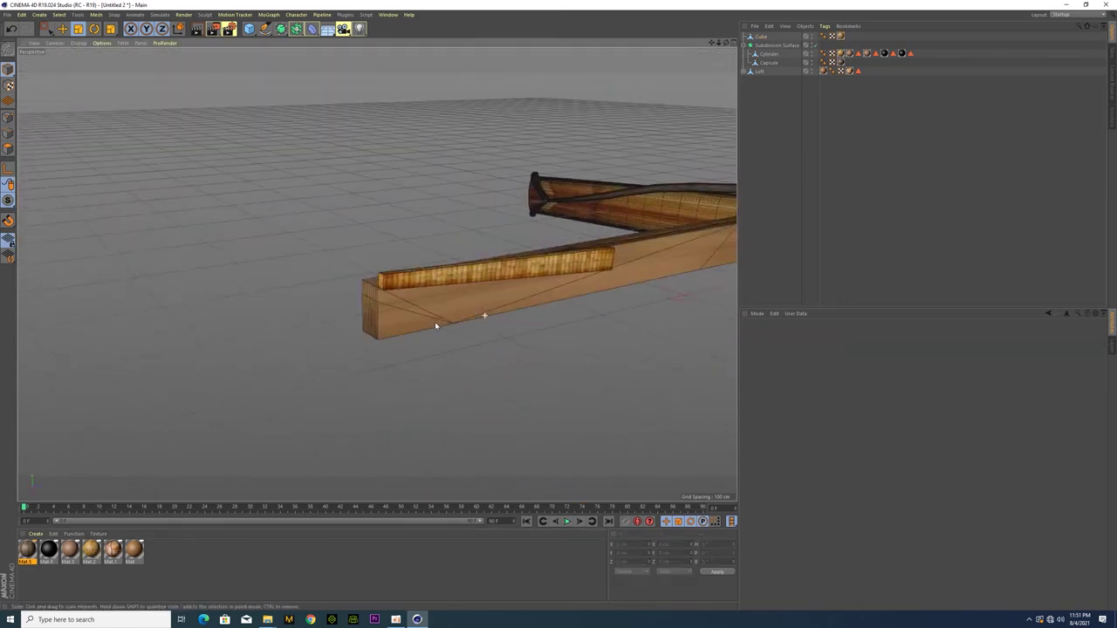
Step: Set the rail's Texture Tag to Cylindrical projection with Length U and Length V at 50%
left_click(434, 326)
left_click_drag(434, 326, 392, 269, "alt")
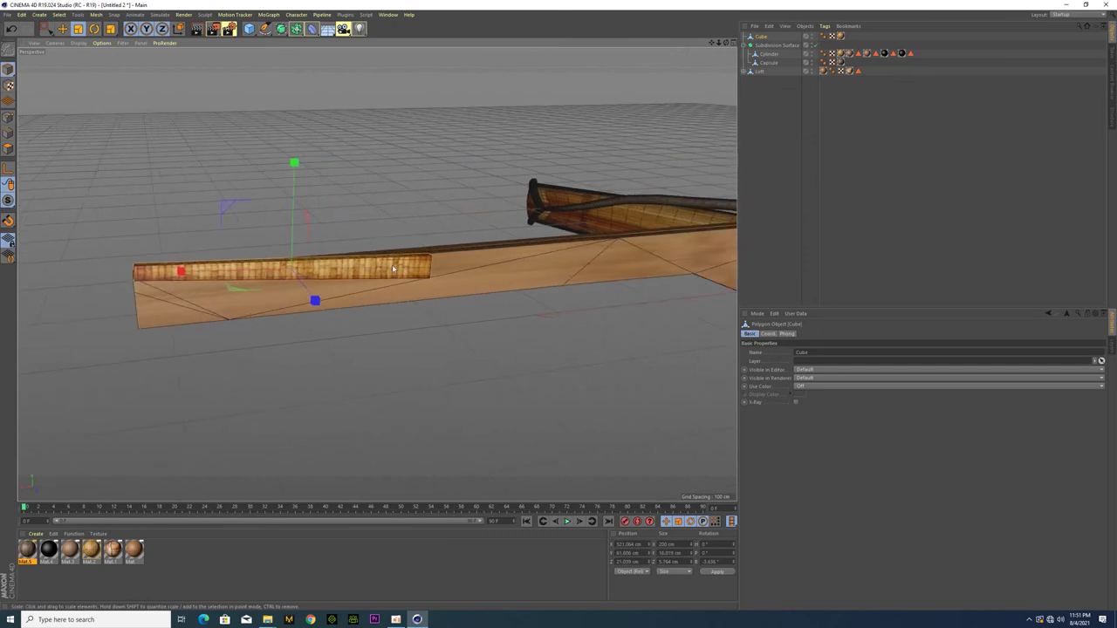
left_click(840, 36)
left_click(816, 370)
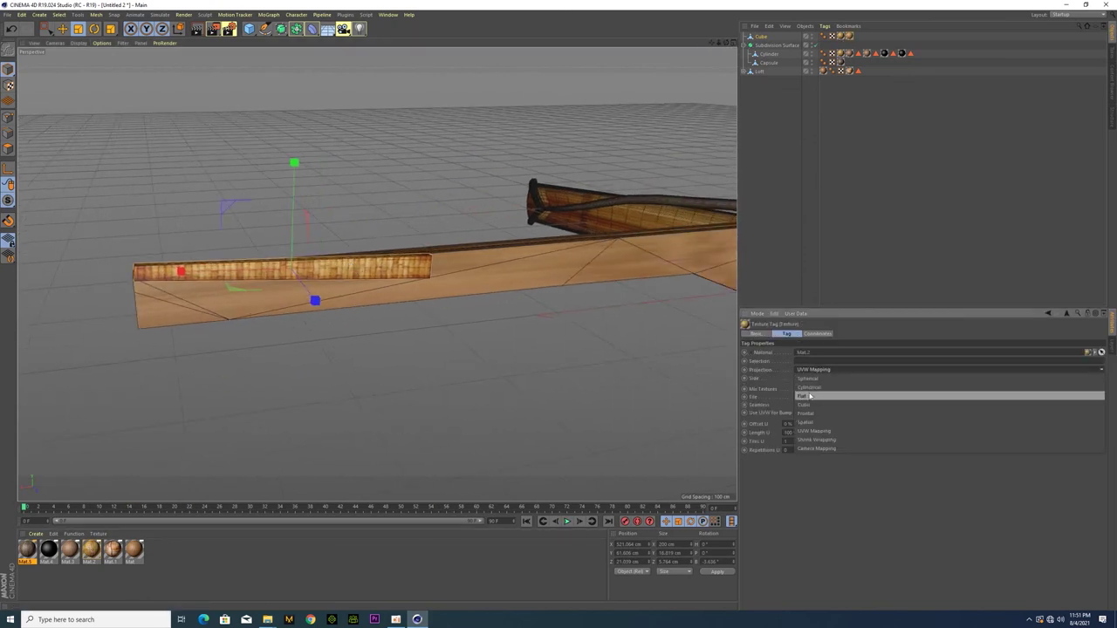
left_click(800, 388)
left_click(789, 433)
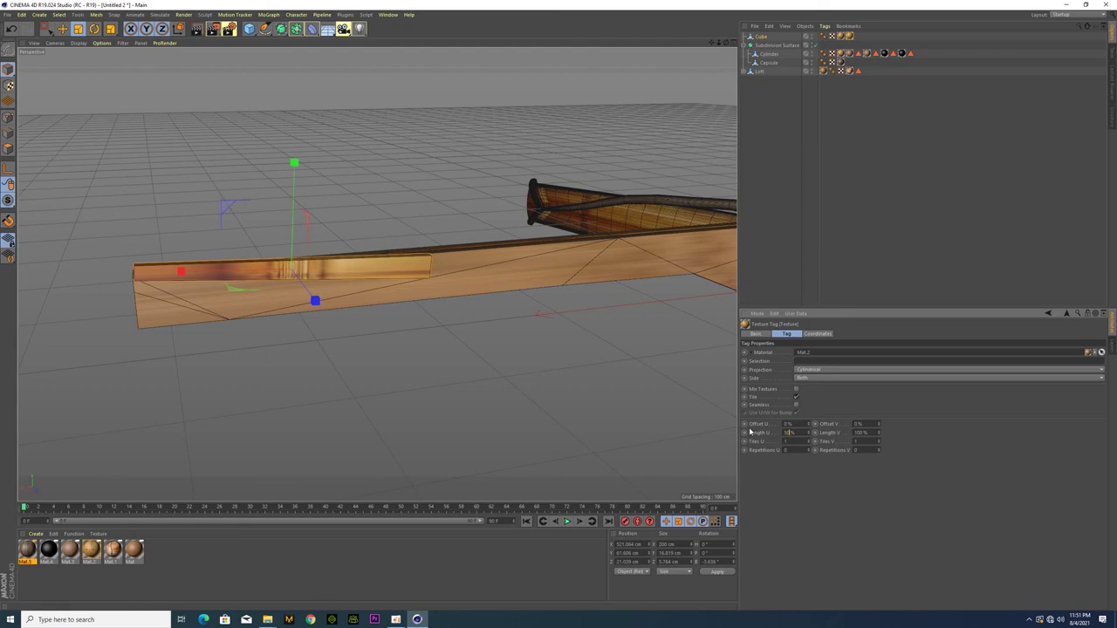
key("Return")
type("50")
key("Return")
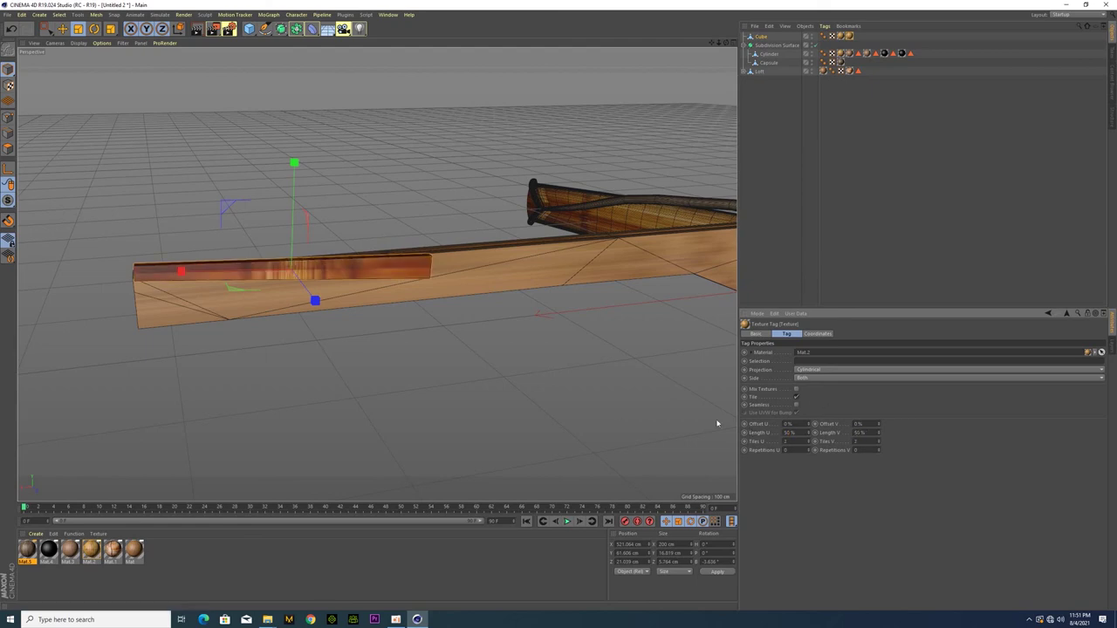
mouse_move(407, 356)
left_mouse_down("alt")
mouse_move(511, 374)
mouse_move(448, 357)
mouse_move(488, 349)
mouse_move(411, 352)
mouse_move(693, 344)
left_mouse_up("alt")
scroll(491, 348, "down", 3)
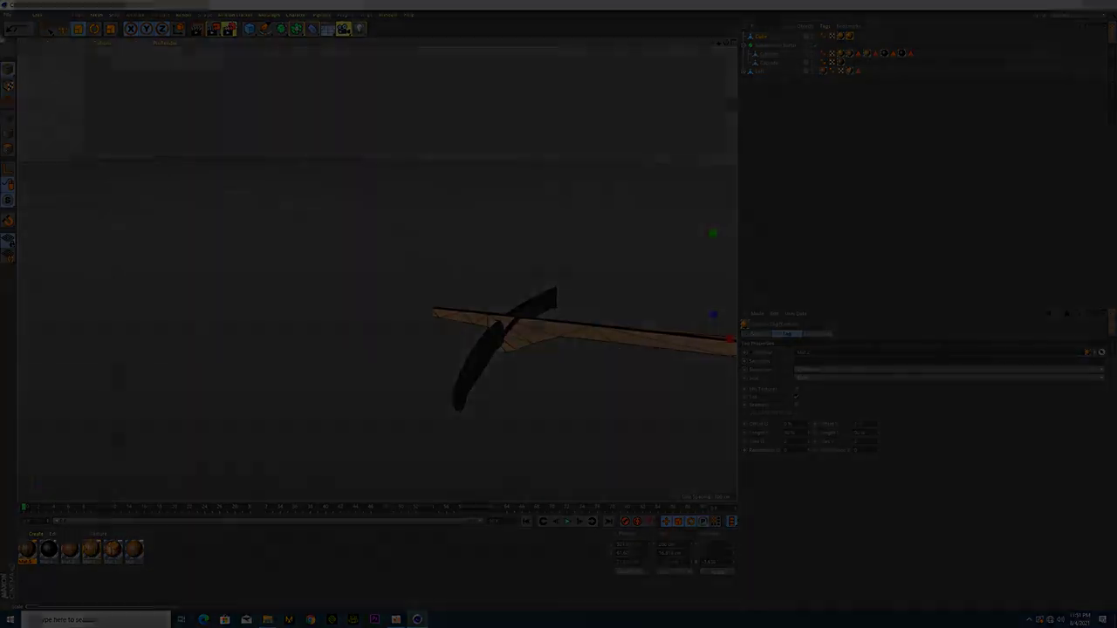